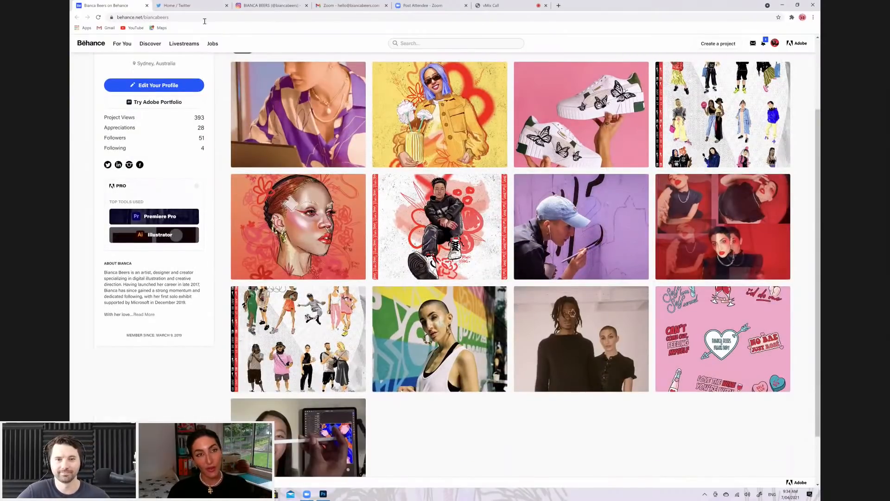
# Look over the Work gallery on the Behance profile and open the Digital Artworks project
pyautogui.scroll(2, 255, 51)
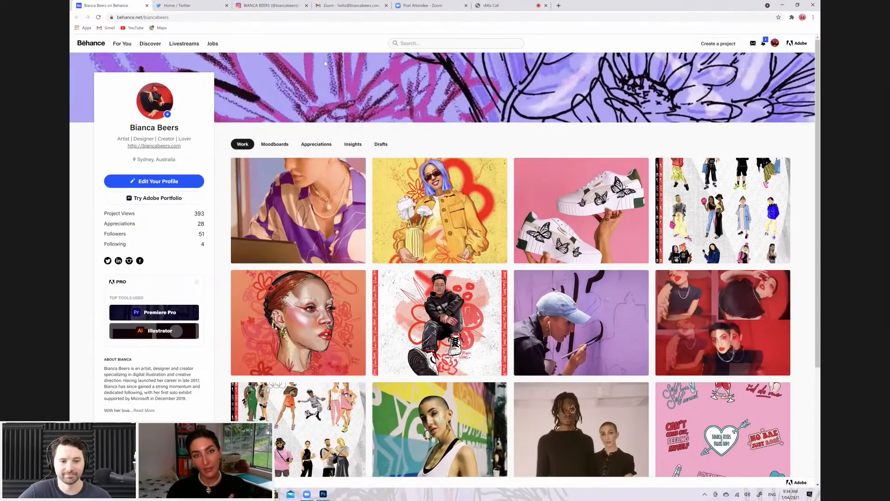
pyautogui.moveTo(322, 69)
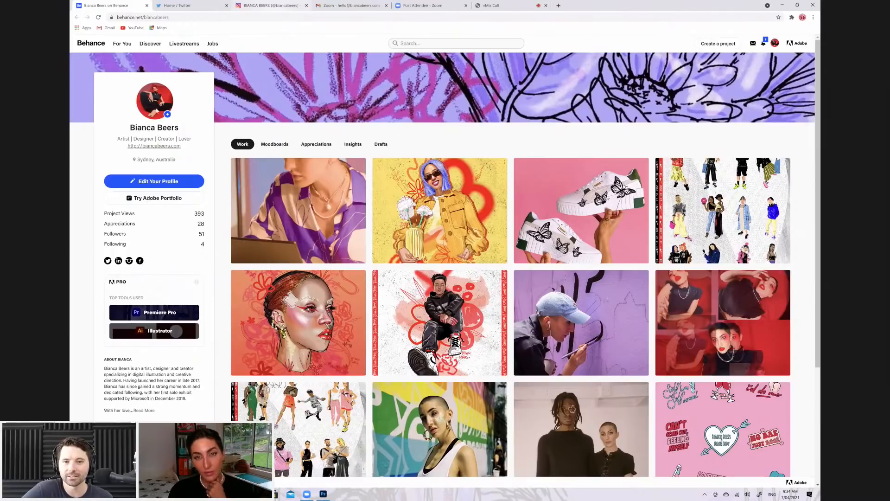
pyautogui.scroll(-2, 432, 186)
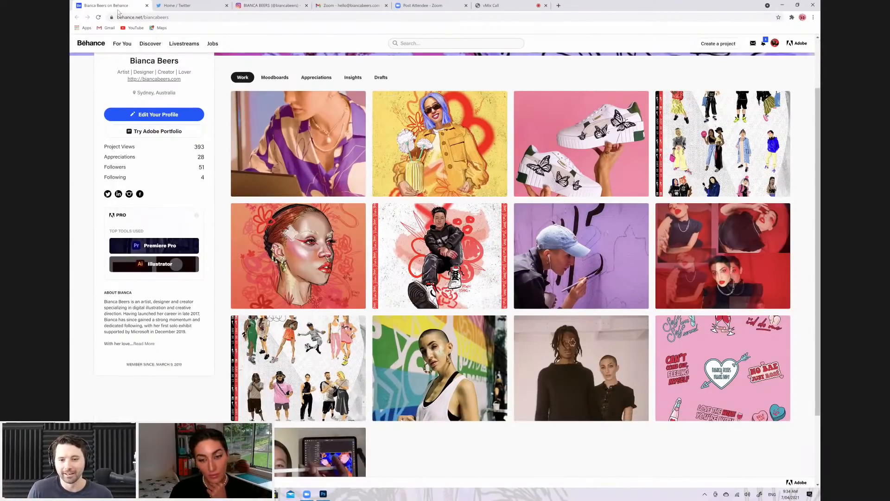
pyautogui.hotkey('ctrl', '3')
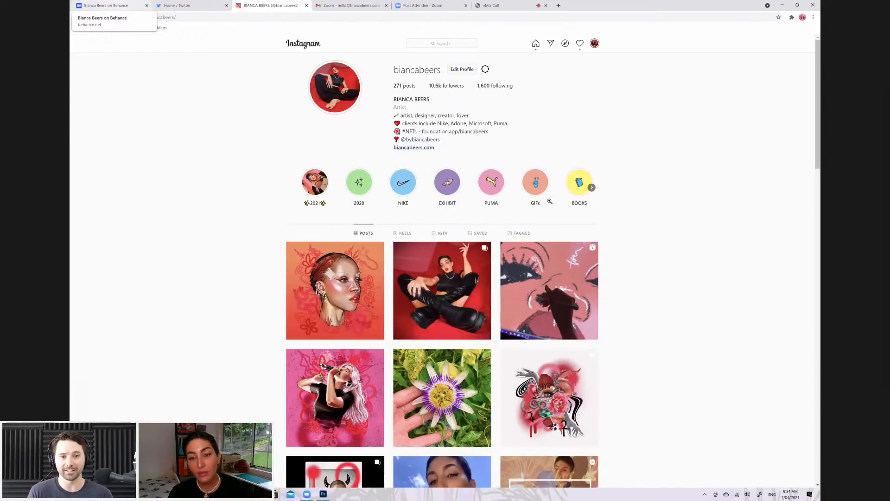
pyautogui.click(106, 6)
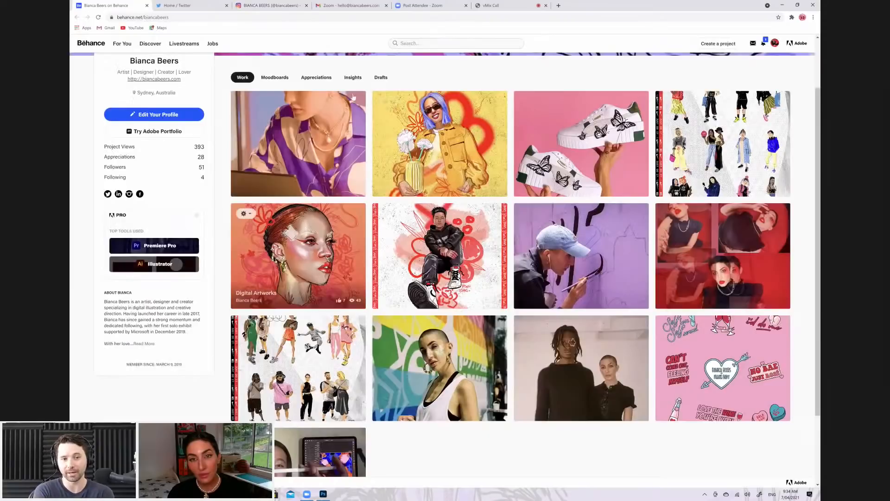
pyautogui.click(298, 255)
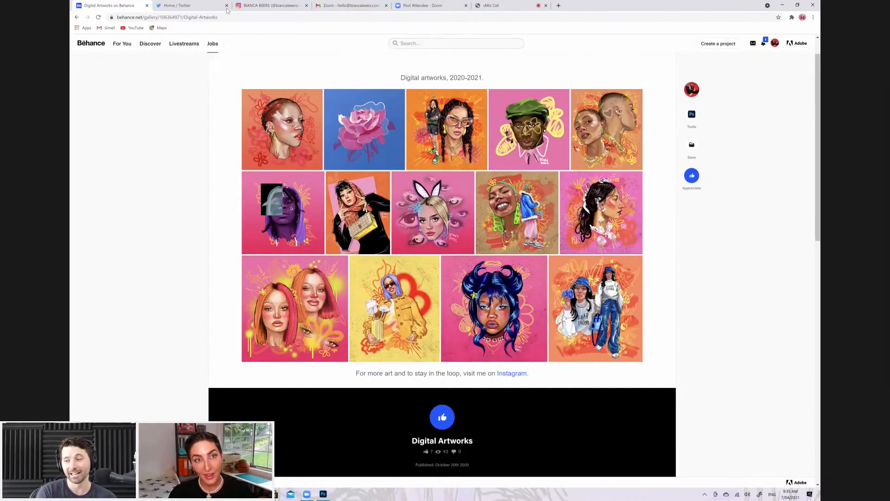
# View the Absolut x Mardi Gras and Schwarzkopf Live projects from the Behance profile, each in its own browser page
pyautogui.hotkey('ctrl', 'shift', 't')
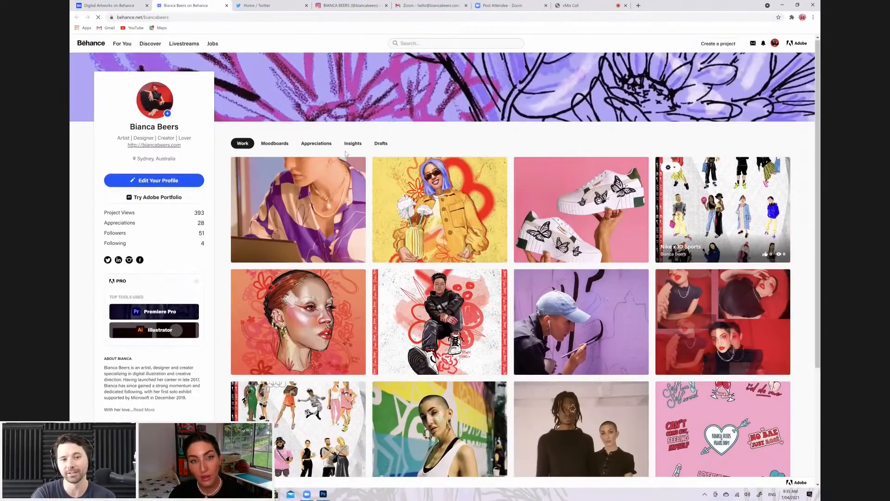
pyautogui.scroll(-2, 336, 190)
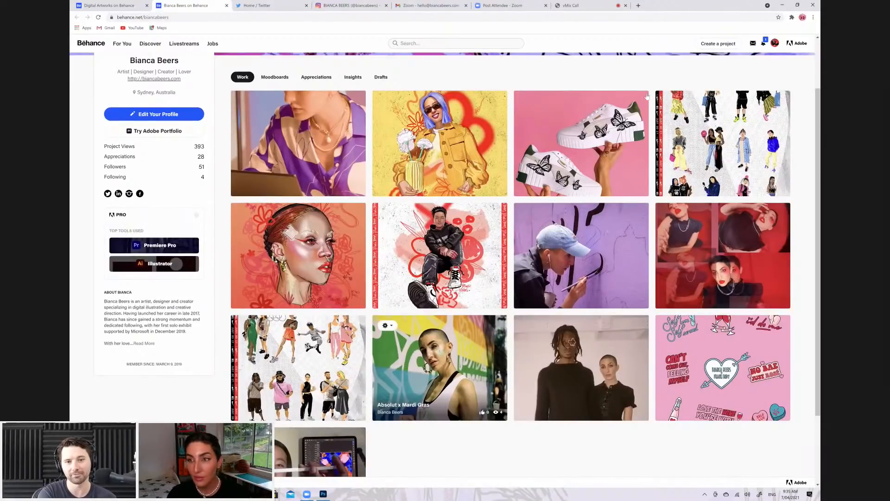
pyautogui.click(483, 113)
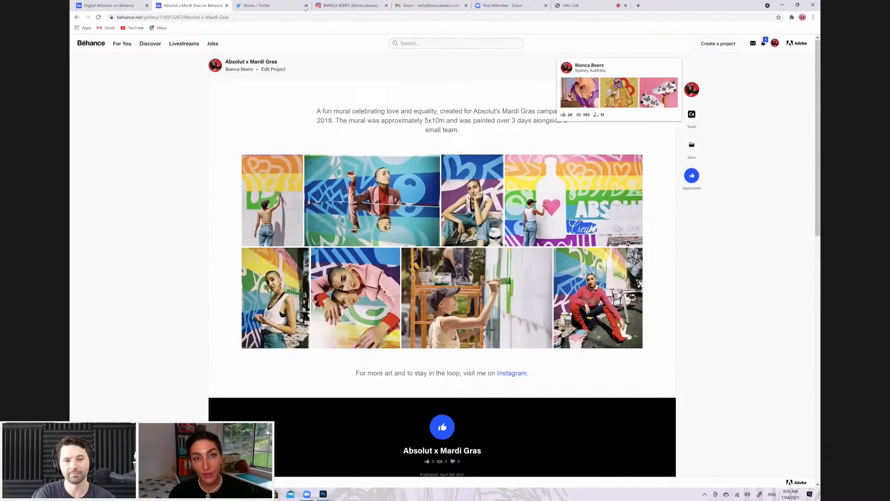
pyautogui.hotkey('ctrl', 'shift', 't')
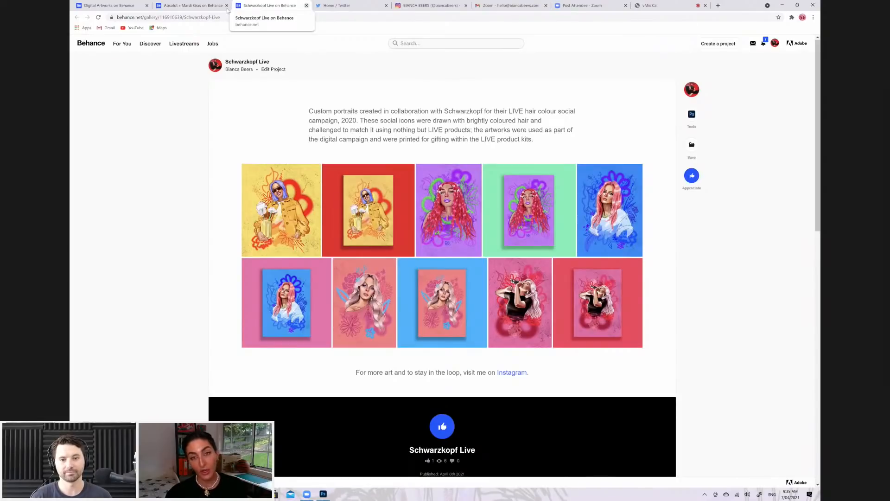
# Close the Schwarzkopf Live and Absolut x Mardi Gras pages and return to the Digital Artworks project
pyautogui.hotkey('ctrl', 'w')
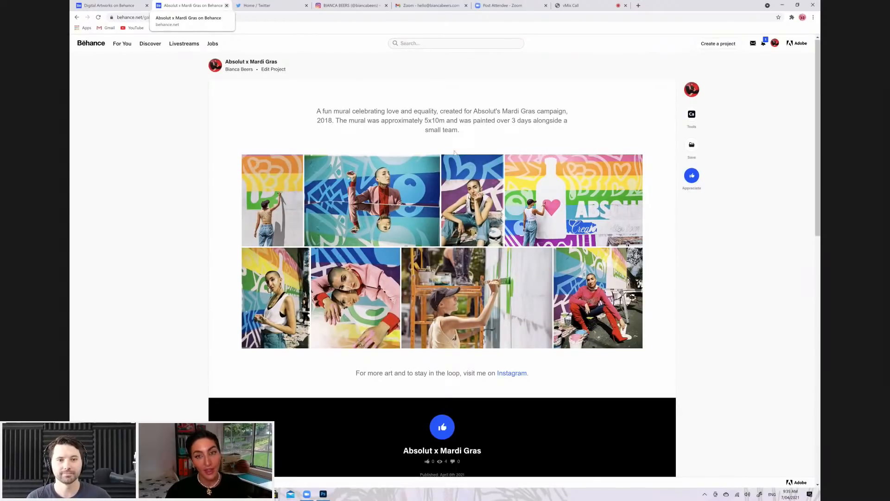
pyautogui.hotkey('ctrl', 'w')
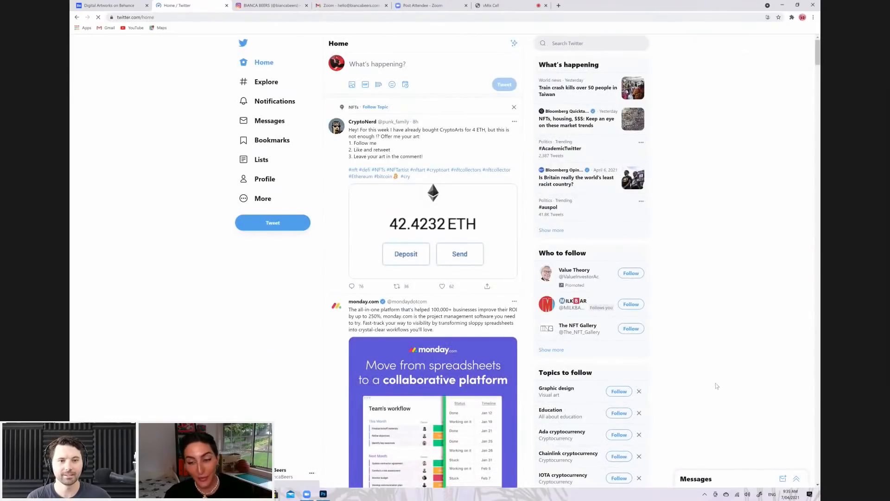
pyautogui.hotkey('ctrl', 'shift', 'Tab')
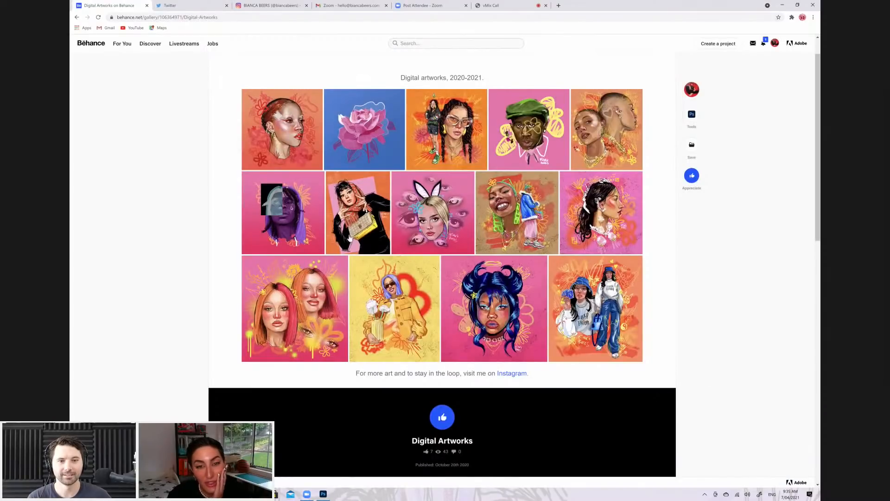
# Examine the Polaroid portrait post with drawn horns on the Instagram profile, then close the post
pyautogui.hotkey('ctrl', 'Tab')
pyautogui.hotkey('ctrl', 'Tab')
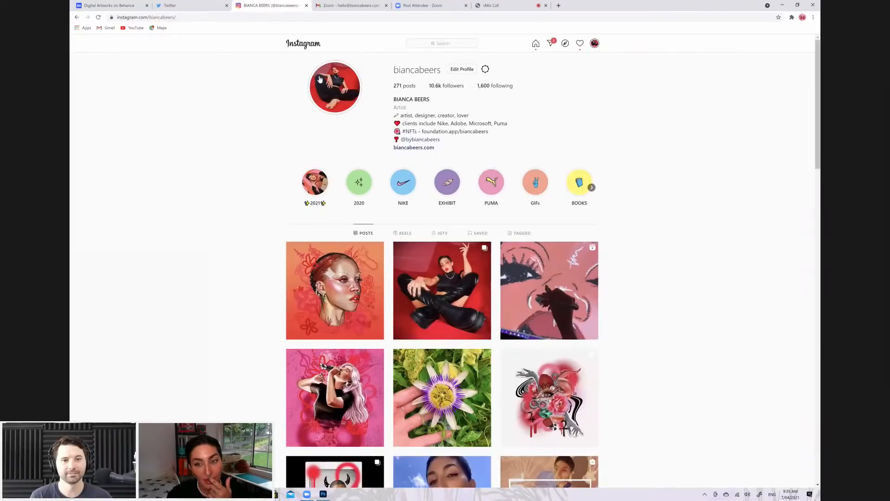
pyautogui.scroll(-2, 320, 79)
pyautogui.scroll(-3, 320, 152)
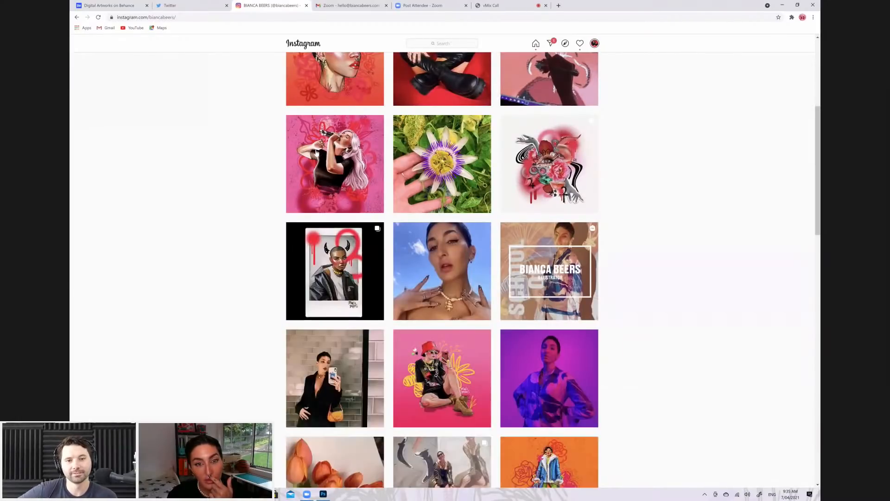
pyautogui.click(316, 151)
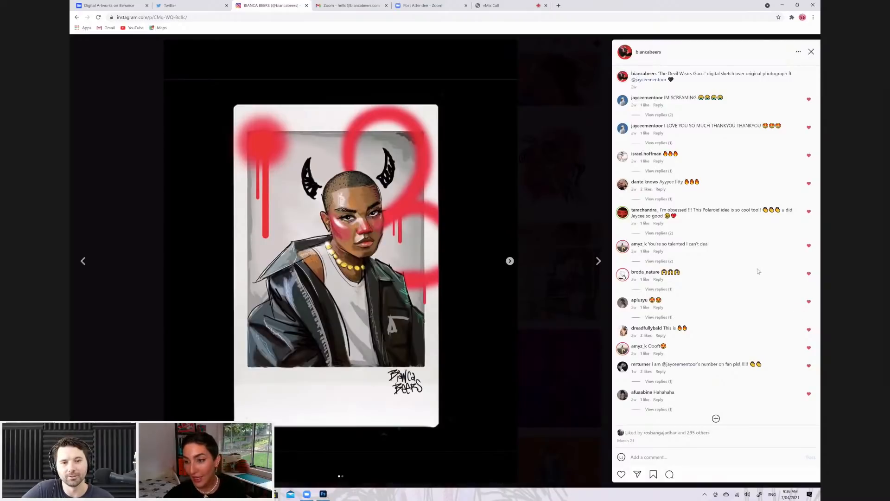
pyautogui.press('Escape')
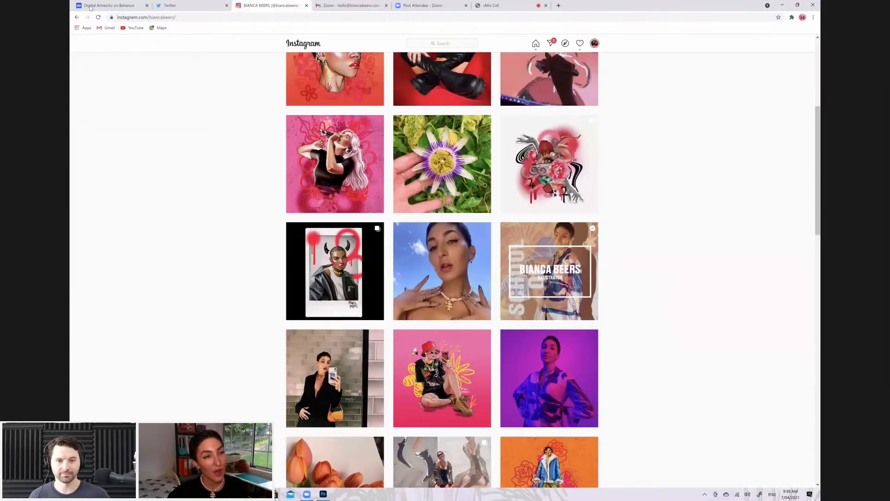
# Switch to Photoshop and add a new empty layer above the Background in the blank document
pyautogui.hotkey('alt', 'Tab')
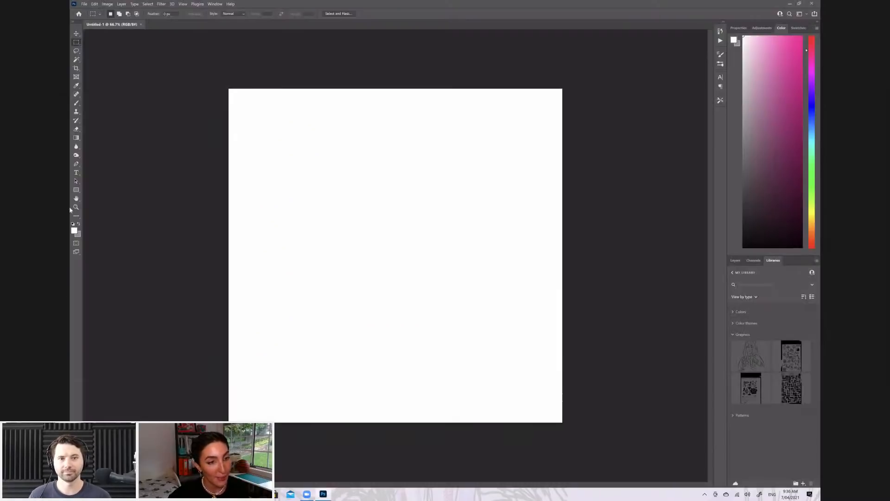
pyautogui.click(736, 261)
pyautogui.hotkey('ctrl', 'shift', 'alt', 'n')
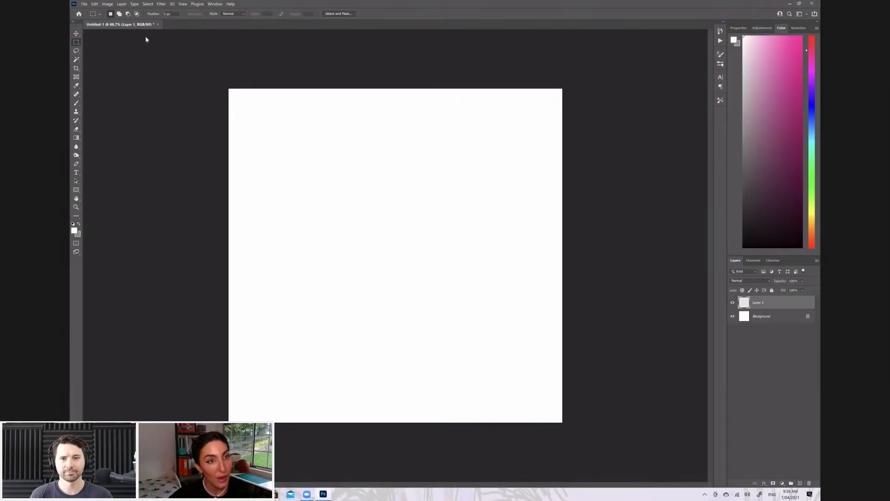
pyautogui.click(84, 4)
pyautogui.moveTo(209, 88); pyautogui.dragTo(107, 227)
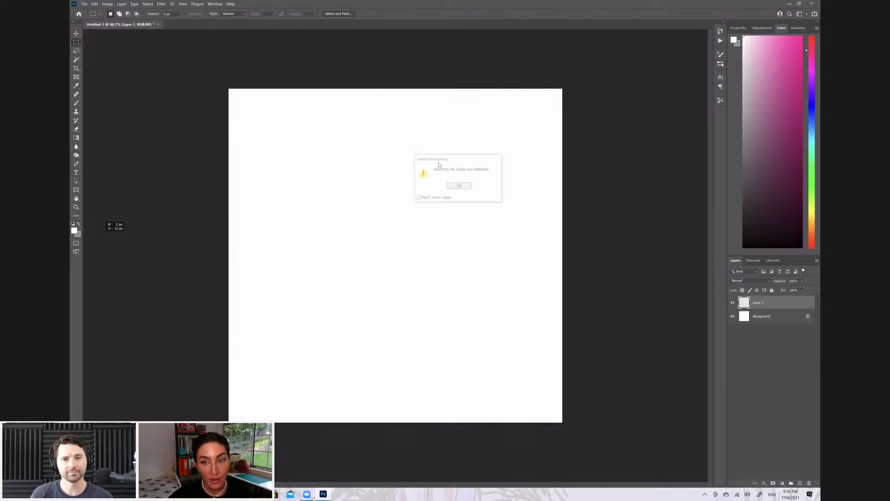
pyautogui.click(460, 185)
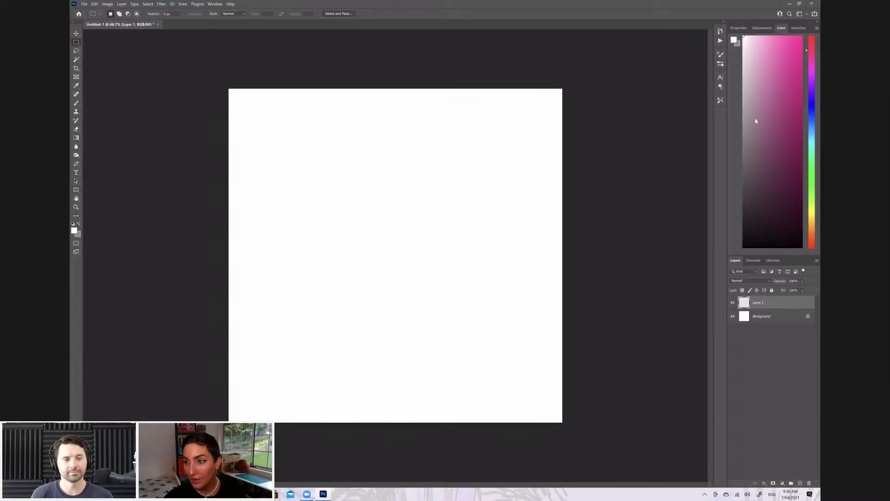
# Draw a black-filled rectangle shape of about 3294 × 3671 px that covers the entire canvas
pyautogui.click(76, 189)
pyautogui.click(144, 14)
pyautogui.click(101, 38)
pyautogui.click(208, 77)
pyautogui.press('Escape')
pyautogui.moveTo(207, 76); pyautogui.dragTo(573, 484)
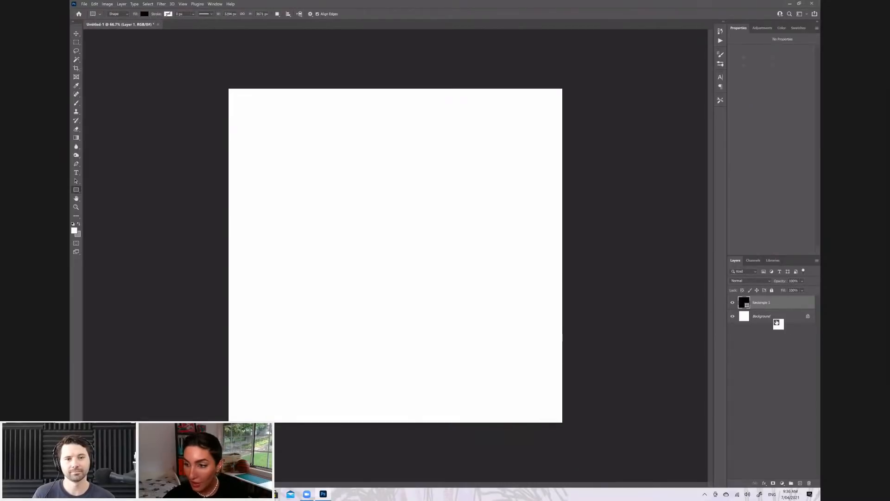
# Rasterize the black rectangle layer and merge it with the Background into a single layer
pyautogui.rightClick(778, 303)
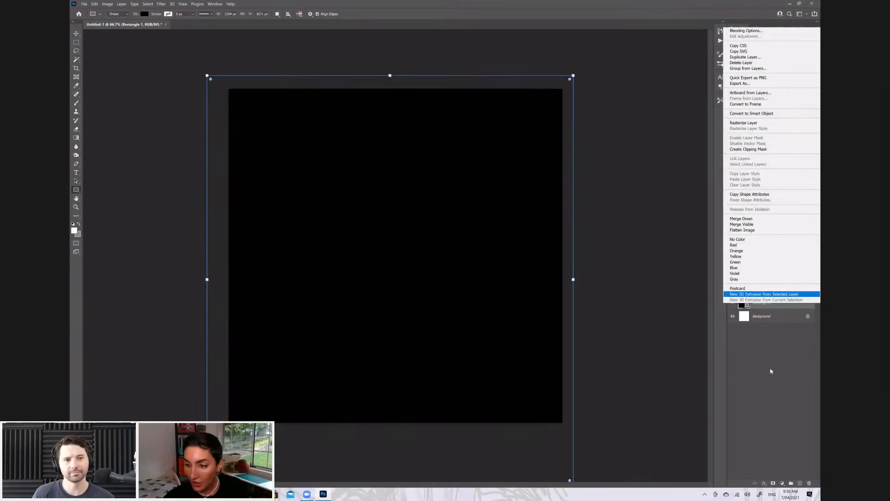
pyautogui.press('r')
pyautogui.press('Return')
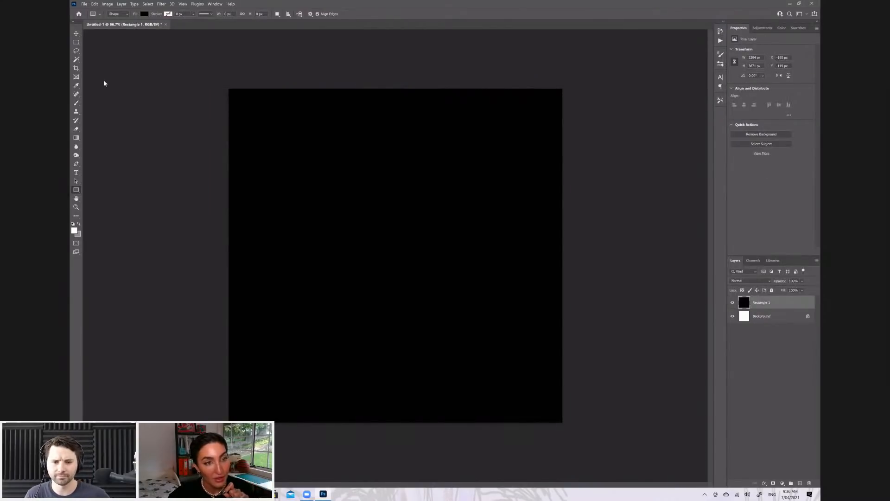
pyautogui.keyDown('shift'); pyautogui.click(765, 316); pyautogui.keyUp('shift')
pyautogui.rightClick(765, 318)
pyautogui.click(772, 370)
# Place the POLAROID image from the Desktop as an embedded file, scaled to about 22.55% and positioned near the centre of the black canvas
pyautogui.click(84, 4)
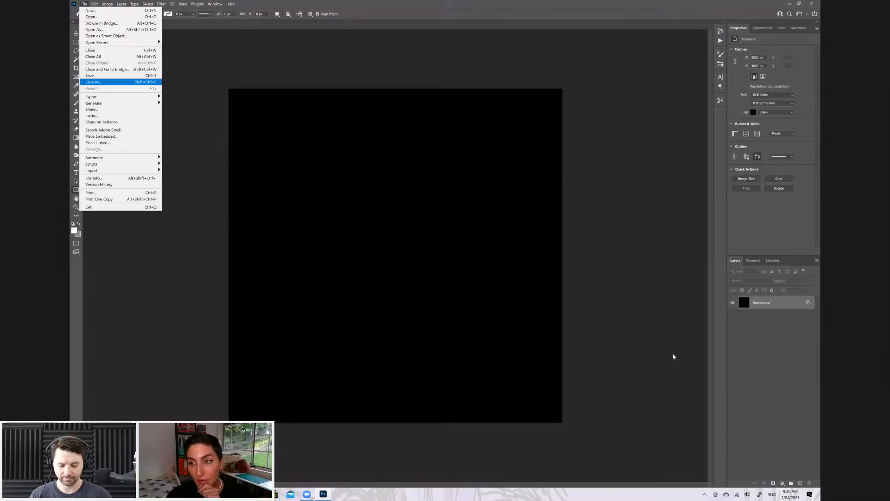
pyautogui.press('l')
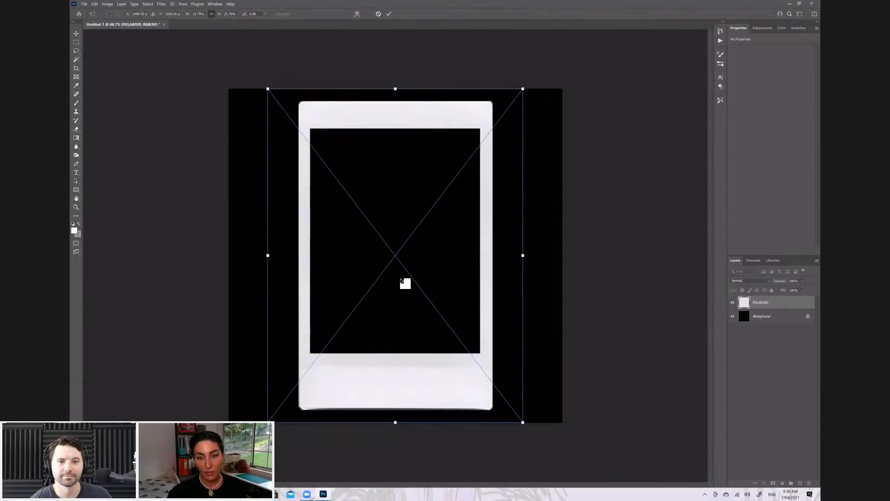
pyautogui.moveTo(523, 88); pyautogui.dragTo(491, 130)
pyautogui.moveTo(404, 296); pyautogui.dragTo(410, 281)
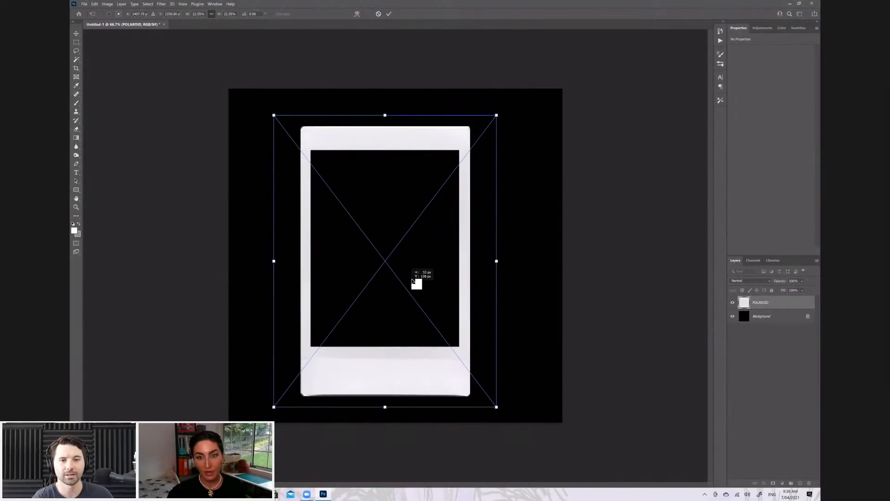
pyautogui.moveTo(411, 281); pyautogui.dragTo(411, 276)
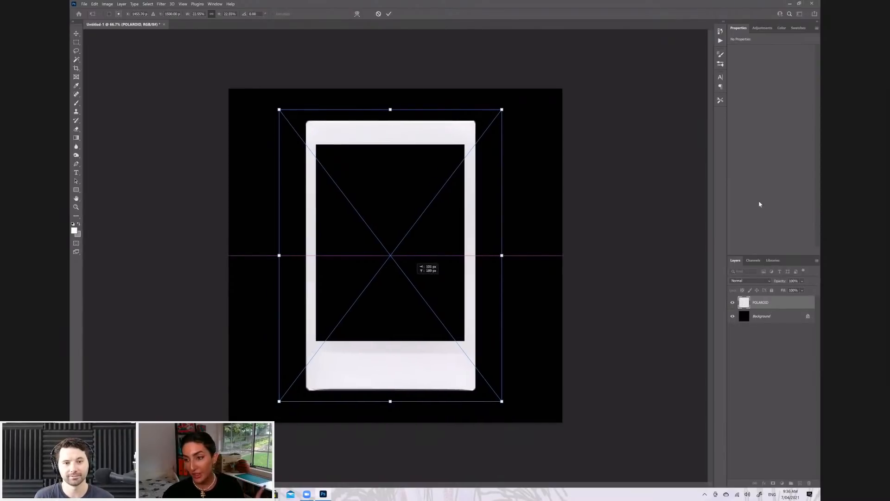
pyautogui.press('Return')
# Rasterize the POLAROID layer
pyautogui.rightClick(763, 304)
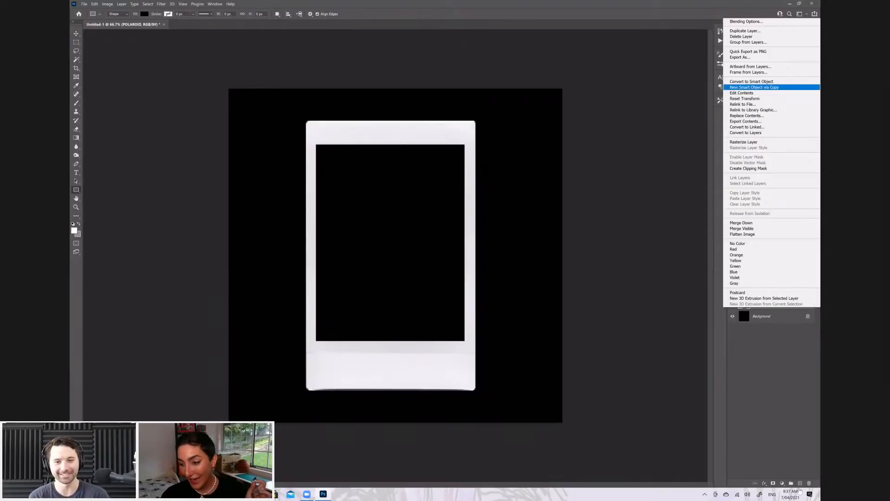
pyautogui.click(688, 57)
pyautogui.rightClick(770, 301)
pyautogui.click(752, 135)
# Add a new layer between the Background and POLAROID layers and choose a pale dusty pink as the foreground colour
pyautogui.click(772, 316)
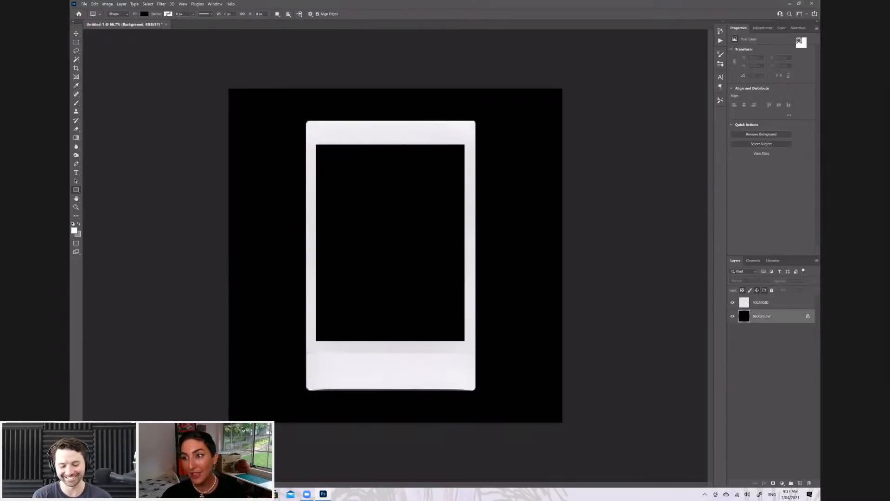
pyautogui.hotkey('ctrl', 'shift', 'alt', 'n')
pyautogui.click(781, 28)
pyautogui.click(770, 37)
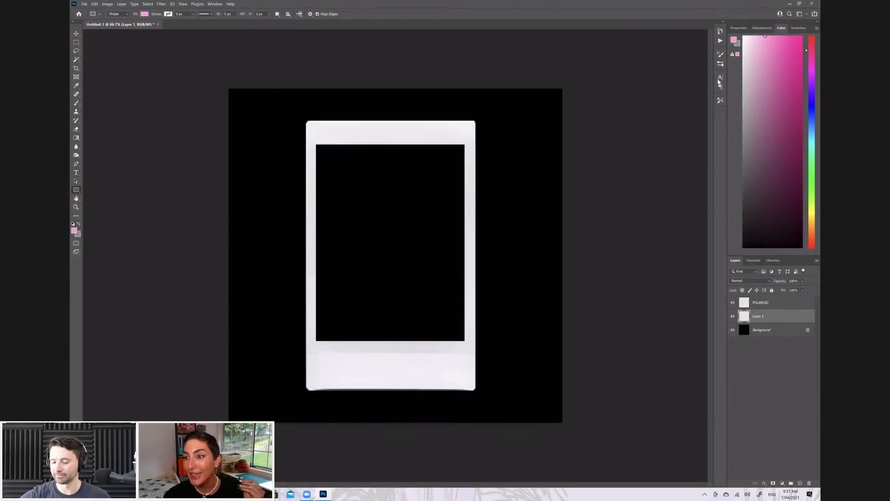
pyautogui.moveTo(763, 77); pyautogui.dragTo(754, 64)
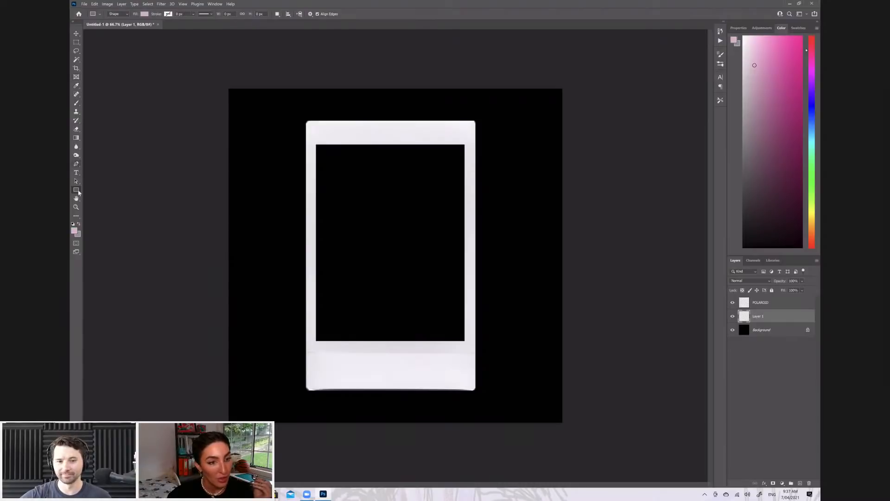
# Draw a pale pink rectangle of about 1397 × 2030 px behind the Polaroid frame's opening and rasterize its layer
pyautogui.moveTo(314, 136); pyautogui.dragTo(470, 362)
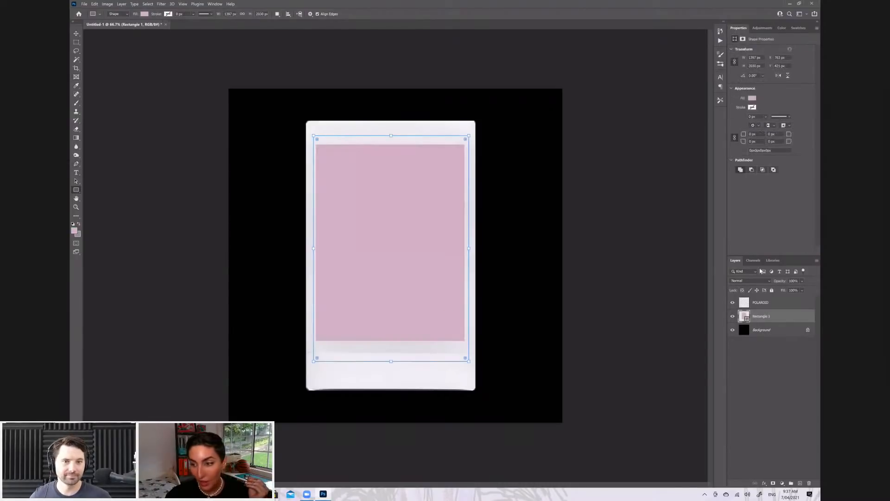
pyautogui.rightClick(764, 319)
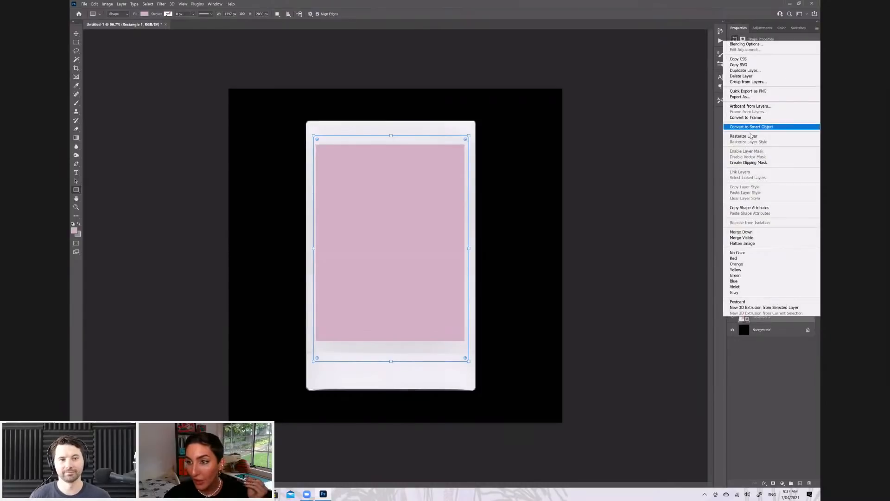
pyautogui.click(754, 136)
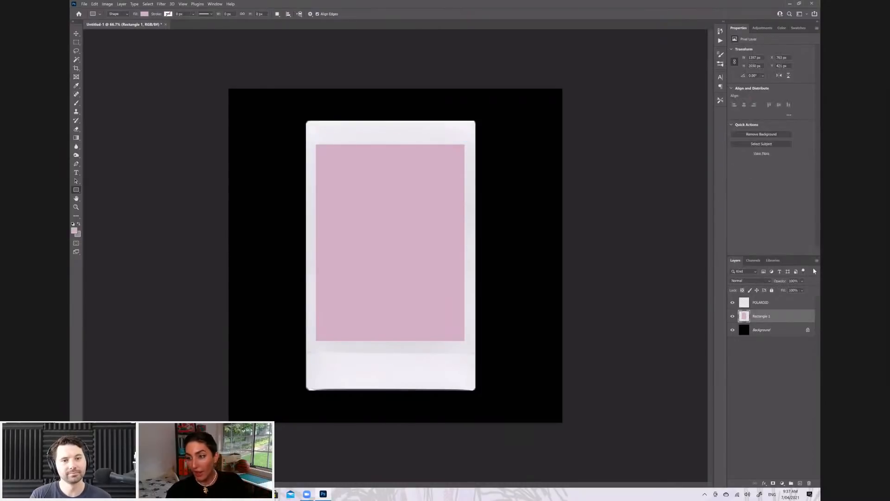
# Place the ADOBE line-art graphic from the library, scaled to about 12.78% and centred over the pink rectangle inside the Polaroid frame
pyautogui.click(773, 260)
pyautogui.moveTo(752, 353); pyautogui.dragTo(547, 284)
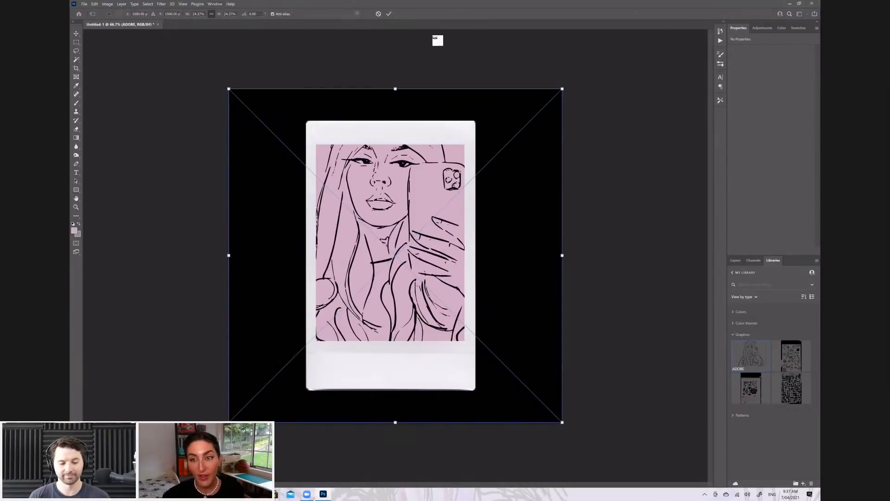
pyautogui.moveTo(565, 89); pyautogui.dragTo(422, 209)
pyautogui.moveTo(384, 300); pyautogui.dragTo(446, 225)
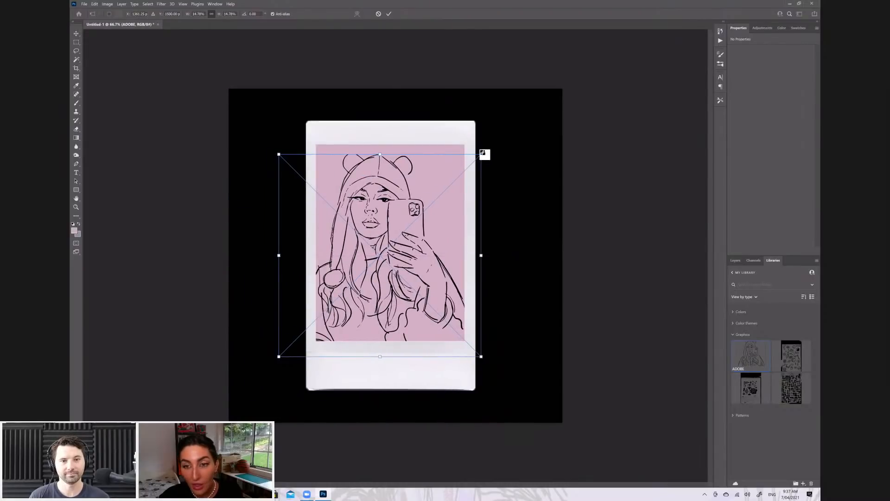
pyautogui.moveTo(481, 154); pyautogui.dragTo(464, 171)
pyautogui.moveTo(389, 235); pyautogui.dragTo(411, 224)
pyautogui.moveTo(484, 160); pyautogui.dragTo(464, 176)
pyautogui.moveTo(434, 241); pyautogui.dragTo(441, 239)
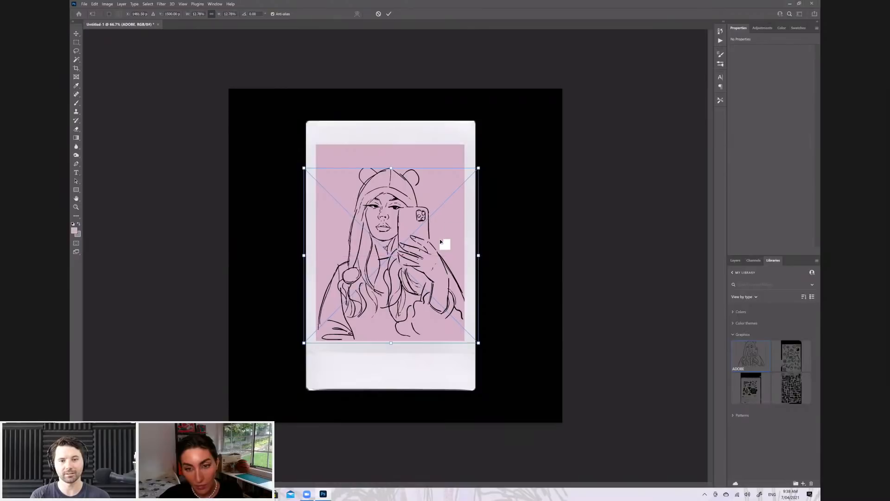
pyautogui.press('Return')
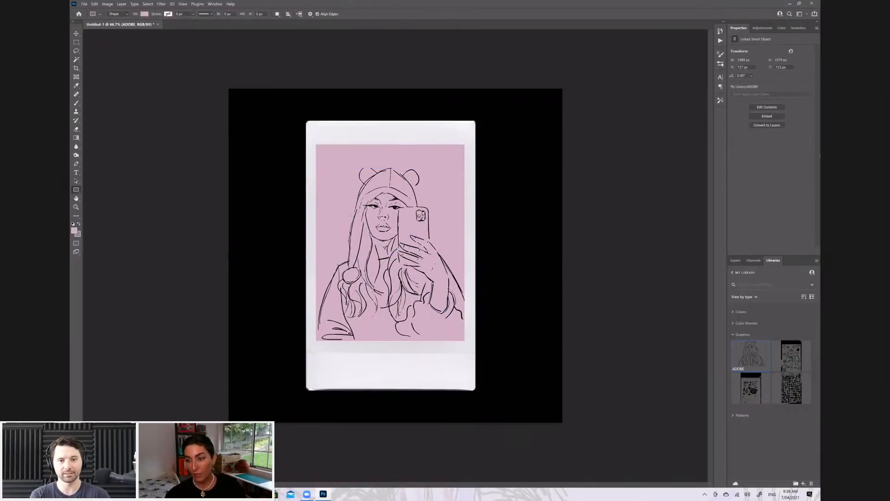
# Rasterize the ADOBE line-art layer
pyautogui.click(735, 260)
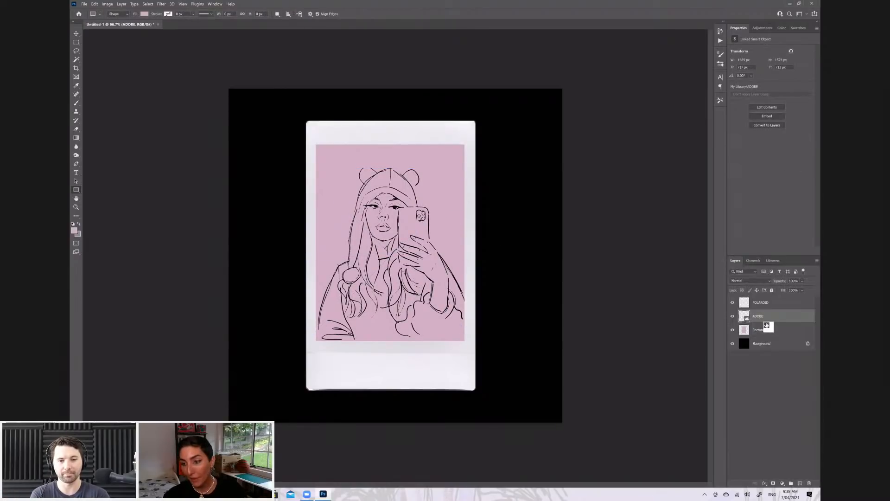
pyautogui.rightClick(766, 321)
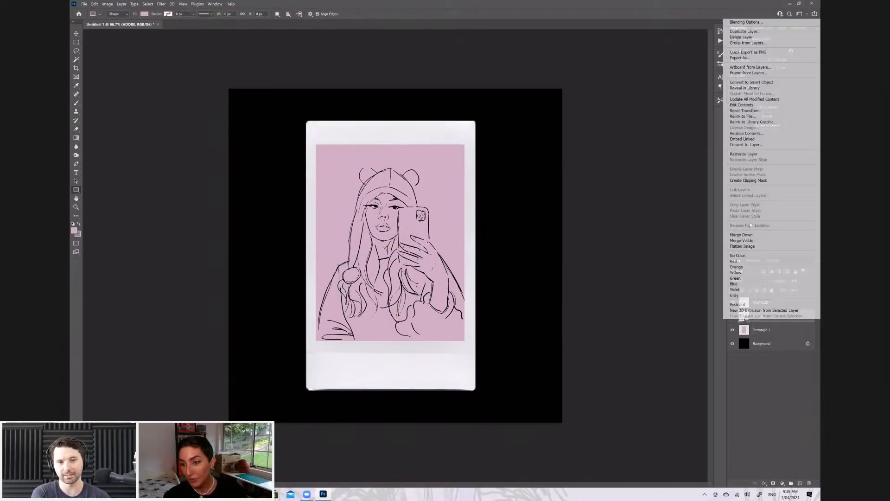
pyautogui.click(751, 153)
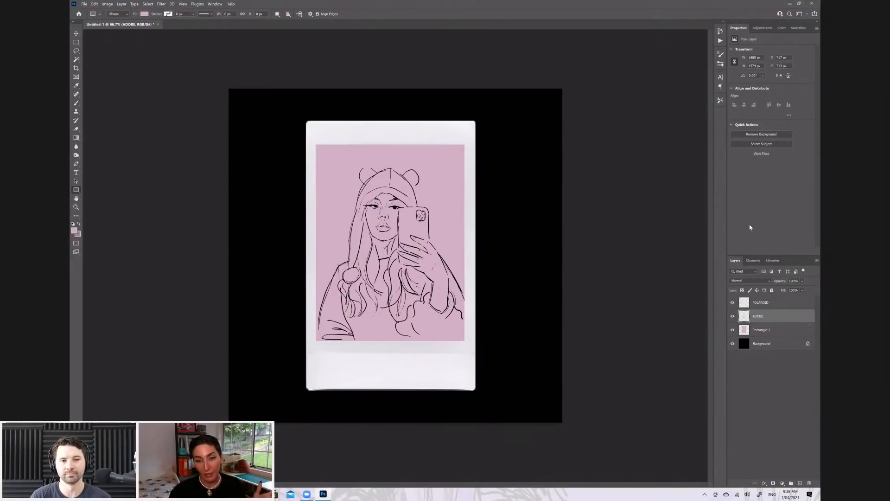
# Lower the ADOBE line-art layer's opacity to about 60%
pyautogui.moveTo(744, 335); pyautogui.dragTo(769, 321)
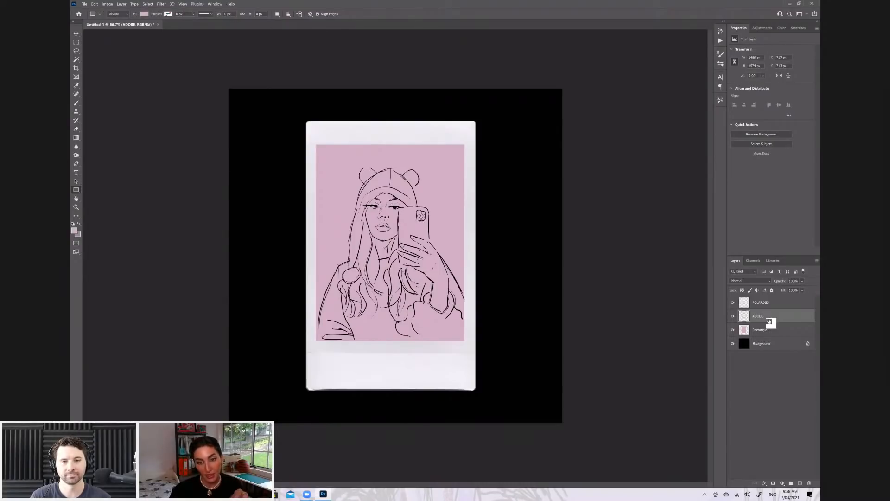
pyautogui.moveTo(769, 320); pyautogui.dragTo(774, 315)
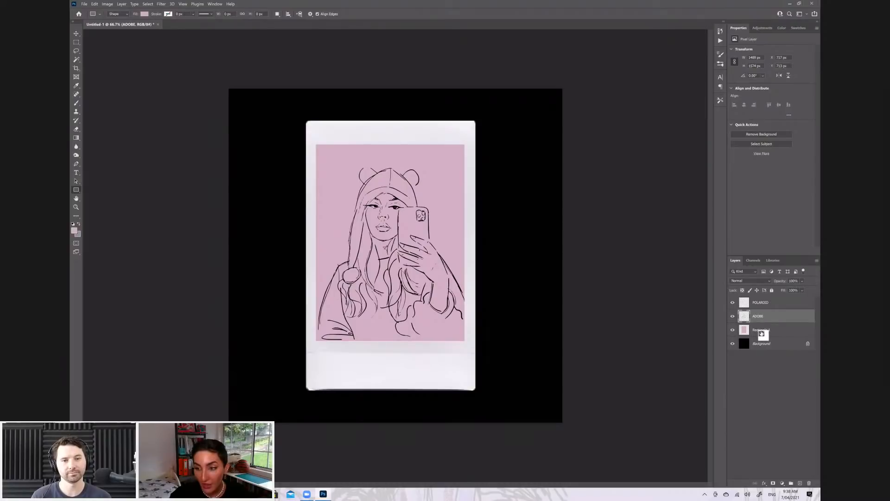
pyautogui.click(803, 291)
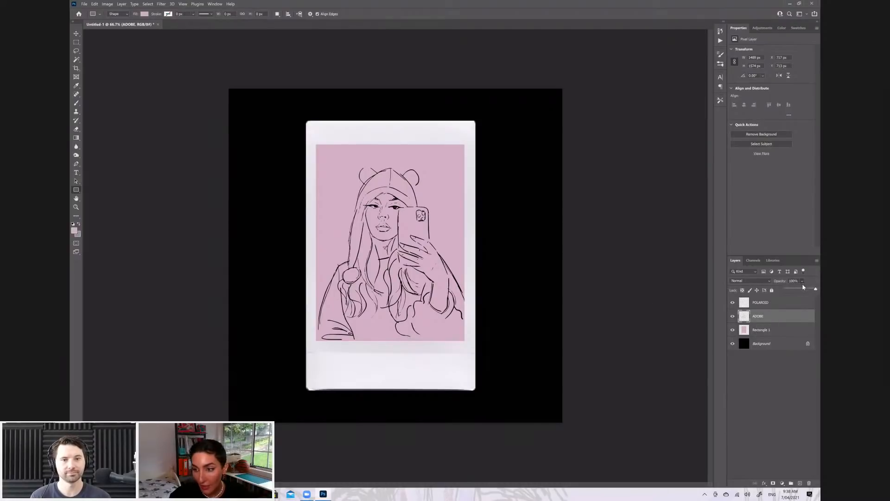
pyautogui.click(803, 289)
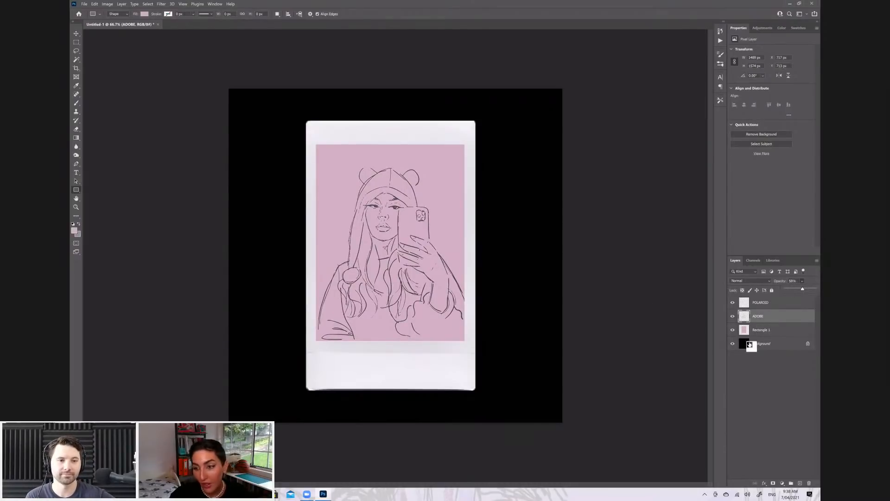
# Add a new layer between Rectangle 1 and ADOBE, and choose the Mixer Brush with a recently used textured brush
pyautogui.keyDown('ctrl'); pyautogui.click(800, 484); pyautogui.keyUp('ctrl')
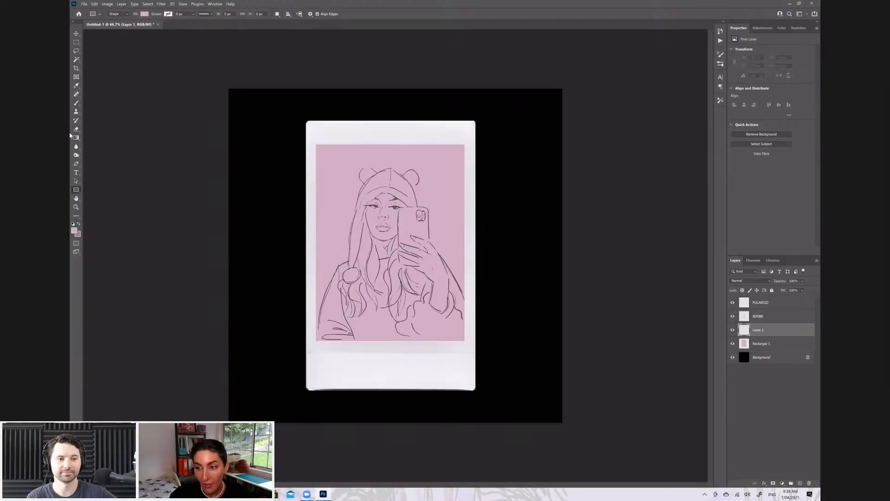
pyautogui.click(76, 103)
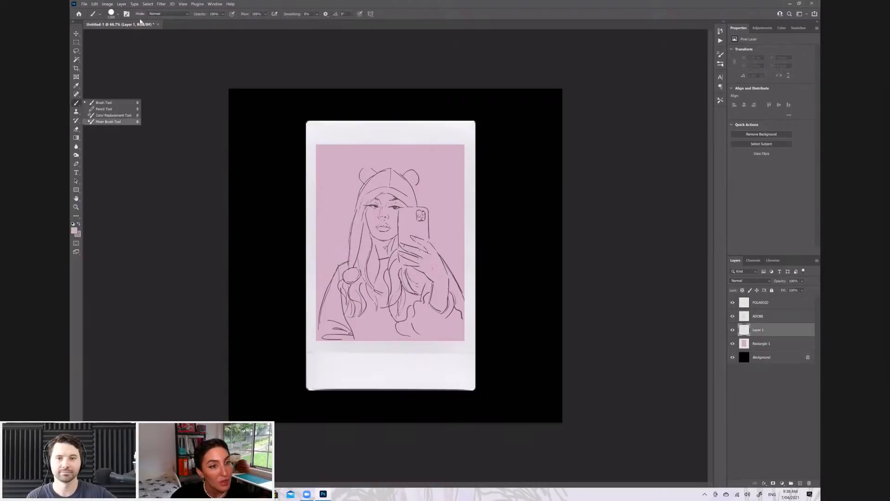
pyautogui.click(111, 122)
pyautogui.click(118, 15)
pyautogui.click(134, 73)
pyautogui.click(320, 6)
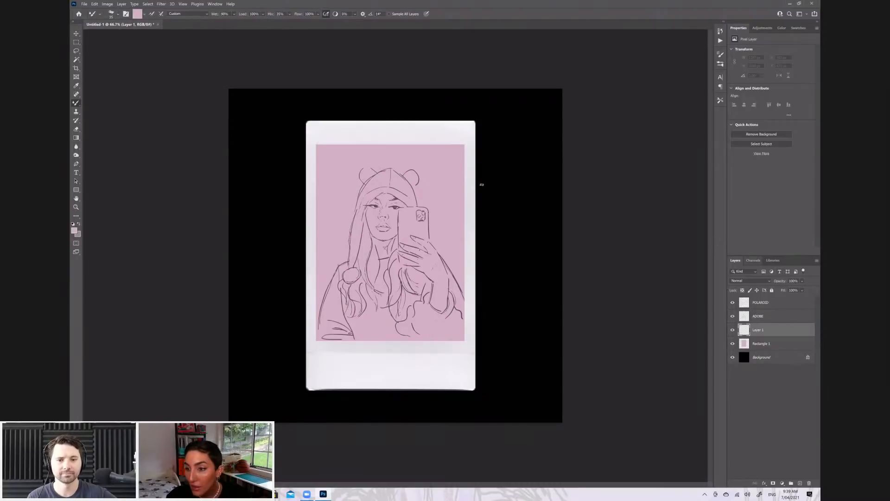
# Set the foreground colour to a muted, light yellow-green
pyautogui.click(782, 28)
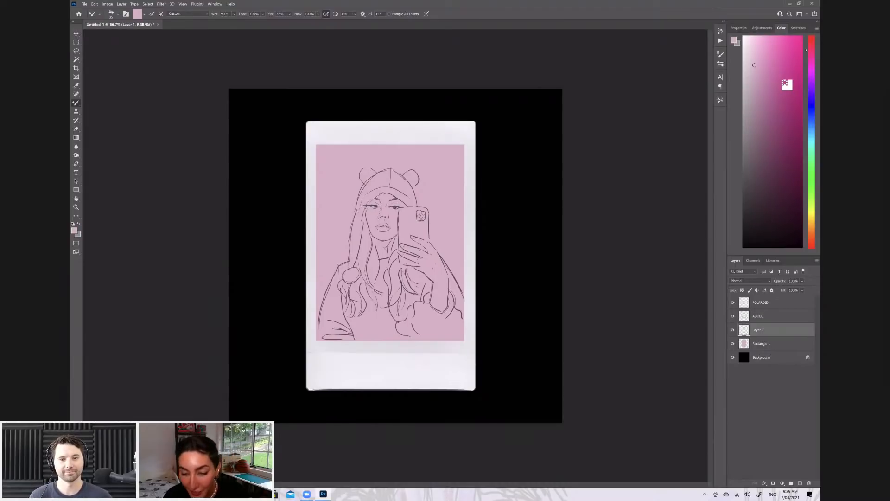
pyautogui.click(812, 168)
pyautogui.moveTo(760, 157)
pyautogui.mouseDown()
pyautogui.moveTo(770, 114)
pyautogui.moveTo(786, 110)
pyautogui.moveTo(774, 106)
pyautogui.mouseUp()
pyautogui.click(811, 193)
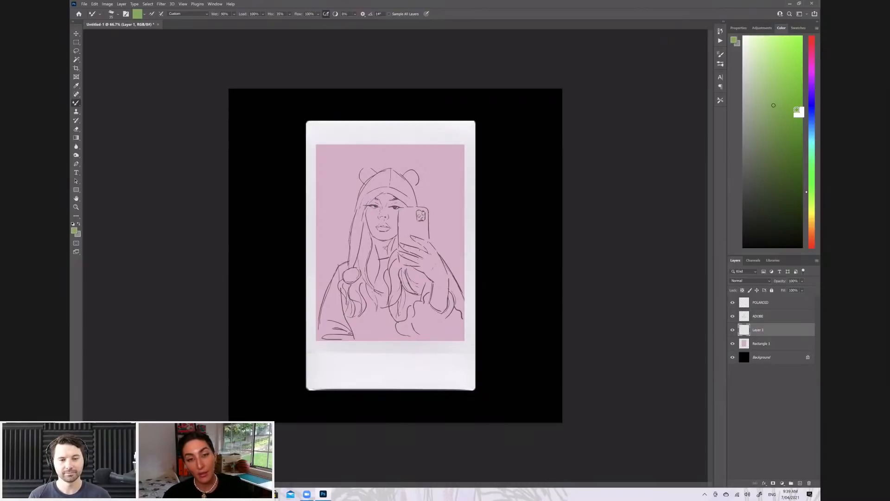
pyautogui.click(779, 95)
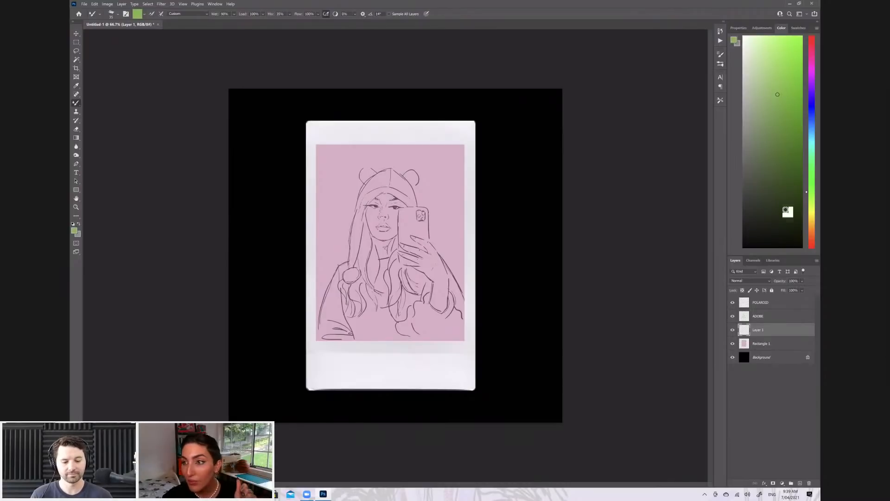
pyautogui.click(813, 198)
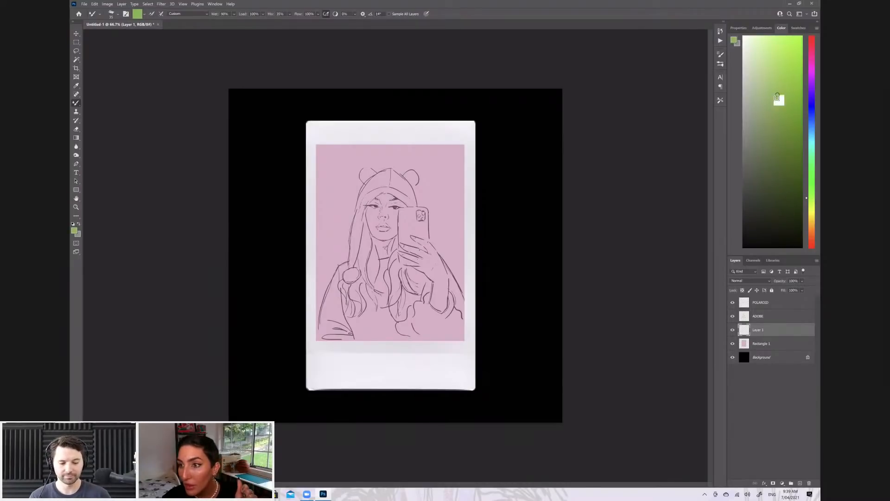
pyautogui.click(776, 103)
pyautogui.moveTo(775, 103); pyautogui.dragTo(764, 96)
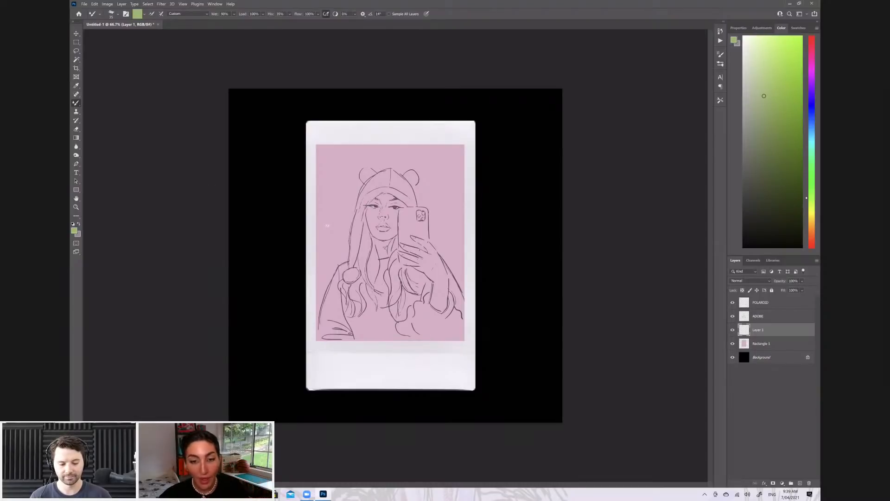
# Adjust the brush size and paint the round pompom at the end of the hat's flap green
pyautogui.press(']')
pyautogui.press(']')
pyautogui.press(']')
pyautogui.press(']')
pyautogui.press(']')
pyautogui.press('[')
pyautogui.press('[')
pyautogui.press('[')
pyautogui.moveTo(350, 270); pyautogui.dragTo(353, 270)
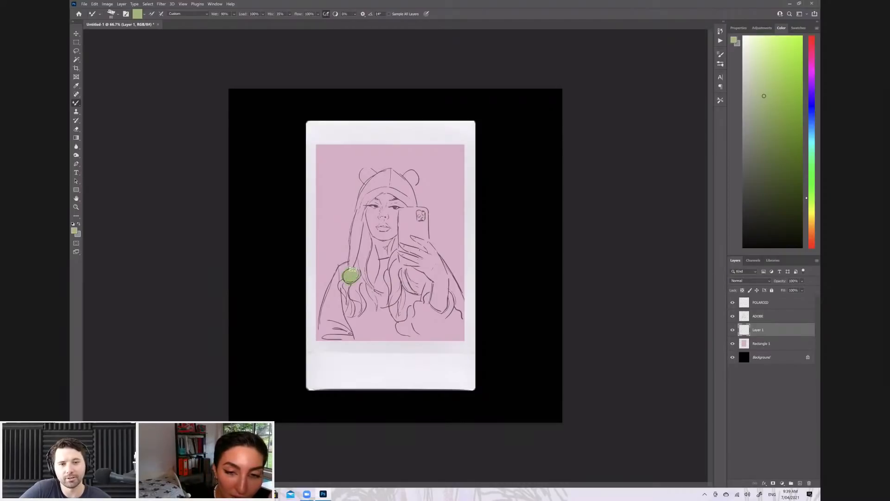
pyautogui.press('[')
pyautogui.press('[')
pyautogui.press('[')
pyautogui.press('[')
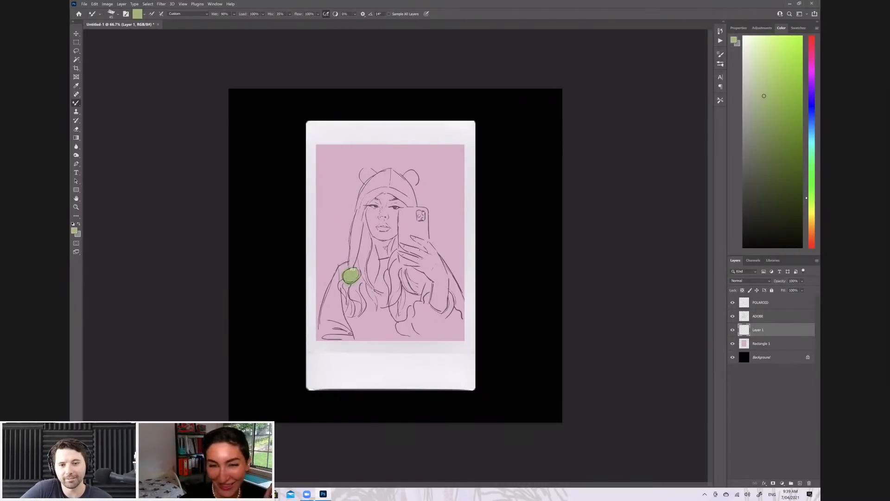
# Paint the hat's long flap, both ears and the crown green up to the phone
pyautogui.moveTo(350, 252); pyautogui.dragTo(359, 243)
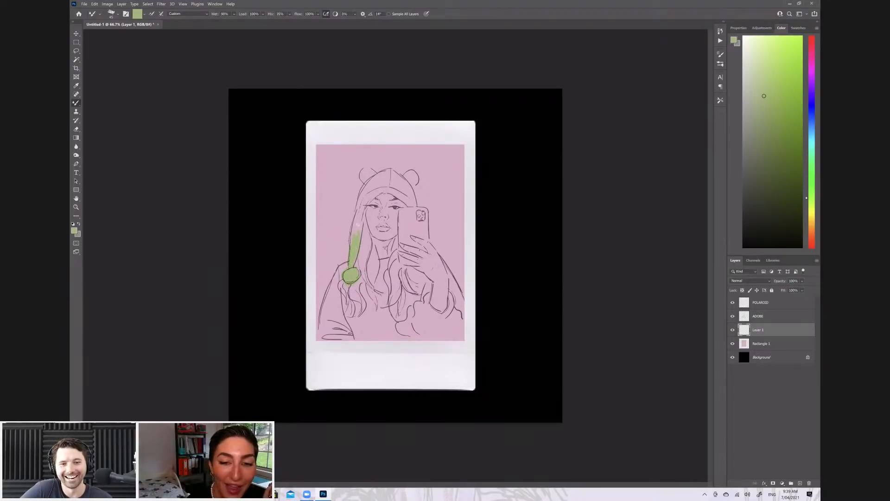
pyautogui.moveTo(351, 243); pyautogui.dragTo(359, 204)
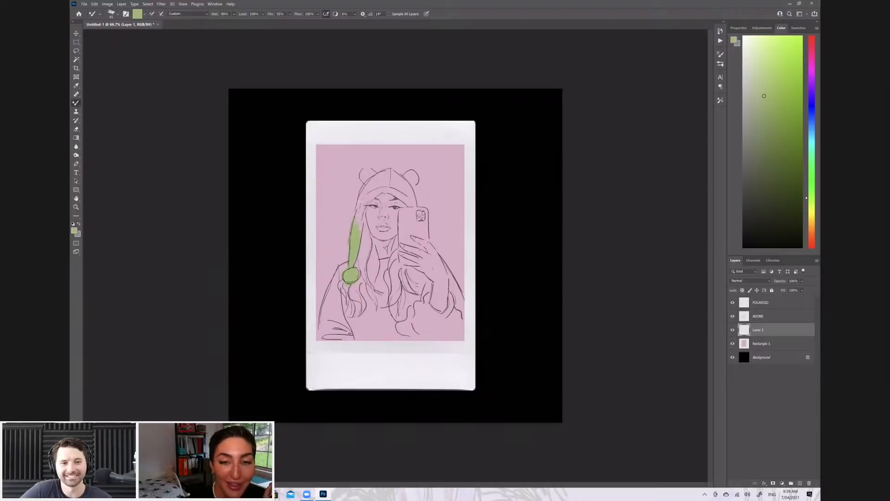
pyautogui.moveTo(363, 203)
pyautogui.mouseDown()
pyautogui.moveTo(383, 188)
pyautogui.moveTo(373, 176)
pyautogui.moveTo(365, 181)
pyautogui.moveTo(374, 177)
pyautogui.mouseUp()
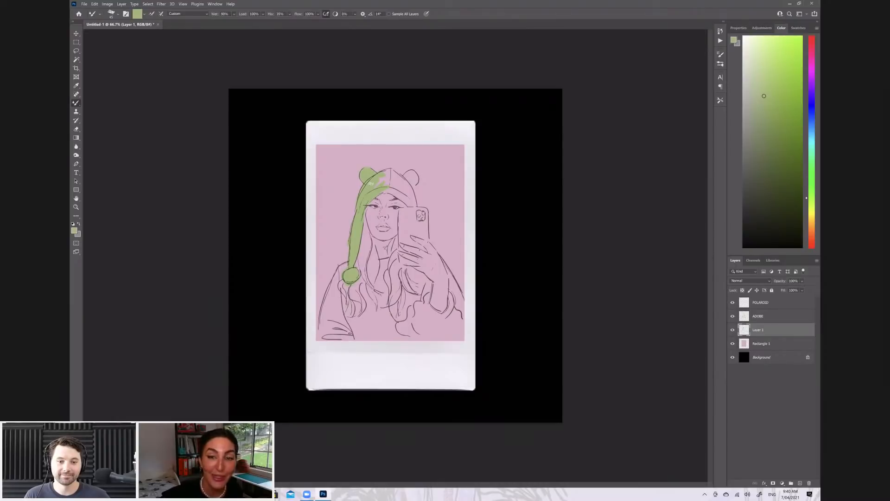
pyautogui.moveTo(389, 192); pyautogui.dragTo(405, 200)
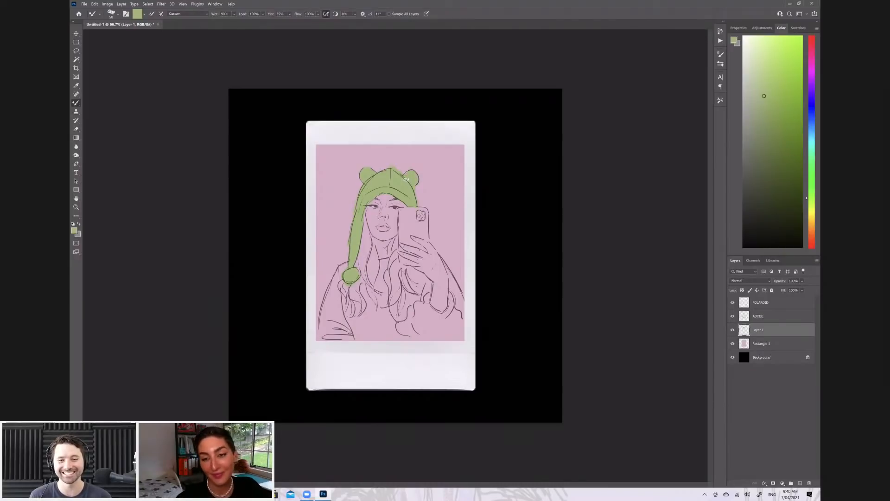
# Add a new layer directly above Rectangle 1 and set a dark reddish-brown foreground colour for the Mixer Brush
pyautogui.click(773, 347)
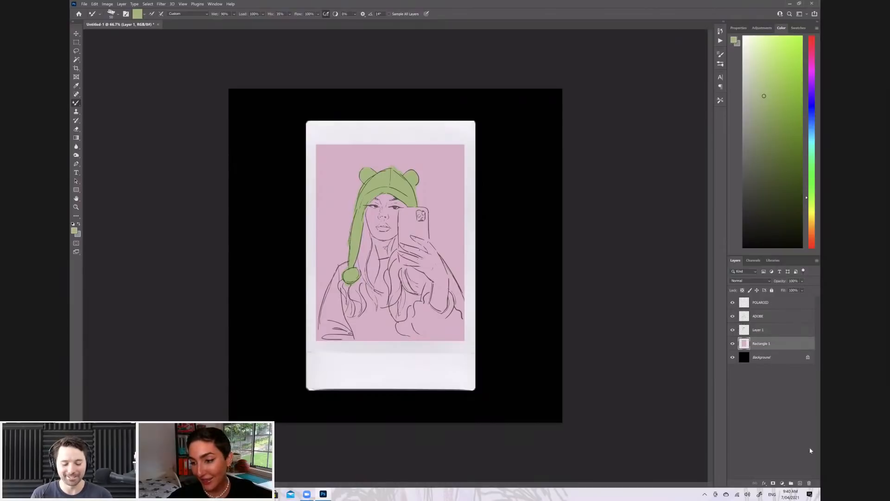
pyautogui.click(802, 483)
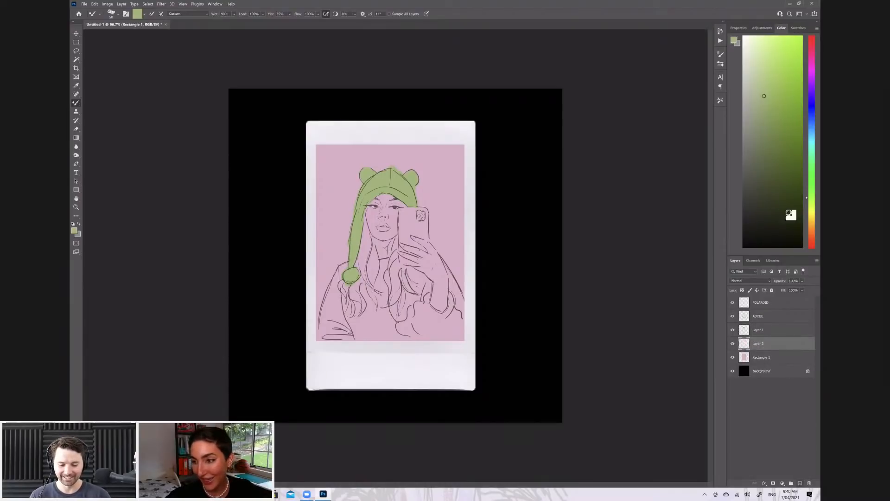
pyautogui.click(811, 242)
pyautogui.click(796, 187)
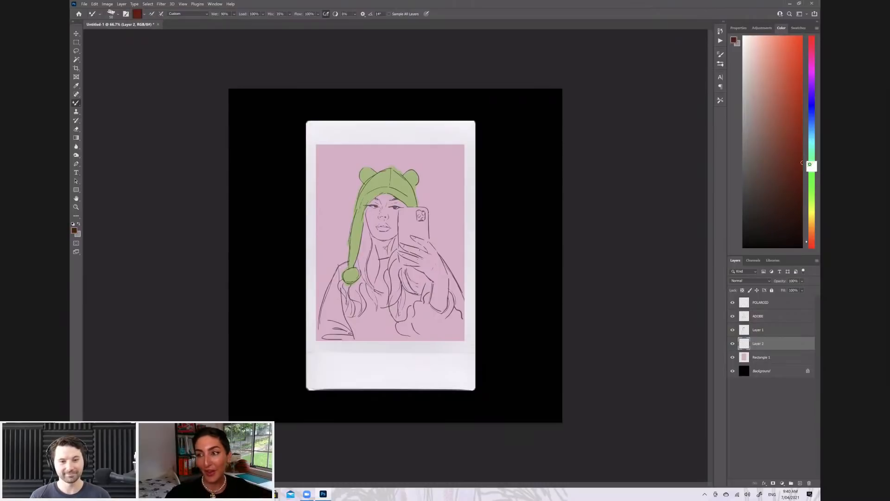
pyautogui.click(774, 179)
pyautogui.click(76, 86)
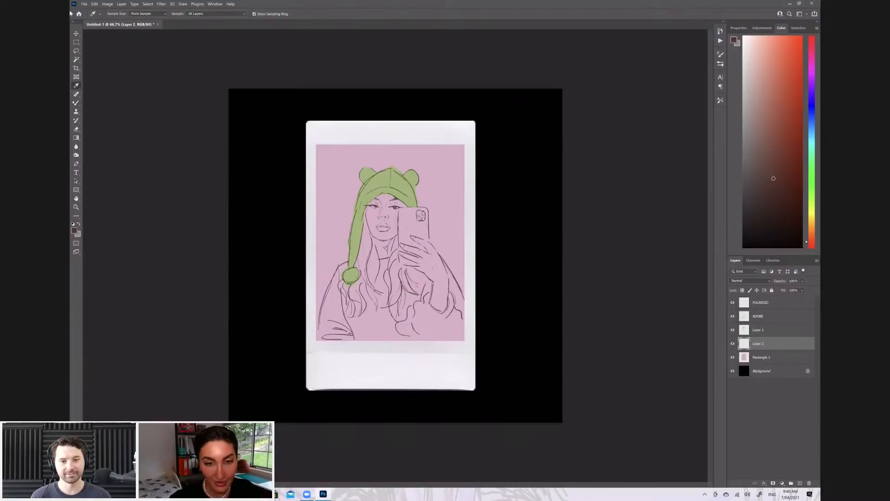
pyautogui.click(76, 103)
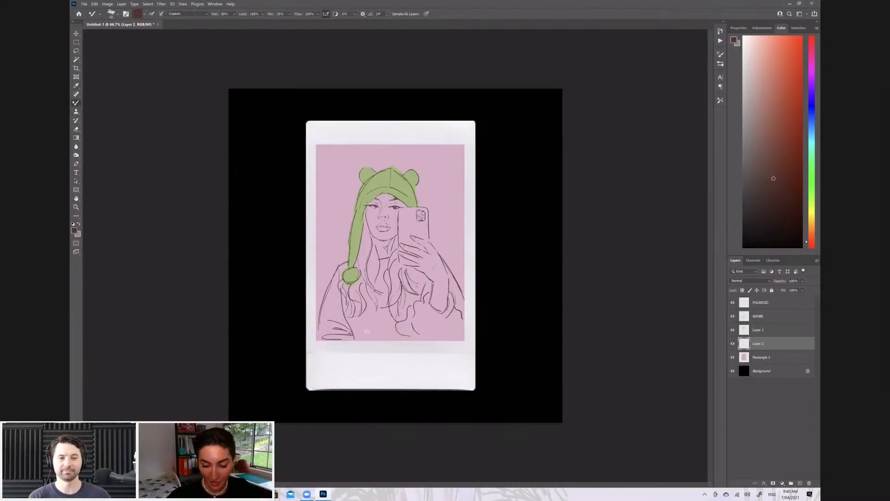
# Resize the brush and paint the hair beside the hat's flap and below the face dark brown
pyautogui.press(']')
pyautogui.press(']')
pyautogui.press(']')
pyautogui.press(']')
pyautogui.press(']')
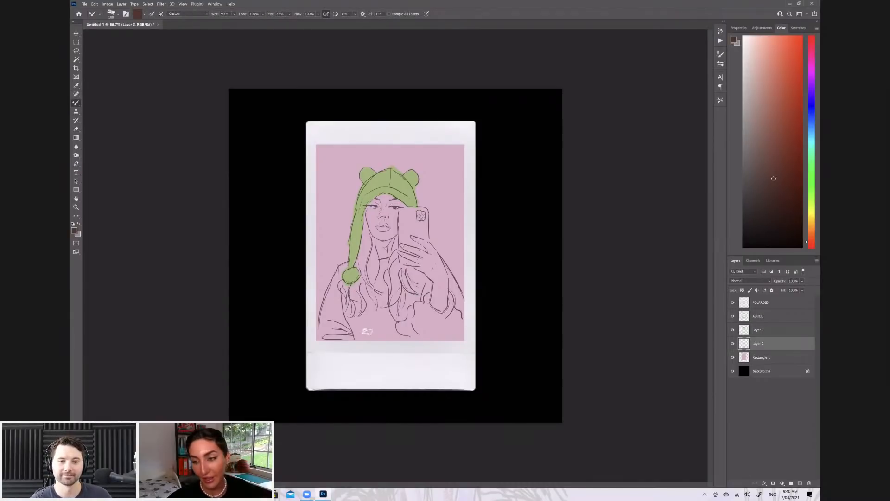
pyautogui.moveTo(358, 255)
pyautogui.mouseDown()
pyautogui.moveTo(391, 299)
pyautogui.moveTo(374, 278)
pyautogui.moveTo(377, 265)
pyautogui.moveTo(373, 281)
pyautogui.moveTo(373, 250)
pyautogui.moveTo(365, 268)
pyautogui.moveTo(367, 238)
pyautogui.moveTo(370, 256)
pyautogui.mouseUp()
pyautogui.press('[')
pyautogui.press('[')
pyautogui.press('[')
pyautogui.press('[')
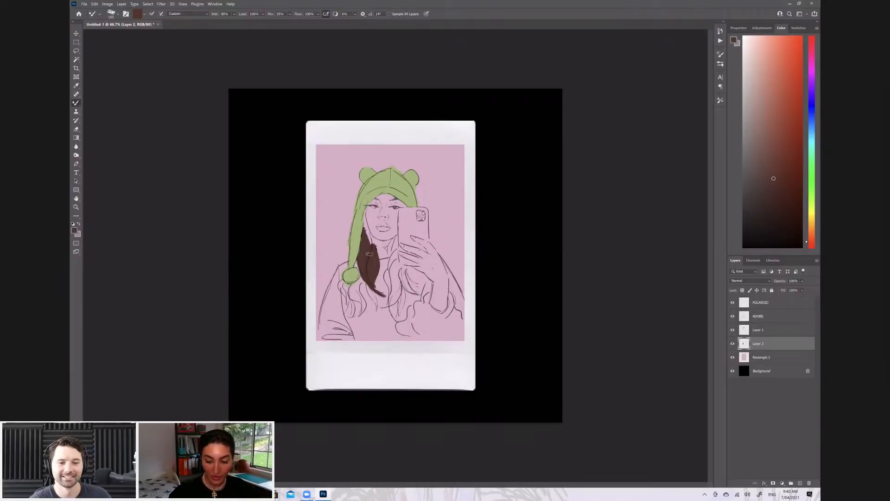
# Browse the brush presets, then fill the narrow strip of hair between the cheek and the hat's flap with dark brown
pyautogui.click(117, 13)
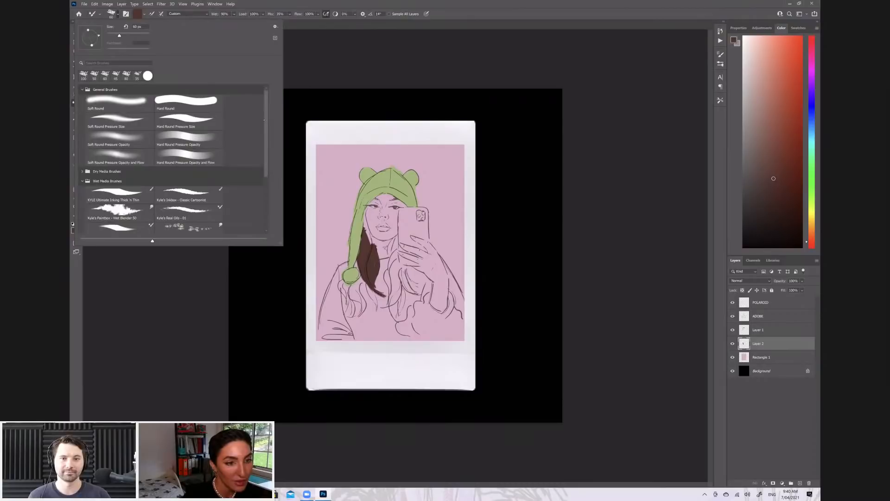
pyautogui.moveTo(266, 151)
pyautogui.mouseDown()
pyautogui.moveTo(266, 177)
pyautogui.moveTo(265, 106)
pyautogui.mouseUp()
pyautogui.click(307, 8)
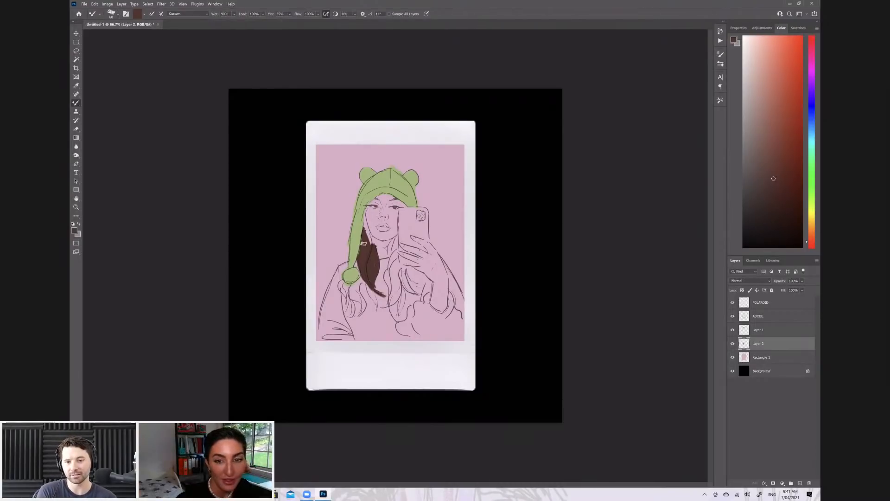
pyautogui.moveTo(365, 227)
pyautogui.mouseDown()
pyautogui.moveTo(368, 241)
pyautogui.moveTo(365, 231)
pyautogui.mouseUp()
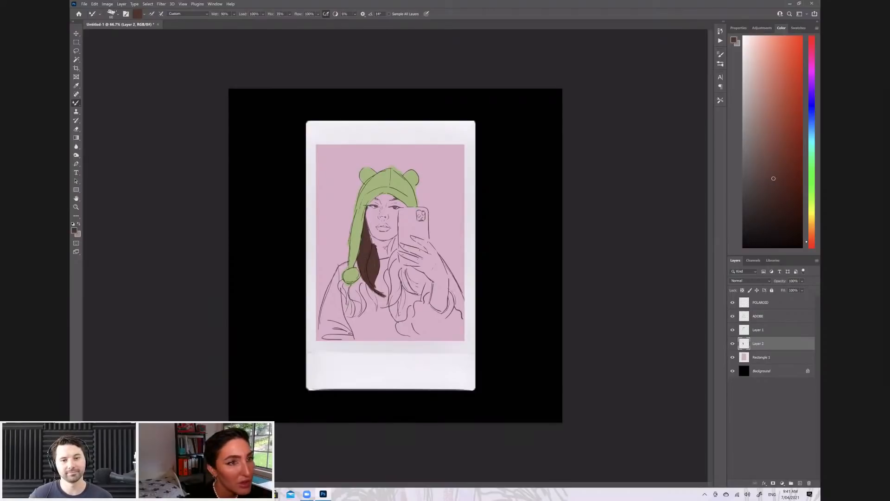
# Check the brush presets, then paint the wavy hair ends beneath the hat's pom-pom dark brown
pyautogui.click(117, 13)
pyautogui.moveTo(266, 148)
pyautogui.mouseDown()
pyautogui.moveTo(268, 186)
pyautogui.moveTo(268, 169)
pyautogui.mouseUp()
pyautogui.click(593, 101)
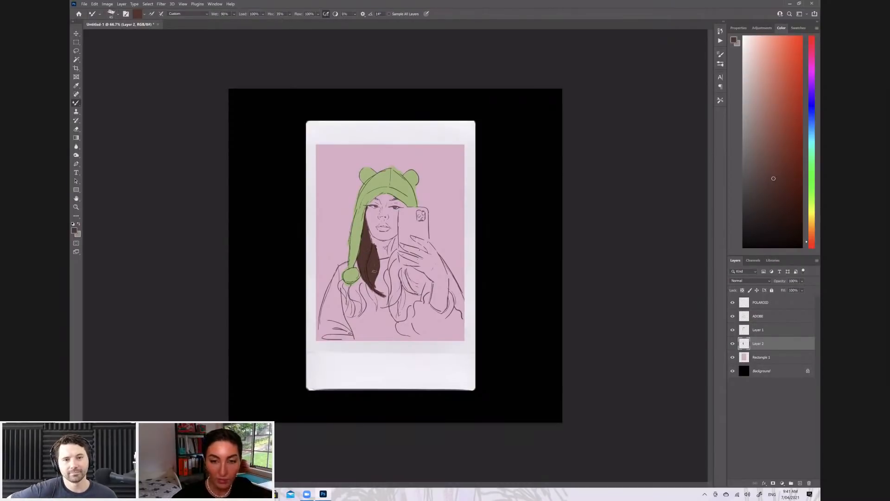
pyautogui.scroll(8, 375, 272)
pyautogui.moveTo(335, 247)
pyautogui.mouseDown()
pyautogui.moveTo(343, 208)
pyautogui.moveTo(324, 185)
pyautogui.moveTo(337, 181)
pyautogui.moveTo(351, 189)
pyautogui.moveTo(341, 235)
pyautogui.moveTo(348, 200)
pyautogui.moveTo(355, 256)
pyautogui.mouseUp()
pyautogui.moveTo(353, 211); pyautogui.dragTo(356, 258)
pyautogui.moveTo(345, 195)
pyautogui.mouseDown()
pyautogui.moveTo(363, 204)
pyautogui.moveTo(353, 210)
pyautogui.moveTo(376, 228)
pyautogui.moveTo(374, 248)
pyautogui.moveTo(378, 217)
pyautogui.moveTo(379, 245)
pyautogui.moveTo(353, 190)
pyautogui.moveTo(369, 205)
pyautogui.moveTo(378, 170)
pyautogui.moveTo(358, 149)
pyautogui.moveTo(408, 237)
pyautogui.moveTo(402, 256)
pyautogui.moveTo(407, 226)
pyautogui.moveTo(392, 201)
pyautogui.mouseUp()
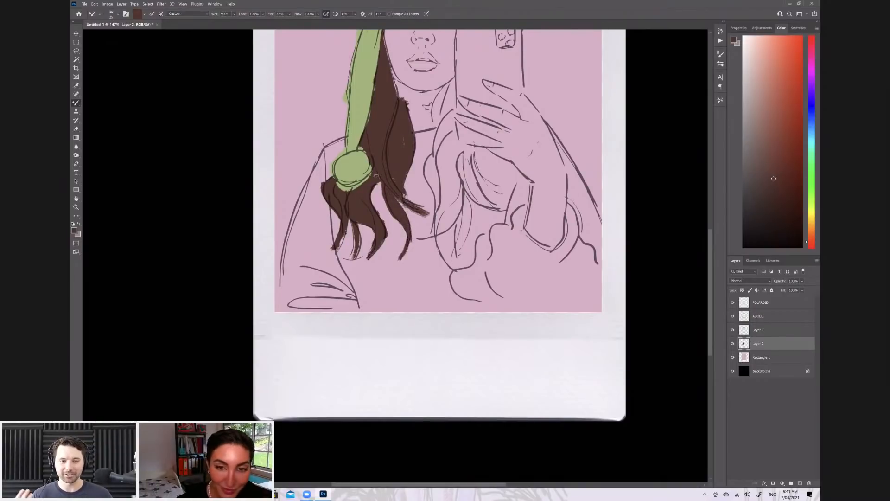
# Paint thin brown strands in the gap between the hair ends below the pom-pom and the central lock, redoing one stroke
pyautogui.moveTo(385, 178); pyautogui.dragTo(383, 236)
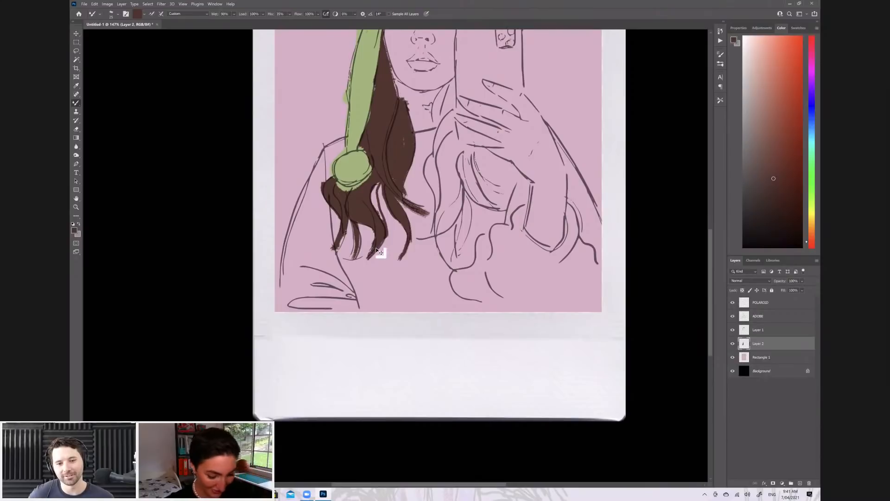
pyautogui.hotkey('ctrl', 'z')
pyautogui.moveTo(382, 184)
pyautogui.mouseDown()
pyautogui.moveTo(375, 203)
pyautogui.moveTo(384, 224)
pyautogui.mouseUp()
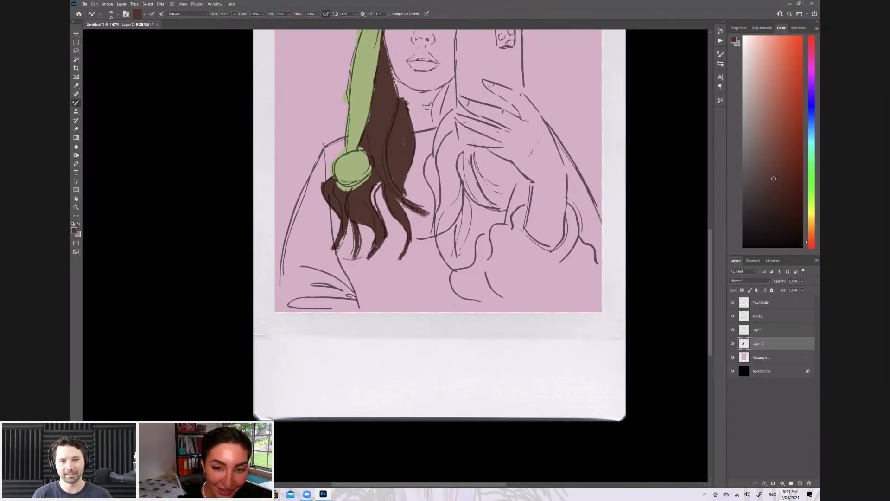
pyautogui.moveTo(377, 184); pyautogui.dragTo(389, 211)
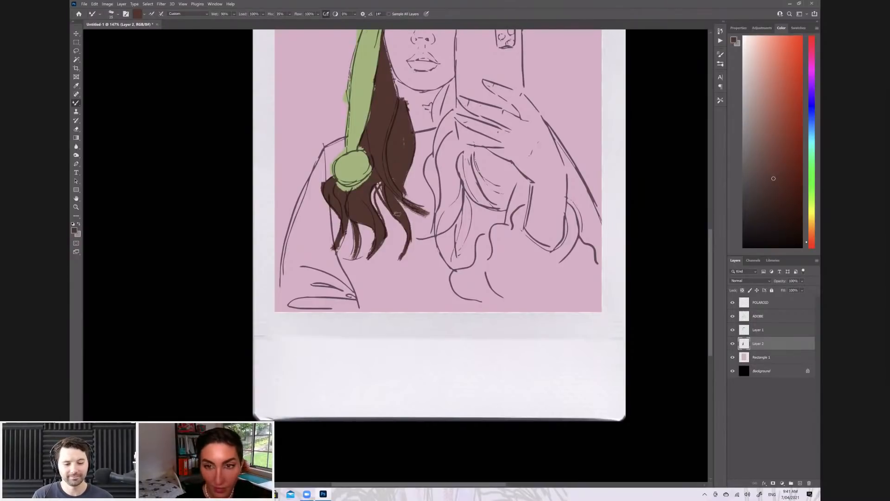
# Fill the long lock of hair running from the neck down beside and beneath the phone dark brown
pyautogui.moveTo(444, 106)
pyautogui.mouseDown()
pyautogui.moveTo(446, 124)
pyautogui.moveTo(453, 83)
pyautogui.moveTo(436, 129)
pyautogui.moveTo(438, 102)
pyautogui.moveTo(438, 167)
pyautogui.moveTo(444, 124)
pyautogui.moveTo(448, 140)
pyautogui.moveTo(451, 124)
pyautogui.moveTo(482, 153)
pyautogui.moveTo(462, 150)
pyautogui.moveTo(453, 129)
pyautogui.moveTo(440, 171)
pyautogui.moveTo(432, 156)
pyautogui.moveTo(433, 225)
pyautogui.moveTo(462, 188)
pyautogui.moveTo(455, 267)
pyautogui.moveTo(439, 216)
pyautogui.moveTo(436, 229)
pyautogui.mouseUp()
pyautogui.moveTo(433, 164)
pyautogui.mouseDown()
pyautogui.moveTo(443, 204)
pyautogui.moveTo(447, 166)
pyautogui.moveTo(453, 183)
pyautogui.moveTo(455, 171)
pyautogui.moveTo(454, 155)
pyautogui.moveTo(448, 172)
pyautogui.moveTo(449, 148)
pyautogui.moveTo(455, 178)
pyautogui.moveTo(504, 207)
pyautogui.moveTo(482, 197)
pyautogui.moveTo(467, 180)
pyautogui.mouseUp()
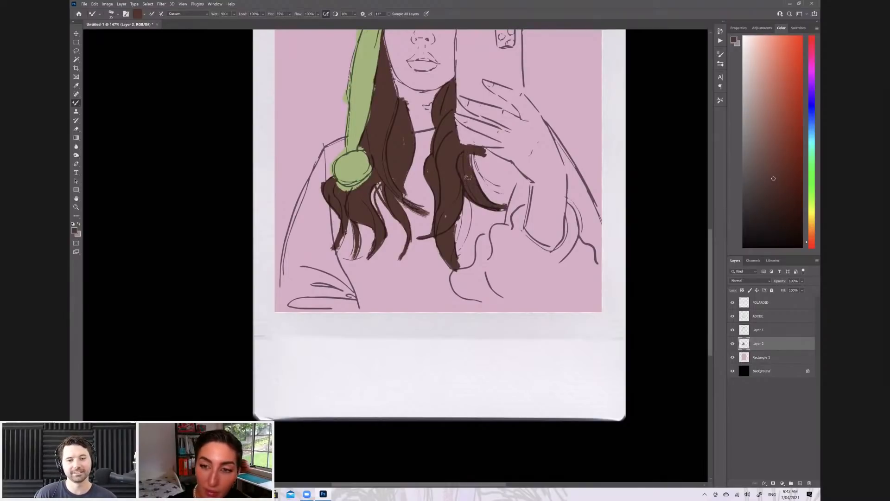
pyautogui.moveTo(469, 153); pyautogui.dragTo(494, 200)
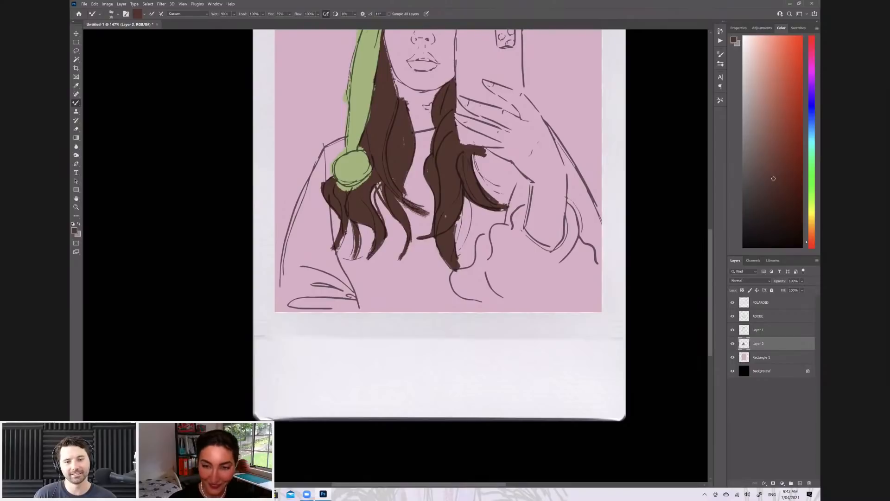
pyautogui.moveTo(455, 246)
pyautogui.mouseDown()
pyautogui.moveTo(462, 194)
pyautogui.moveTo(458, 246)
pyautogui.moveTo(467, 200)
pyautogui.moveTo(473, 229)
pyautogui.moveTo(460, 254)
pyautogui.mouseUp()
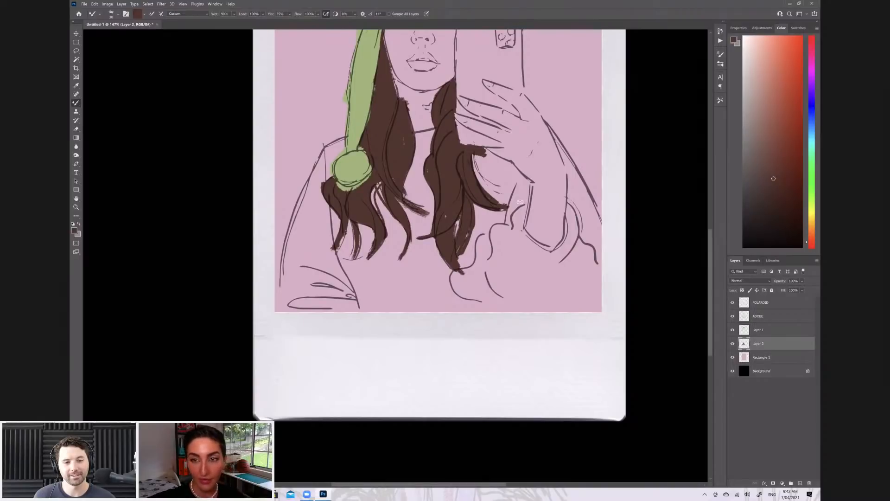
# Paint fine curved brown strands fanning out from the hair beneath the phone hand
pyautogui.moveTo(478, 156)
pyautogui.mouseDown()
pyautogui.moveTo(507, 207)
pyautogui.moveTo(509, 194)
pyautogui.mouseUp()
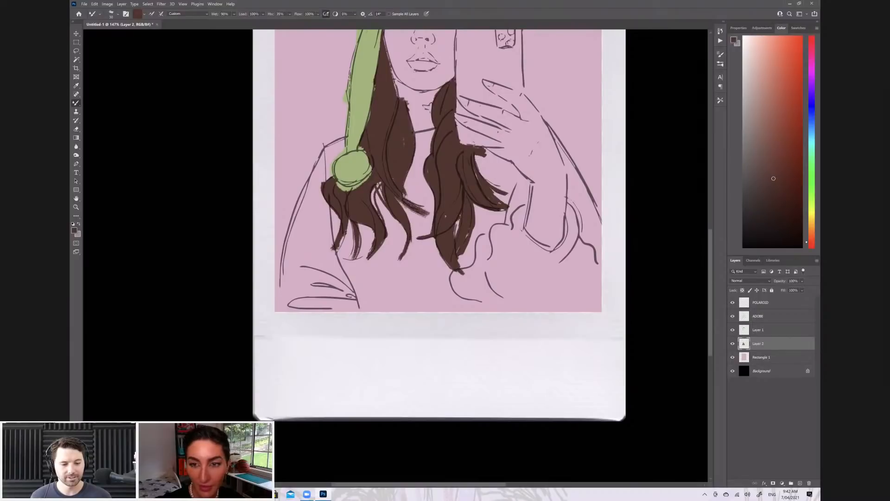
pyautogui.moveTo(481, 156); pyautogui.dragTo(494, 185)
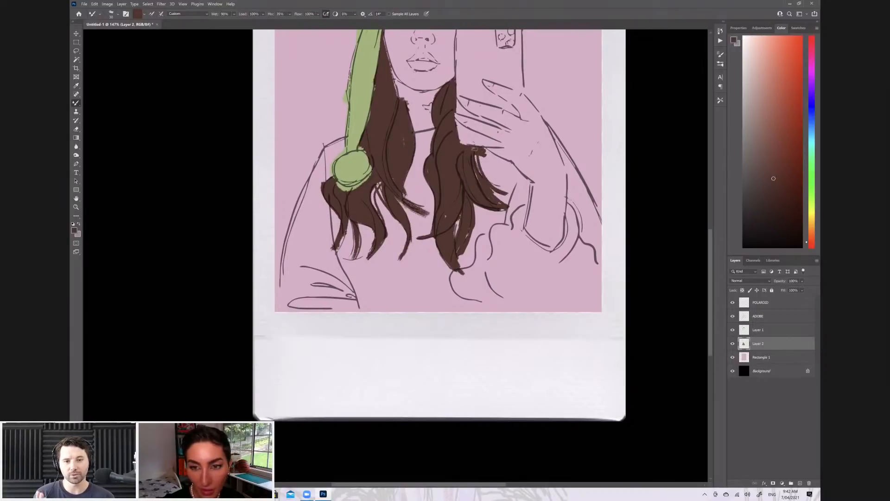
pyautogui.moveTo(481, 157)
pyautogui.mouseDown()
pyautogui.moveTo(509, 191)
pyautogui.moveTo(479, 171)
pyautogui.mouseUp()
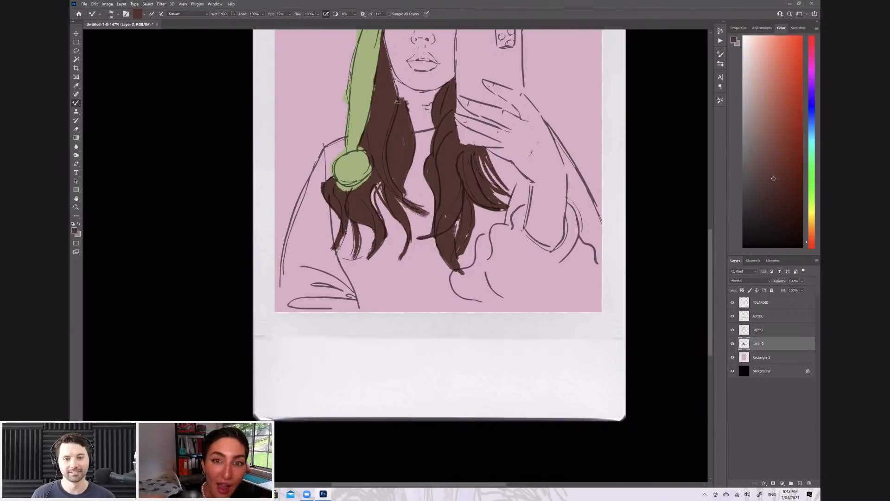
# Paint over the hair's edge between the jaw and neck on the hat-flap side with dark brown strokes
pyautogui.moveTo(389, 61); pyautogui.dragTo(397, 98)
pyautogui.moveTo(389, 69); pyautogui.dragTo(404, 109)
pyautogui.moveTo(390, 69); pyautogui.dragTo(405, 100)
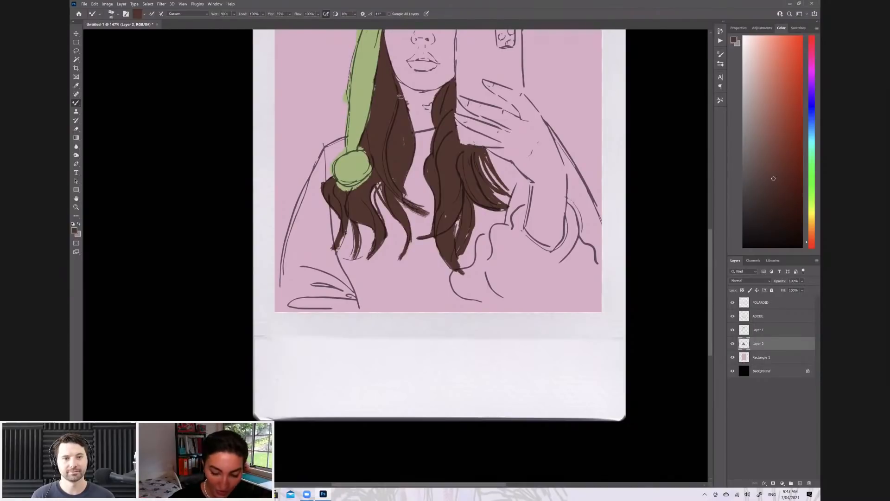
# Extend the hair below the pom-pom with thin tapered brown strands at its tips and outer edge
pyautogui.moveTo(341, 235); pyautogui.dragTo(330, 254)
pyautogui.moveTo(352, 213); pyautogui.dragTo(326, 254)
pyautogui.moveTo(353, 222); pyautogui.dragTo(355, 263)
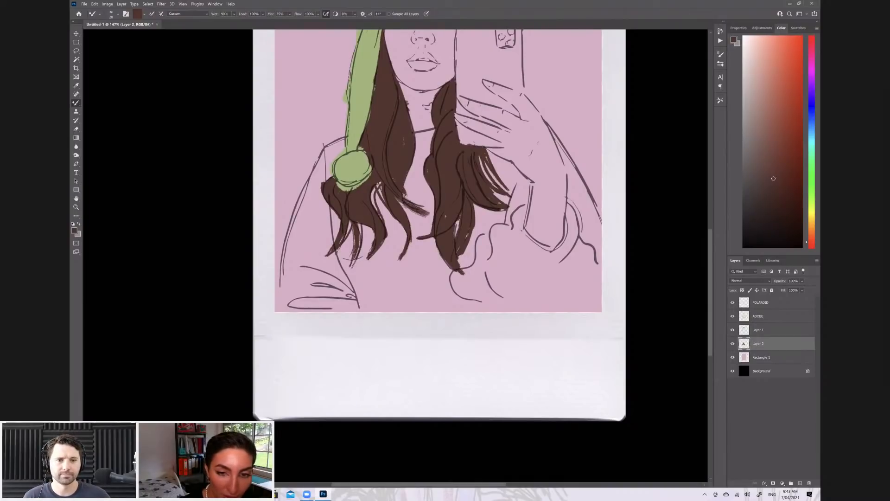
pyautogui.moveTo(365, 224); pyautogui.dragTo(356, 263)
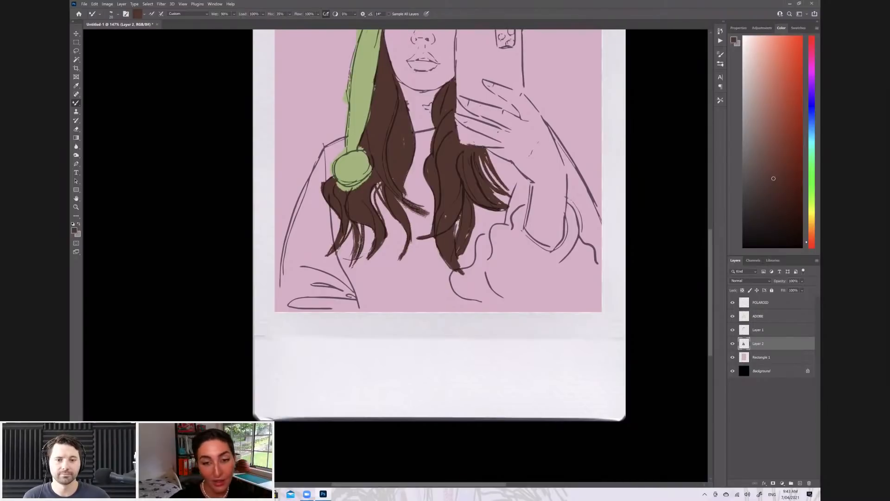
pyautogui.moveTo(353, 232); pyautogui.dragTo(334, 252)
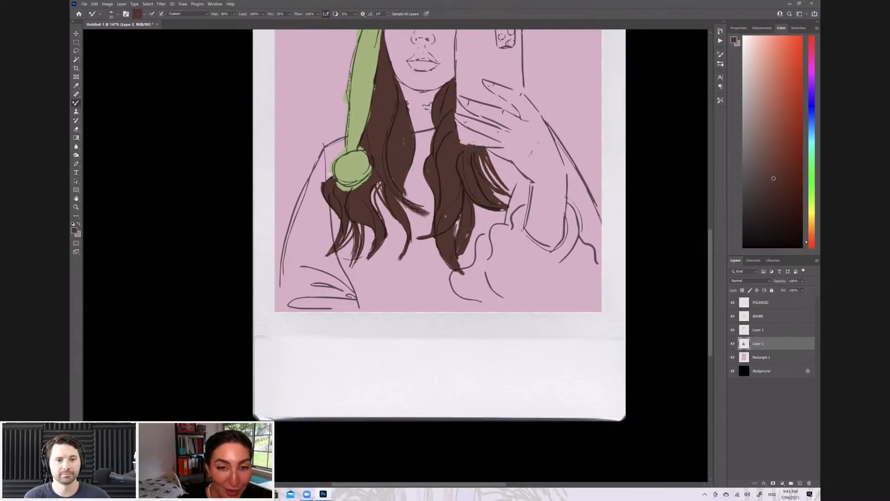
pyautogui.moveTo(317, 188); pyautogui.dragTo(326, 176)
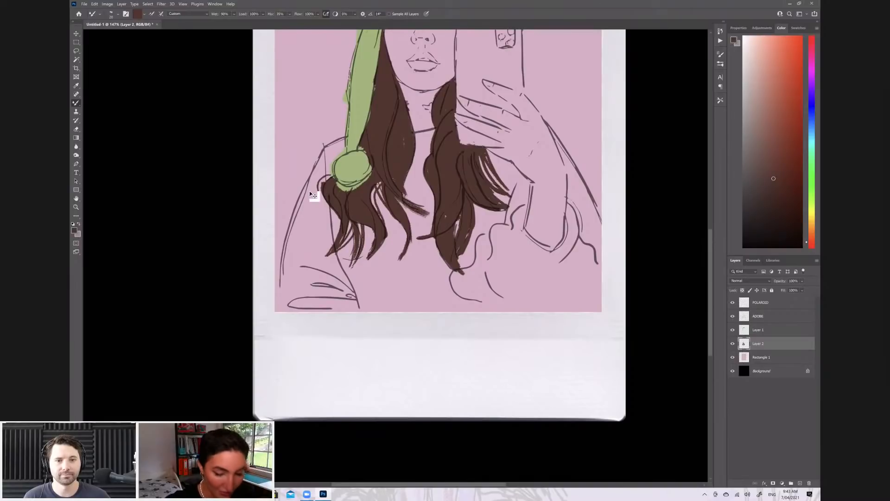
pyautogui.moveTo(328, 176); pyautogui.dragTo(324, 195)
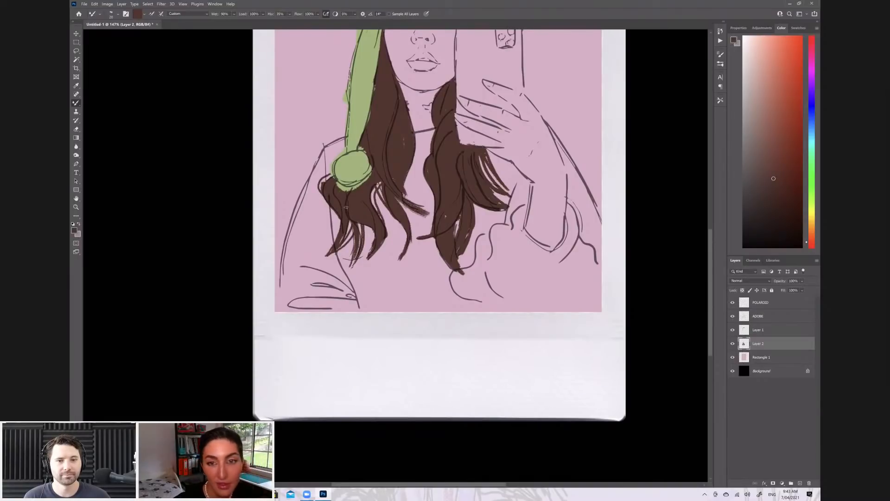
# Refine the inner edge of the hair lock beneath the phone, fill its gaps and extend its tips with thin strands
pyautogui.moveTo(432, 151)
pyautogui.mouseDown()
pyautogui.moveTo(421, 172)
pyautogui.moveTo(434, 202)
pyautogui.mouseUp()
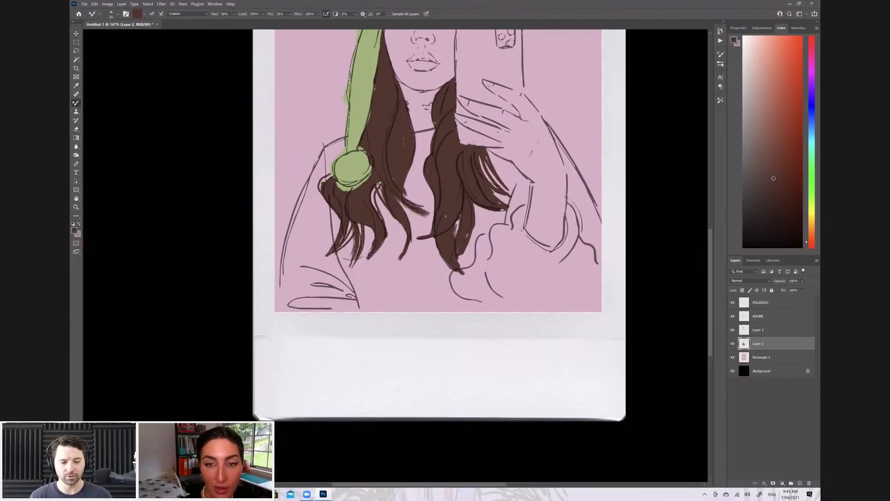
pyautogui.moveTo(433, 125); pyautogui.dragTo(428, 156)
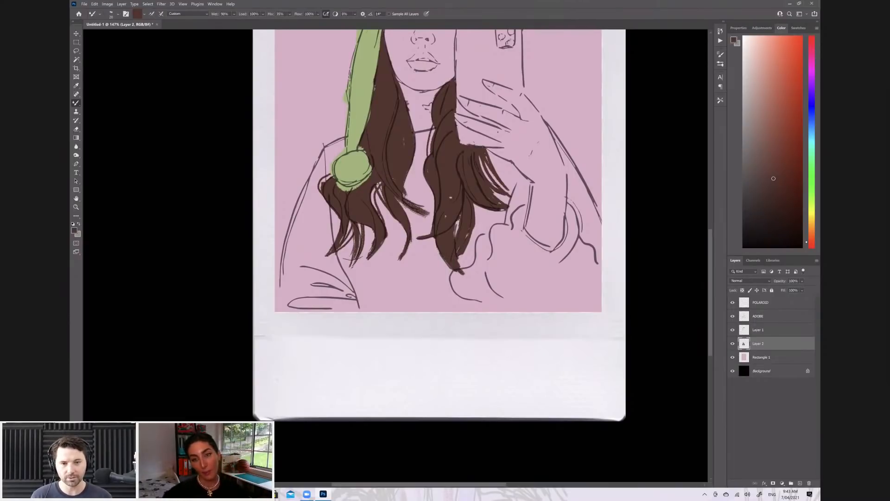
pyautogui.scroll(-1, 450, 198)
pyautogui.scroll(-2, 451, 197)
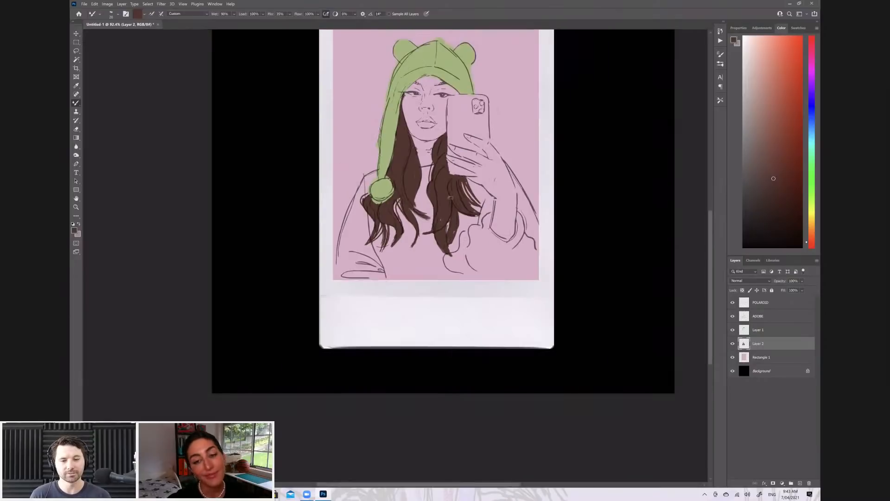
pyautogui.scroll(2, 481, 223)
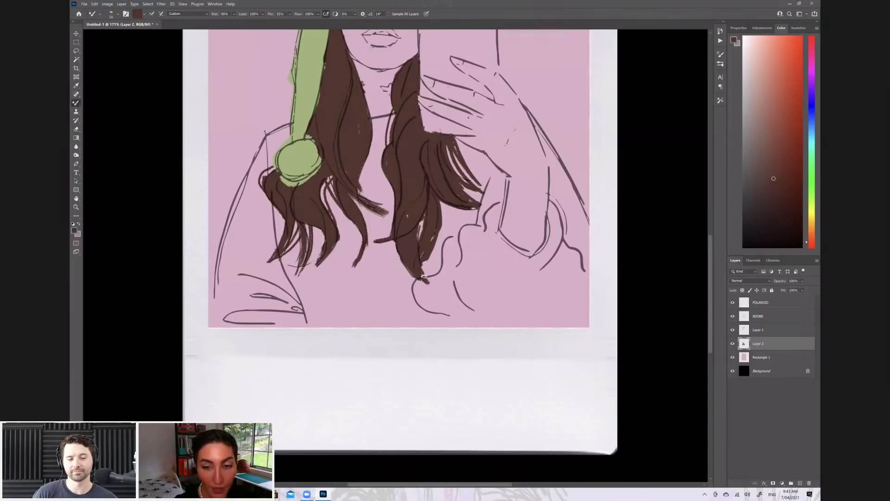
pyautogui.scroll(1, 423, 277)
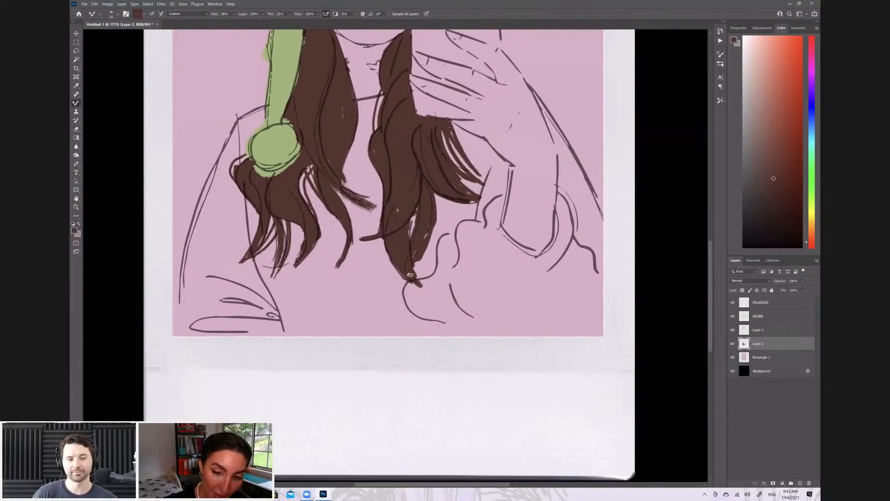
pyautogui.scroll(1, 433, 290)
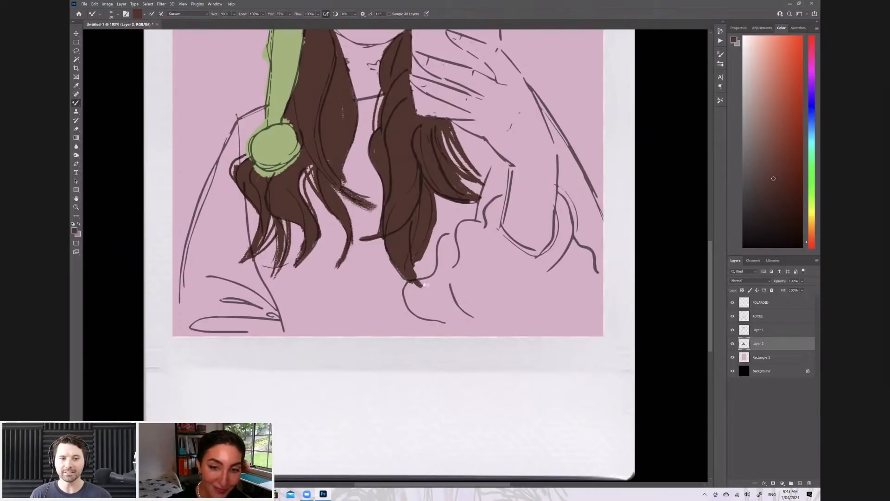
pyautogui.moveTo(403, 273)
pyautogui.mouseDown()
pyautogui.moveTo(438, 294)
pyautogui.moveTo(429, 291)
pyautogui.mouseUp()
pyautogui.moveTo(387, 251); pyautogui.dragTo(405, 278)
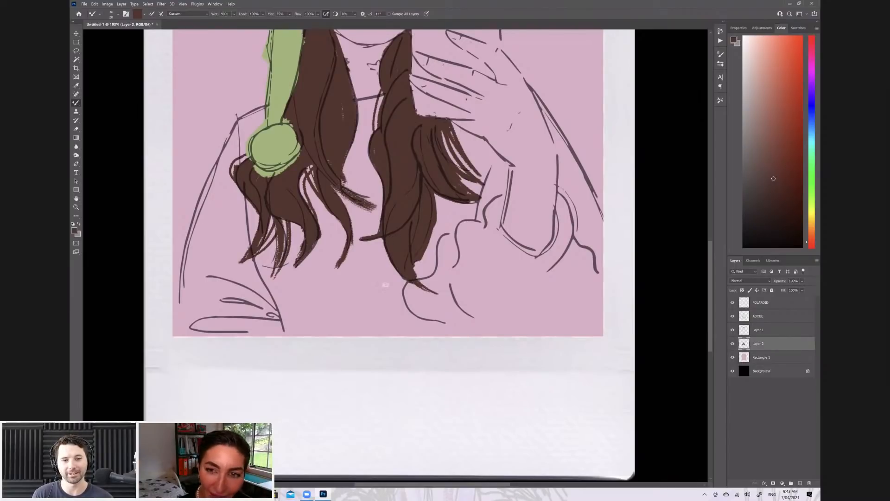
pyautogui.moveTo(365, 236); pyautogui.dragTo(356, 242)
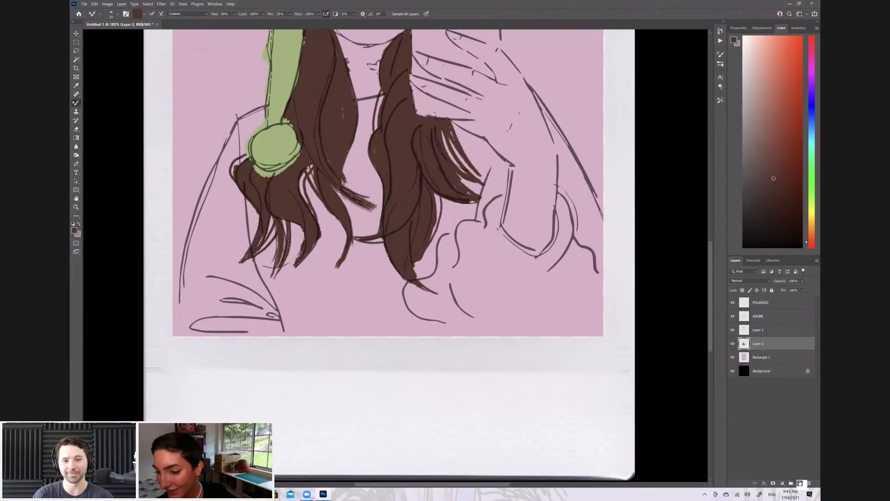
# Add a new layer directly above Rectangle 1, beneath the hair layer, and set a near-black foreground colour
pyautogui.scroll(2, 781, 240)
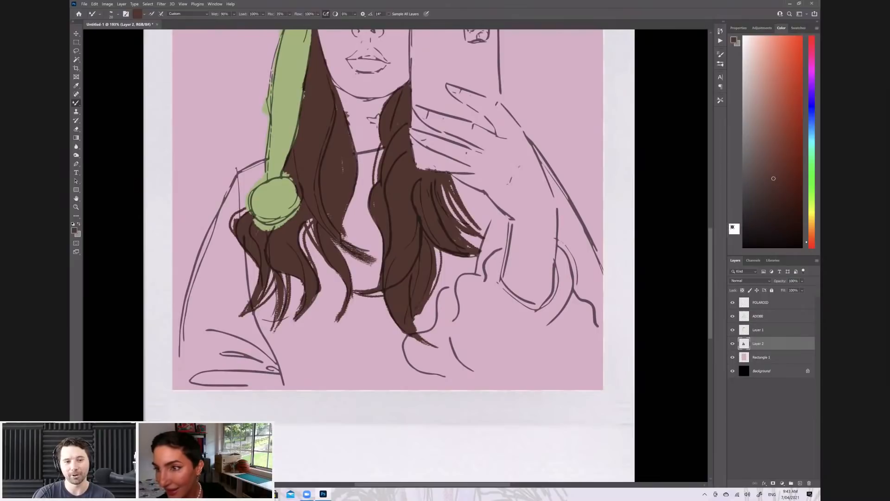
pyautogui.scroll(-3, 725, 219)
pyautogui.scroll(1, 726, 219)
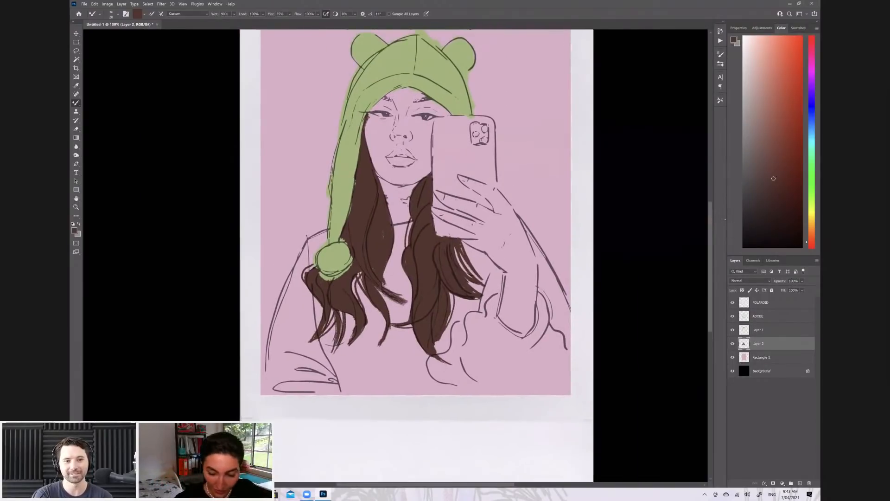
pyautogui.hotkey('alt', '[')
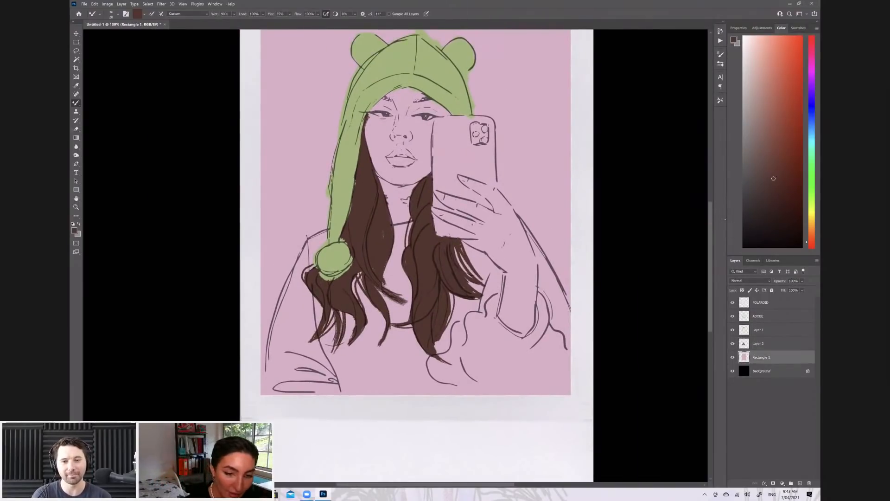
pyautogui.hotkey('ctrl', 'shift', 'alt', 'n')
pyautogui.click(744, 227)
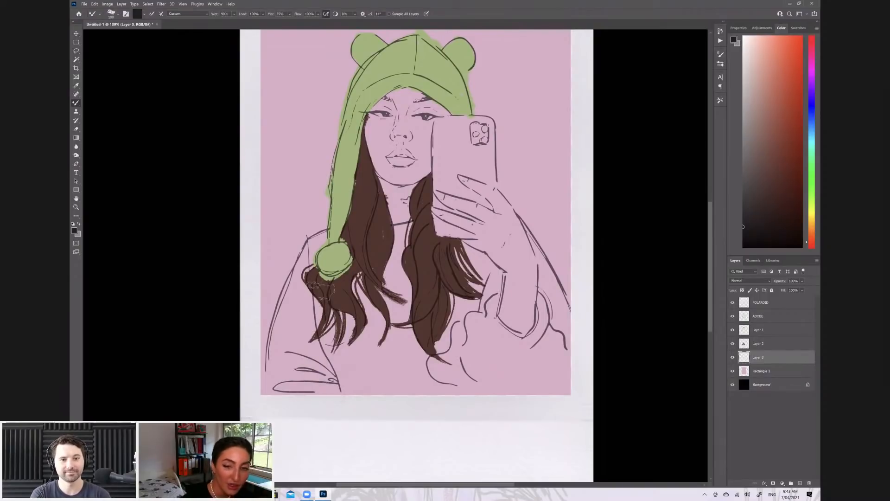
# Paint the lowered arm, shoulder and chest of the sweater near-black up to the neckline, using a smaller brush there
pyautogui.moveTo(262, 393)
pyautogui.mouseDown()
pyautogui.moveTo(294, 287)
pyautogui.moveTo(325, 227)
pyautogui.mouseUp()
pyautogui.moveTo(278, 297)
pyautogui.mouseDown()
pyautogui.moveTo(320, 371)
pyautogui.moveTo(362, 306)
pyautogui.moveTo(389, 324)
pyautogui.moveTo(389, 301)
pyautogui.moveTo(403, 296)
pyautogui.moveTo(399, 304)
pyautogui.mouseUp()
pyautogui.press('[')
pyautogui.press('[')
pyautogui.press('[')
pyautogui.moveTo(415, 227)
pyautogui.mouseDown()
pyautogui.moveTo(389, 230)
pyautogui.moveTo(417, 232)
pyautogui.moveTo(394, 269)
pyautogui.moveTo(401, 232)
pyautogui.mouseUp()
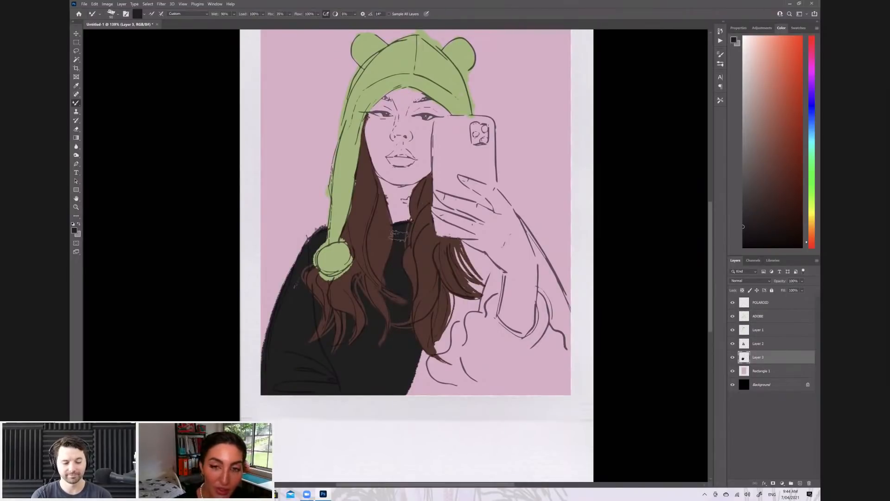
# Paint the sweater's raised sleeve near-black around the wrist and behind the forearm, filling down to the picture's bottom edge
pyautogui.moveTo(464, 269)
pyautogui.mouseDown()
pyautogui.moveTo(461, 247)
pyautogui.moveTo(501, 276)
pyautogui.mouseUp()
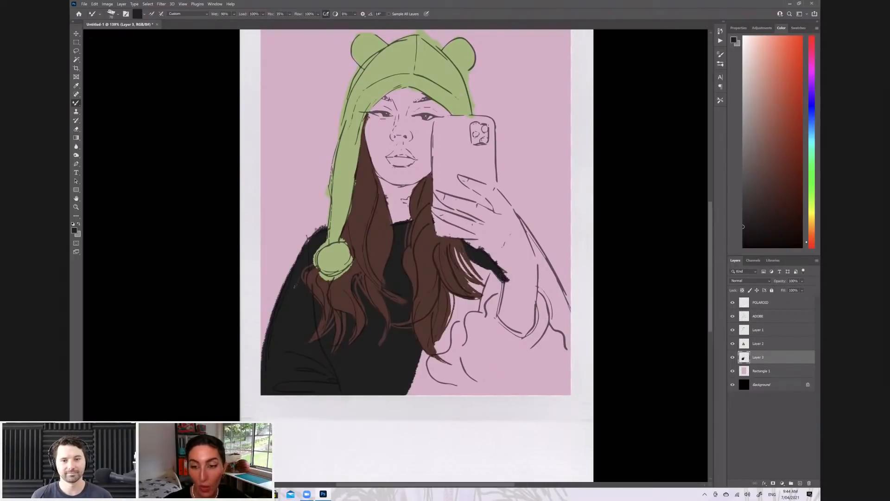
pyautogui.moveTo(502, 275)
pyautogui.mouseDown()
pyautogui.moveTo(493, 325)
pyautogui.moveTo(492, 318)
pyautogui.moveTo(527, 342)
pyautogui.moveTo(538, 296)
pyautogui.mouseUp()
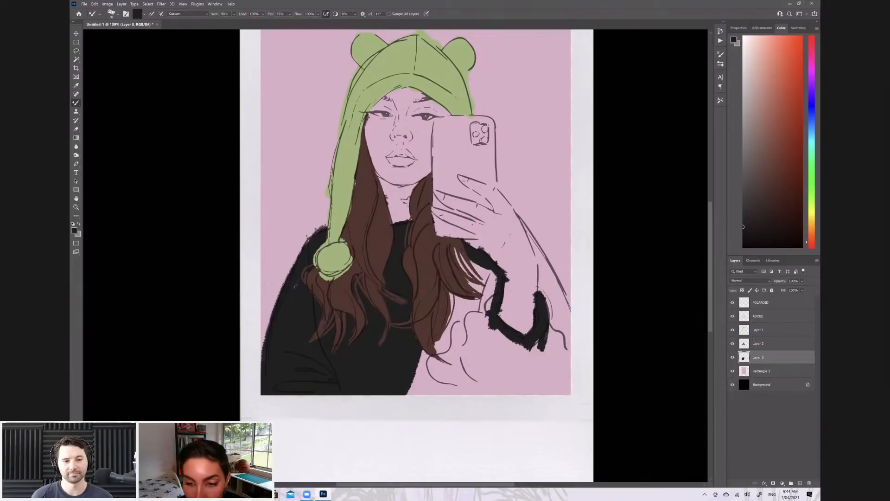
pyautogui.moveTo(548, 324)
pyautogui.mouseDown()
pyautogui.moveTo(563, 340)
pyautogui.moveTo(570, 389)
pyautogui.moveTo(564, 367)
pyautogui.moveTo(557, 375)
pyautogui.moveTo(541, 355)
pyautogui.moveTo(545, 378)
pyautogui.mouseUp()
pyautogui.press(']')
pyautogui.press(']')
pyautogui.press(']')
pyautogui.moveTo(462, 392)
pyautogui.mouseDown()
pyautogui.moveTo(415, 373)
pyautogui.moveTo(411, 363)
pyautogui.moveTo(451, 354)
pyautogui.moveTo(478, 327)
pyautogui.moveTo(451, 284)
pyautogui.moveTo(486, 297)
pyautogui.moveTo(457, 263)
pyautogui.moveTo(488, 273)
pyautogui.moveTo(479, 271)
pyautogui.moveTo(460, 384)
pyautogui.moveTo(483, 373)
pyautogui.moveTo(475, 359)
pyautogui.moveTo(492, 345)
pyautogui.moveTo(531, 366)
pyautogui.moveTo(492, 333)
pyautogui.moveTo(552, 393)
pyautogui.mouseUp()
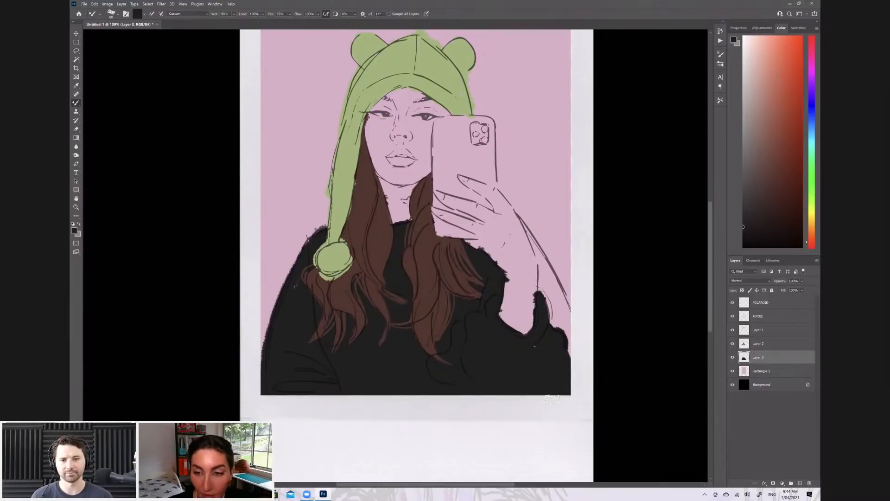
pyautogui.moveTo(517, 212)
pyautogui.mouseDown()
pyautogui.moveTo(540, 283)
pyautogui.moveTo(540, 250)
pyautogui.moveTo(557, 297)
pyautogui.moveTo(563, 322)
pyautogui.moveTo(545, 282)
pyautogui.moveTo(566, 354)
pyautogui.moveTo(538, 250)
pyautogui.mouseUp()
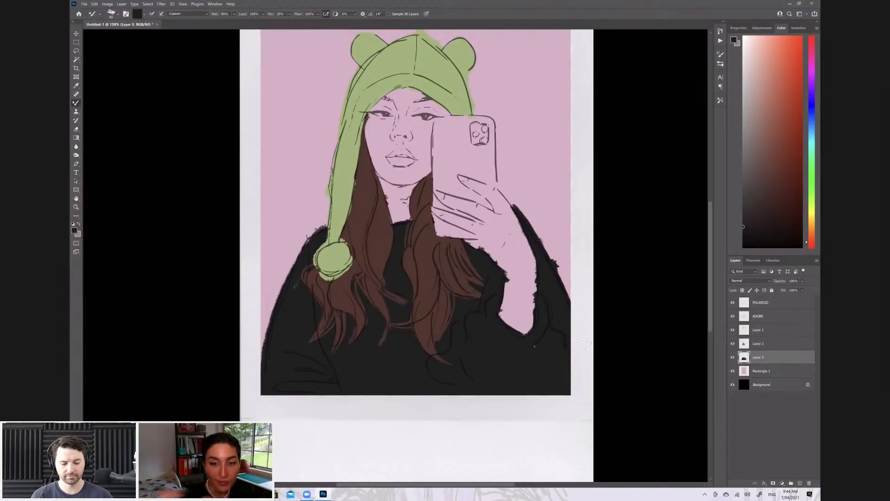
# Erase the rough near-black sweater edges around the raised wrist and forearm with a smaller eraser so they follow the line art
pyautogui.press('e')
pyautogui.press('[')
pyautogui.press('[')
pyautogui.press('[')
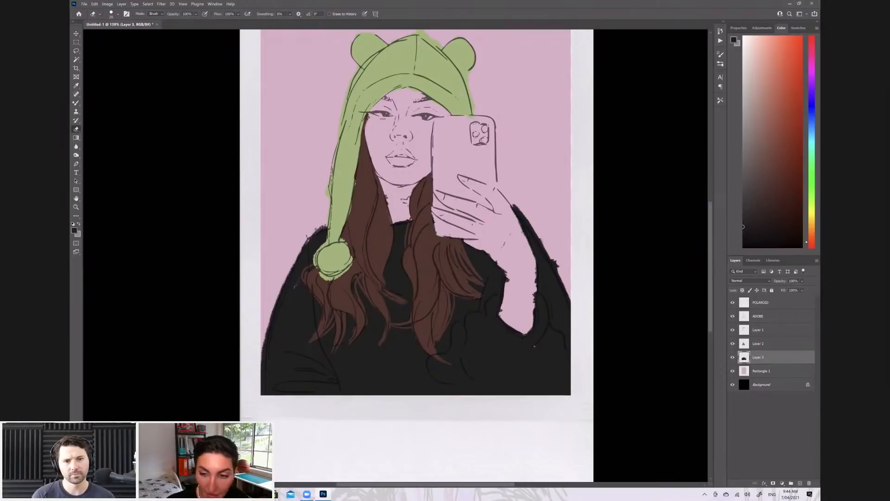
pyautogui.press('z')
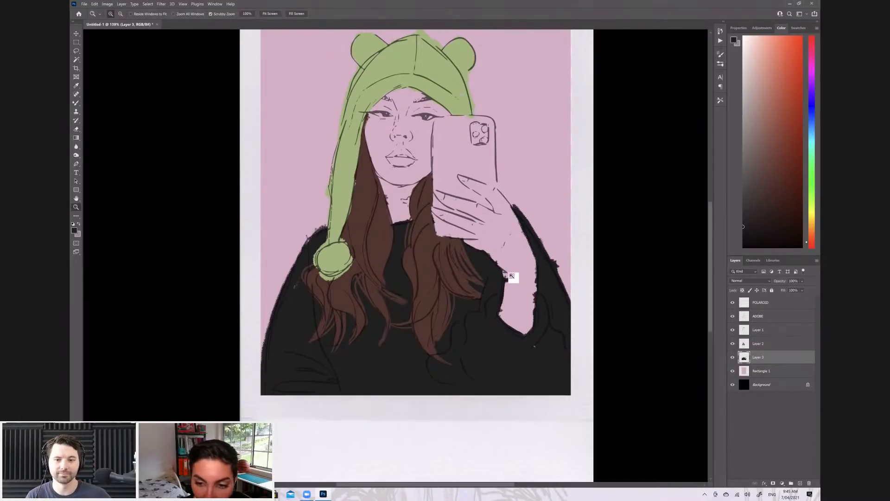
pyautogui.click(511, 276)
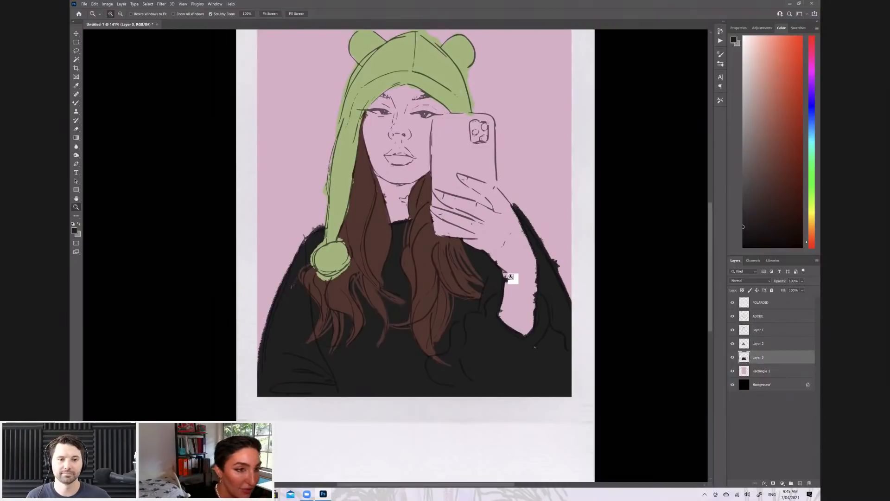
pyautogui.press('e')
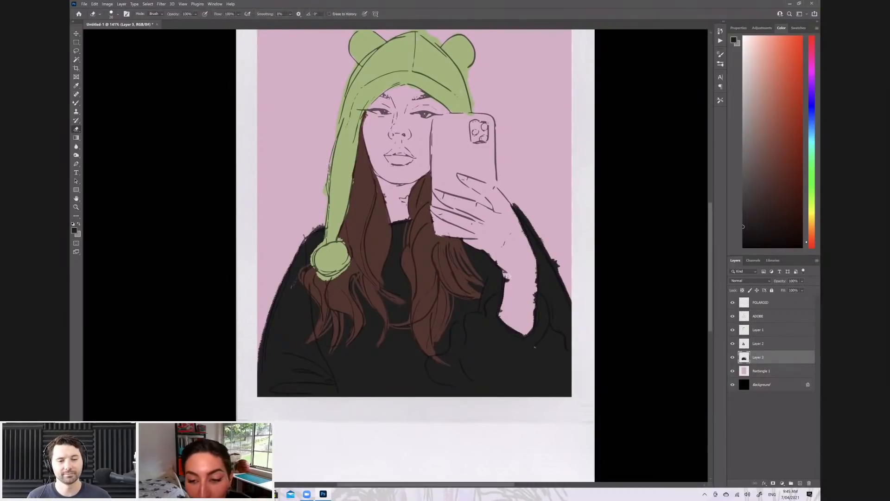
pyautogui.moveTo(532, 320); pyautogui.dragTo(534, 289)
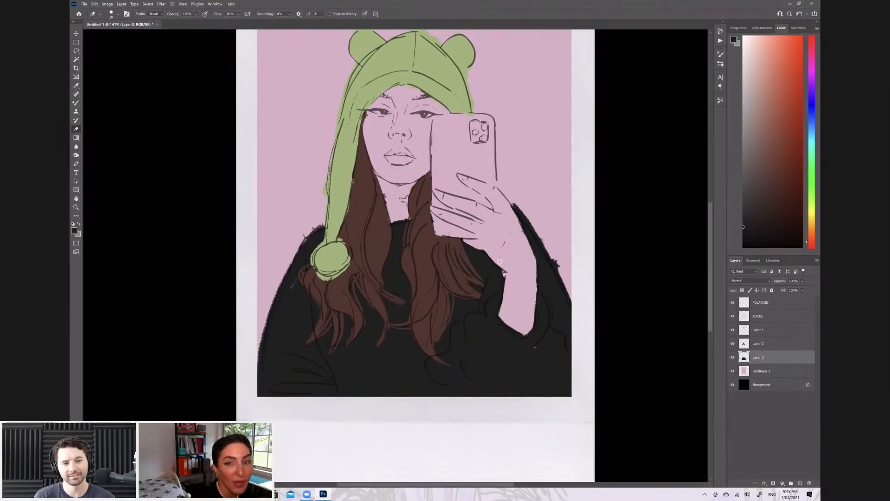
# Set a medium blue foreground colour and add a new layer directly above Rectangle 1, beneath the sweater layer
pyautogui.click(787, 57)
pyautogui.click(76, 103)
pyautogui.click(769, 373)
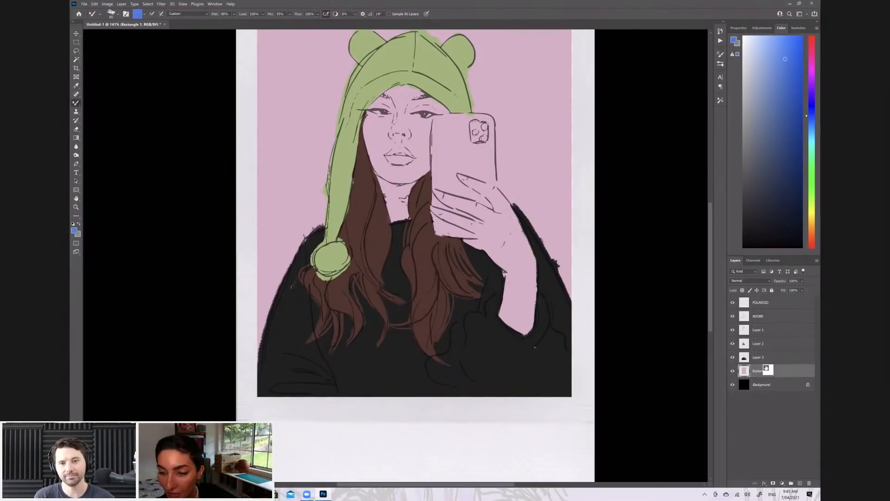
pyautogui.click(801, 483)
# Paint the phone case blue, working between and around the fingers and leaving the camera block uncoloured
pyautogui.press('e')
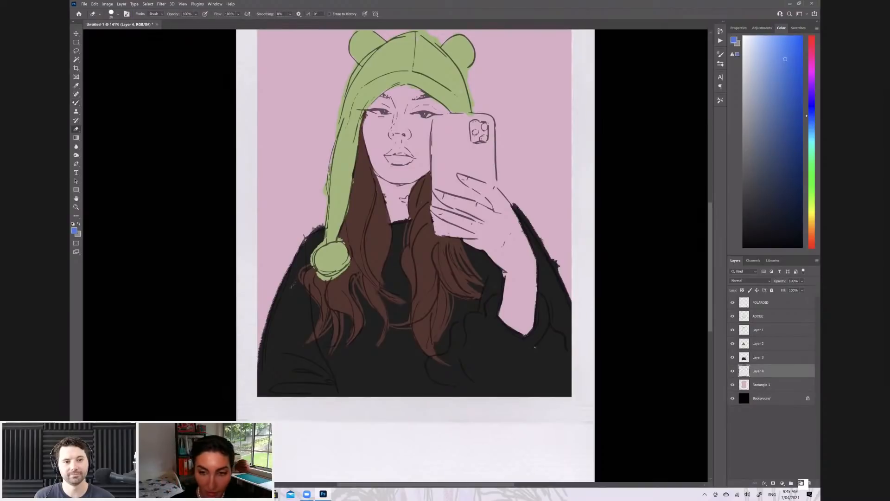
pyautogui.press('b')
pyautogui.moveTo(453, 236)
pyautogui.mouseDown()
pyautogui.moveTo(431, 221)
pyautogui.moveTo(457, 233)
pyautogui.mouseUp()
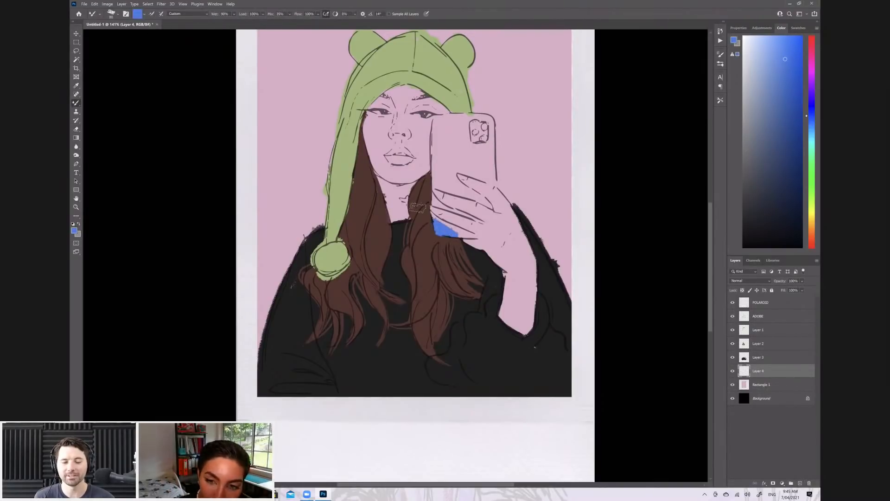
pyautogui.moveTo(426, 212)
pyautogui.mouseDown()
pyautogui.moveTo(466, 233)
pyautogui.moveTo(452, 233)
pyautogui.moveTo(478, 236)
pyautogui.mouseUp()
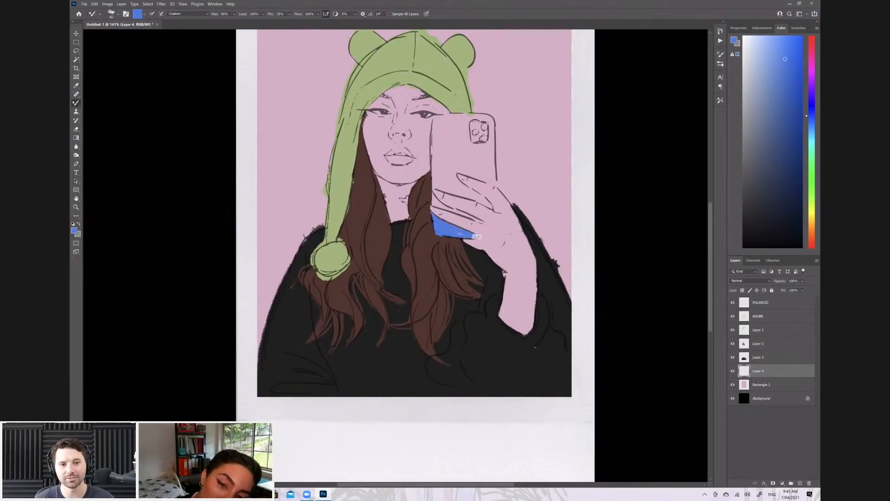
pyautogui.moveTo(433, 200)
pyautogui.mouseDown()
pyautogui.moveTo(487, 225)
pyautogui.moveTo(479, 201)
pyautogui.moveTo(487, 204)
pyautogui.moveTo(455, 177)
pyautogui.moveTo(469, 195)
pyautogui.moveTo(436, 186)
pyautogui.moveTo(435, 162)
pyautogui.moveTo(450, 169)
pyautogui.moveTo(434, 136)
pyautogui.moveTo(445, 112)
pyautogui.moveTo(437, 118)
pyautogui.moveTo(465, 115)
pyautogui.moveTo(443, 144)
pyautogui.moveTo(449, 139)
pyautogui.moveTo(461, 168)
pyautogui.moveTo(433, 168)
pyautogui.mouseUp()
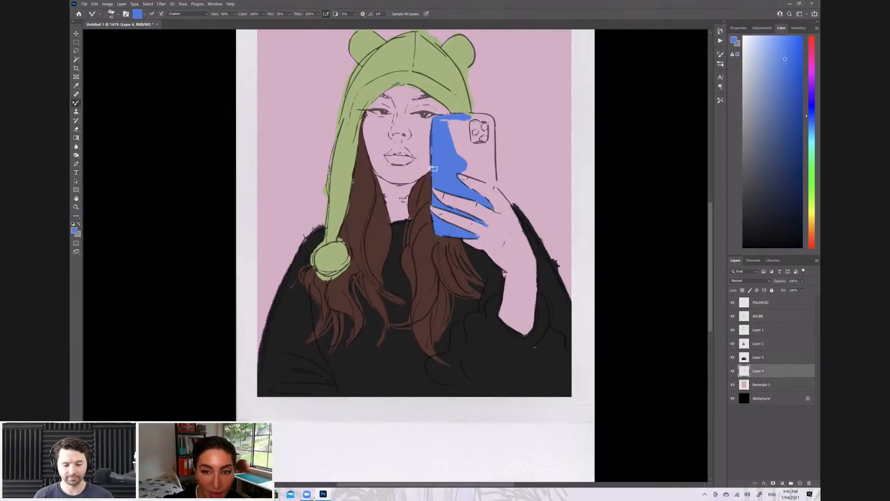
pyautogui.moveTo(487, 172)
pyautogui.mouseDown()
pyautogui.moveTo(459, 173)
pyautogui.moveTo(492, 182)
pyautogui.moveTo(486, 118)
pyautogui.moveTo(469, 121)
pyautogui.moveTo(483, 116)
pyautogui.moveTo(450, 141)
pyautogui.moveTo(453, 121)
pyautogui.moveTo(466, 141)
pyautogui.moveTo(464, 126)
pyautogui.moveTo(464, 156)
pyautogui.moveTo(477, 169)
pyautogui.moveTo(462, 148)
pyautogui.moveTo(485, 164)
pyautogui.moveTo(474, 152)
pyautogui.moveTo(486, 154)
pyautogui.mouseUp()
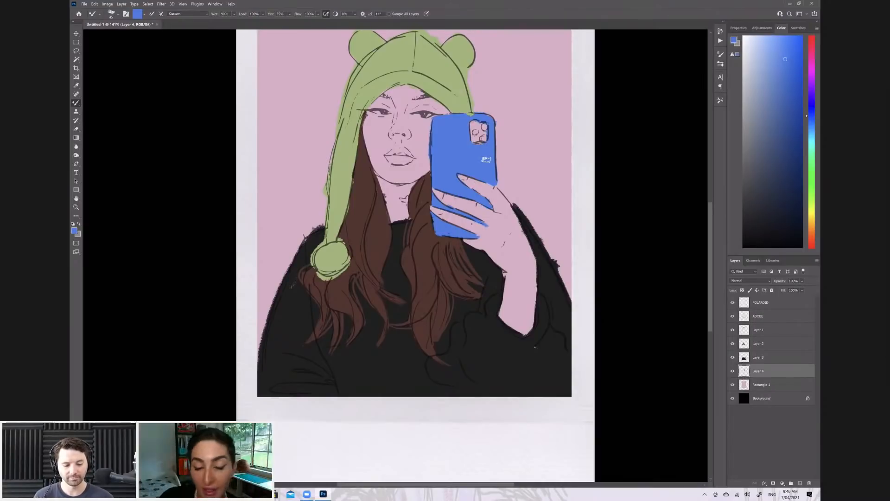
# Add a new layer directly above Rectangle 1 and paint the phone's camera block near-black
pyautogui.moveTo(752, 212); pyautogui.dragTo(720, 215)
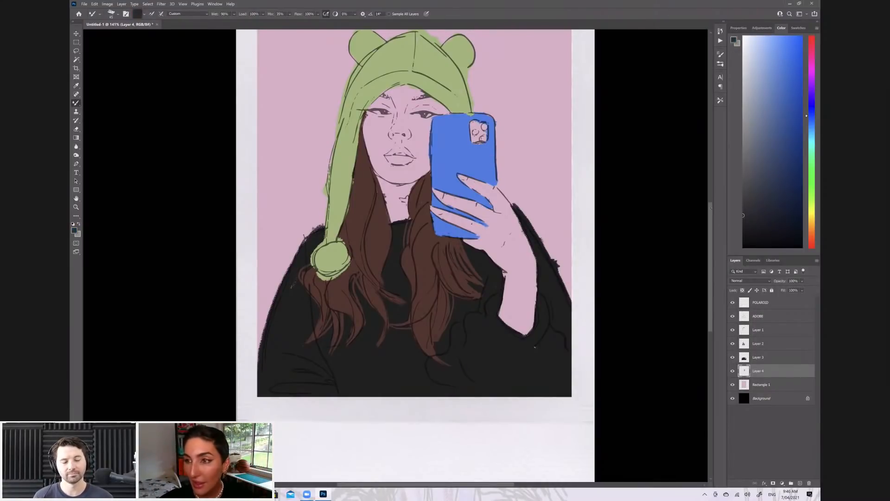
pyautogui.click(792, 384)
pyautogui.click(800, 483)
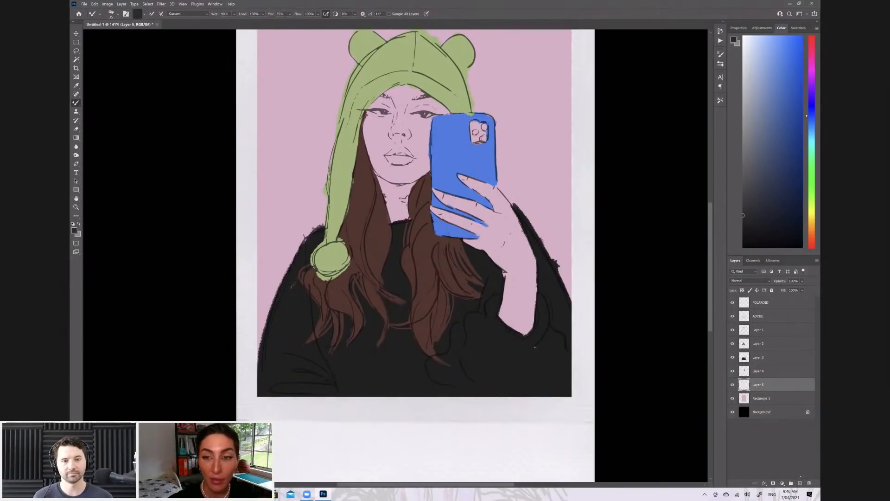
pyautogui.moveTo(473, 136)
pyautogui.mouseDown()
pyautogui.moveTo(487, 131)
pyautogui.moveTo(476, 125)
pyautogui.mouseUp()
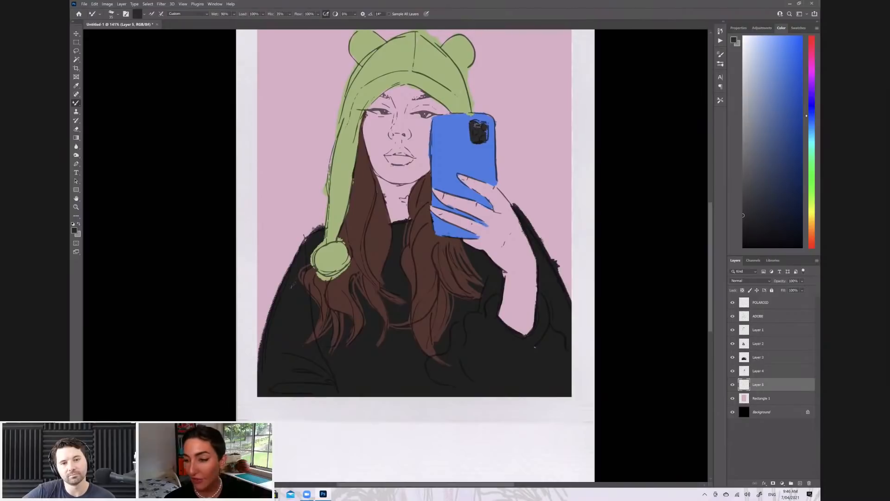
# Add another layer directly above Rectangle 1 and paint the neck, face, hand and forearm in a tan skin tone
pyautogui.moveTo(813, 230); pyautogui.dragTo(813, 236)
pyautogui.click(799, 142)
pyautogui.moveTo(799, 143); pyautogui.dragTo(769, 99)
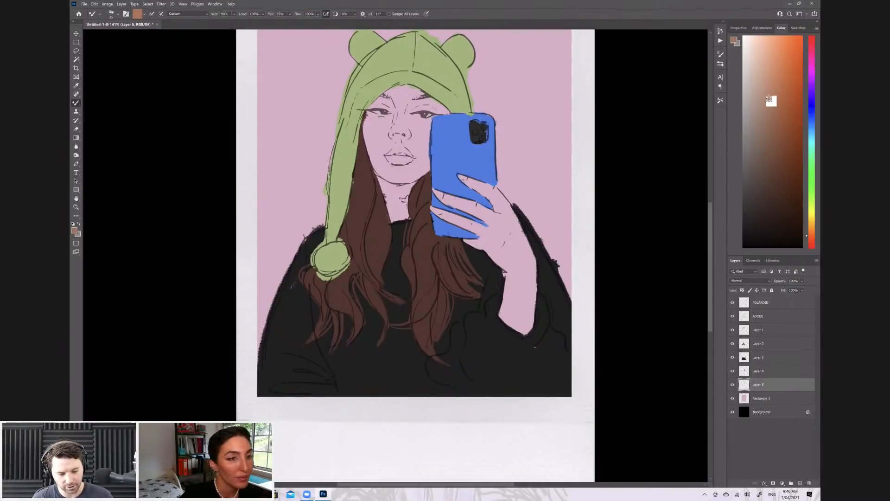
pyautogui.keyDown('ctrl'); pyautogui.click(800, 483); pyautogui.keyUp('ctrl')
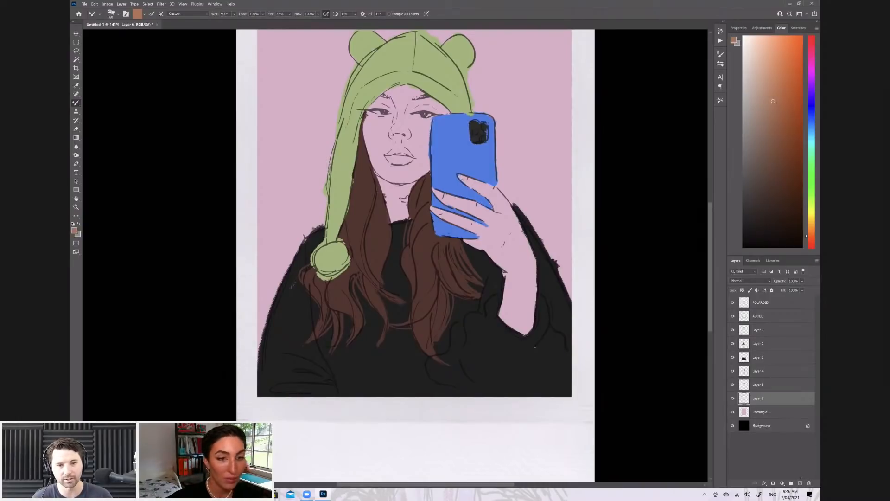
pyautogui.moveTo(387, 198)
pyautogui.mouseDown()
pyautogui.moveTo(403, 217)
pyautogui.moveTo(418, 200)
pyautogui.moveTo(394, 183)
pyautogui.moveTo(411, 176)
pyautogui.mouseUp()
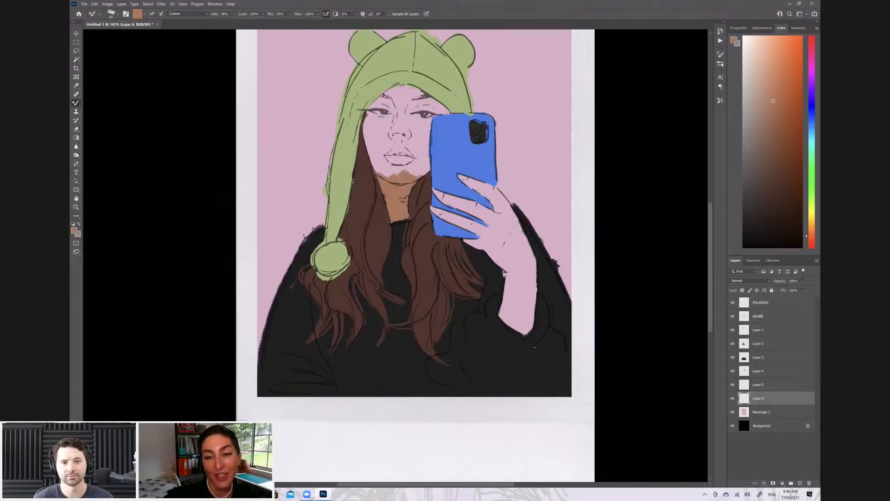
# Merge the line art and all base-colour layers into a single layer above Rectangle 1
pyautogui.rightClick(763, 333)
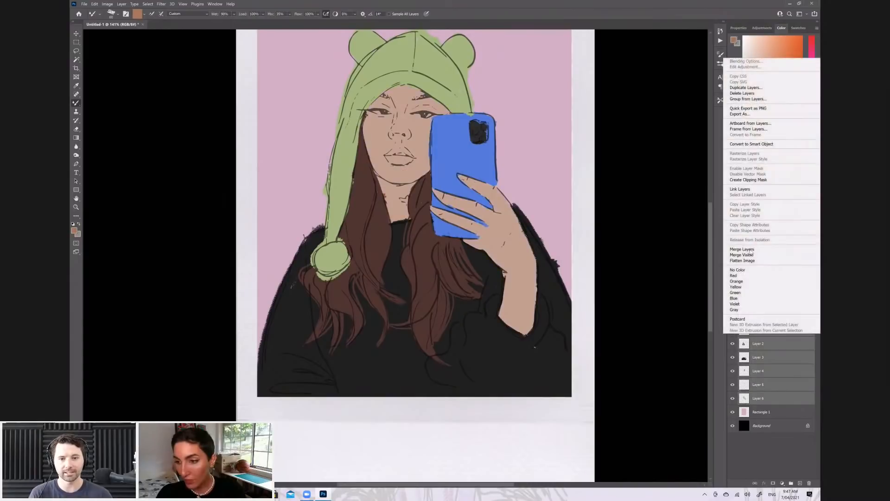
pyautogui.click(744, 250)
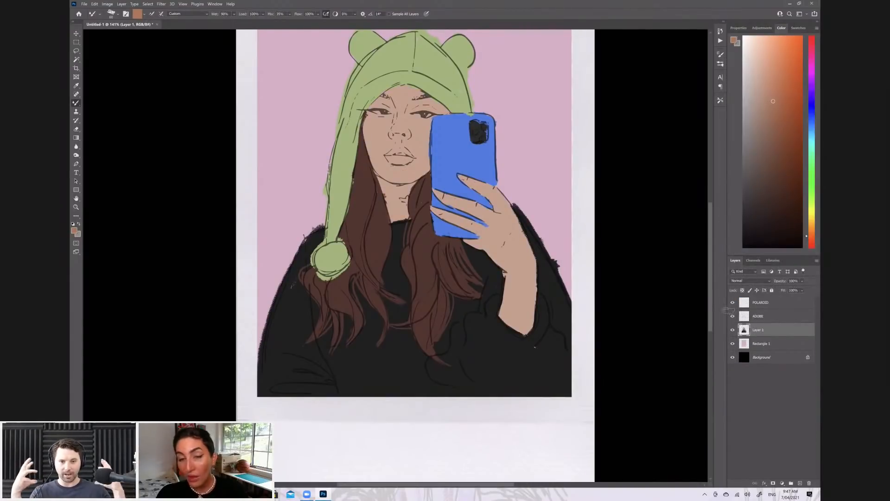
pyautogui.scroll(-5, 614, 253)
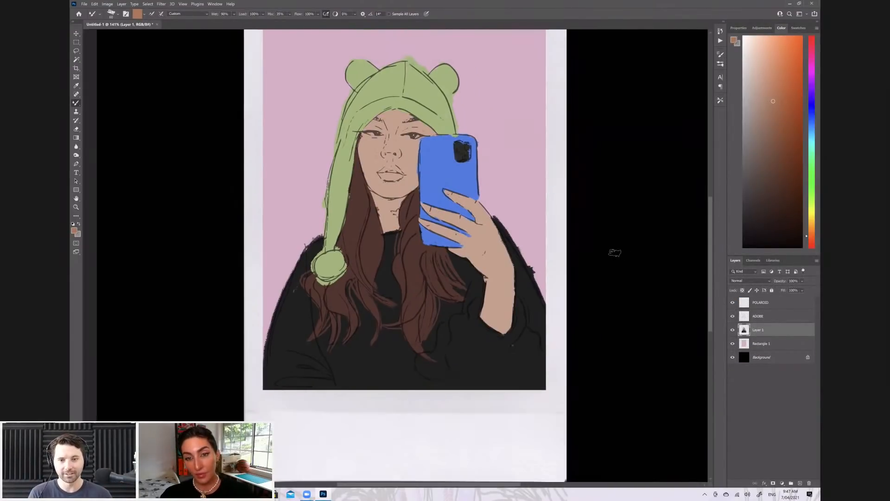
pyautogui.scroll(5, 598, 254)
pyautogui.scroll(-3, 600, 317)
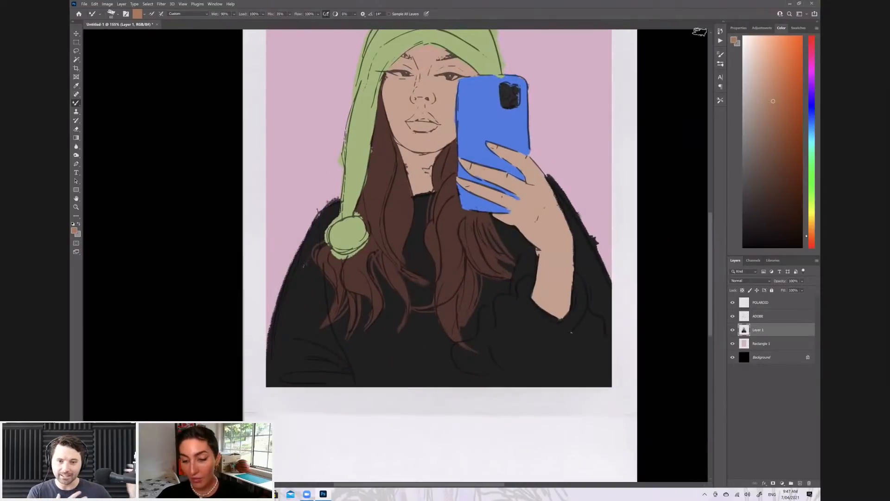
pyautogui.scroll(4, 622, 41)
# Set a deep pinkish-red foreground colour and add a new layer above the merged portrait layer
pyautogui.moveTo(815, 67); pyautogui.dragTo(815, 46)
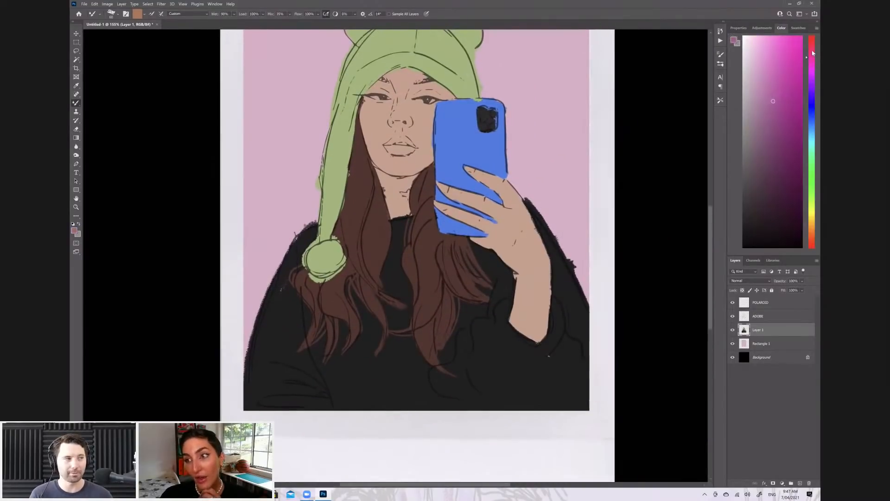
pyautogui.moveTo(801, 98)
pyautogui.mouseDown()
pyautogui.moveTo(811, 99)
pyautogui.moveTo(801, 113)
pyautogui.moveTo(786, 109)
pyautogui.moveTo(783, 65)
pyautogui.mouseUp()
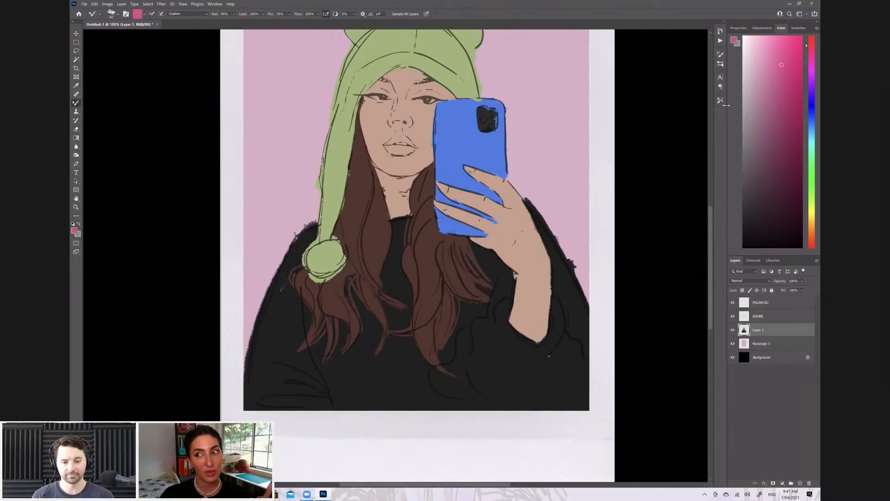
pyautogui.moveTo(778, 62); pyautogui.dragTo(777, 55)
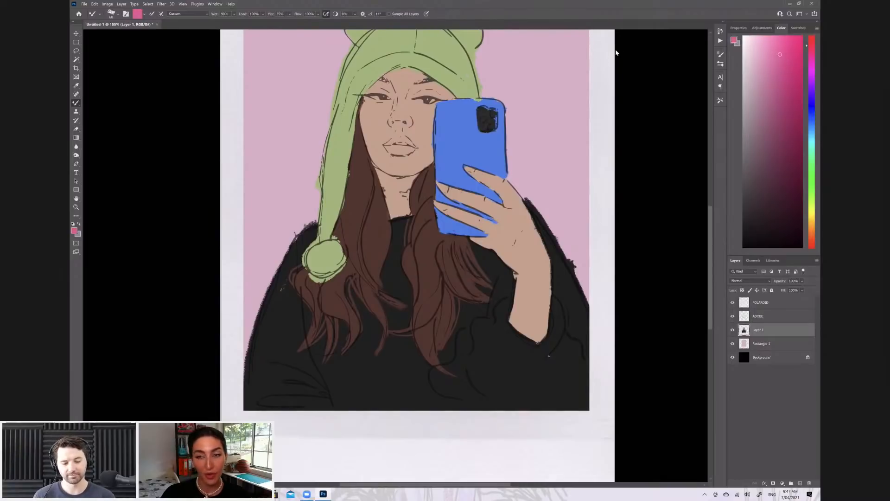
pyautogui.click(779, 67)
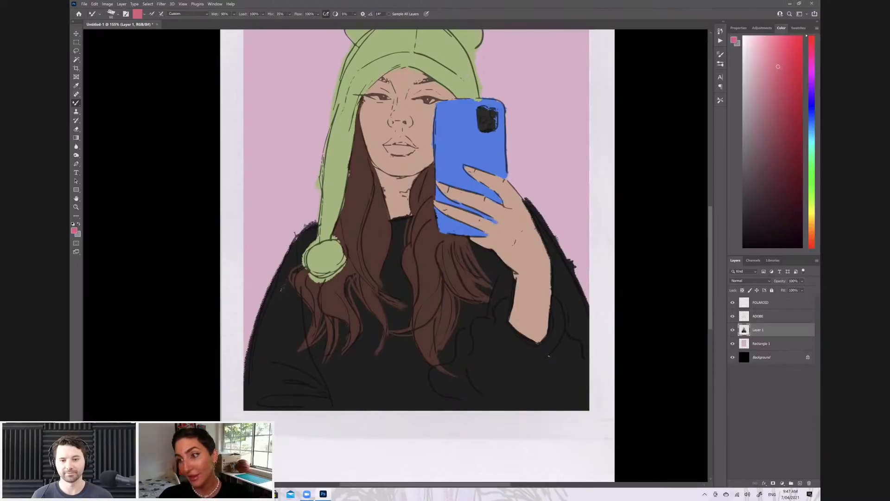
pyautogui.moveTo(789, 97); pyautogui.dragTo(782, 94)
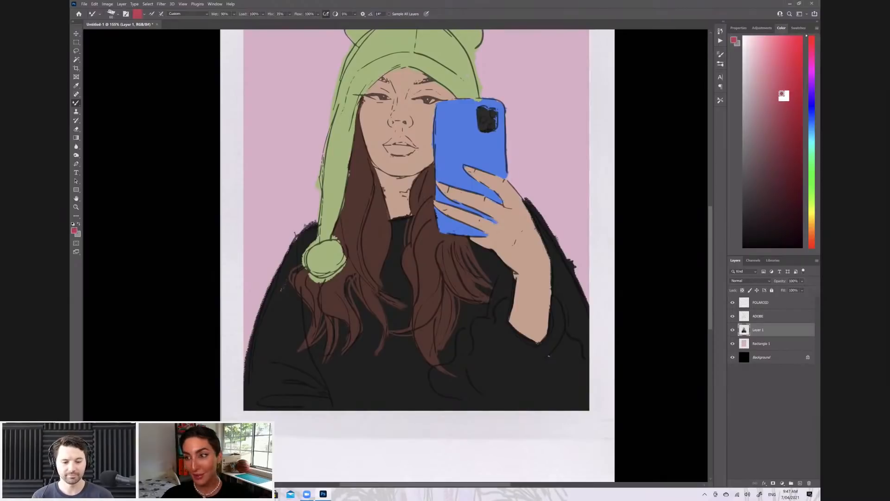
pyautogui.click(800, 483)
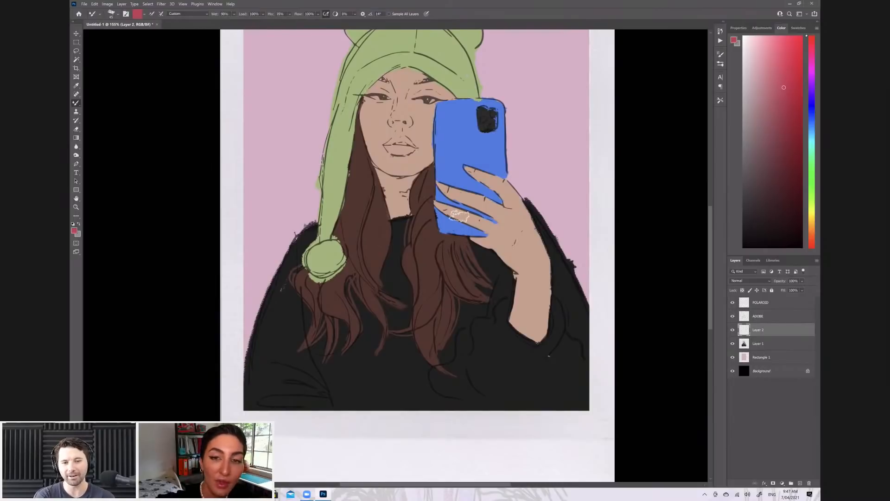
# Paint the lower and upper lips pinkish-red with a smaller brush, leaving the gap between them uncoloured
pyautogui.scroll(2, 459, 216)
pyautogui.scroll(4, 357, 180)
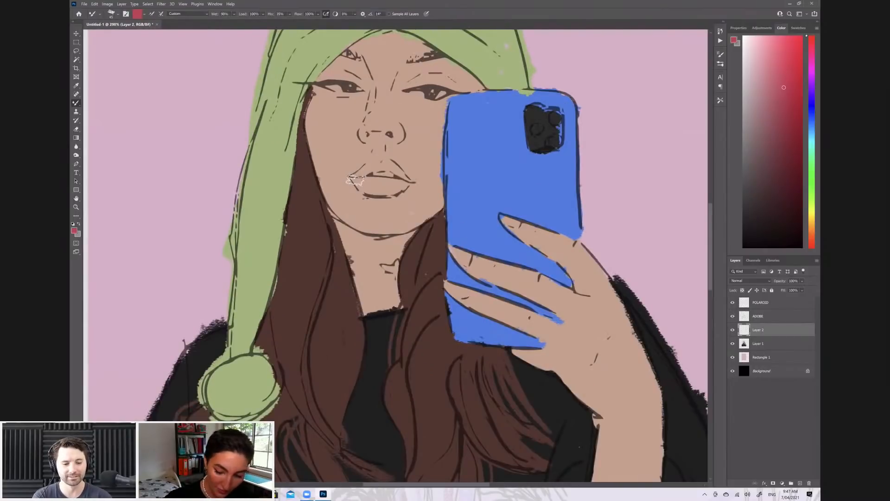
pyautogui.press('[')
pyautogui.moveTo(349, 177)
pyautogui.mouseDown()
pyautogui.moveTo(389, 193)
pyautogui.moveTo(374, 184)
pyautogui.moveTo(392, 185)
pyautogui.moveTo(359, 178)
pyautogui.moveTo(403, 187)
pyautogui.mouseUp()
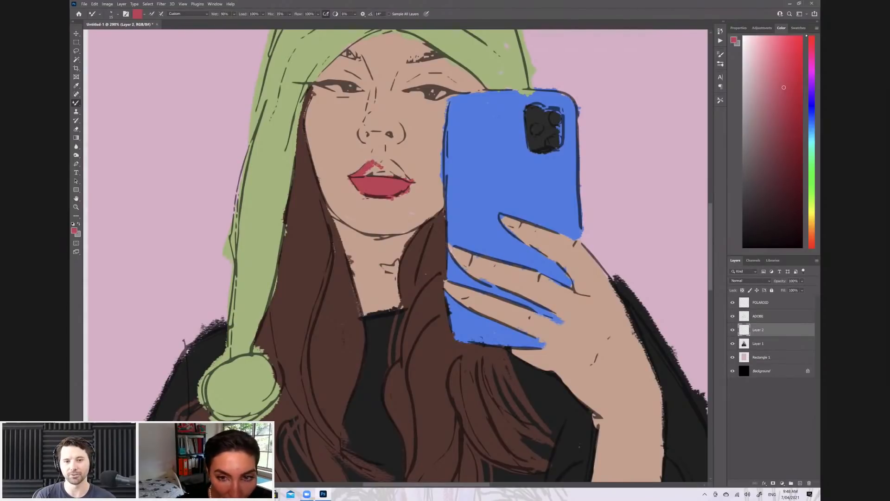
pyautogui.moveTo(397, 170); pyautogui.dragTo(377, 159)
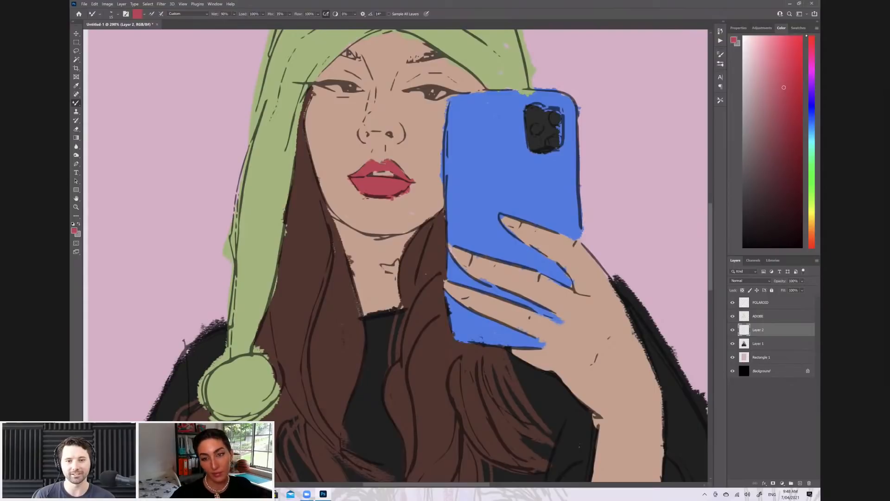
# Erase the excess red around the lips and reduce the lip layer's opacity to soften the colour
pyautogui.press('e')
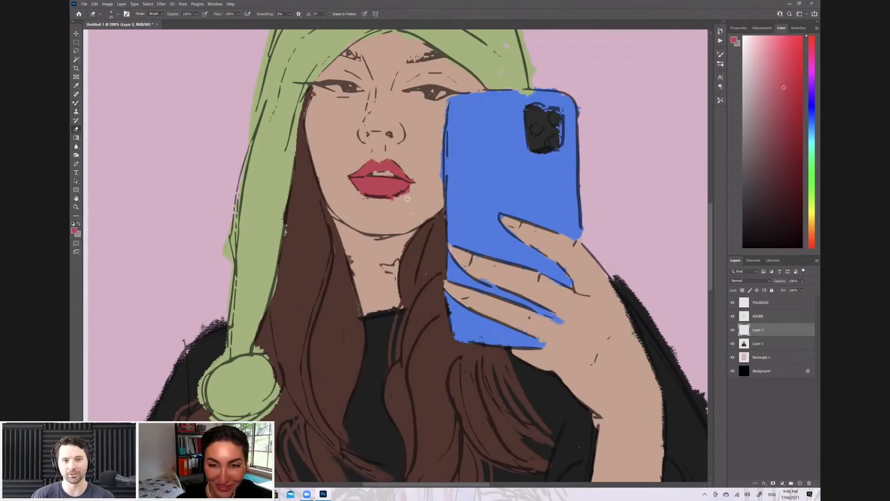
pyautogui.moveTo(396, 175); pyautogui.dragTo(382, 176)
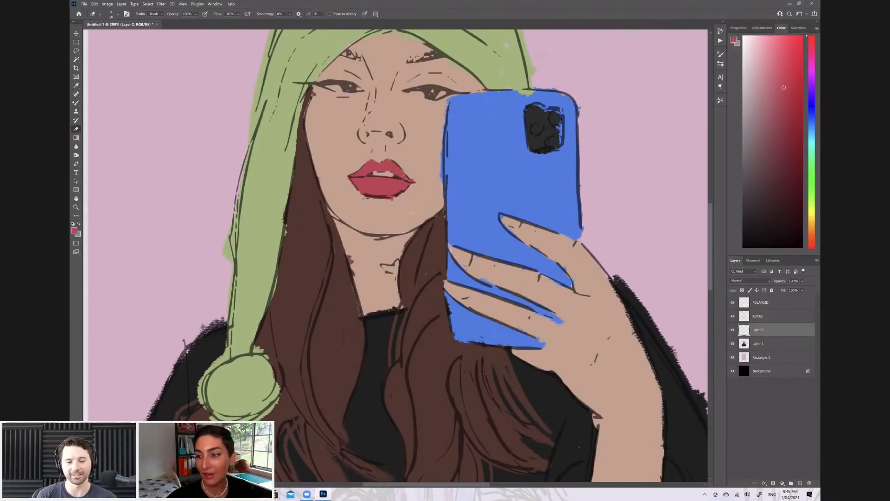
pyautogui.click(802, 281)
pyautogui.moveTo(817, 289)
pyautogui.mouseDown()
pyautogui.moveTo(798, 289)
pyautogui.moveTo(807, 289)
pyautogui.mouseUp()
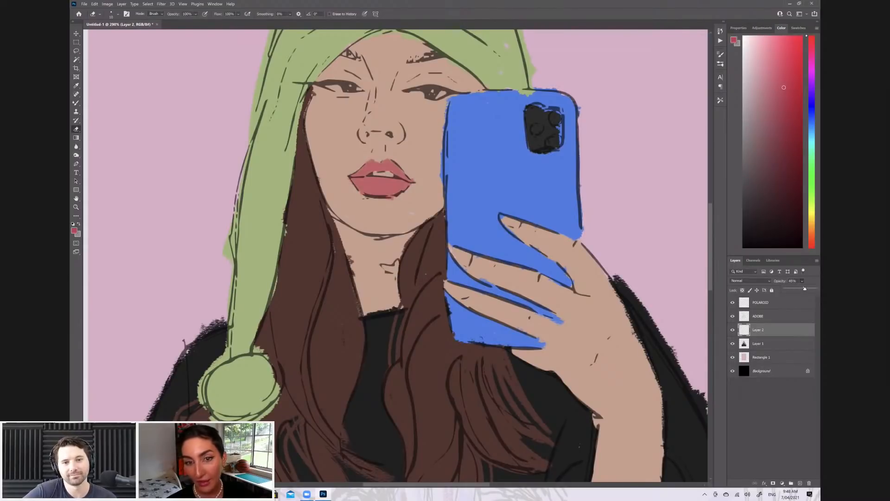
# Add a new layer between the merged portrait and the lip layer, and set a pale dusty pink foreground colour for the brush
pyautogui.click(763, 343)
pyautogui.click(803, 484)
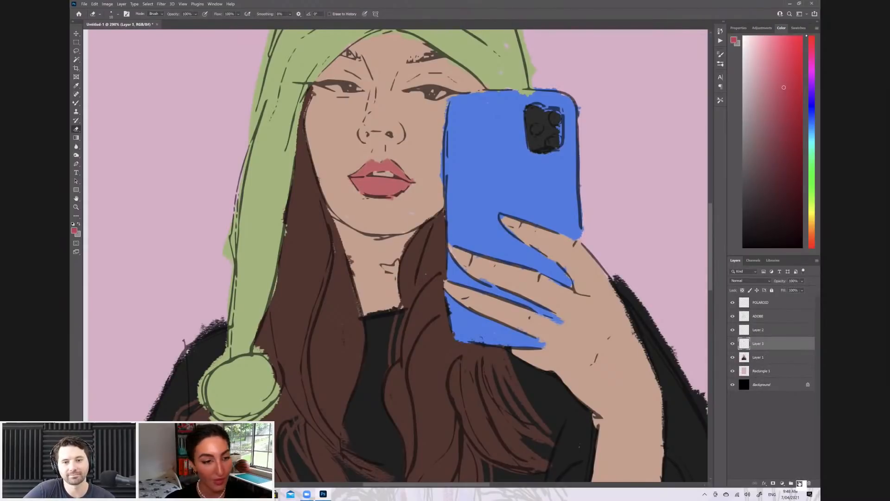
pyautogui.click(74, 230)
pyautogui.moveTo(384, 135)
pyautogui.mouseDown()
pyautogui.moveTo(392, 136)
pyautogui.moveTo(374, 142)
pyautogui.mouseUp()
pyautogui.click(515, 123)
pyautogui.press('e')
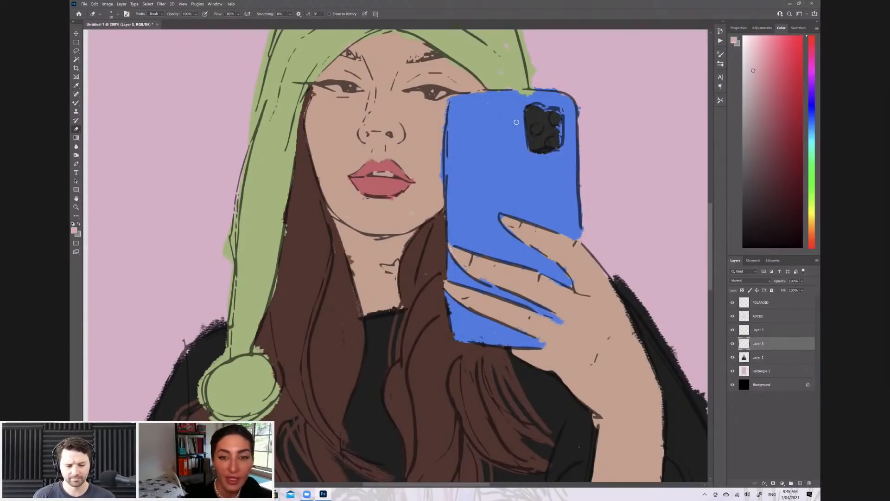
pyautogui.press('b')
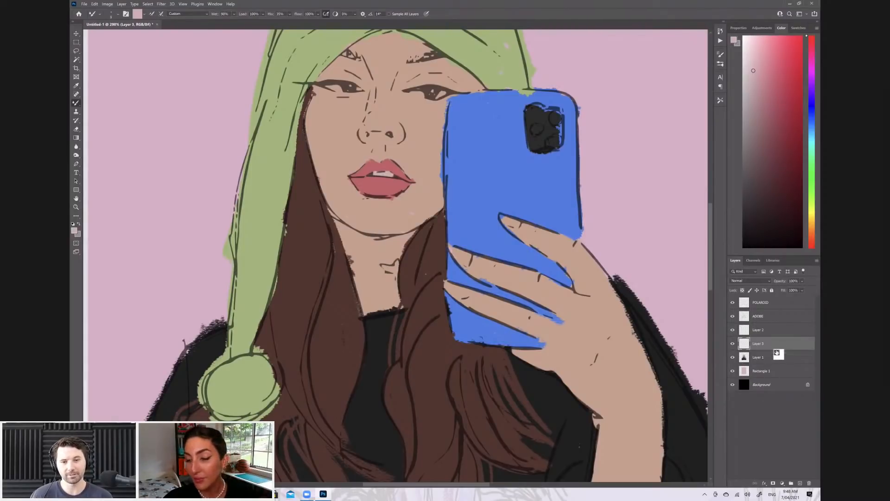
# Add a new layer directly above the merged portrait layer and set the foreground colour to white
pyautogui.click(767, 360)
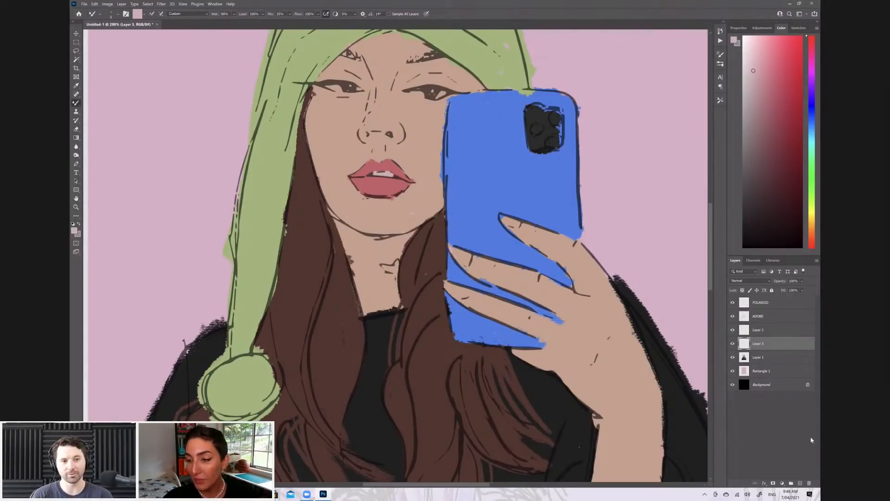
pyautogui.click(801, 483)
pyautogui.moveTo(765, 67); pyautogui.dragTo(711, 25)
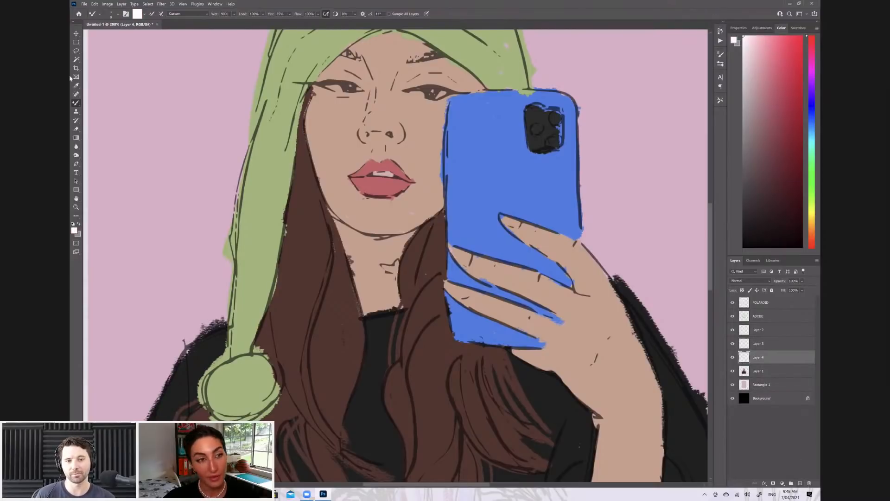
# Paint the whites of both eyes with a slightly larger brush
pyautogui.press(']')
pyautogui.press(']')
pyautogui.press(']')
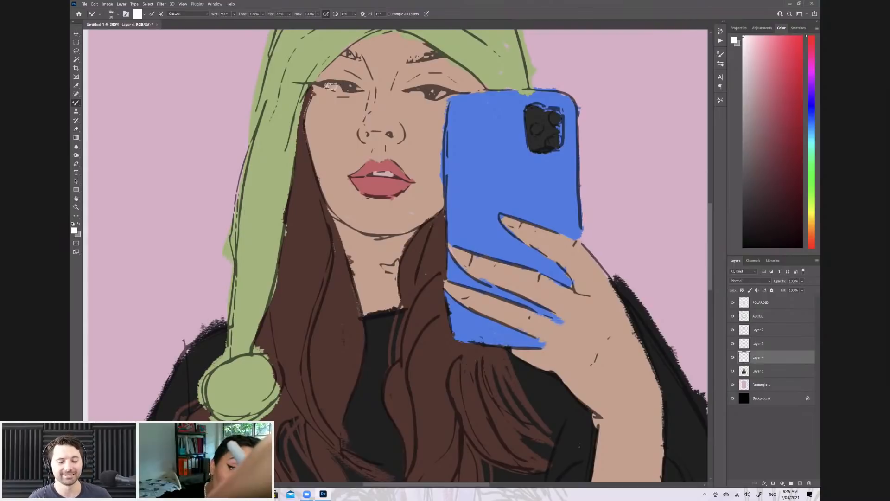
pyautogui.moveTo(324, 84); pyautogui.dragTo(361, 90)
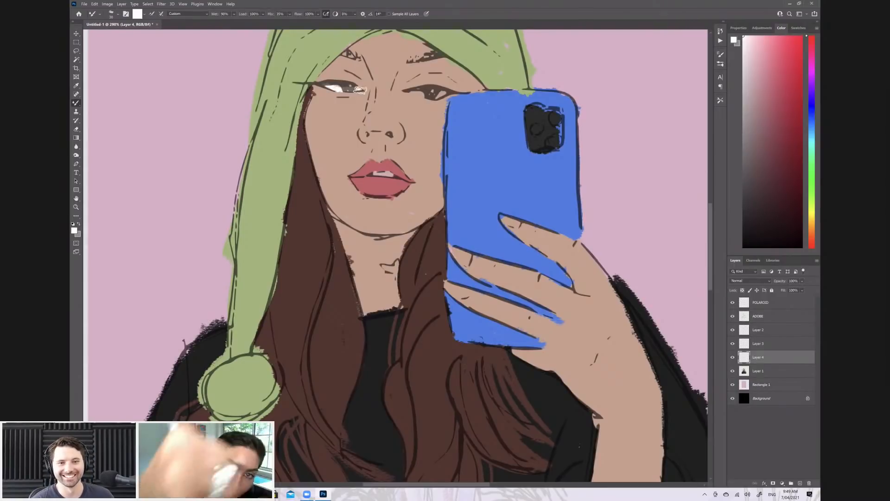
pyautogui.press(']')
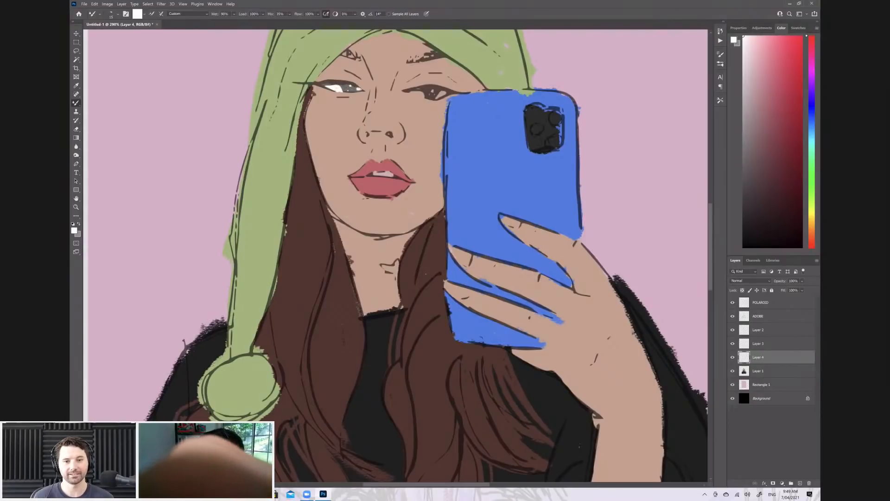
pyautogui.moveTo(420, 93)
pyautogui.mouseDown()
pyautogui.moveTo(410, 93)
pyautogui.moveTo(436, 95)
pyautogui.mouseUp()
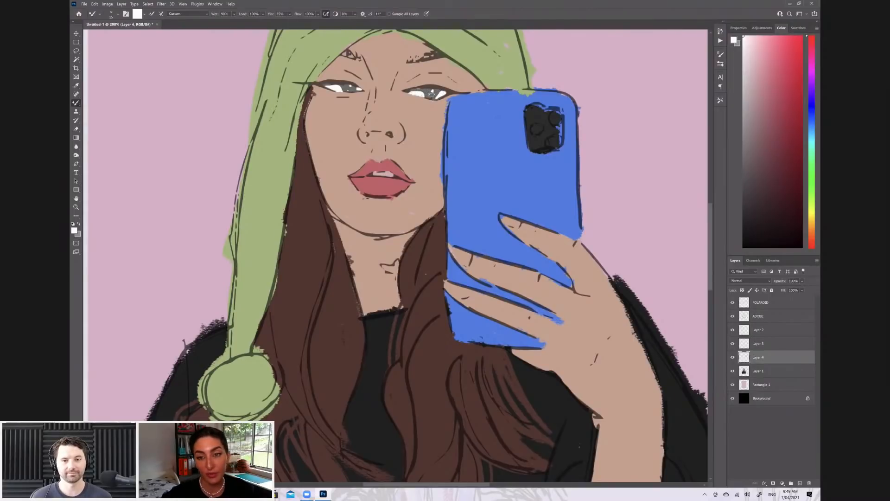
pyautogui.hotkey('ctrl', '0')
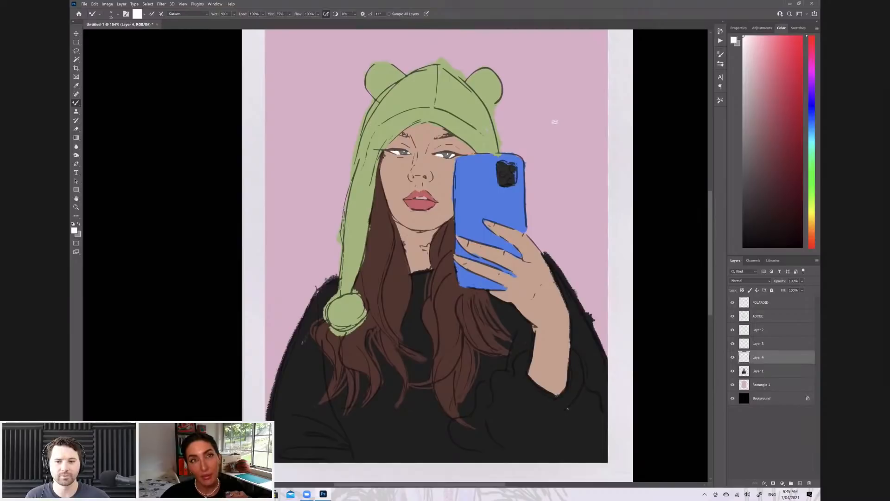
# Paint the nose bright red on a new layer above the eye whites and lower the layer's opacity to about 46%
pyautogui.scroll(3, 555, 122)
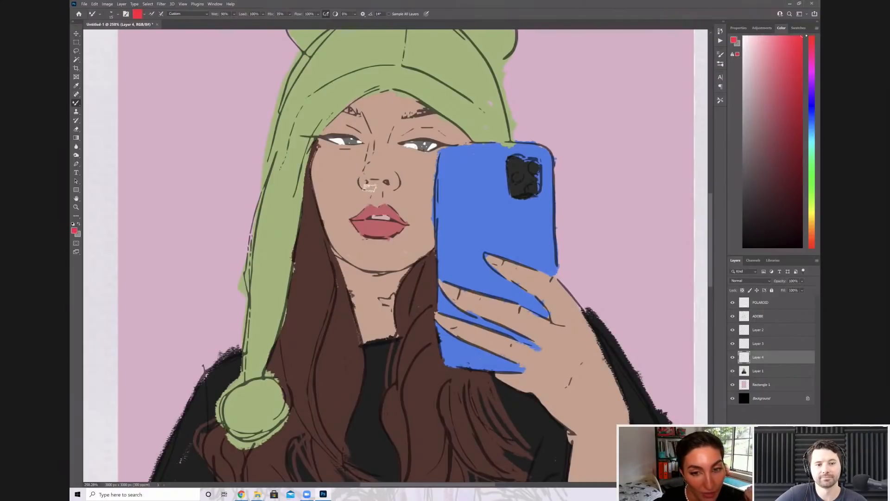
pyautogui.hotkey('ctrl', 'shift', 'alt', 'n')
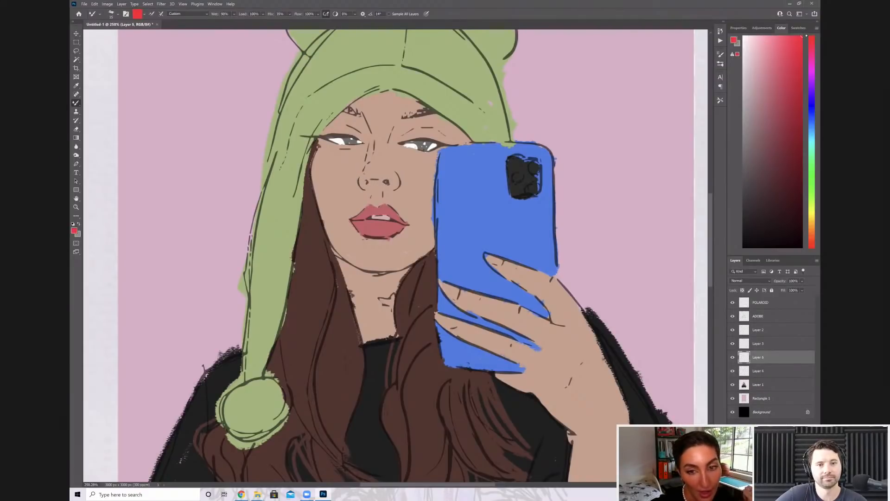
pyautogui.moveTo(368, 172)
pyautogui.mouseDown()
pyautogui.moveTo(373, 187)
pyautogui.moveTo(363, 181)
pyautogui.moveTo(382, 184)
pyautogui.moveTo(367, 181)
pyautogui.moveTo(389, 176)
pyautogui.moveTo(386, 159)
pyautogui.moveTo(395, 185)
pyautogui.moveTo(390, 163)
pyautogui.moveTo(394, 176)
pyautogui.moveTo(364, 183)
pyautogui.moveTo(370, 173)
pyautogui.moveTo(392, 178)
pyautogui.moveTo(388, 159)
pyautogui.moveTo(394, 172)
pyautogui.mouseUp()
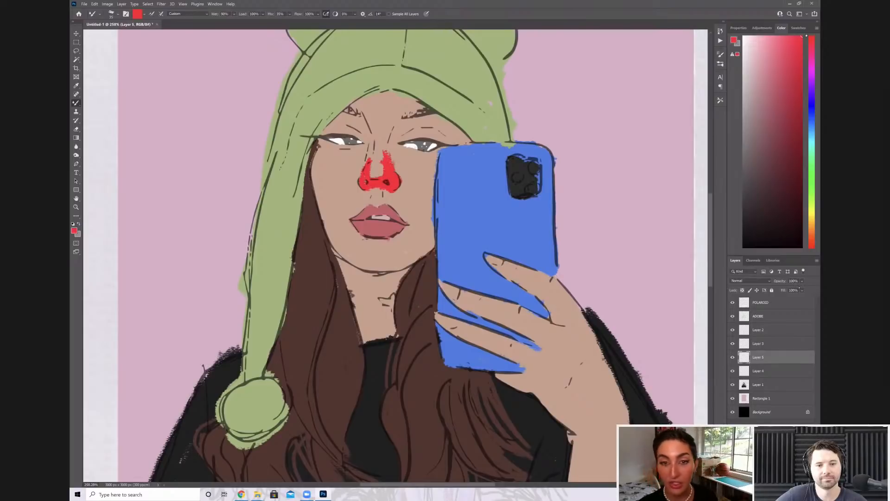
pyautogui.moveTo(765, 359)
pyautogui.mouseDown()
pyautogui.moveTo(770, 368)
pyautogui.moveTo(761, 370)
pyautogui.moveTo(777, 366)
pyautogui.mouseUp()
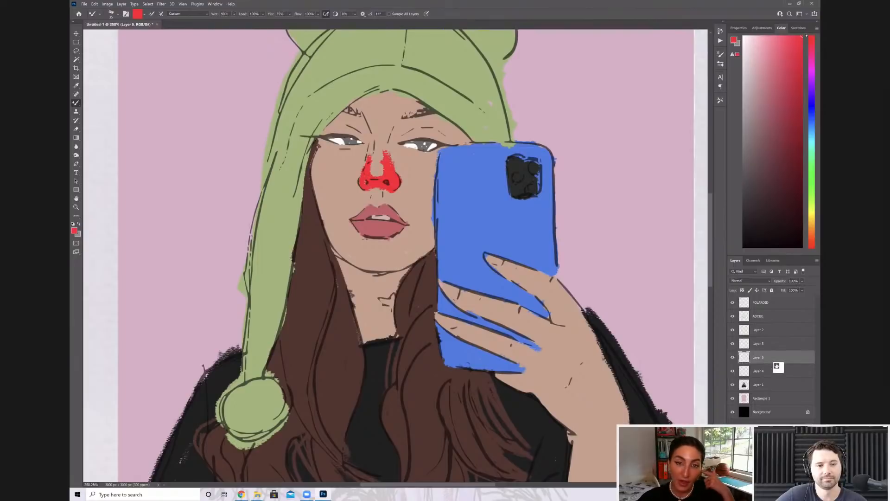
pyautogui.click(803, 281)
pyautogui.moveTo(816, 288); pyautogui.dragTo(799, 289)
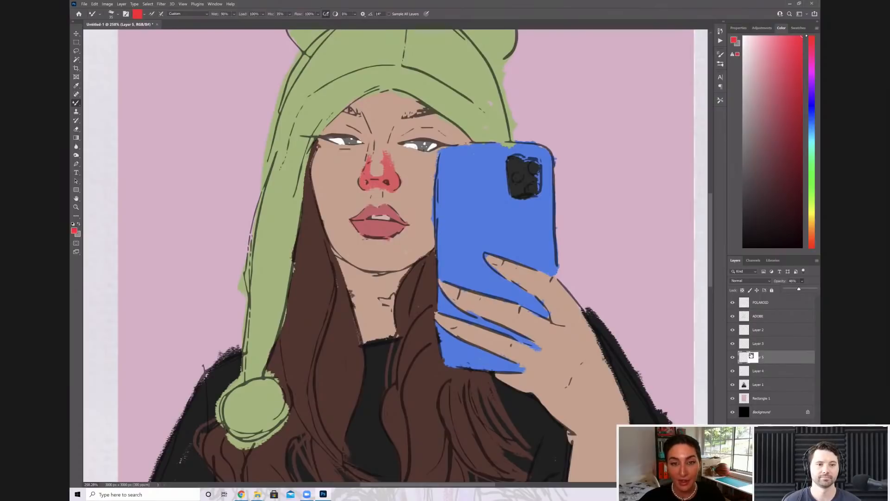
pyautogui.moveTo(757, 361); pyautogui.dragTo(755, 383)
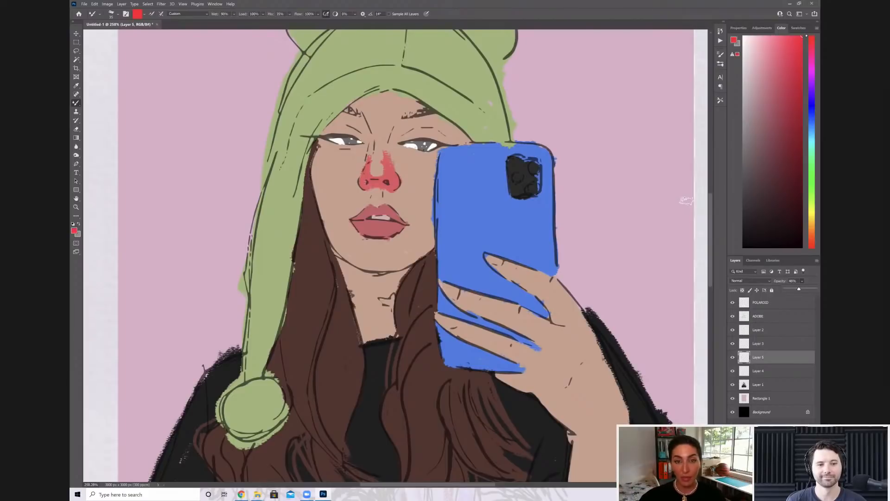
pyautogui.moveTo(784, 358); pyautogui.dragTo(774, 368)
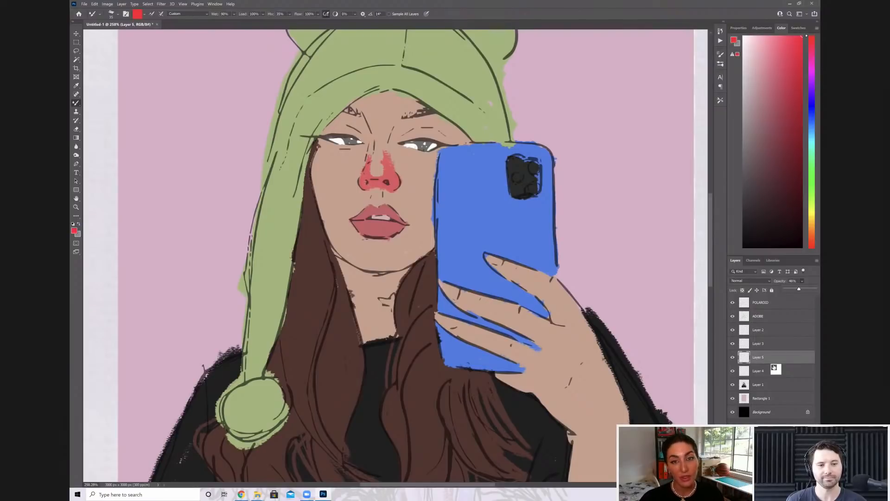
pyautogui.moveTo(774, 368)
pyautogui.mouseDown()
pyautogui.moveTo(773, 416)
pyautogui.moveTo(768, 385)
pyautogui.moveTo(742, 342)
pyautogui.moveTo(762, 332)
pyautogui.moveTo(765, 370)
pyautogui.mouseUp()
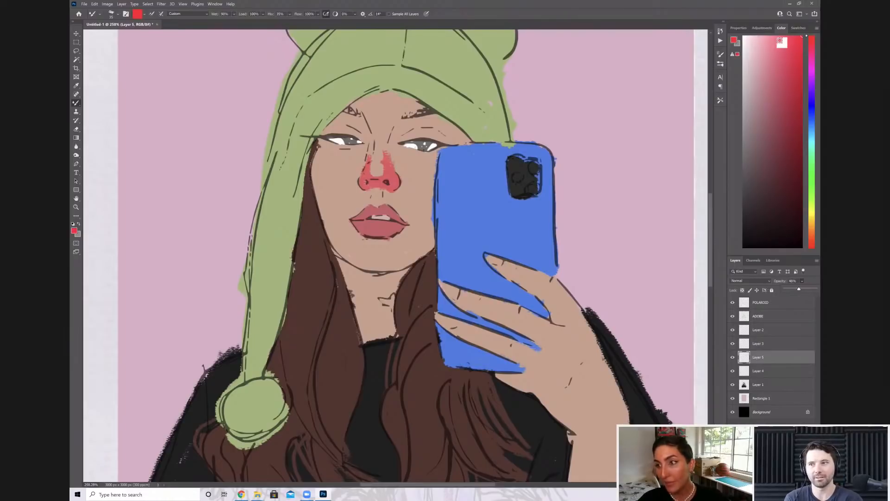
# Merge the lip, nose and eye detail layers, from Layer 2 down to Layer 4, into a single layer
pyautogui.click(765, 330)
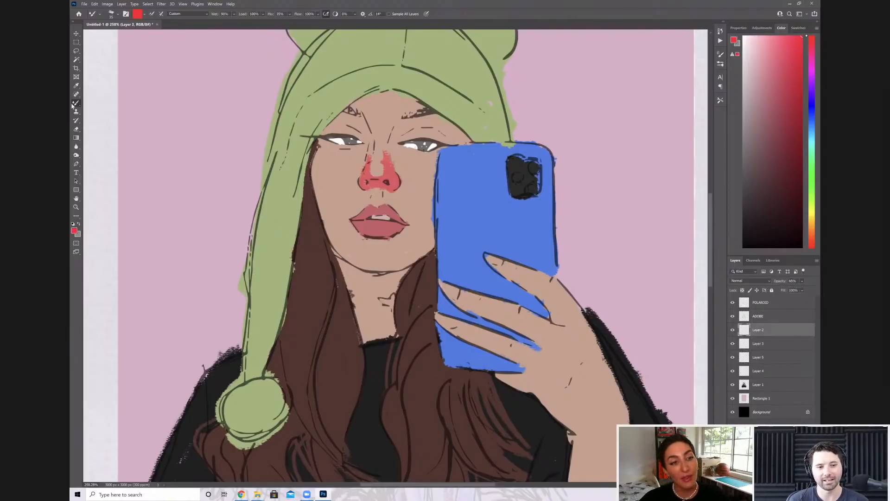
pyautogui.keyDown('shift'); pyautogui.click(765, 371); pyautogui.keyUp('shift')
pyautogui.rightClick(765, 370)
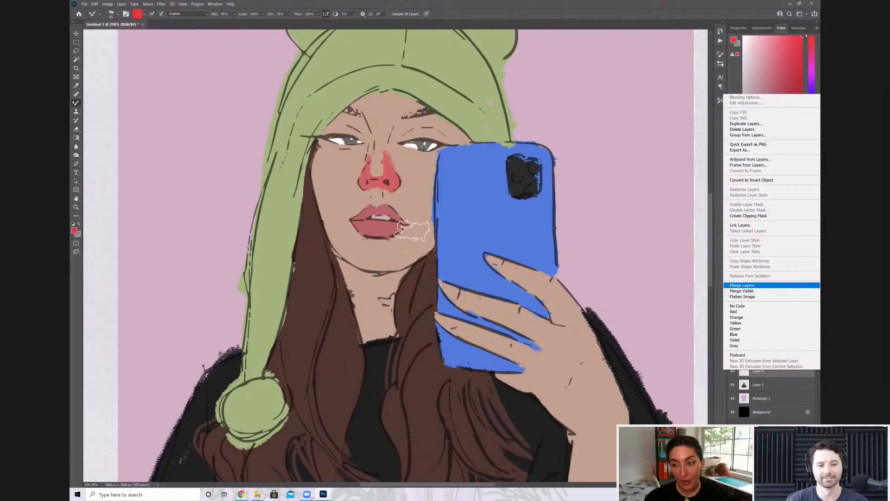
pyautogui.click(742, 285)
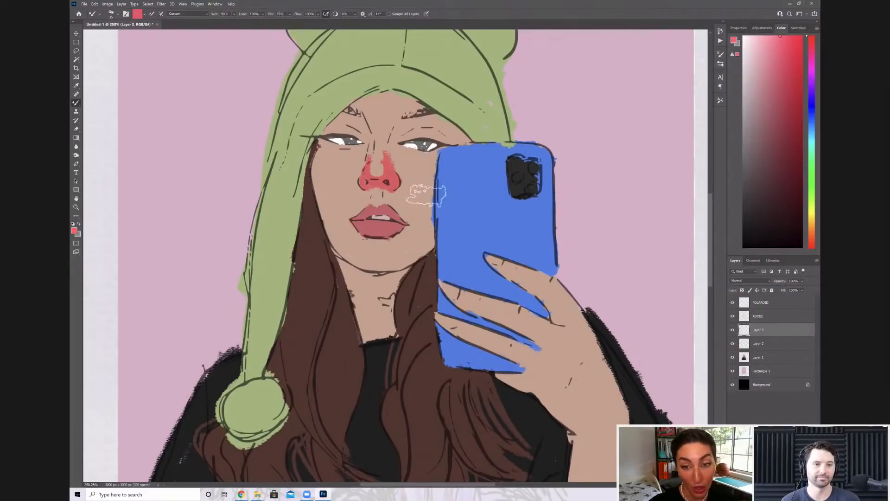
# Paint pinkish-red blush on both cheeks with a larger brush and lower the blush layer's opacity to about 46%
pyautogui.press(']')
pyautogui.press(']')
pyautogui.press(']')
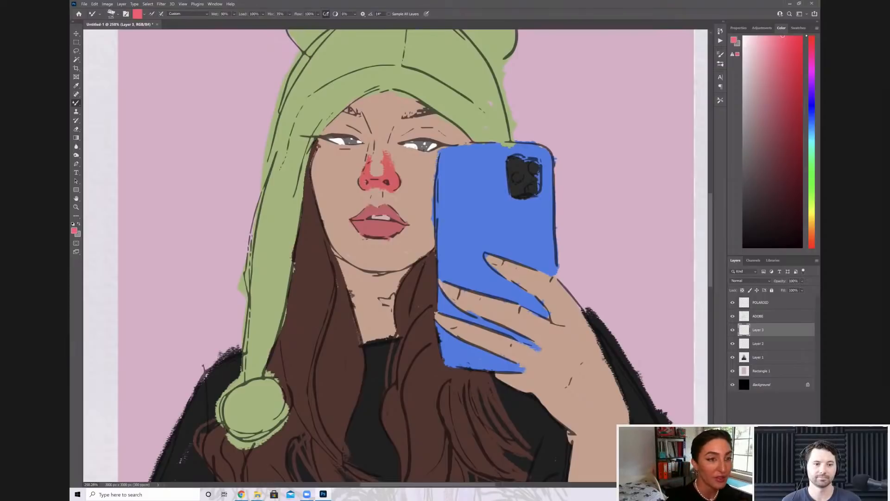
pyautogui.moveTo(322, 146); pyautogui.dragTo(337, 208)
pyautogui.moveTo(342, 160); pyautogui.dragTo(347, 204)
pyautogui.moveTo(412, 169)
pyautogui.mouseDown()
pyautogui.moveTo(429, 213)
pyautogui.moveTo(440, 178)
pyautogui.mouseUp()
pyautogui.click(802, 281)
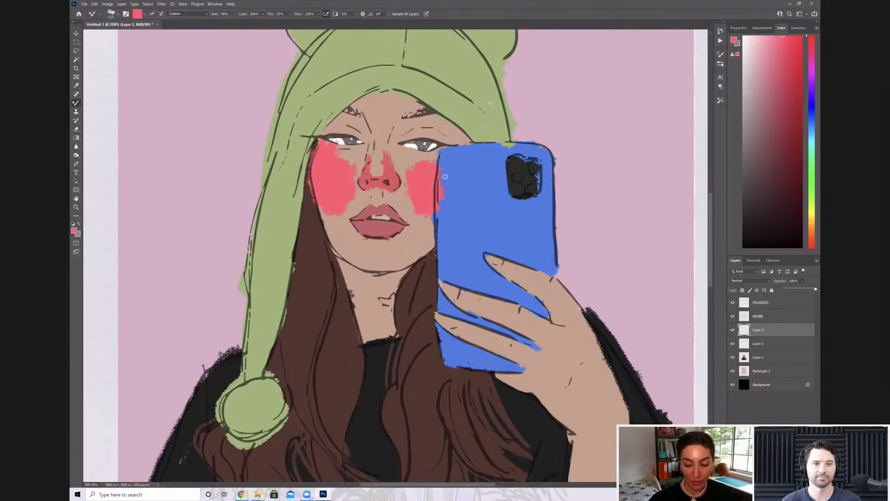
pyautogui.moveTo(816, 289); pyautogui.dragTo(799, 289)
# Soften the edges of the cheek blush with a large soft eraser
pyautogui.press('e')
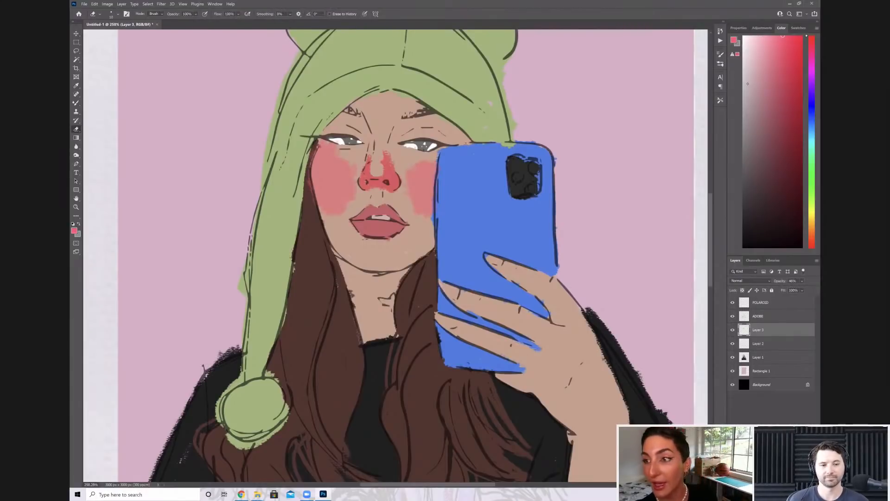
pyautogui.press(']')
pyautogui.press(']')
pyautogui.press(']')
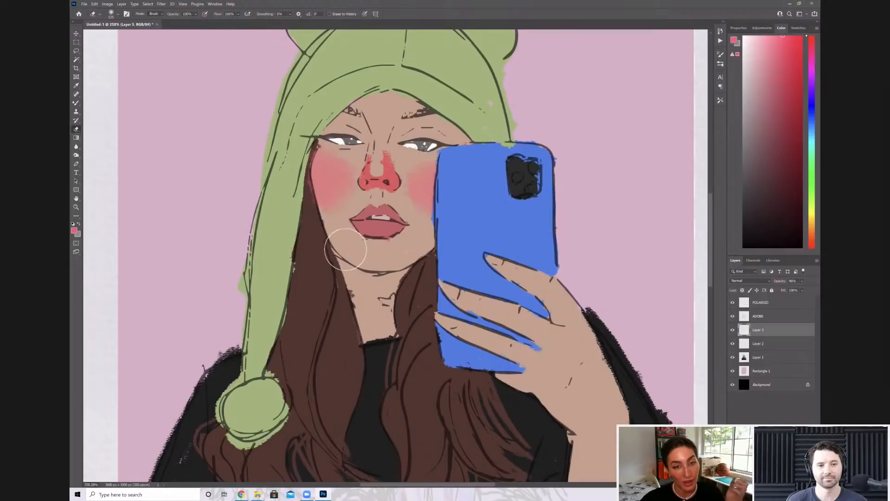
pyautogui.press('[')
pyautogui.press('[')
pyautogui.press('[')
pyautogui.press('[')
pyautogui.press('[')
pyautogui.press('[')
pyautogui.press('[')
# Merge the blush layer with the facial detail layer below it
pyautogui.hotkey('alt', 'shift', '[')
pyautogui.rightClick(763, 344)
pyautogui.click(747, 259)
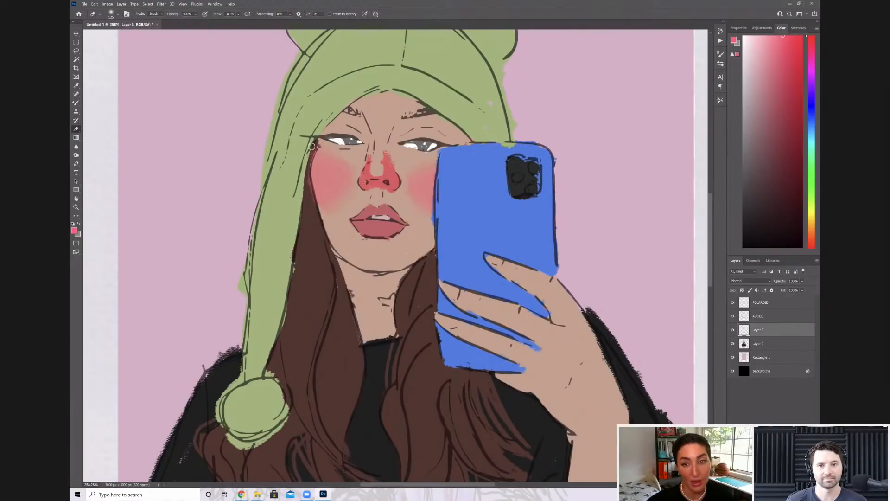
# Clean up the blush along the edge of the face with a smaller eraser
pyautogui.press('[')
pyautogui.press('[')
pyautogui.press('[')
pyautogui.press('[')
pyautogui.press('[')
pyautogui.press('[')
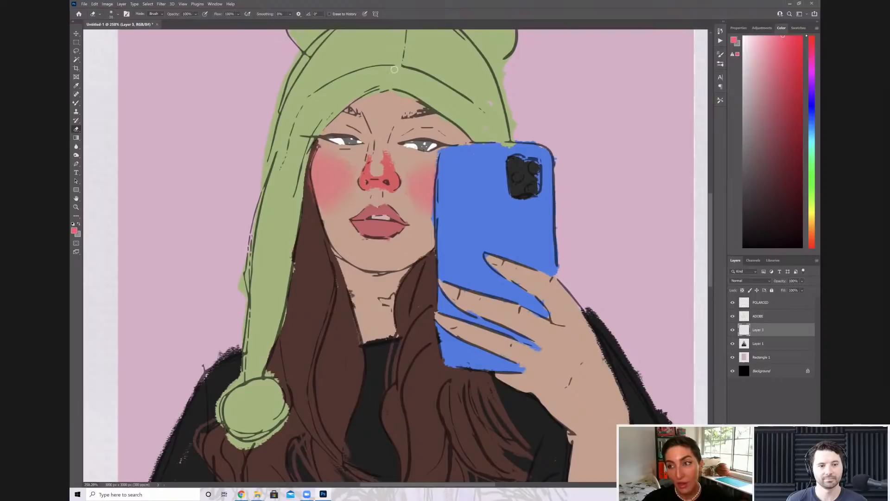
pyautogui.hotkey('ctrl', '0')
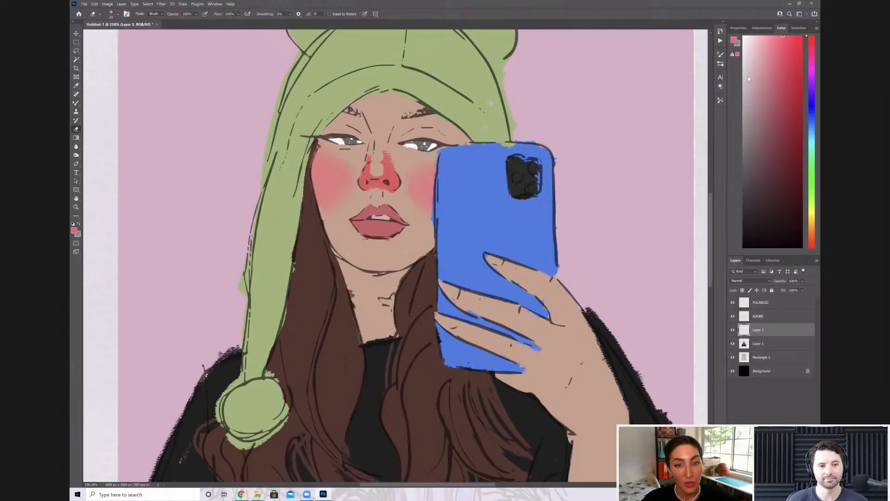
# Set a dark red foreground colour and add a new shadow layer at about 38% opacity for the brush
pyautogui.scroll(6, 501, 203)
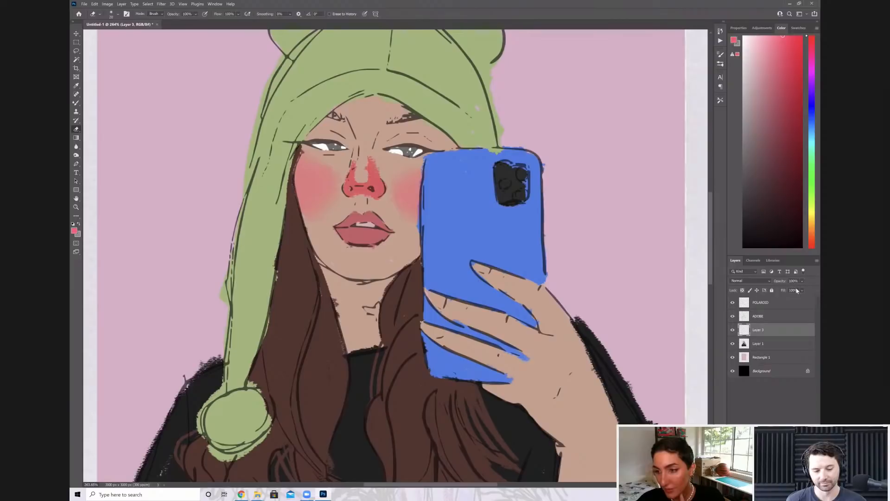
pyautogui.click(802, 174)
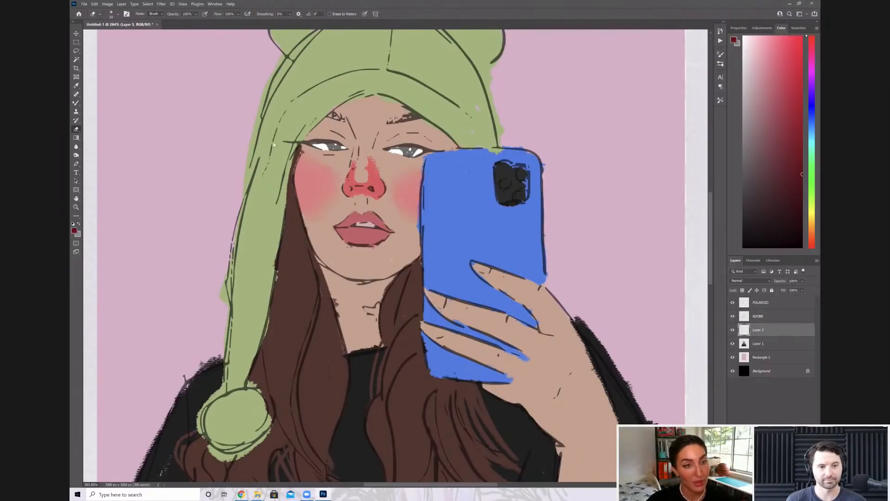
pyautogui.click(789, 484)
pyautogui.click(803, 281)
pyautogui.moveTo(818, 289); pyautogui.dragTo(796, 289)
pyautogui.press('b')
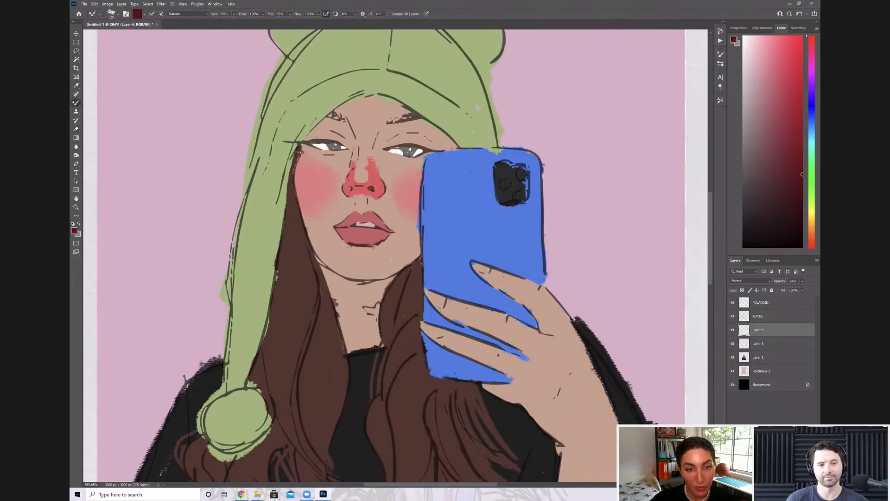
# Paint dark red shadows along the forehead under the hat brim and down the hair-side edge of the face
pyautogui.press('[')
pyautogui.press('[')
pyautogui.press('[')
pyautogui.press('[')
pyautogui.press('[')
pyautogui.moveTo(303, 147)
pyautogui.mouseDown()
pyautogui.moveTo(334, 114)
pyautogui.moveTo(388, 98)
pyautogui.mouseUp()
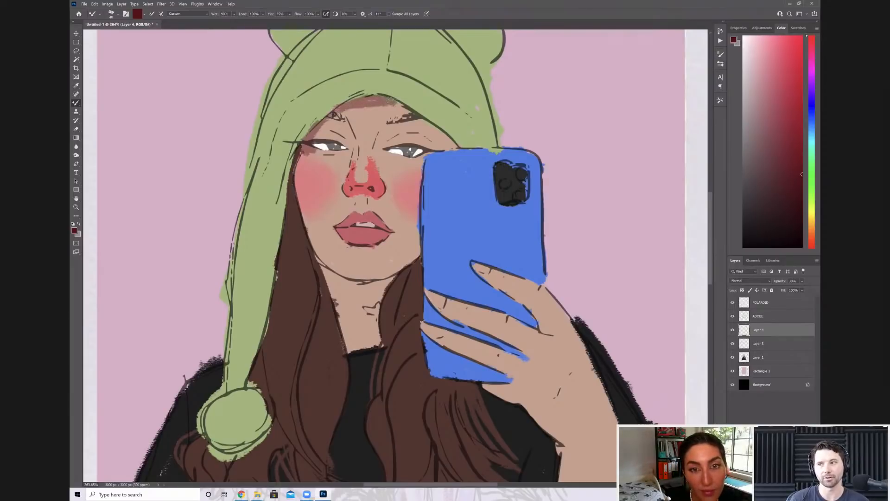
pyautogui.moveTo(301, 235)
pyautogui.mouseDown()
pyautogui.moveTo(311, 248)
pyautogui.moveTo(291, 184)
pyautogui.moveTo(298, 205)
pyautogui.moveTo(298, 146)
pyautogui.moveTo(292, 173)
pyautogui.mouseUp()
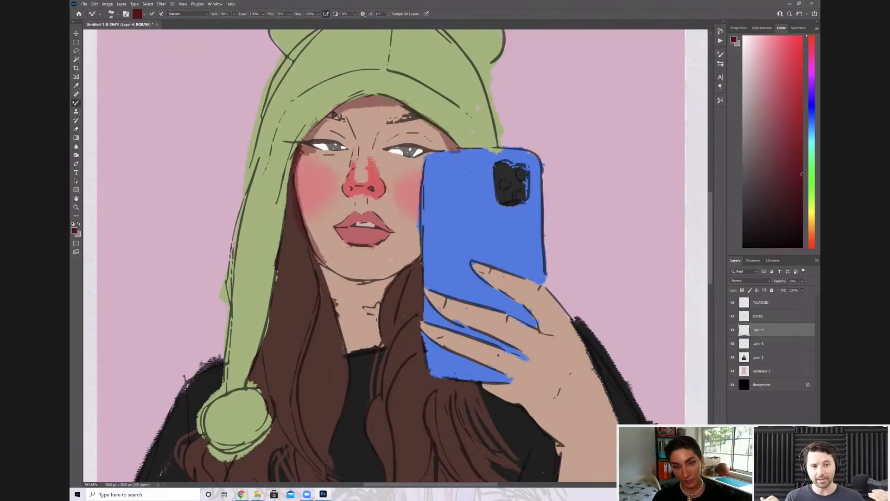
# Paint a dark red shadow on the neck beneath the jawline with a smaller brush
pyautogui.press('[')
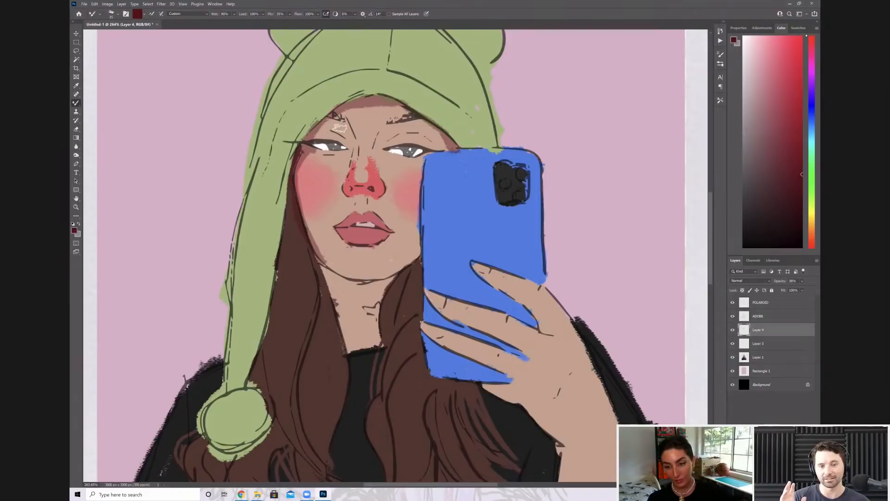
pyautogui.moveTo(325, 269)
pyautogui.mouseDown()
pyautogui.moveTo(356, 282)
pyautogui.moveTo(362, 292)
pyautogui.moveTo(352, 295)
pyautogui.moveTo(372, 302)
pyautogui.moveTo(384, 282)
pyautogui.moveTo(375, 297)
pyautogui.mouseUp()
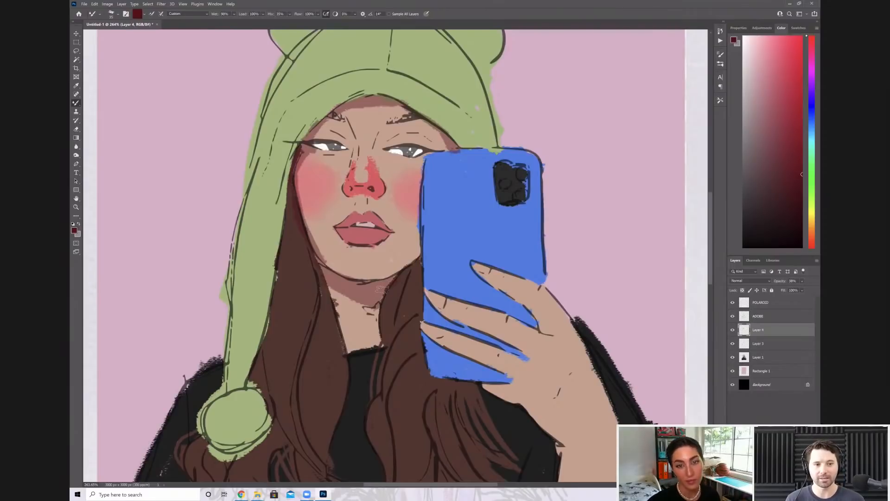
pyautogui.press('[')
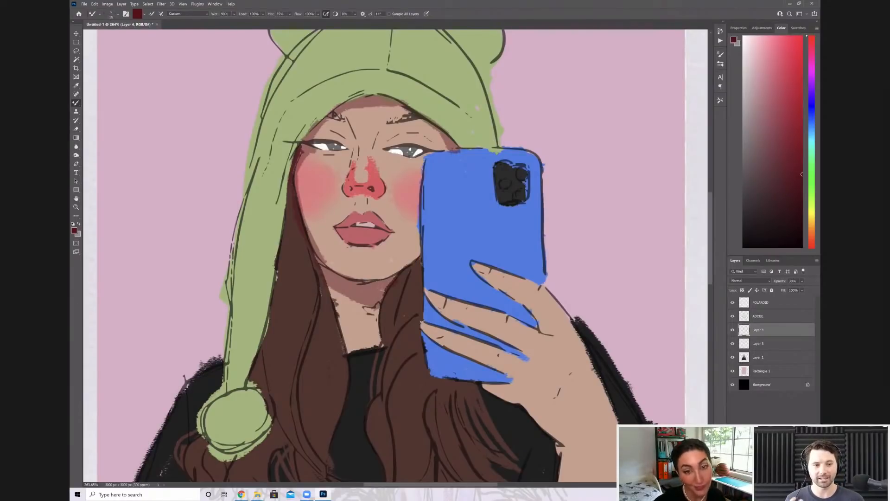
pyautogui.press('[')
pyautogui.scroll(-1, 383, 290)
pyautogui.moveTo(383, 290); pyautogui.dragTo(410, 242)
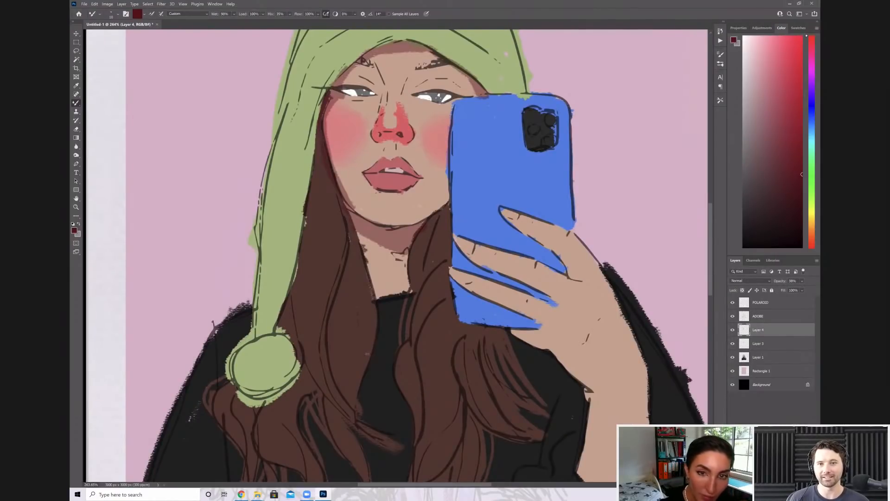
pyautogui.moveTo(341, 408); pyautogui.dragTo(373, 355)
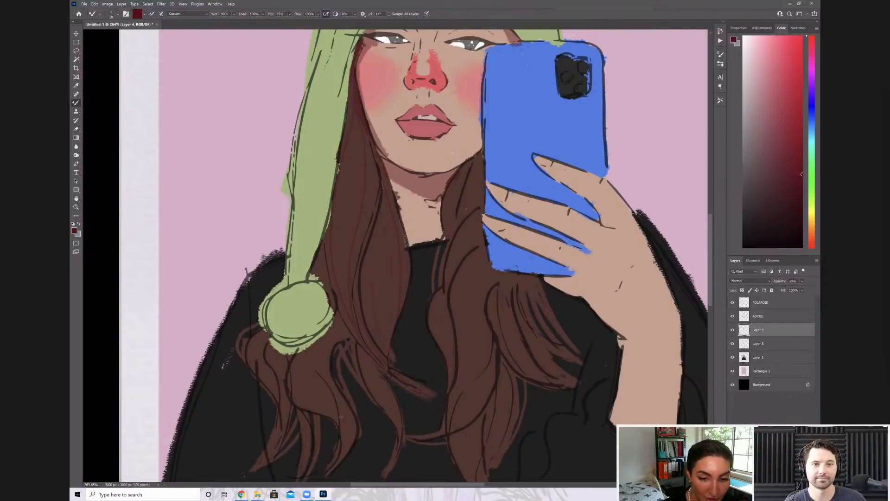
# Paint thin dark red shadow strands through the long hair over the sweater and clean up with the eraser
pyautogui.scroll(-2, 378, 379)
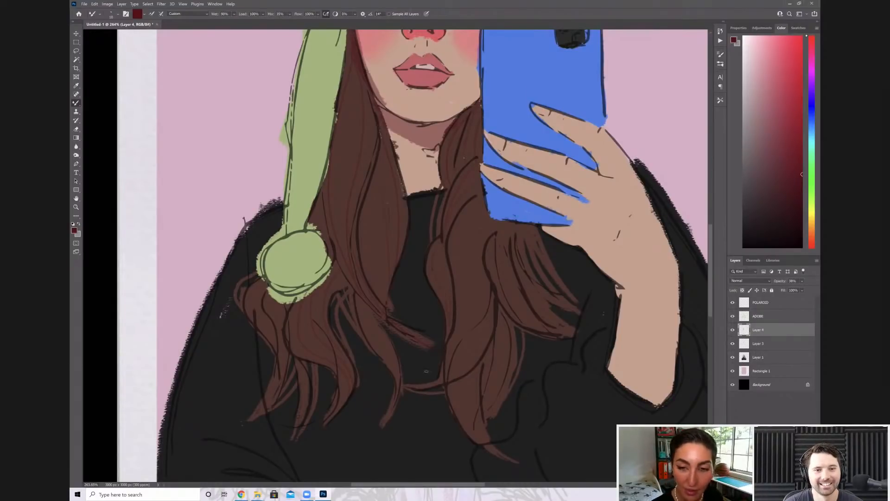
pyautogui.moveTo(427, 371); pyautogui.dragTo(420, 358)
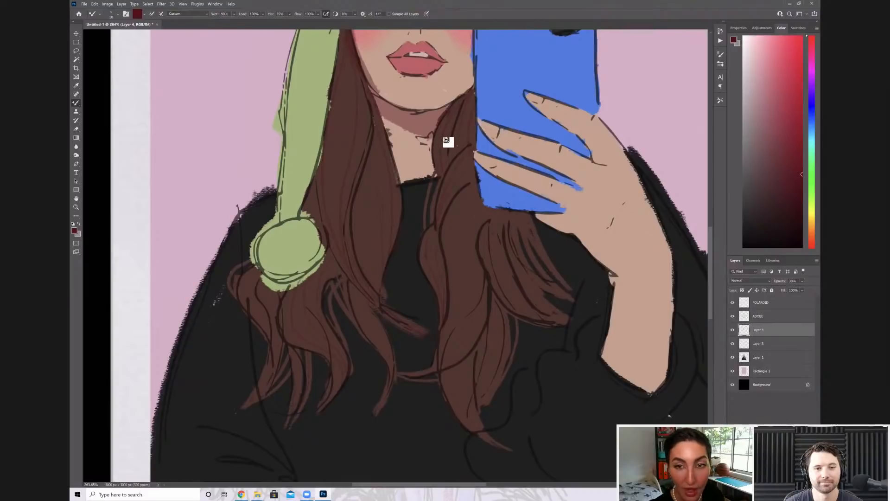
pyautogui.moveTo(446, 140); pyautogui.dragTo(425, 99)
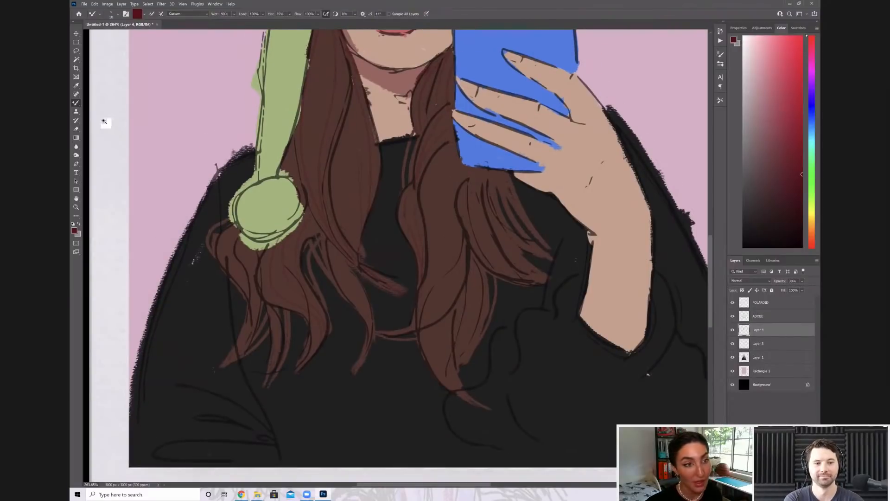
pyautogui.moveTo(106, 123); pyautogui.dragTo(96, 95)
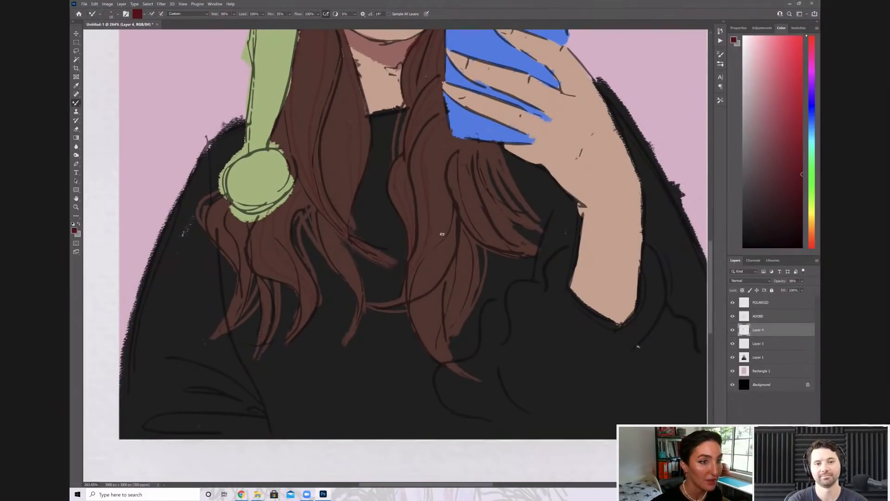
pyautogui.press('z')
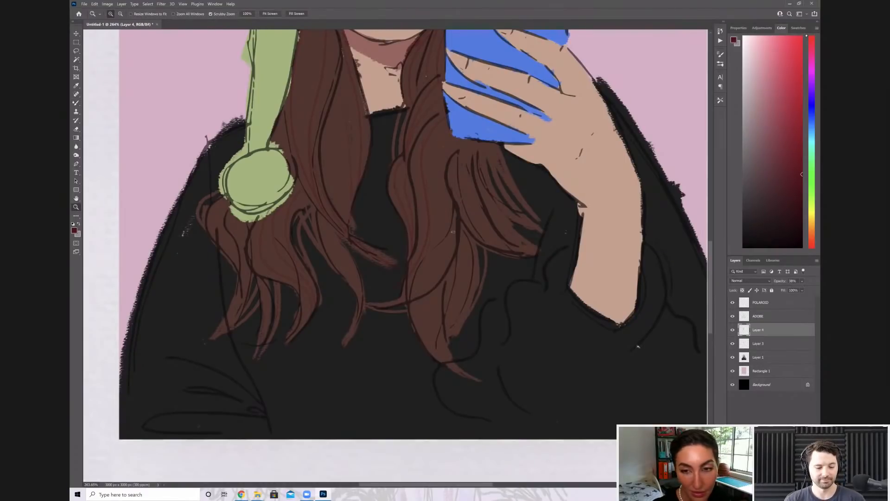
pyautogui.press('b')
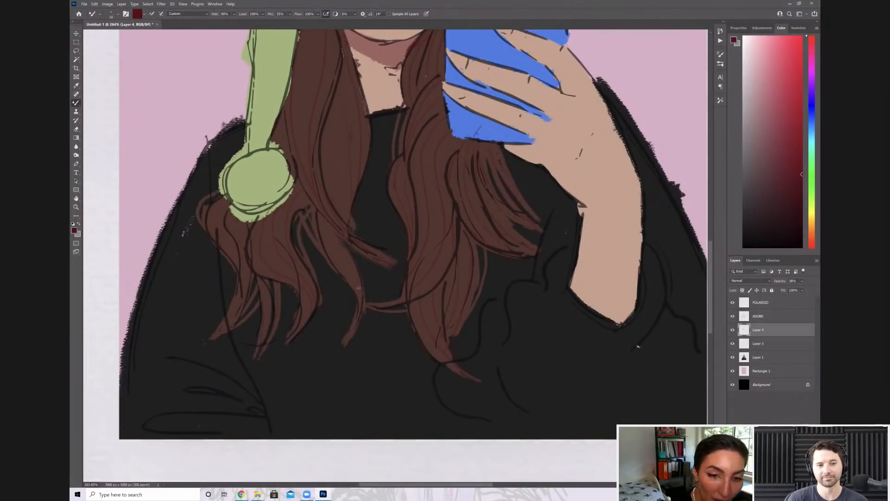
pyautogui.click(76, 129)
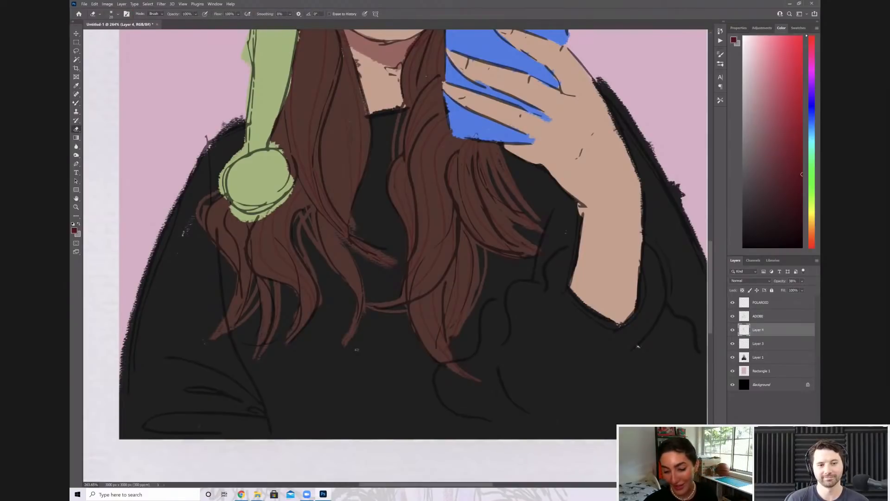
pyautogui.press('b')
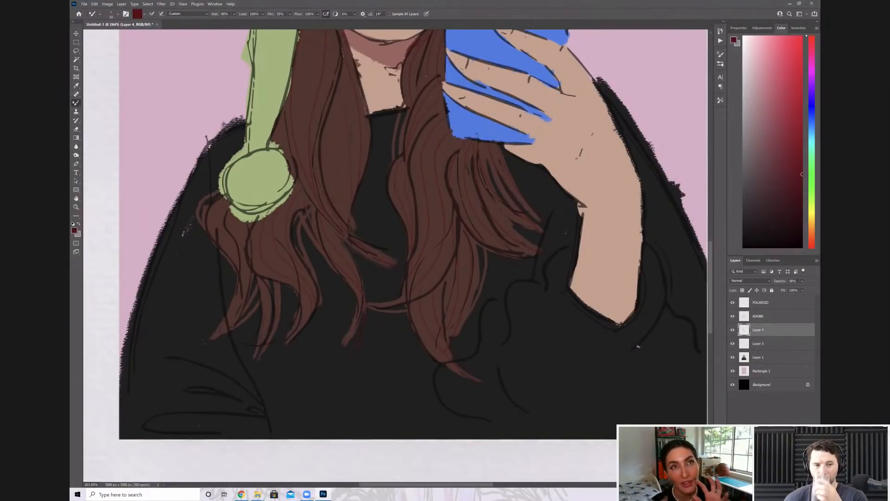
# Sample the dark outline colour near the hat's pompom, add a new layer for the hat shadows and enlarge the brush
pyautogui.scroll(-4, 639, 347)
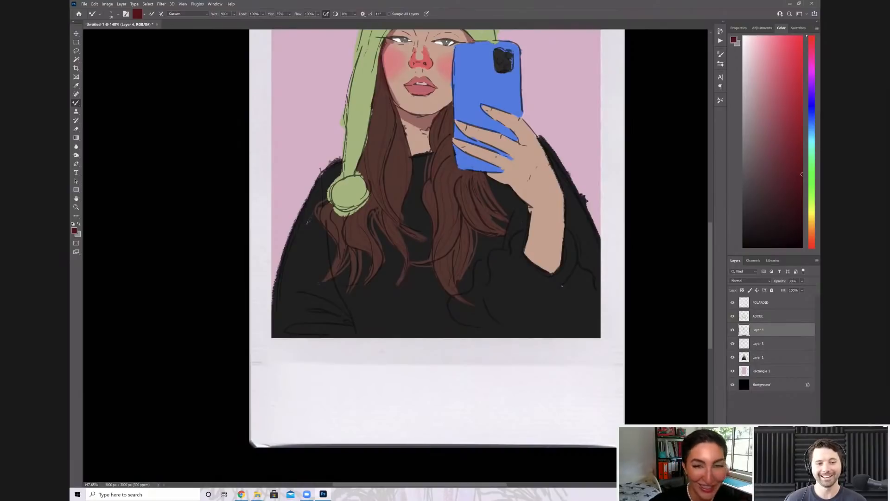
pyautogui.scroll(2, 464, 134)
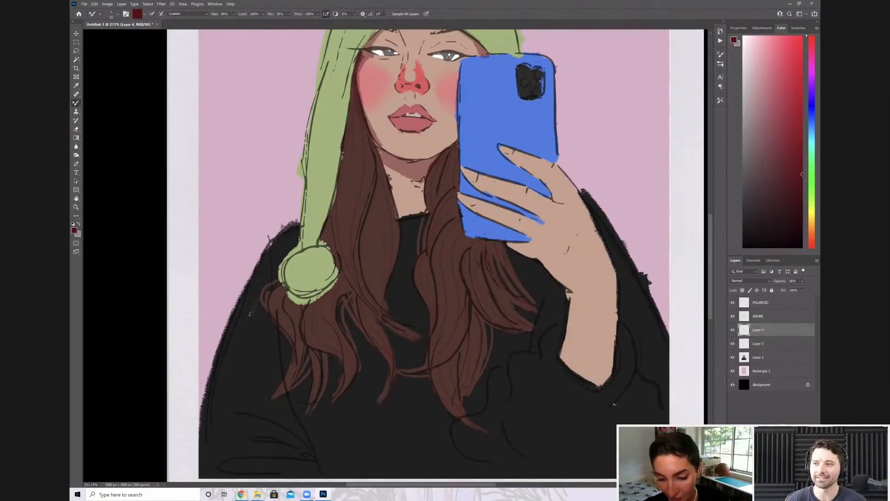
pyautogui.scroll(2, 434, 258)
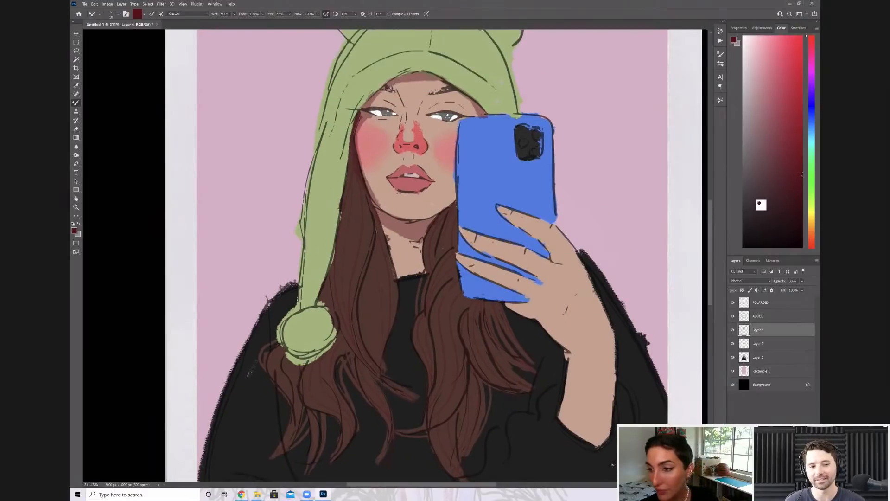
pyautogui.scroll(2, 434, 257)
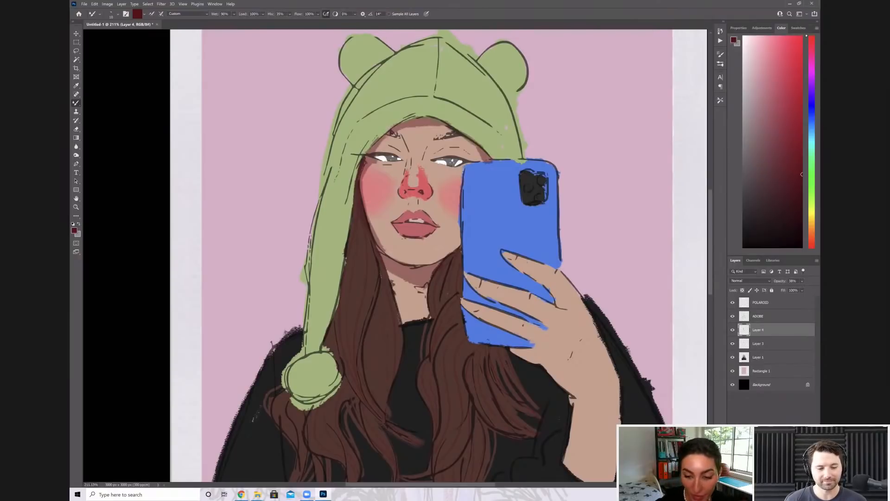
pyautogui.keyDown('alt'); pyautogui.click(320, 348); pyautogui.keyUp('alt')
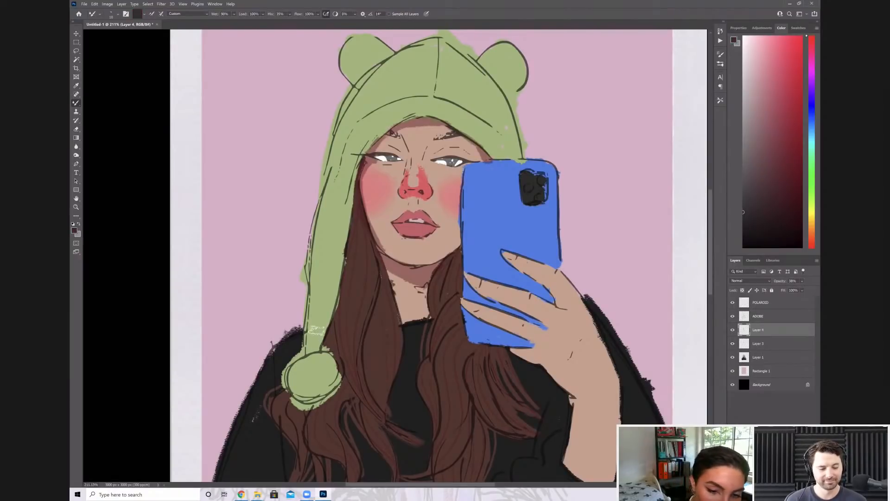
pyautogui.hotkey('ctrl', 'shift', 'alt', 'n')
pyautogui.press(']')
pyautogui.press(']')
pyautogui.press(']')
pyautogui.press(']')
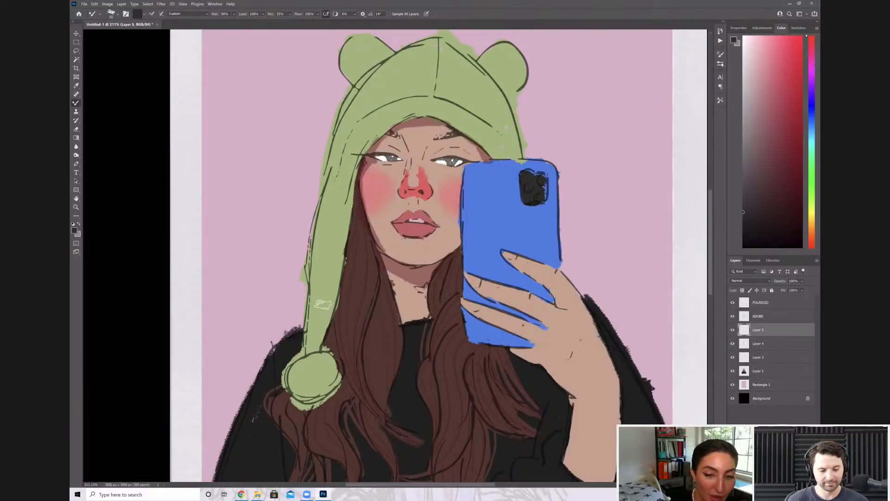
# Set the new layer's opacity to 26% and paint dark shadows along the hat's hanging flap and inner brim
pyautogui.moveTo(316, 346)
pyautogui.mouseDown()
pyautogui.moveTo(342, 237)
pyautogui.moveTo(339, 254)
pyautogui.mouseUp()
pyautogui.press('2')
pyautogui.press('6')
pyautogui.click(349, 197)
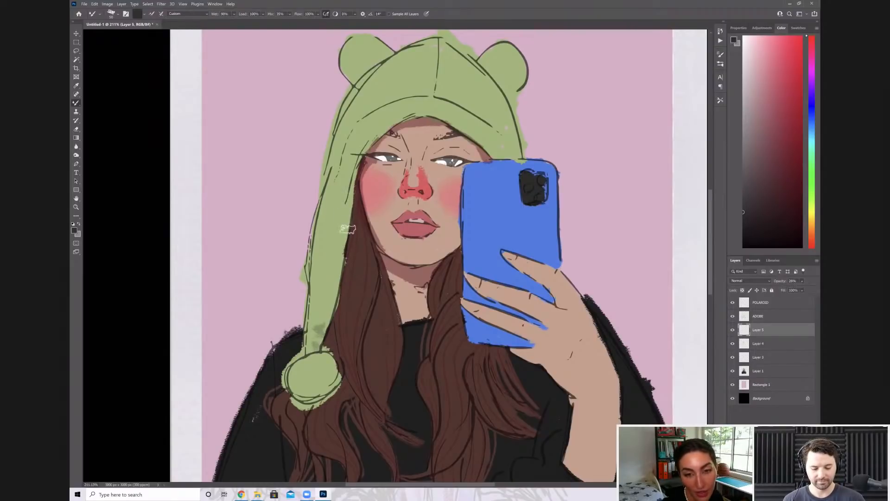
pyautogui.moveTo(327, 318); pyautogui.dragTo(328, 296)
pyautogui.moveTo(358, 189)
pyautogui.mouseDown()
pyautogui.moveTo(348, 191)
pyautogui.moveTo(362, 145)
pyautogui.mouseUp()
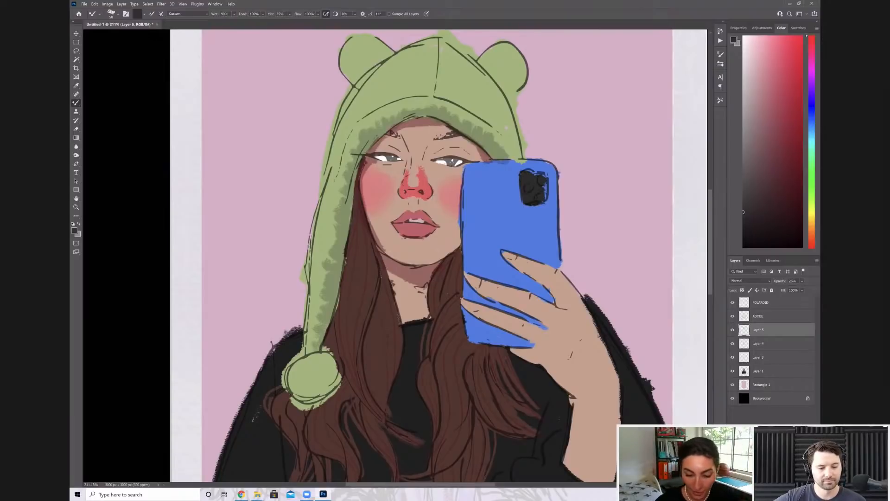
# Paint shadows down the hat's centre seam and around the lower edge of the pompom with a smaller brush
pyautogui.press('e')
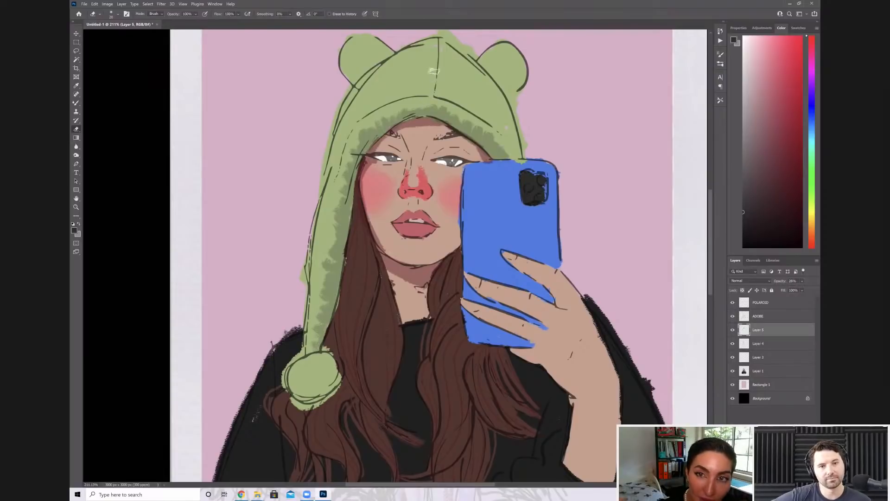
pyautogui.press('b')
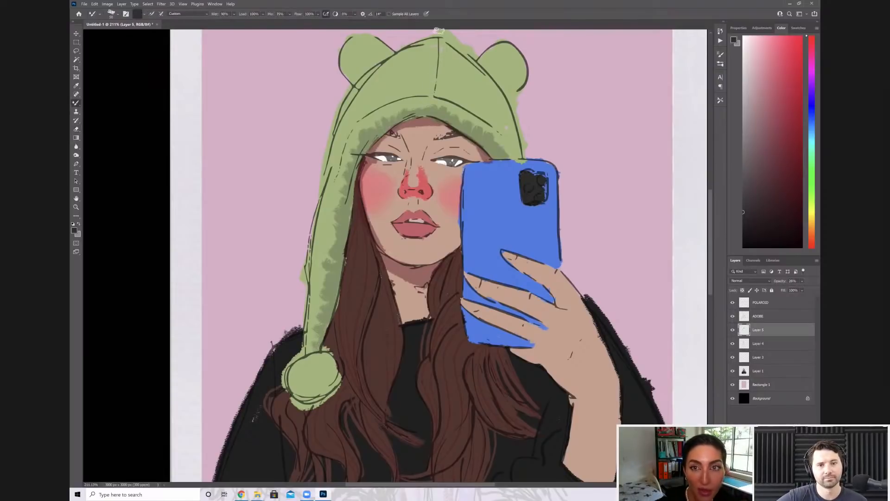
pyautogui.press('[')
pyautogui.press('[')
pyautogui.press('[')
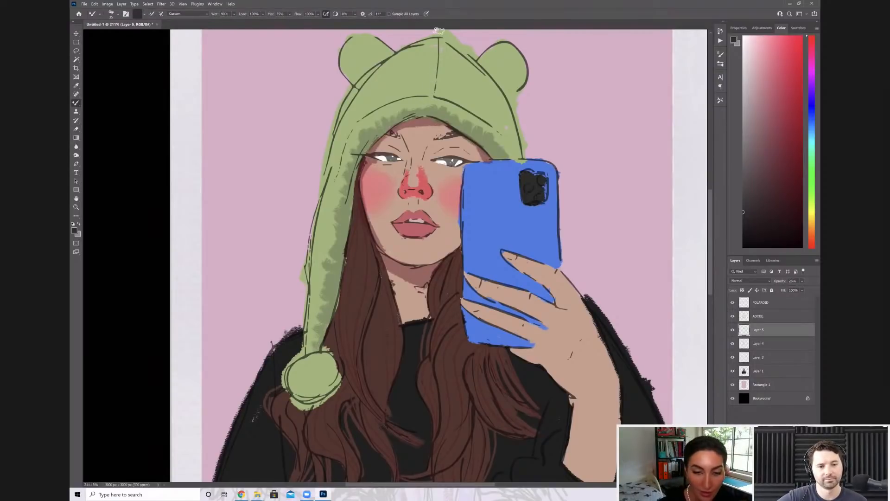
pyautogui.moveTo(438, 52); pyautogui.dragTo(427, 106)
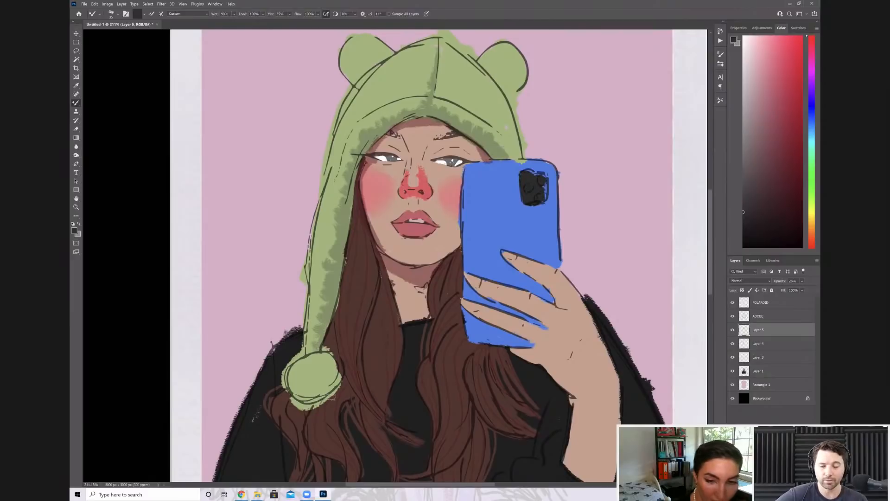
pyautogui.moveTo(291, 373)
pyautogui.mouseDown()
pyautogui.moveTo(303, 395)
pyautogui.moveTo(326, 392)
pyautogui.moveTo(320, 399)
pyautogui.mouseUp()
pyautogui.moveTo(286, 372)
pyautogui.mouseDown()
pyautogui.moveTo(287, 389)
pyautogui.moveTo(322, 403)
pyautogui.mouseUp()
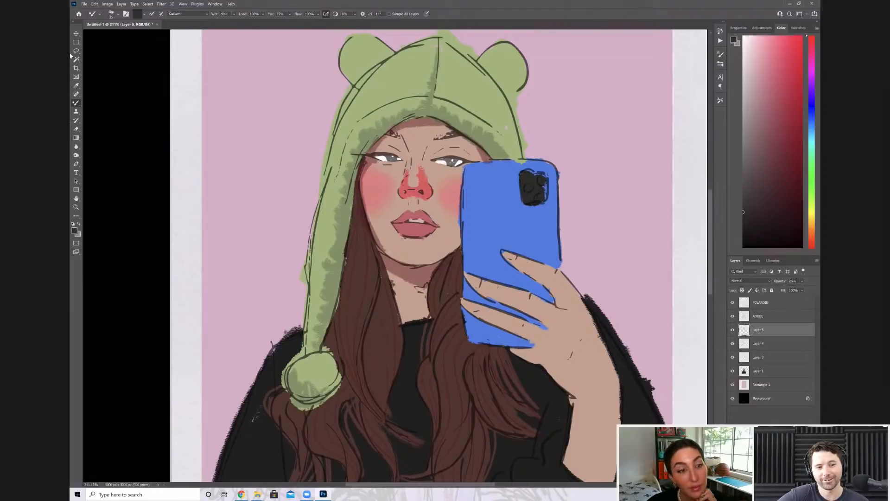
# Set the hat shadow layer's opacity to 35%
pyautogui.scroll(-5, 377, 127)
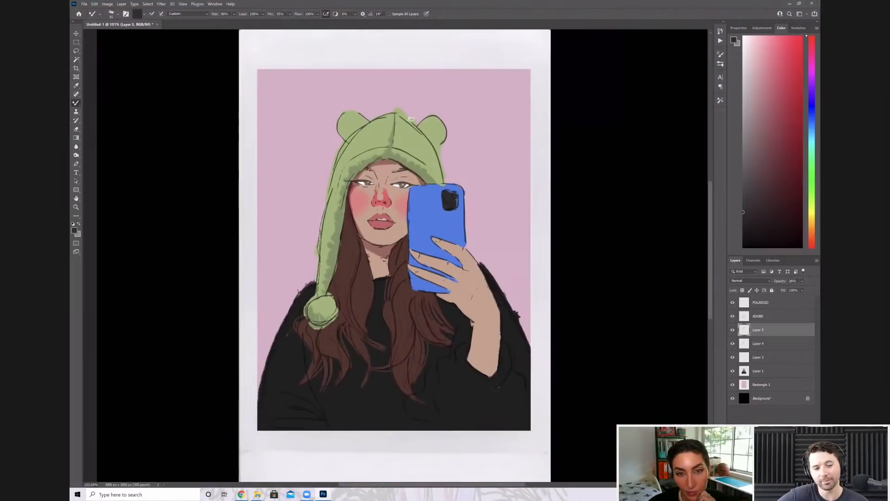
pyautogui.scroll(1, 275, 103)
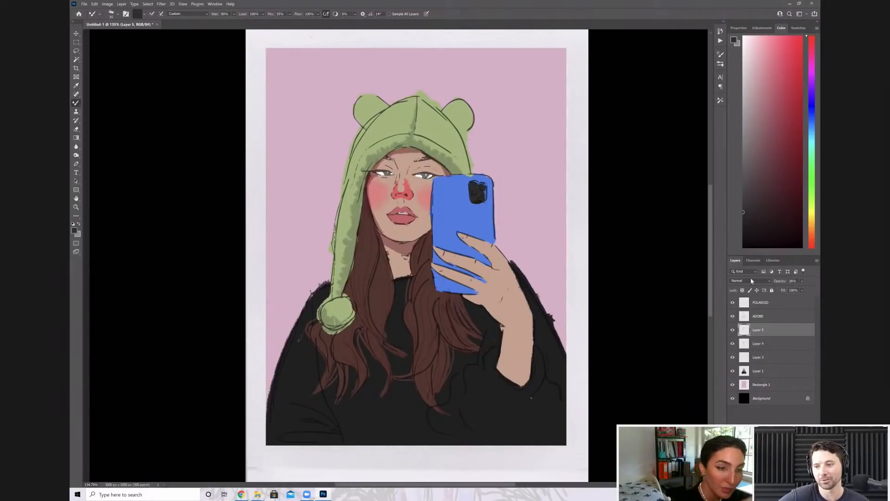
pyautogui.click(780, 282)
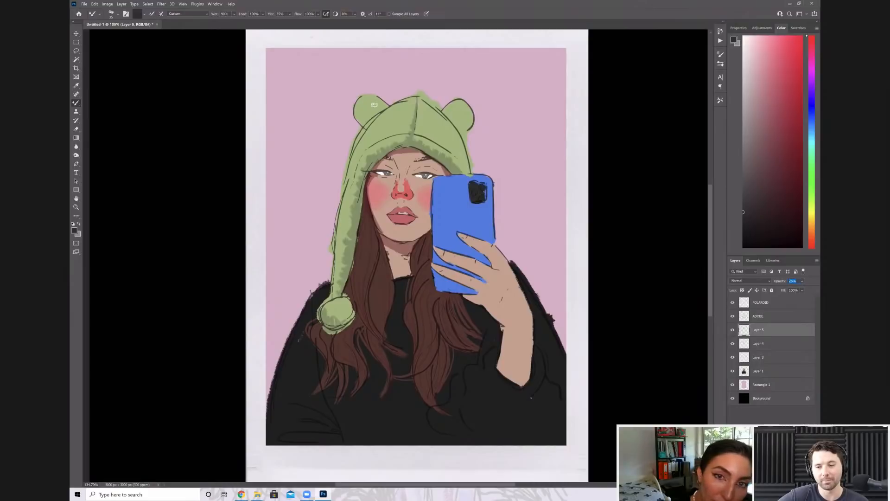
pyautogui.write('35')
pyautogui.press('Return')
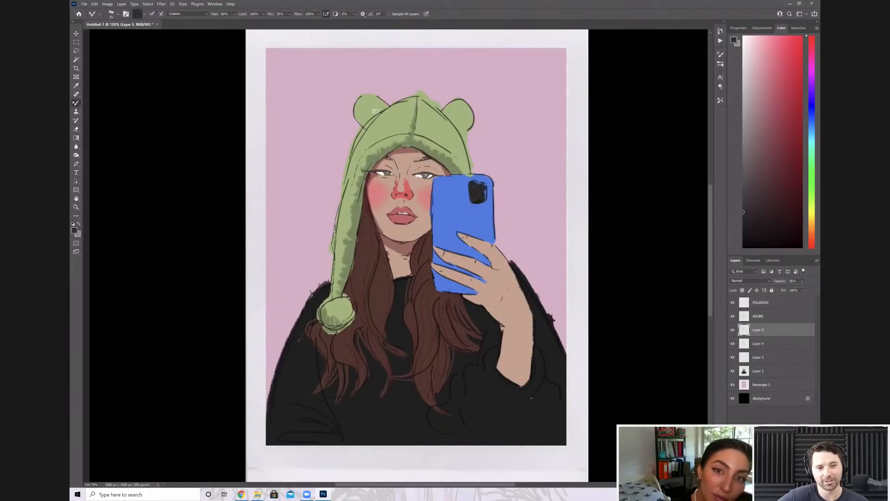
# Paint shadows on both bear ears and along the phone-side edge of the hat
pyautogui.moveTo(360, 98)
pyautogui.mouseDown()
pyautogui.moveTo(373, 112)
pyautogui.moveTo(360, 116)
pyautogui.moveTo(385, 106)
pyautogui.moveTo(371, 123)
pyautogui.mouseUp()
pyautogui.moveTo(445, 111)
pyautogui.mouseDown()
pyautogui.moveTo(466, 105)
pyautogui.moveTo(457, 131)
pyautogui.moveTo(467, 118)
pyautogui.mouseUp()
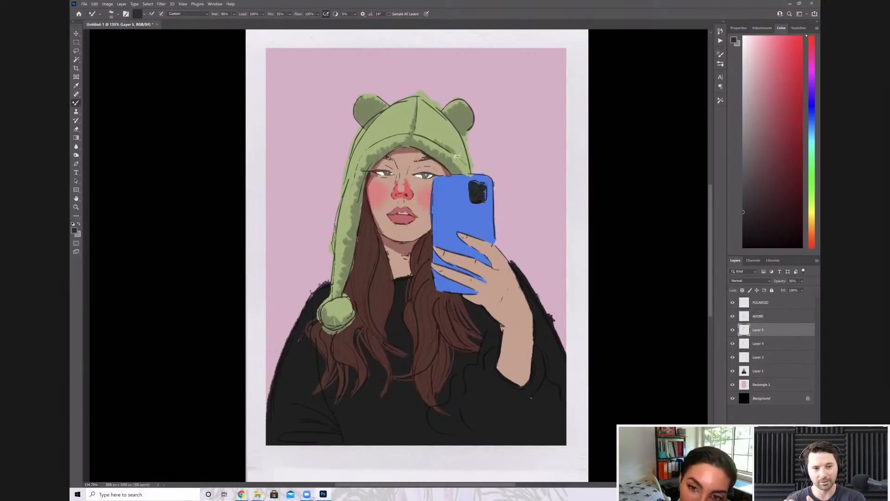
pyautogui.moveTo(465, 159); pyautogui.dragTo(468, 163)
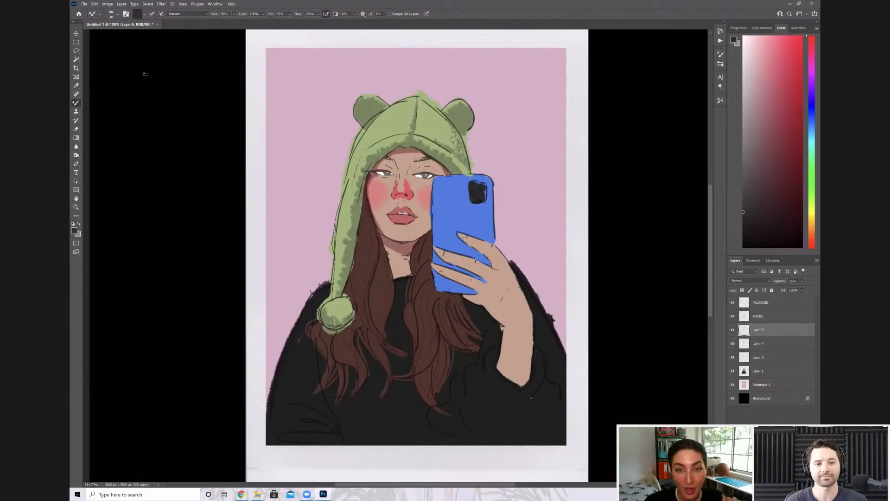
pyautogui.moveTo(754, 333); pyautogui.dragTo(753, 341)
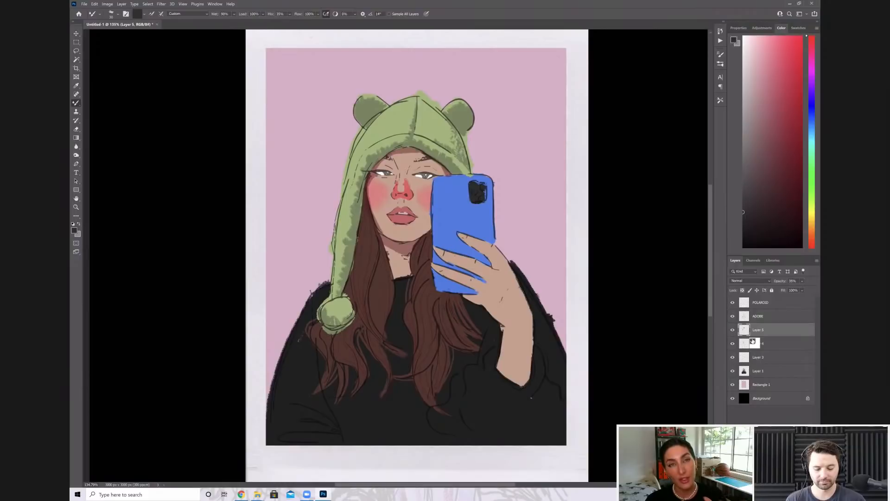
pyautogui.moveTo(752, 342); pyautogui.dragTo(765, 361)
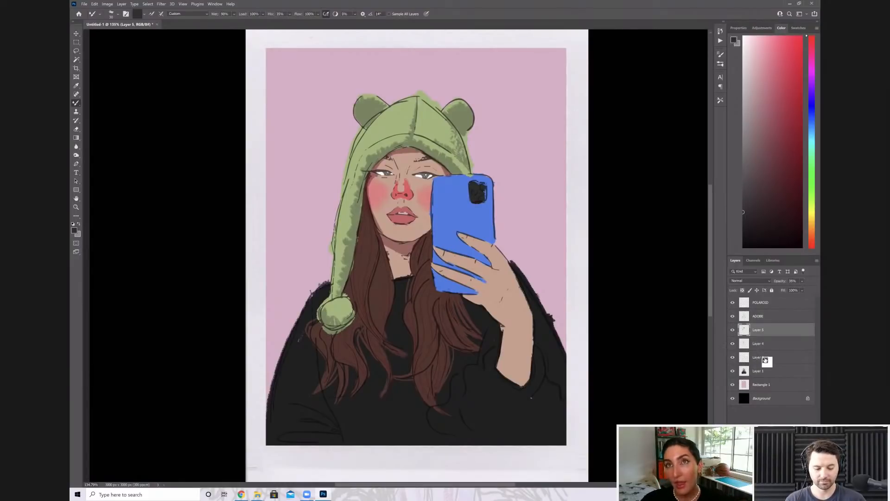
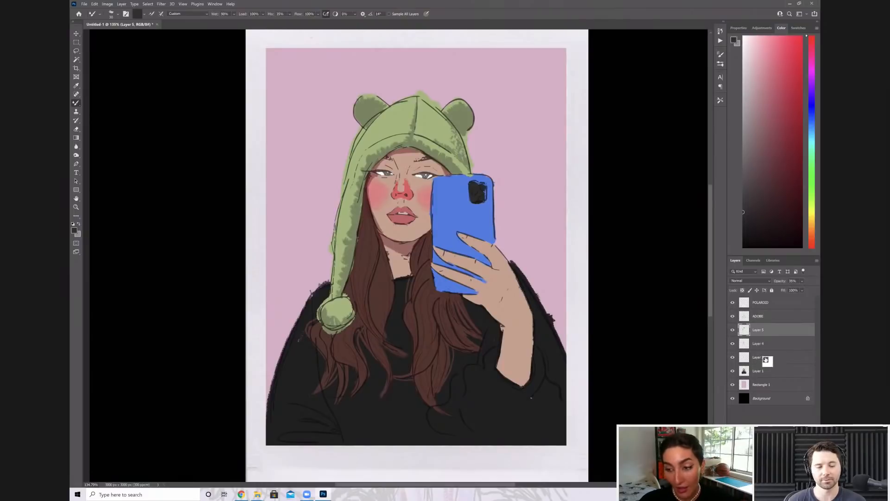
# Merge the three shading layers, Layer 3, Layer 4 and Layer 5, into a single layer
pyautogui.click(766, 358)
pyautogui.rightClick(766, 358)
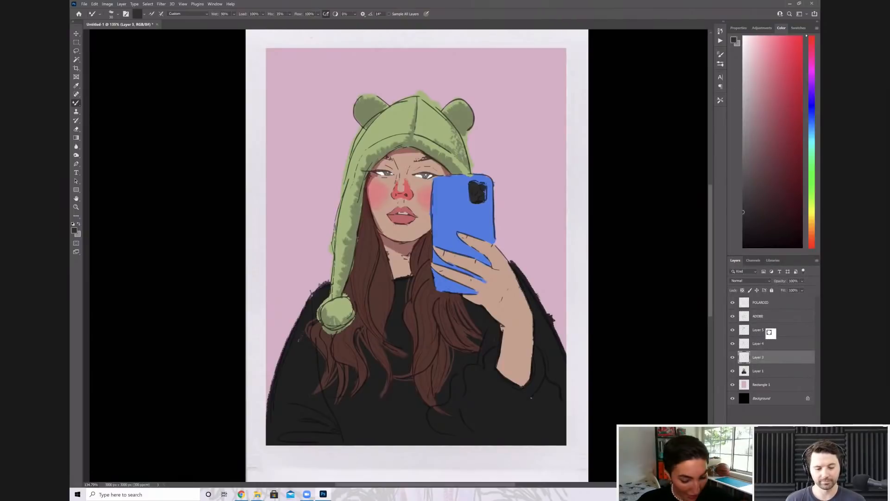
pyautogui.keyDown('shift'); pyautogui.click(771, 343); pyautogui.keyUp('shift')
pyautogui.rightClick(769, 339)
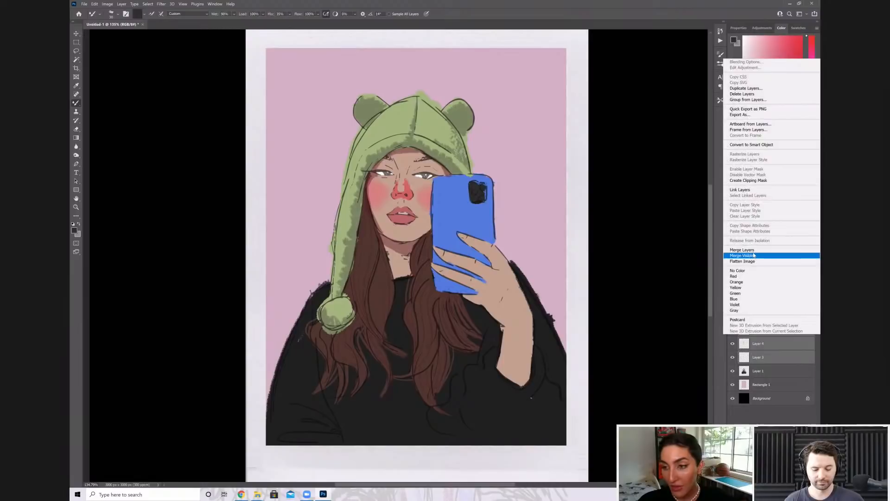
pyautogui.click(752, 251)
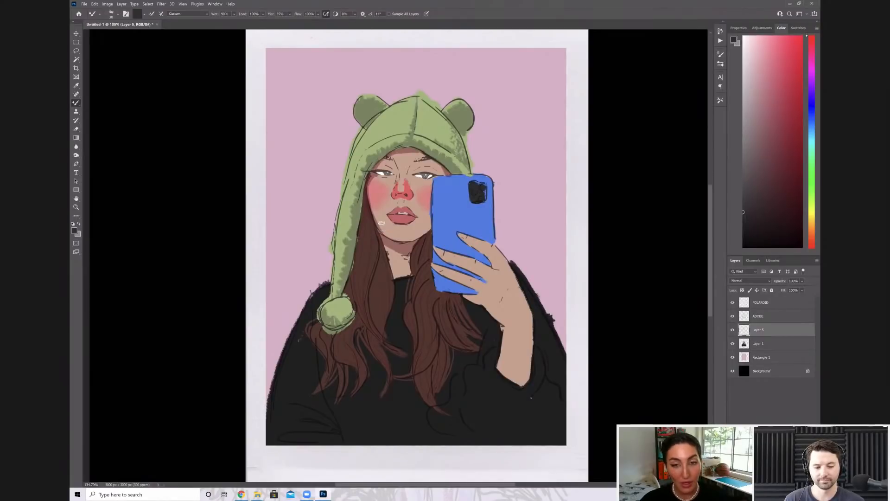
# Add a new layer and paint white fur highlights on the hat's brim and crown with a small brush
pyautogui.press('[')
pyautogui.press('[')
pyautogui.press('[')
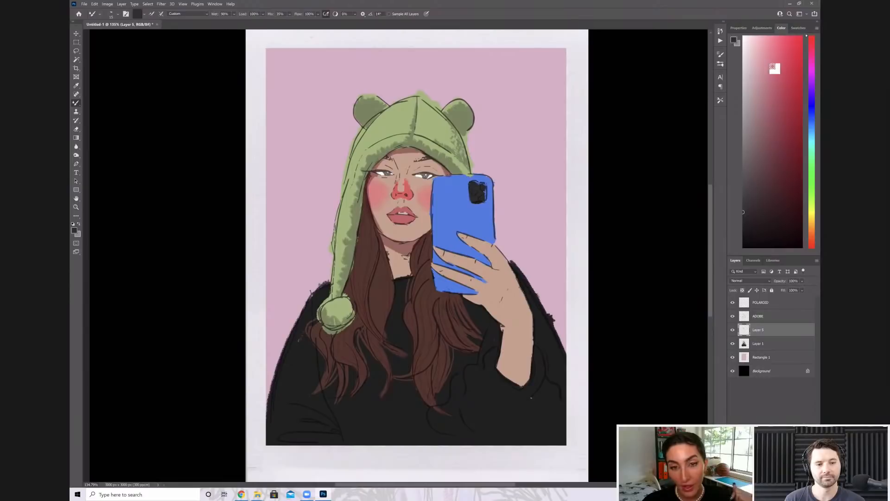
pyautogui.click(744, 37)
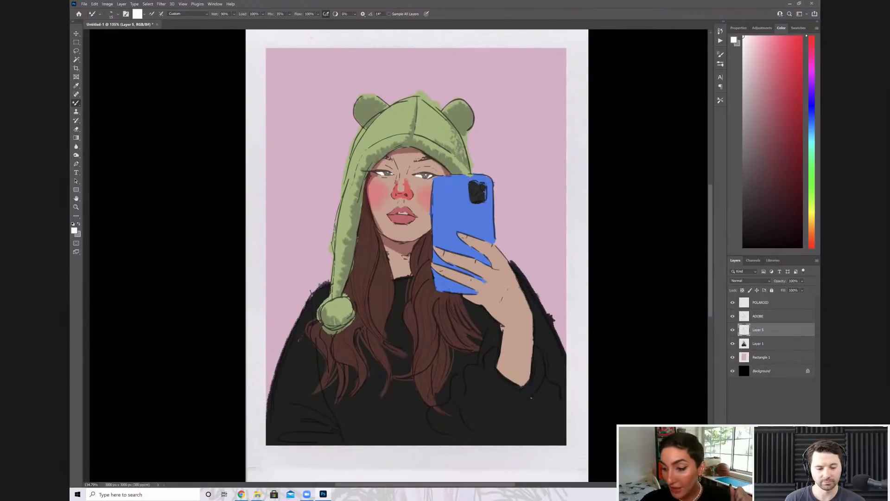
pyautogui.hotkey('ctrl', 'alt', 'shift', 'n')
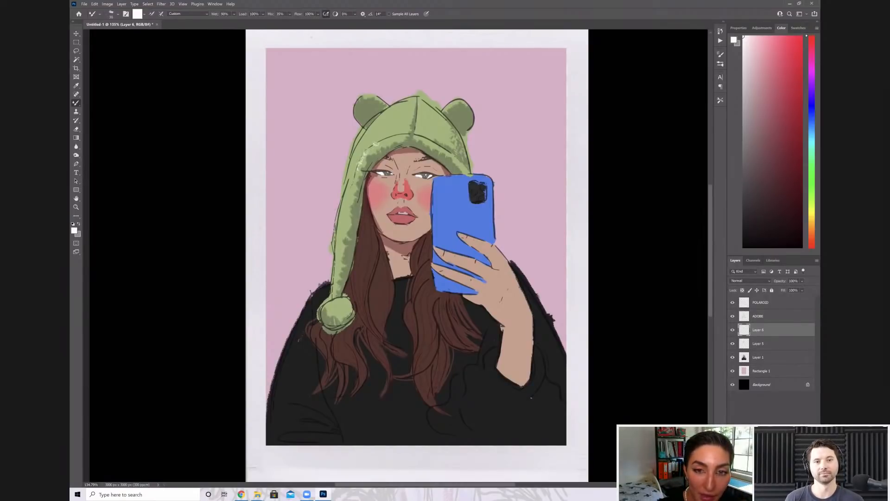
pyautogui.moveTo(383, 143); pyautogui.dragTo(411, 135)
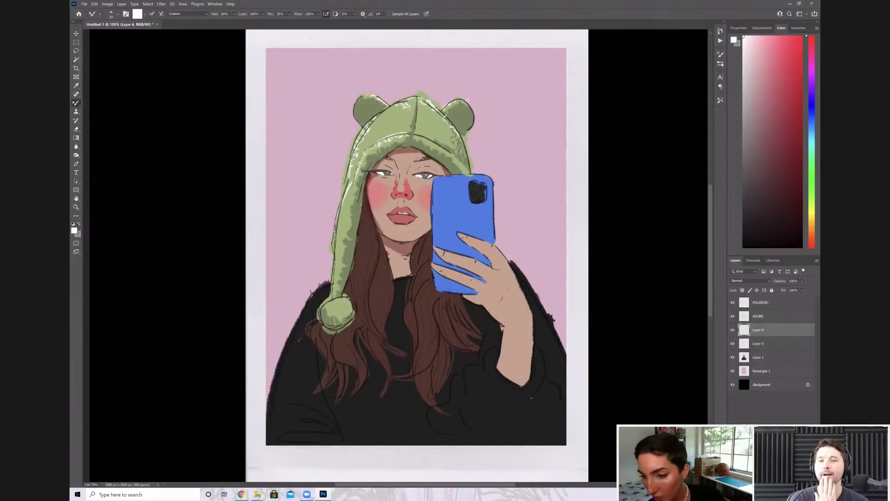
# Add another new layer and outline the bear ear farther from the phone in black with overlapping strokes
pyautogui.hotkey('ctrl', 'alt', 'shift', 'n')
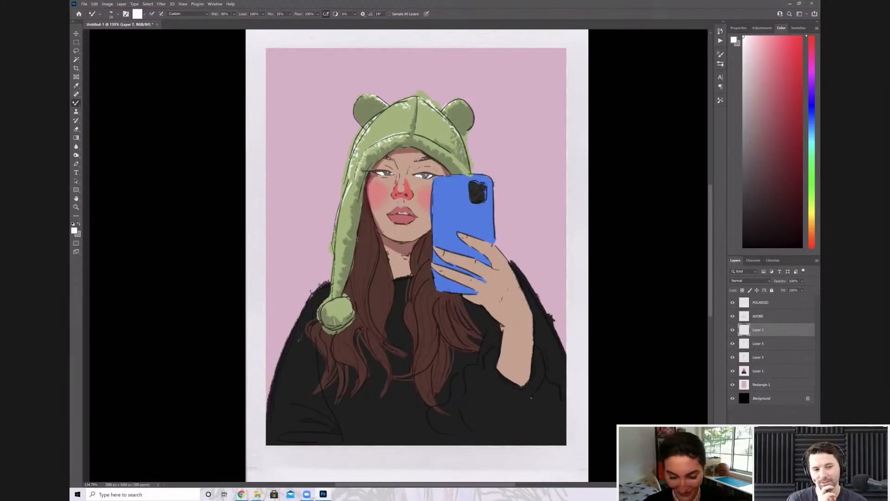
pyautogui.click(764, 247)
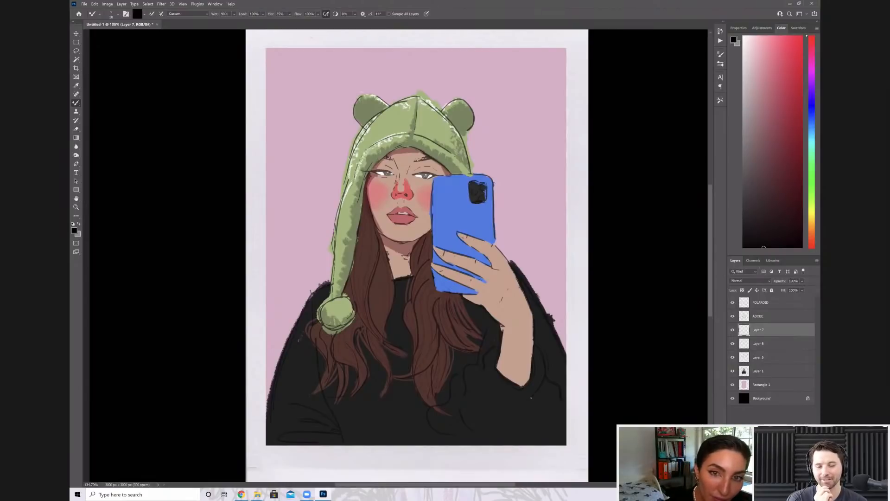
pyautogui.moveTo(364, 96); pyautogui.dragTo(360, 128)
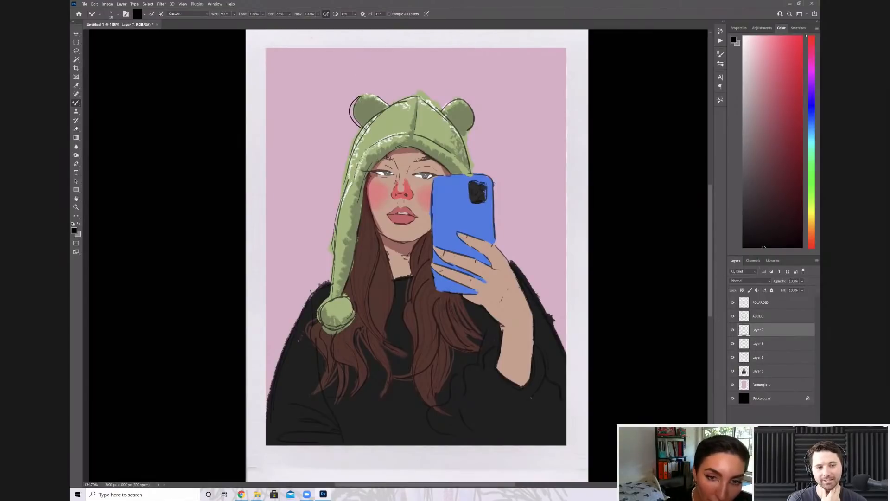
pyautogui.moveTo(357, 96); pyautogui.dragTo(388, 105)
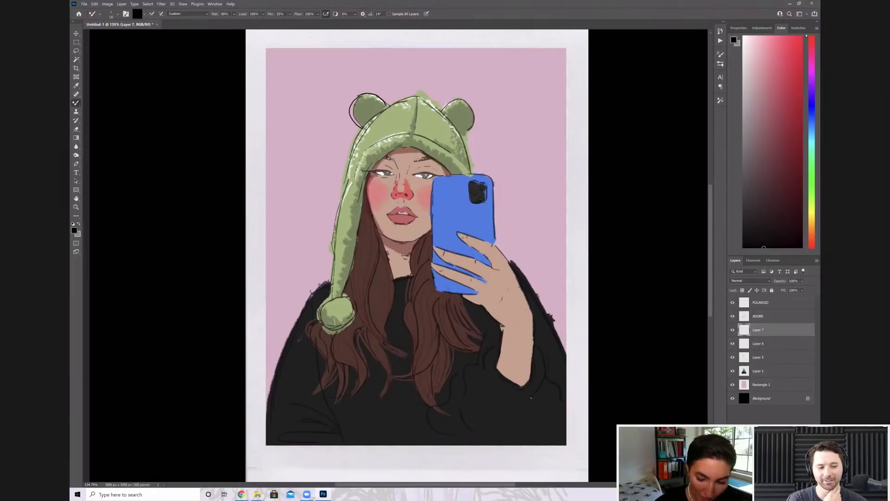
pyautogui.moveTo(361, 126); pyautogui.dragTo(376, 93)
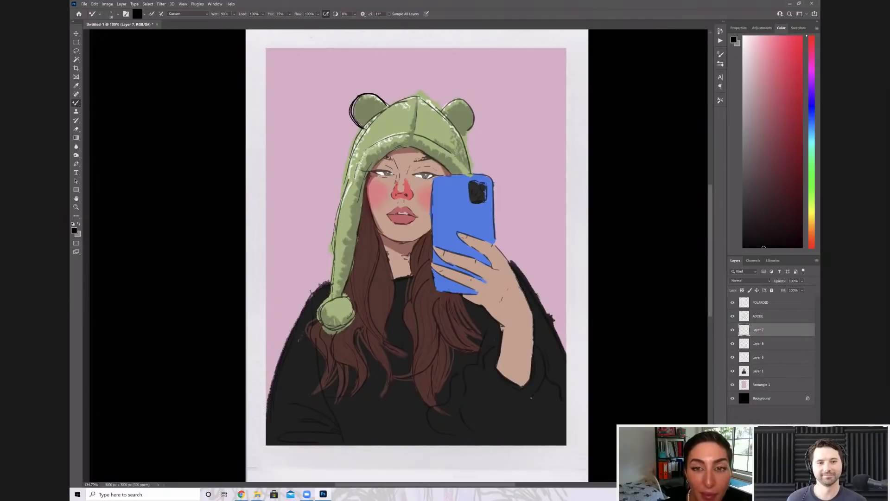
# Outline the outer edge of the hat's hanging flap in black, undoing and redrawing strokes that miss the edge
pyautogui.moveTo(351, 177)
pyautogui.mouseDown()
pyautogui.moveTo(339, 213)
pyautogui.moveTo(336, 292)
pyautogui.mouseUp()
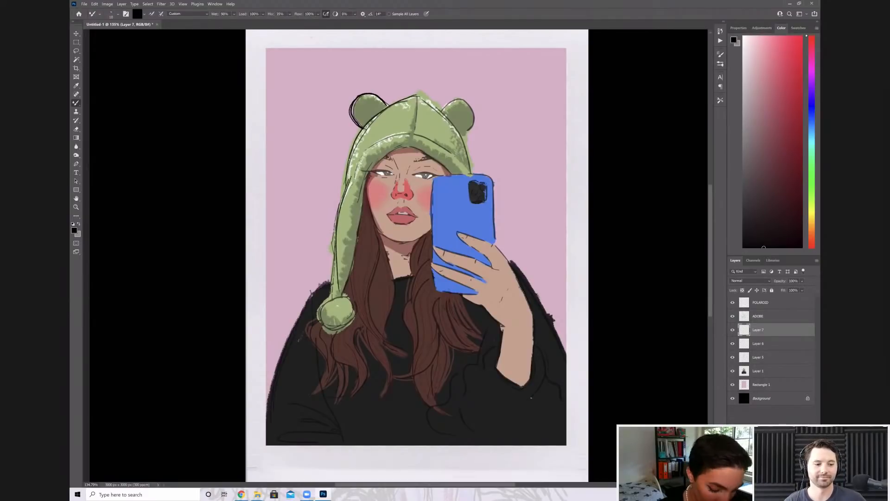
pyautogui.hotkey('ctrl', 'z')
pyautogui.moveTo(351, 179)
pyautogui.mouseDown()
pyautogui.moveTo(339, 216)
pyautogui.moveTo(332, 305)
pyautogui.mouseUp()
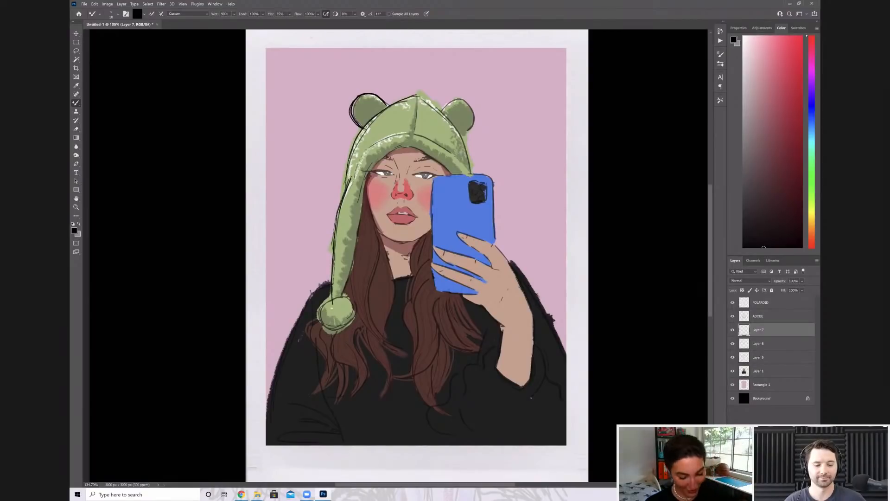
pyautogui.hotkey('ctrl', 'z')
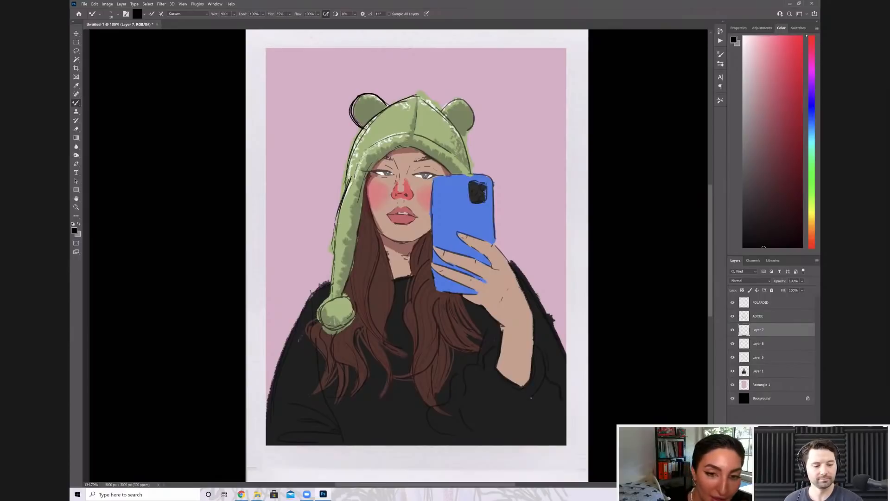
pyautogui.moveTo(338, 216); pyautogui.dragTo(333, 267)
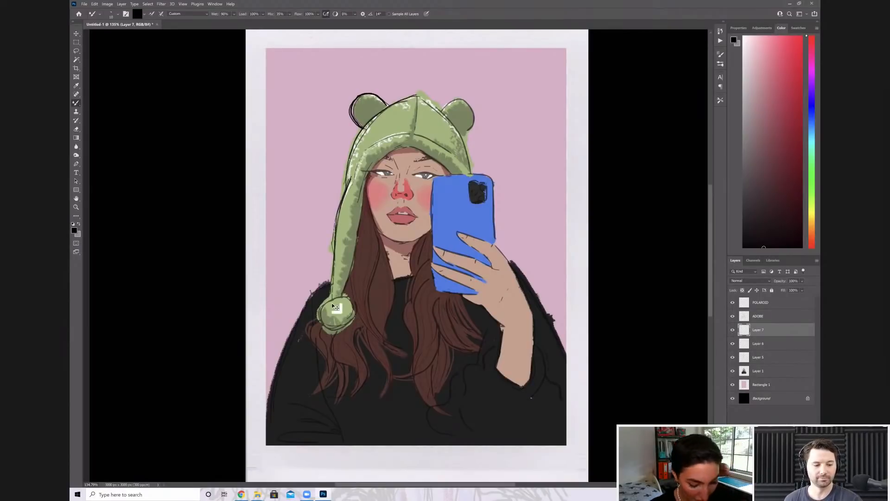
pyautogui.hotkey('ctrl', 'z')
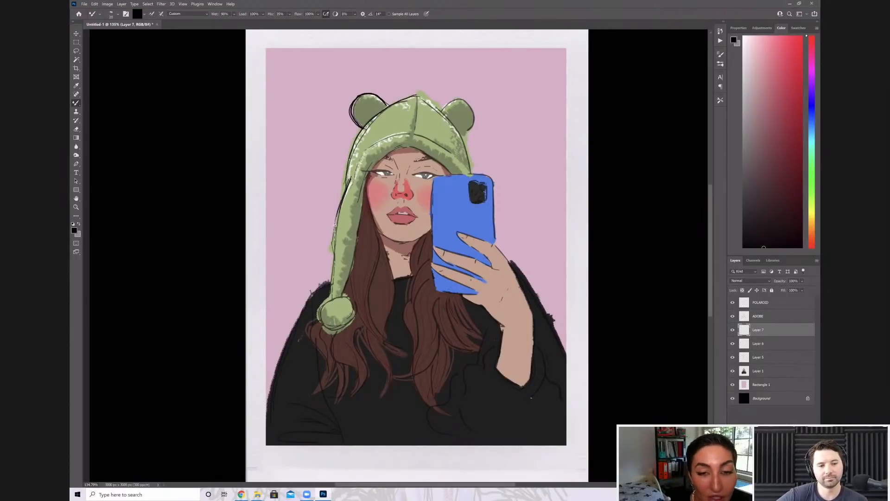
pyautogui.moveTo(336, 223)
pyautogui.mouseDown()
pyautogui.moveTo(332, 296)
pyautogui.moveTo(355, 250)
pyautogui.mouseUp()
pyautogui.hotkey('ctrl', 'z')
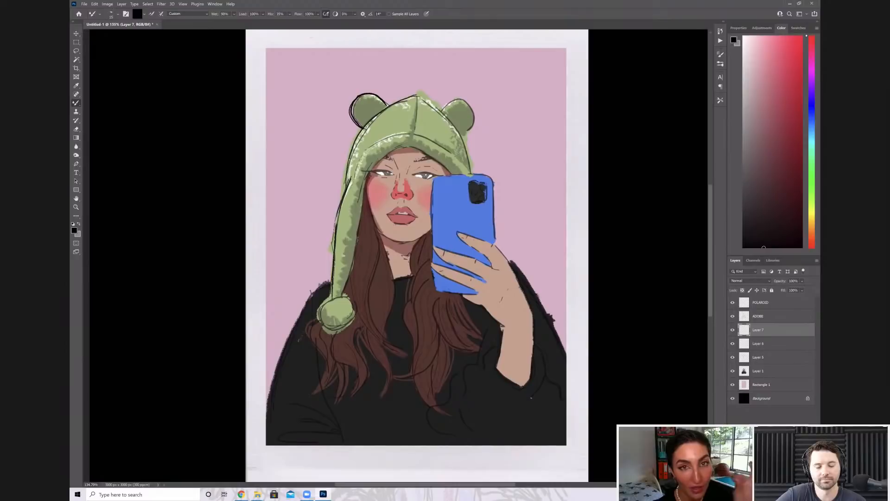
# Outline the flap's inner edge and the pompom in black, briefly hiding the ADOBE sketch layer to check the line work
pyautogui.moveTo(340, 297); pyautogui.dragTo(351, 263)
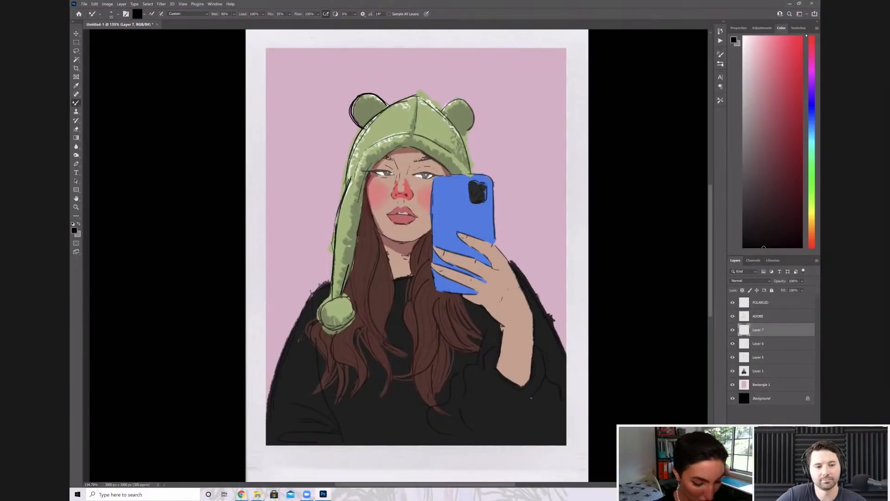
pyautogui.hotkey('ctrl', 'z')
pyautogui.moveTo(339, 299); pyautogui.dragTo(361, 201)
pyautogui.hotkey('ctrl', 'z')
pyautogui.click(733, 319)
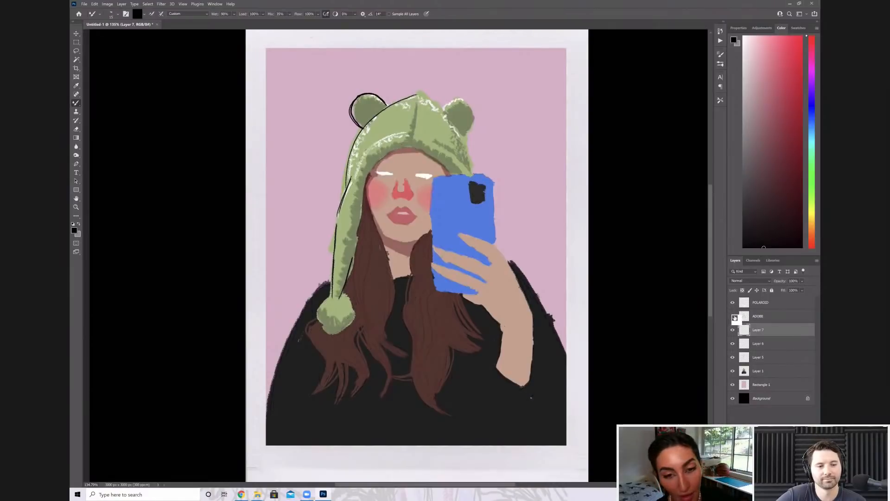
pyautogui.click(734, 319)
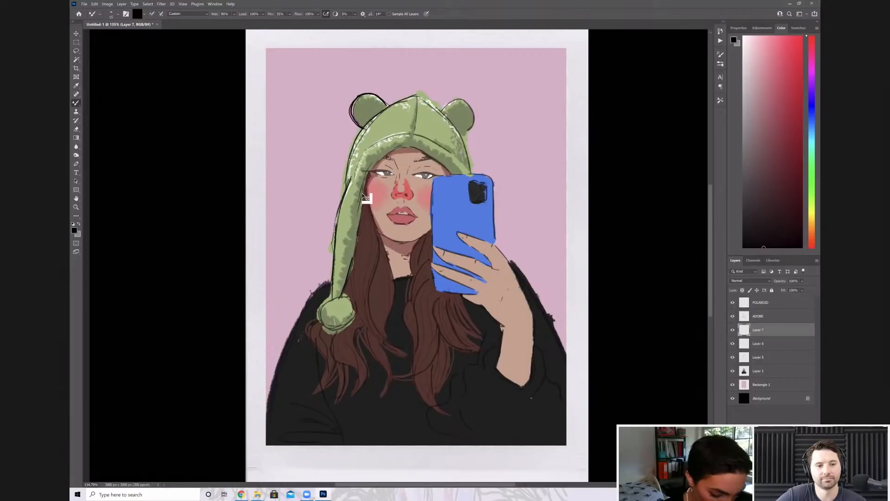
pyautogui.press('z')
pyautogui.click(76, 103)
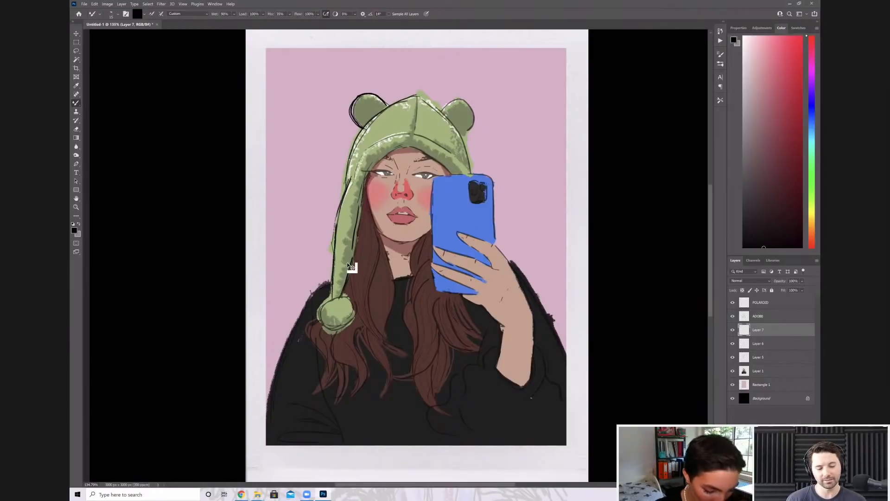
pyautogui.moveTo(365, 205); pyautogui.dragTo(354, 251)
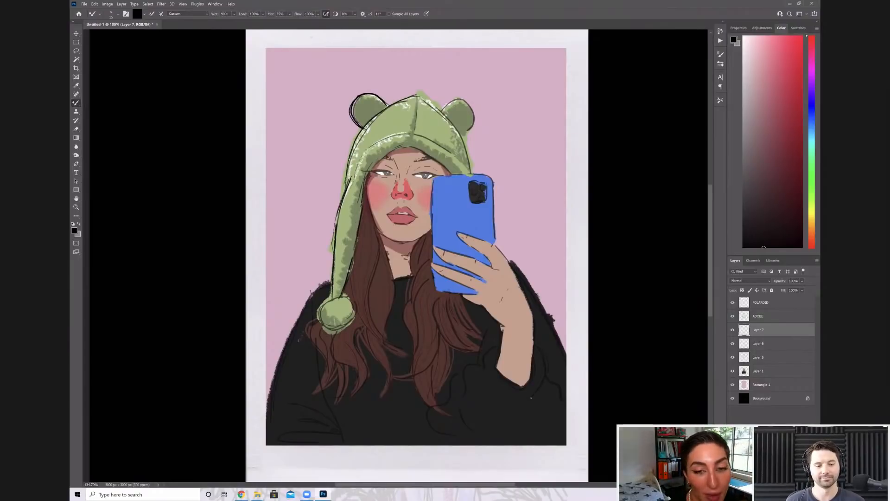
pyautogui.moveTo(326, 300); pyautogui.dragTo(344, 295)
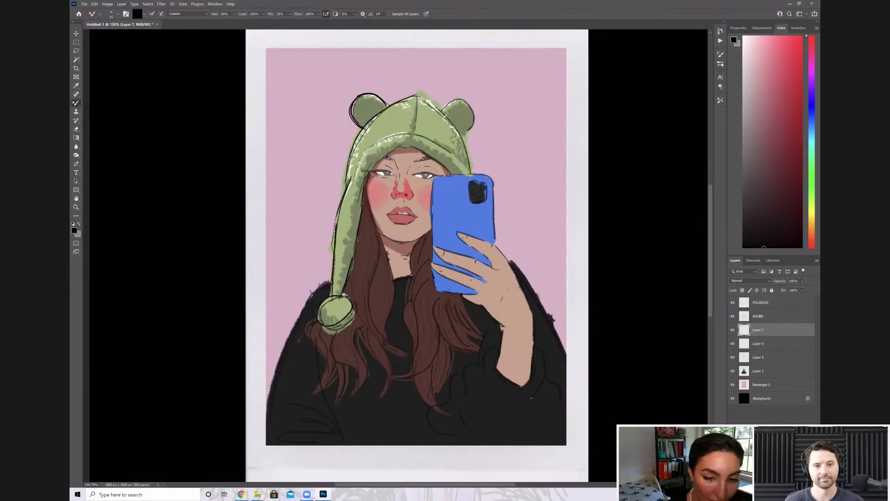
# Outline the shoulder beside the pompom and draw the sweater's sleeve line and elbow folds in black
pyautogui.moveTo(317, 283); pyautogui.dragTo(275, 376)
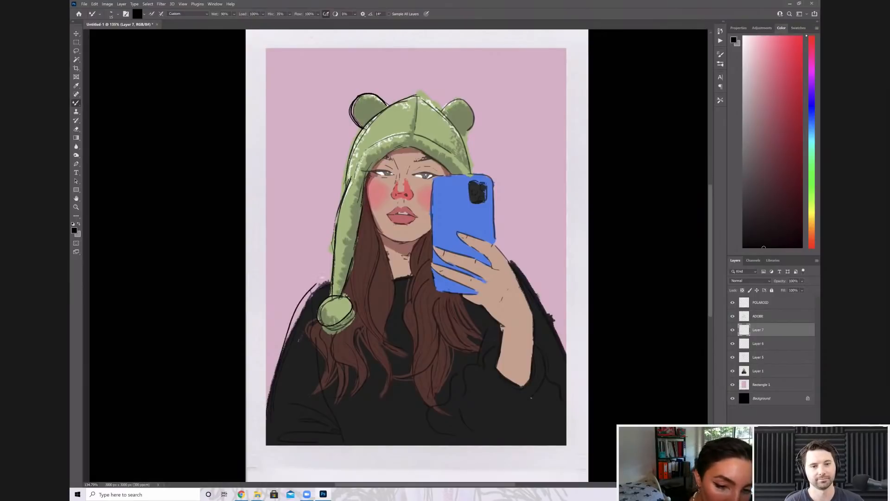
pyautogui.moveTo(319, 288); pyautogui.dragTo(307, 296)
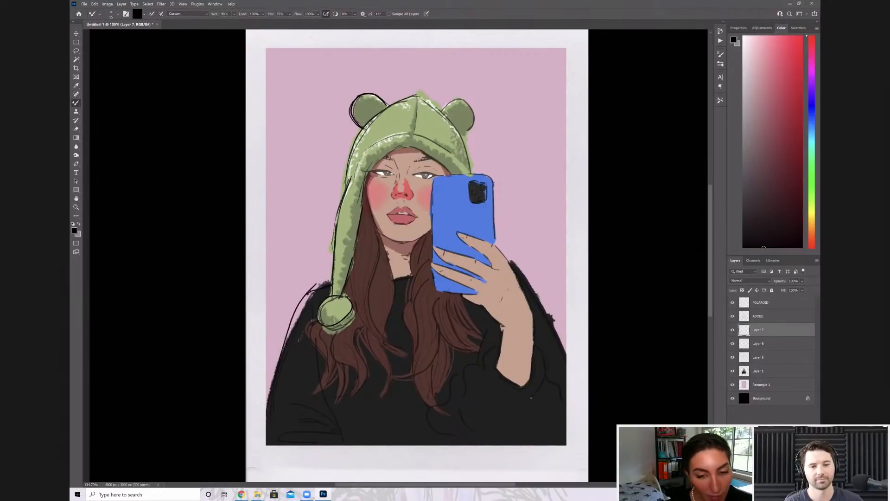
pyautogui.moveTo(314, 335)
pyautogui.mouseDown()
pyautogui.moveTo(340, 436)
pyautogui.moveTo(321, 420)
pyautogui.moveTo(331, 420)
pyautogui.mouseUp()
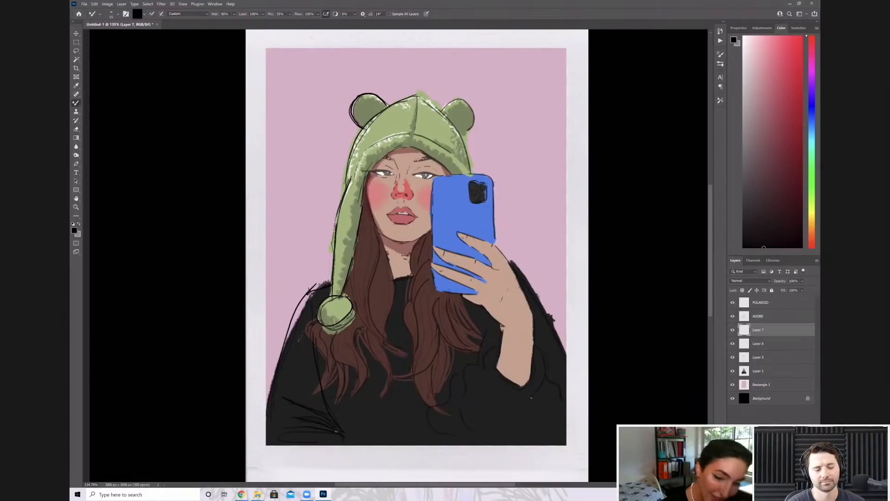
# Outline the raised forearm down to the sleeve opening and the edge of the hand below the phone
pyautogui.moveTo(495, 245)
pyautogui.mouseDown()
pyautogui.moveTo(465, 172)
pyautogui.moveTo(484, 199)
pyautogui.mouseUp()
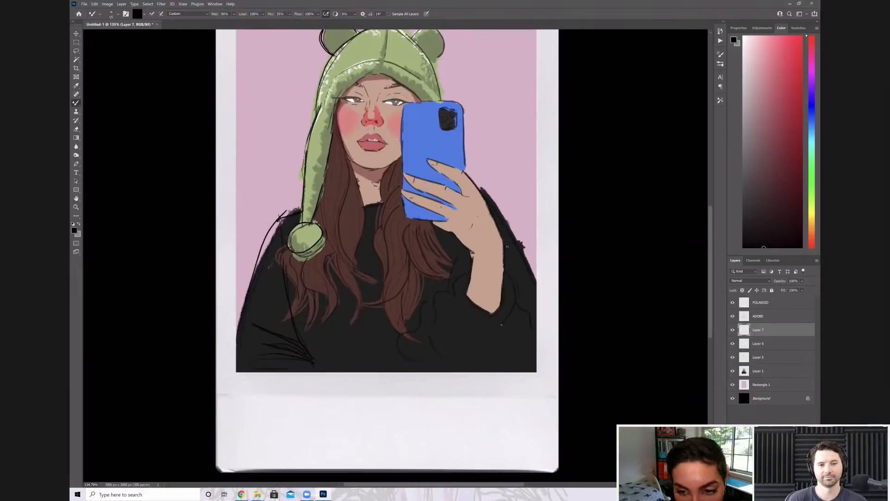
pyautogui.moveTo(502, 244)
pyautogui.mouseDown()
pyautogui.moveTo(497, 311)
pyautogui.moveTo(466, 293)
pyautogui.moveTo(477, 252)
pyautogui.mouseUp()
pyautogui.moveTo(434, 224)
pyautogui.mouseDown()
pyautogui.moveTo(451, 231)
pyautogui.moveTo(431, 222)
pyautogui.mouseUp()
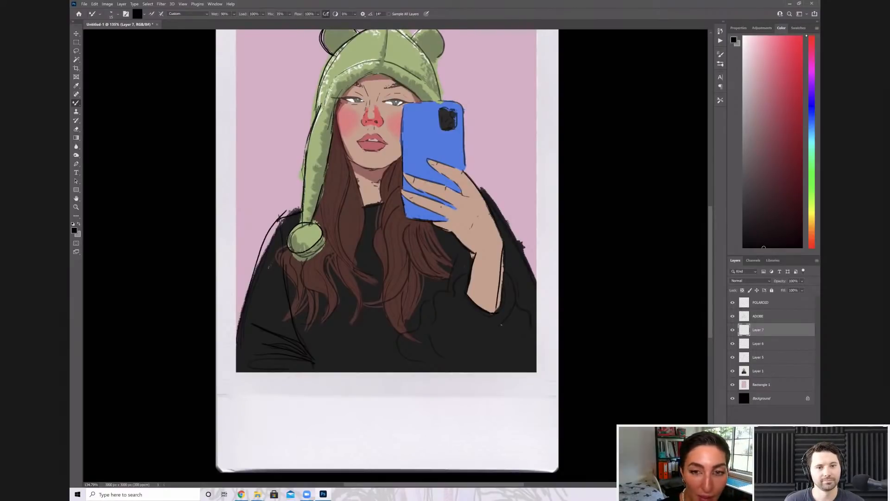
# Outline the phone's edge, its square camera block and the phone-side bear ear in black
pyautogui.moveTo(404, 105); pyautogui.dragTo(402, 140)
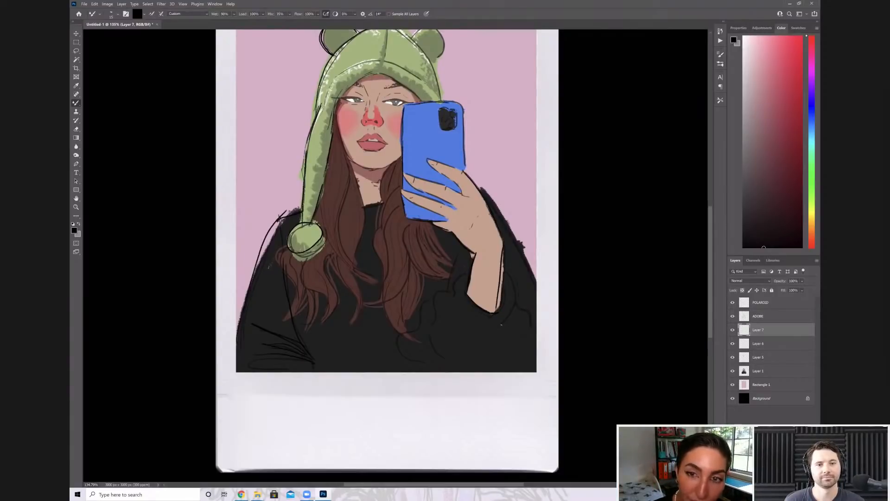
pyautogui.moveTo(440, 108); pyautogui.dragTo(441, 130)
pyautogui.moveTo(441, 108); pyautogui.dragTo(458, 106)
pyautogui.moveTo(456, 104); pyautogui.dragTo(457, 132)
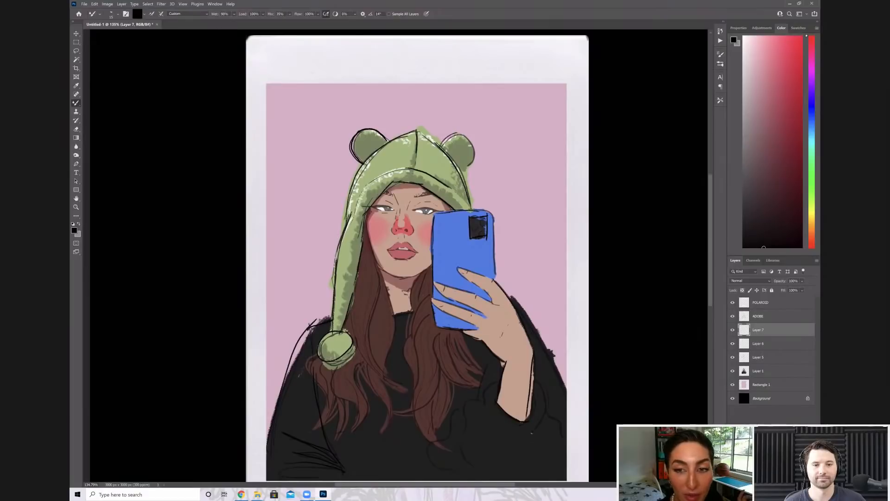
pyautogui.moveTo(444, 138); pyautogui.dragTo(474, 167)
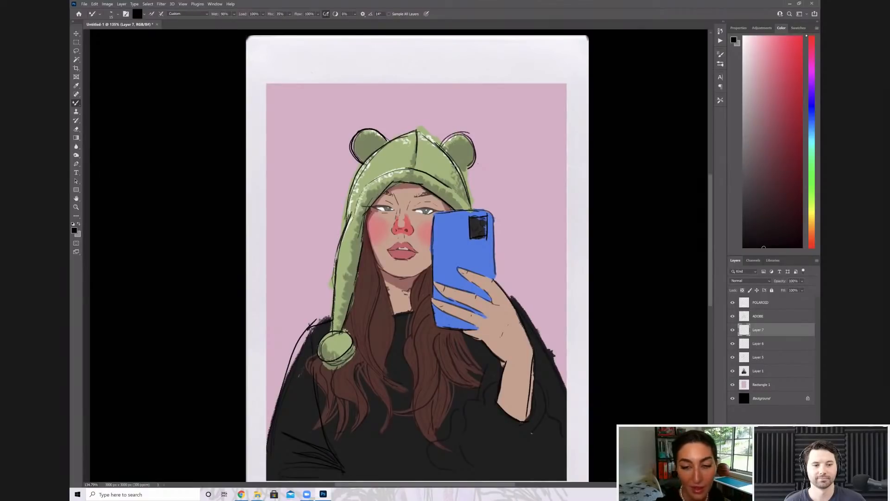
# Outline the jawline and the hair strands beside the neck in black
pyautogui.moveTo(384, 293); pyautogui.dragTo(364, 173)
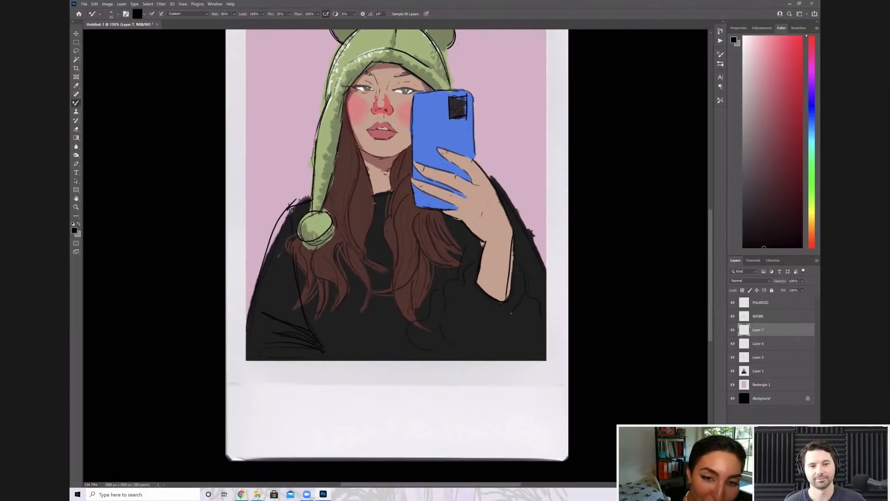
pyautogui.moveTo(351, 228)
pyautogui.mouseDown()
pyautogui.moveTo(363, 175)
pyautogui.moveTo(357, 137)
pyautogui.moveTo(394, 155)
pyautogui.moveTo(410, 146)
pyautogui.mouseUp()
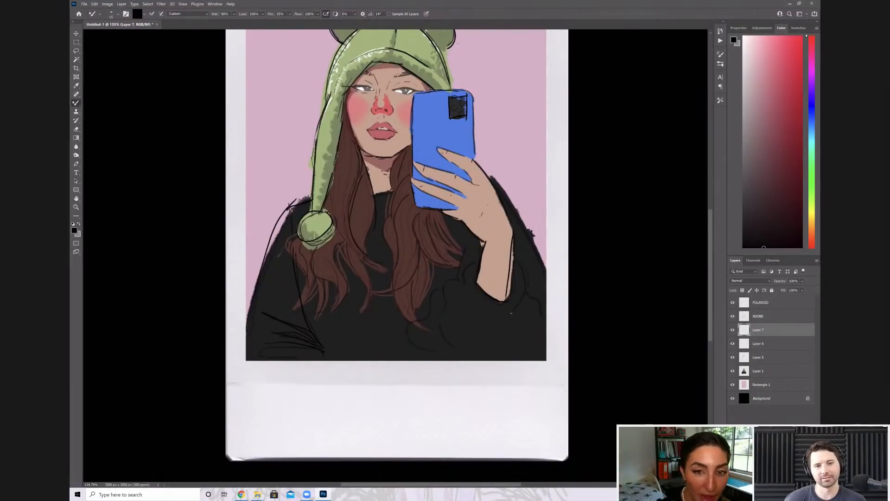
# Outline the fingers wrapped across the blue phone in black
pyautogui.click(77, 129)
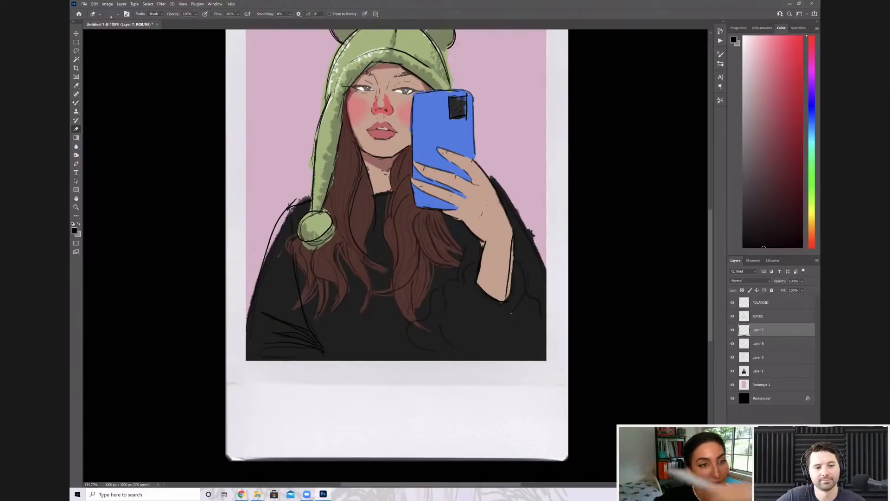
pyautogui.press('b')
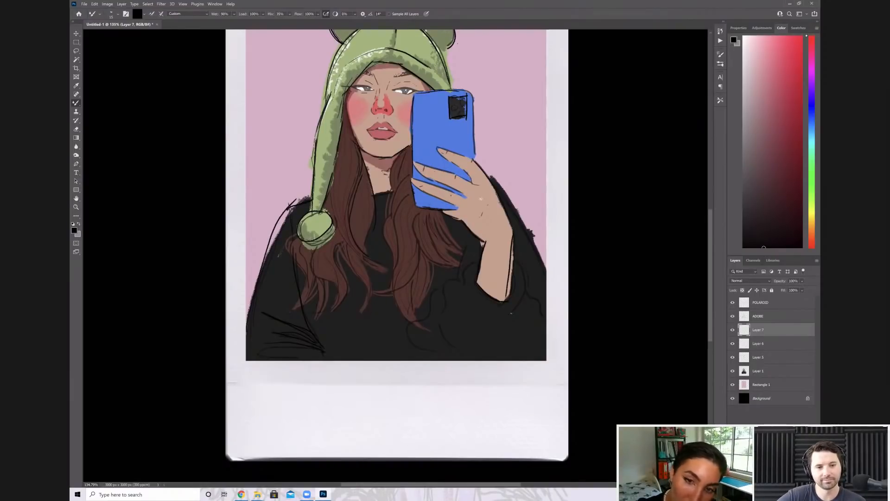
pyautogui.moveTo(423, 164); pyautogui.dragTo(472, 184)
pyautogui.moveTo(414, 163); pyautogui.dragTo(474, 196)
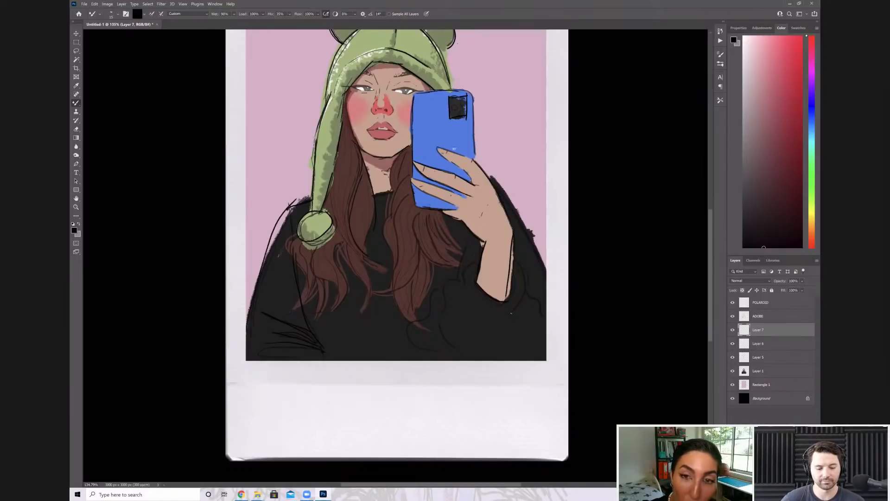
pyautogui.moveTo(412, 179)
pyautogui.mouseDown()
pyautogui.moveTo(464, 196)
pyautogui.moveTo(423, 191)
pyautogui.moveTo(453, 207)
pyautogui.mouseUp()
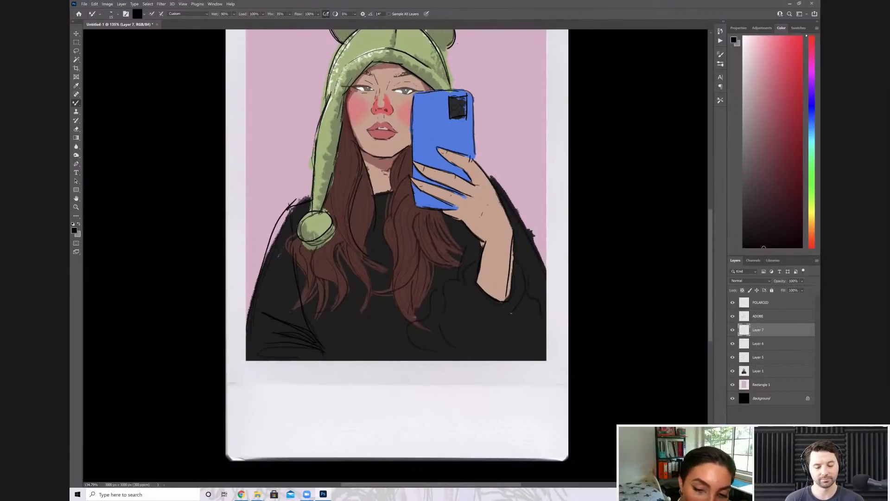
# Draw the sleeve folds around the raised forearm in black and check the line art with the ADOBE layer hidden
pyautogui.moveTo(444, 282); pyautogui.dragTo(468, 312)
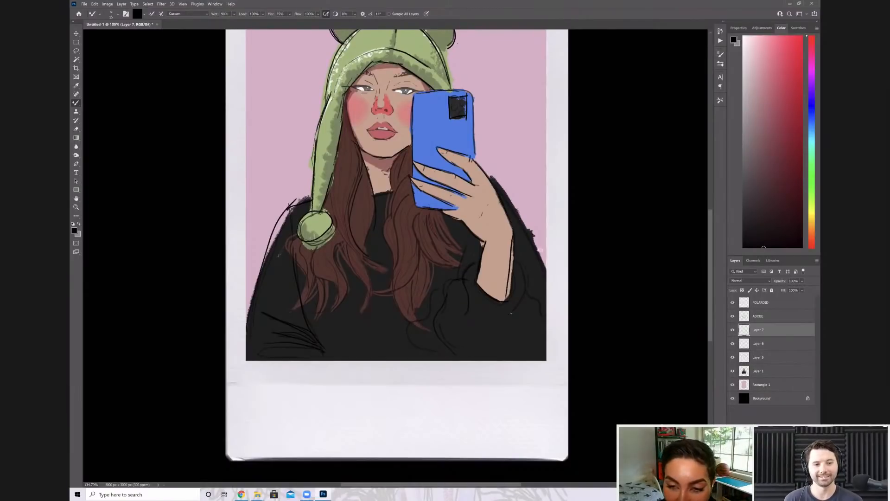
pyautogui.moveTo(513, 258); pyautogui.dragTo(544, 321)
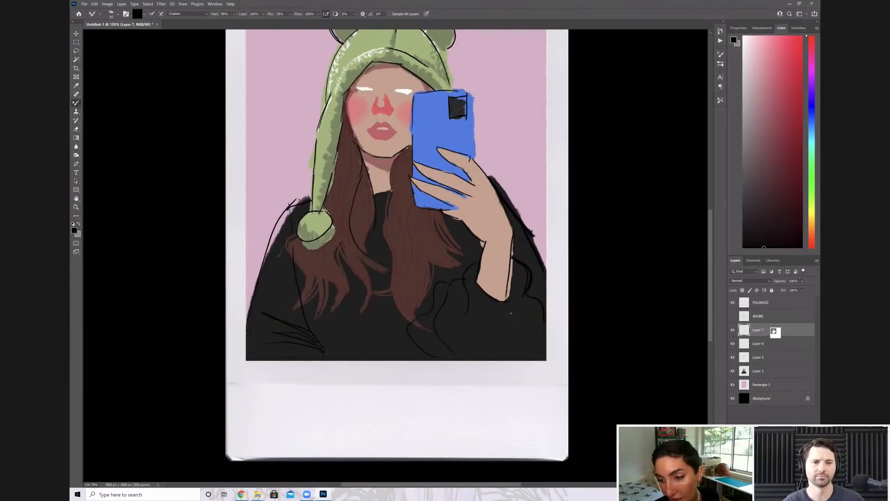
pyautogui.click(733, 316)
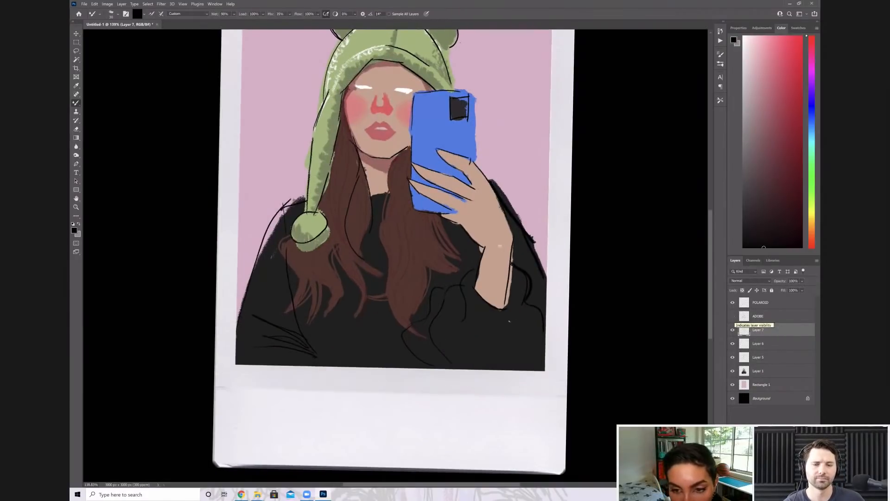
pyautogui.click(733, 316)
# Redraw the phone's outer edge from the camera-side corner down to the fingers in black on Layer 7
pyautogui.click(760, 316)
pyautogui.moveTo(472, 104); pyautogui.dragTo(498, 188)
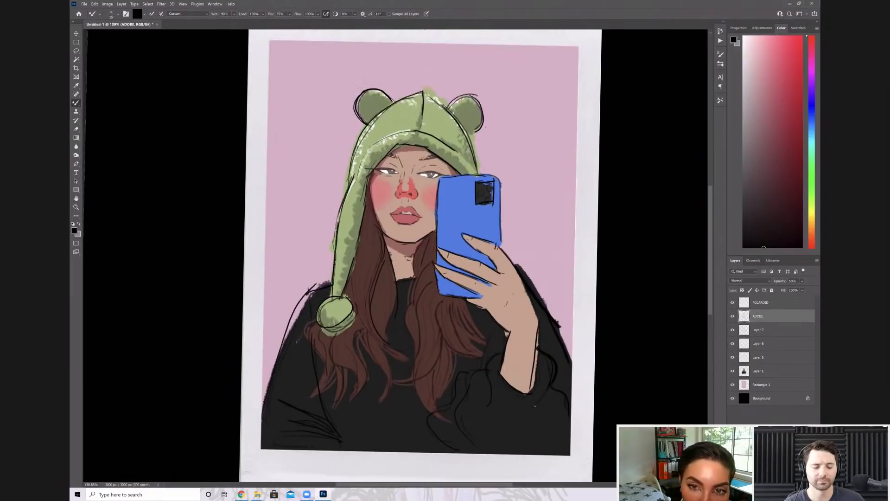
pyautogui.click(760, 330)
pyautogui.moveTo(487, 175)
pyautogui.mouseDown()
pyautogui.moveTo(500, 178)
pyautogui.moveTo(502, 236)
pyautogui.mouseUp()
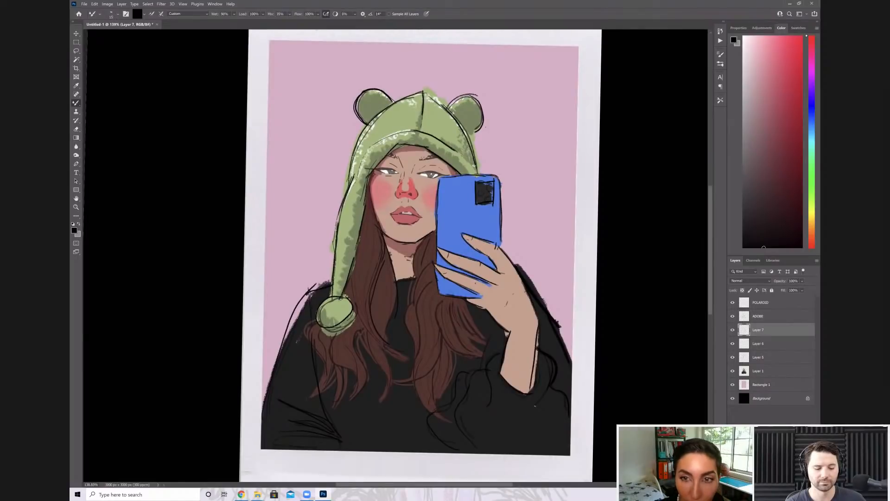
pyautogui.hotkey('ctrl', 'z')
pyautogui.moveTo(500, 178); pyautogui.dragTo(500, 246)
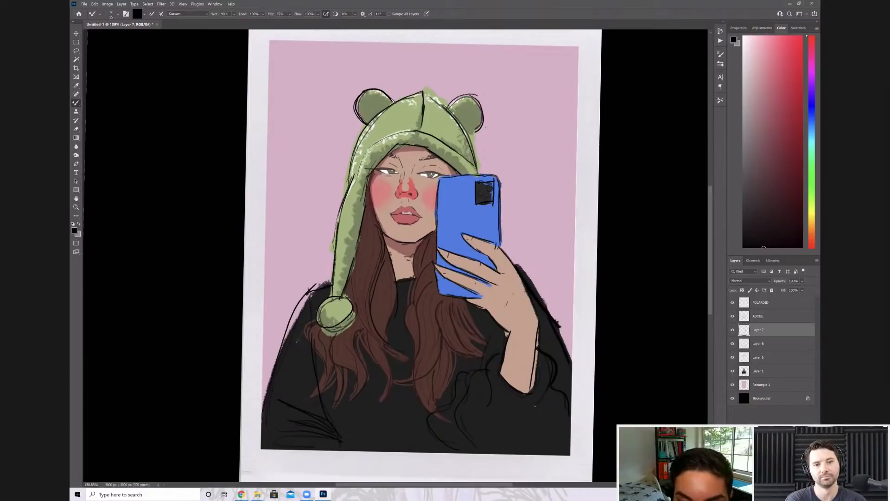
# Ink the small shadow mark at the centre of the neck in black
pyautogui.scroll(5, 466, 194)
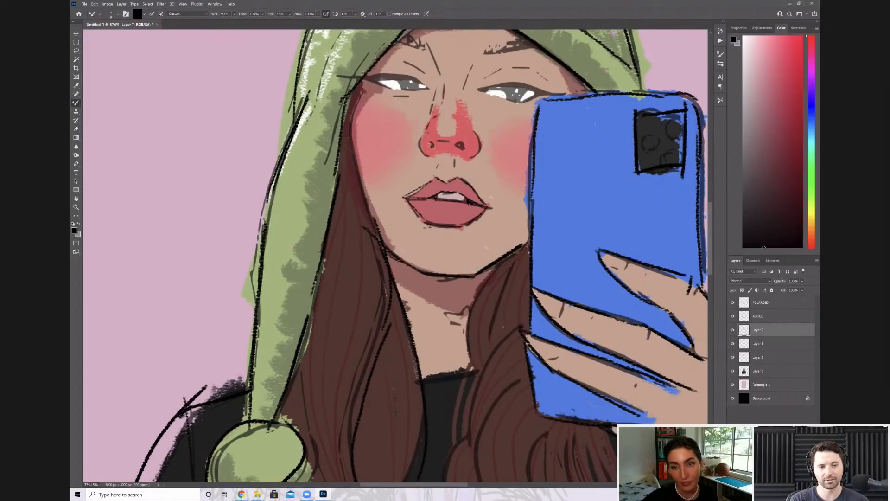
pyautogui.scroll(-5, 492, 204)
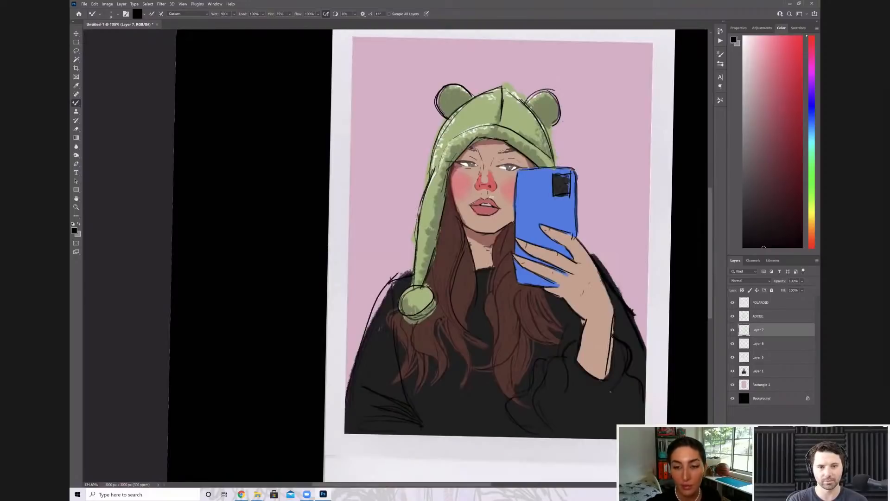
pyautogui.scroll(3, 491, 197)
pyautogui.scroll(3, 491, 197)
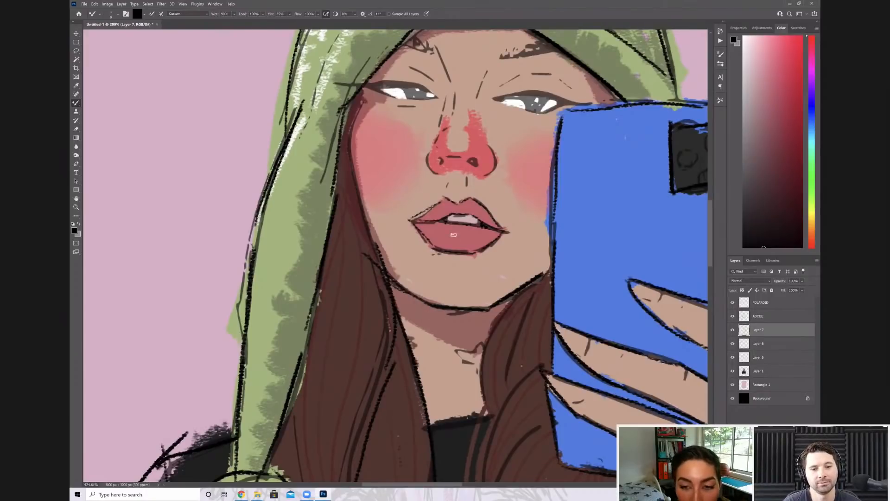
pyautogui.scroll(1, 431, 244)
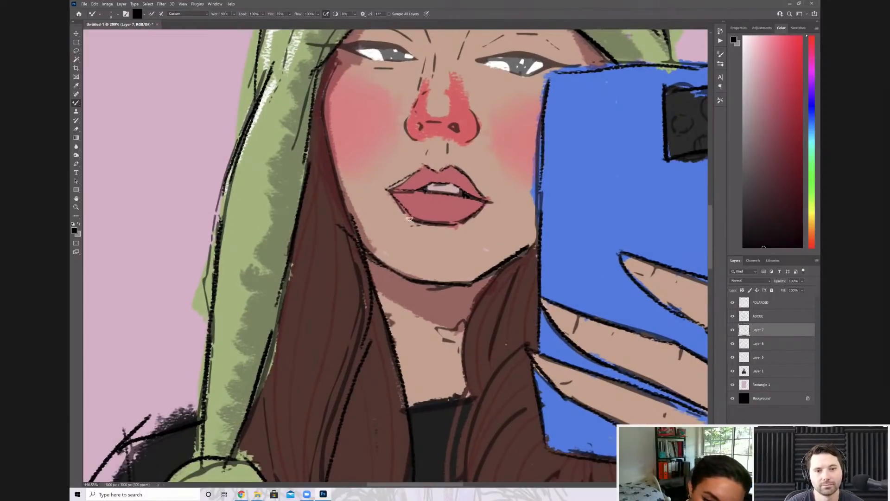
pyautogui.scroll(1, 412, 220)
pyautogui.moveTo(417, 305)
pyautogui.mouseDown()
pyautogui.moveTo(446, 293)
pyautogui.moveTo(443, 327)
pyautogui.mouseUp()
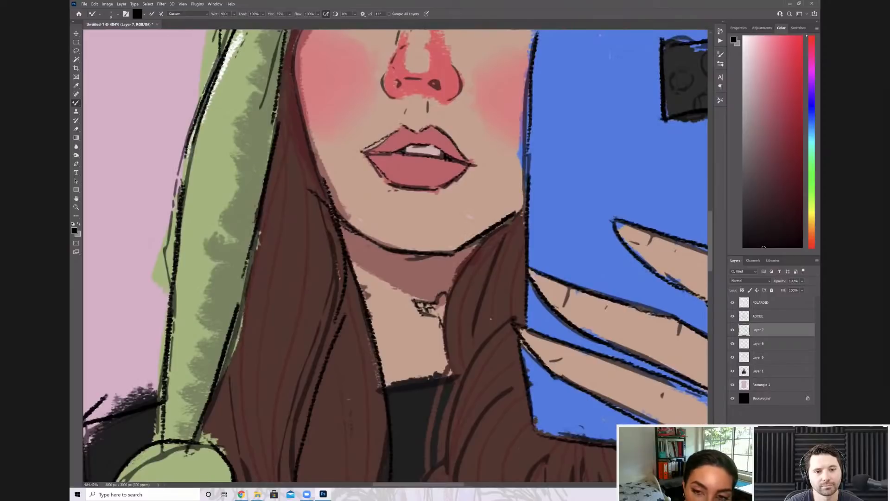
# Ink the nose in black with its outer curves, underside, nostrils and the two short lines above the lips
pyautogui.moveTo(446, 209); pyautogui.dragTo(471, 341)
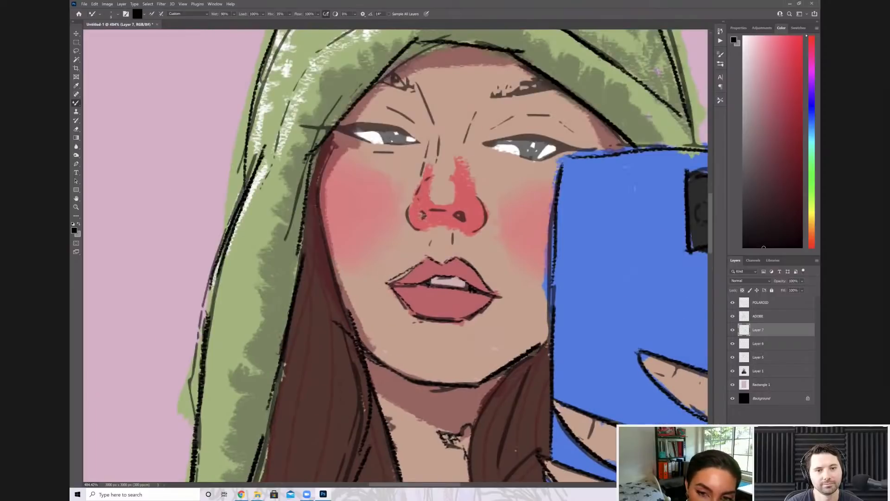
pyautogui.moveTo(454, 233); pyautogui.dragTo(454, 248)
pyautogui.moveTo(430, 238); pyautogui.dragTo(431, 247)
pyautogui.moveTo(407, 207); pyautogui.dragTo(423, 229)
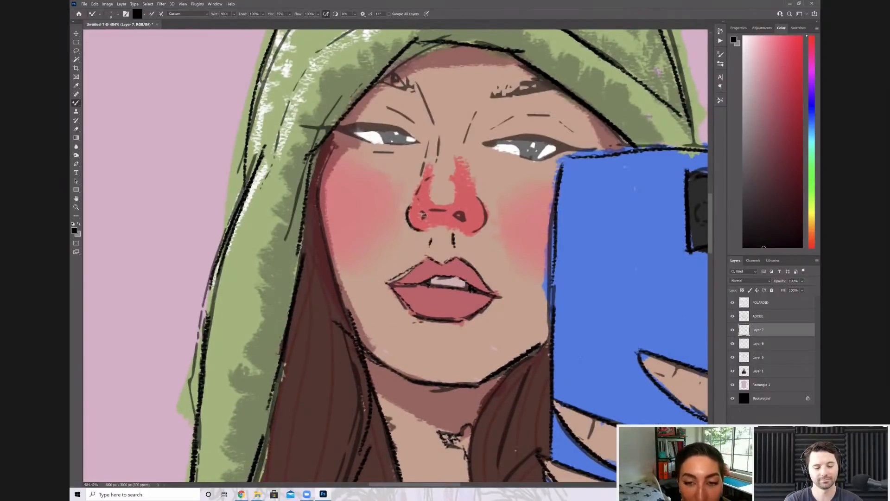
pyautogui.moveTo(472, 231)
pyautogui.mouseDown()
pyautogui.moveTo(479, 200)
pyautogui.moveTo(447, 210)
pyautogui.mouseUp()
pyautogui.moveTo(456, 214)
pyautogui.mouseDown()
pyautogui.moveTo(465, 221)
pyautogui.moveTo(425, 210)
pyautogui.mouseUp()
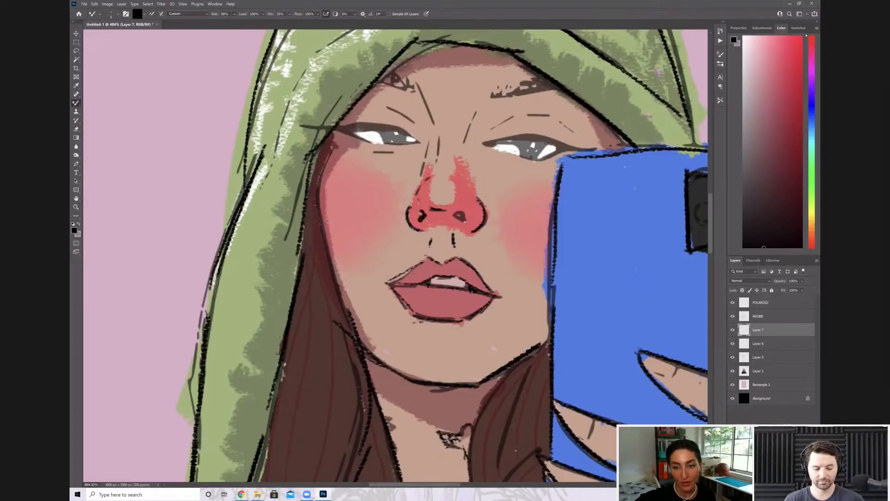
pyautogui.moveTo(423, 221)
pyautogui.mouseDown()
pyautogui.moveTo(463, 220)
pyautogui.moveTo(460, 213)
pyautogui.mouseUp()
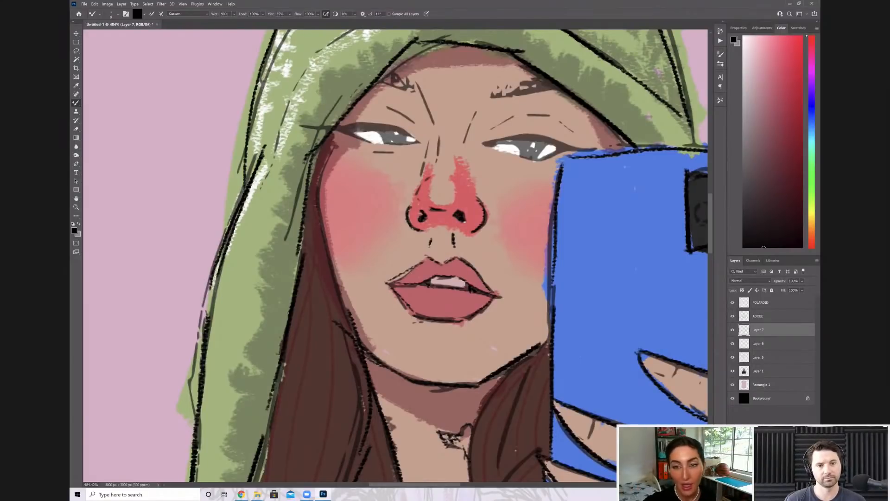
# Ink the eye farther from the phone with a winged upper lash line, a filled black iris and a lower lid
pyautogui.scroll(-5, 474, 194)
pyautogui.scroll(-3, 461, 199)
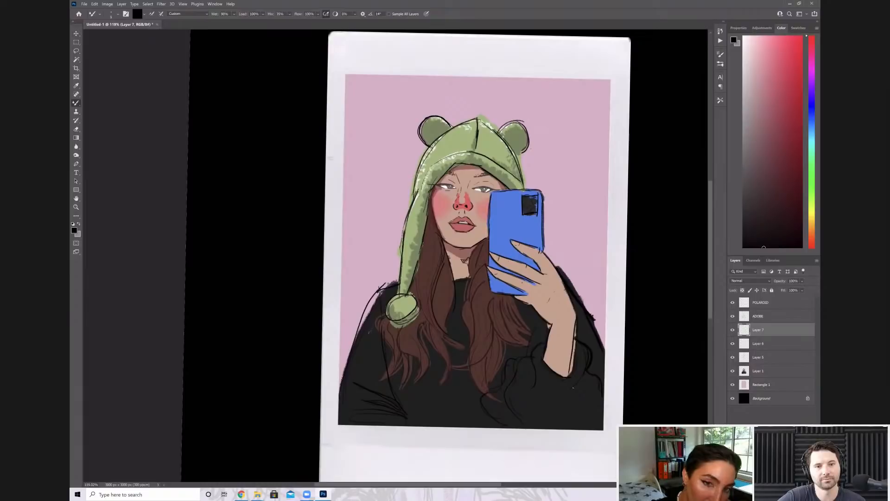
pyautogui.scroll(7, 520, 147)
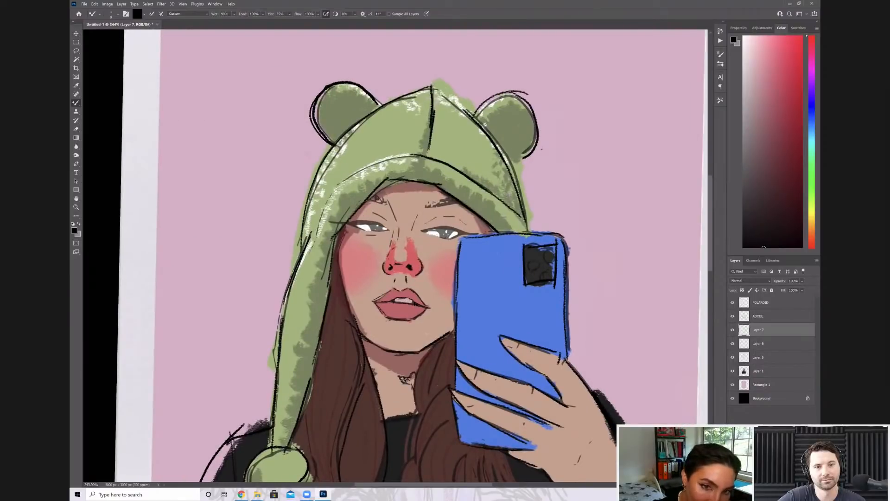
pyautogui.scroll(5, 436, 302)
pyautogui.moveTo(247, 155)
pyautogui.mouseDown()
pyautogui.moveTo(334, 159)
pyautogui.moveTo(360, 171)
pyautogui.mouseUp()
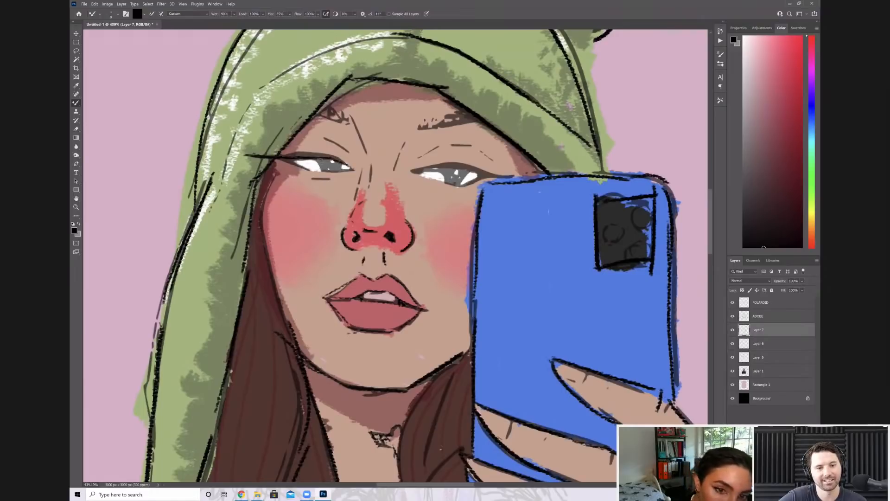
pyautogui.moveTo(278, 158)
pyautogui.mouseDown()
pyautogui.moveTo(333, 156)
pyautogui.moveTo(353, 167)
pyautogui.moveTo(324, 171)
pyautogui.moveTo(341, 164)
pyautogui.moveTo(326, 167)
pyautogui.moveTo(335, 158)
pyautogui.mouseUp()
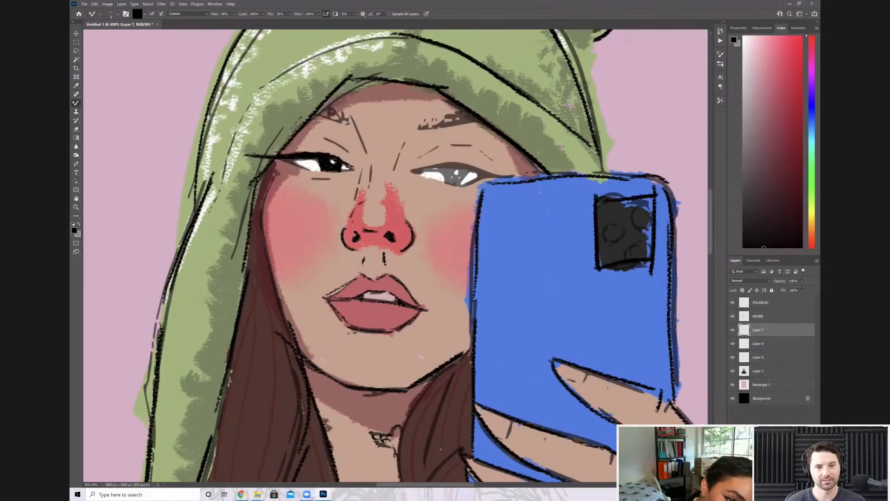
pyautogui.moveTo(321, 171); pyautogui.dragTo(353, 170)
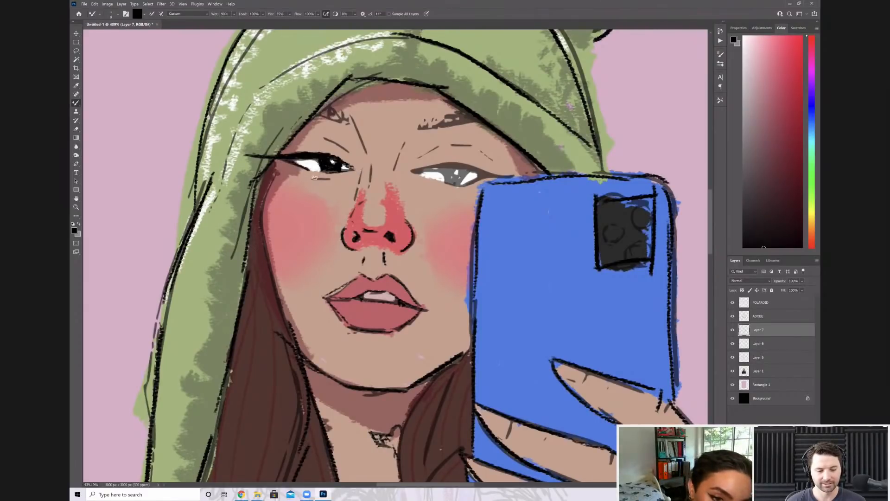
# Ink the nose-bridge and inner-brow lines and texture both eyebrows with short black strokes
pyautogui.moveTo(361, 166)
pyautogui.mouseDown()
pyautogui.moveTo(355, 204)
pyautogui.moveTo(370, 198)
pyautogui.mouseUp()
pyautogui.moveTo(349, 114); pyautogui.dragTo(366, 151)
pyautogui.moveTo(319, 114); pyautogui.dragTo(344, 123)
pyautogui.moveTo(343, 113)
pyautogui.mouseDown()
pyautogui.moveTo(350, 123)
pyautogui.moveTo(381, 75)
pyautogui.mouseUp()
pyautogui.moveTo(419, 129); pyautogui.dragTo(422, 113)
pyautogui.moveTo(423, 127); pyautogui.dragTo(435, 116)
pyautogui.moveTo(433, 126); pyautogui.dragTo(438, 116)
pyautogui.moveTo(442, 125)
pyautogui.mouseDown()
pyautogui.moveTo(448, 113)
pyautogui.moveTo(480, 120)
pyautogui.mouseUp()
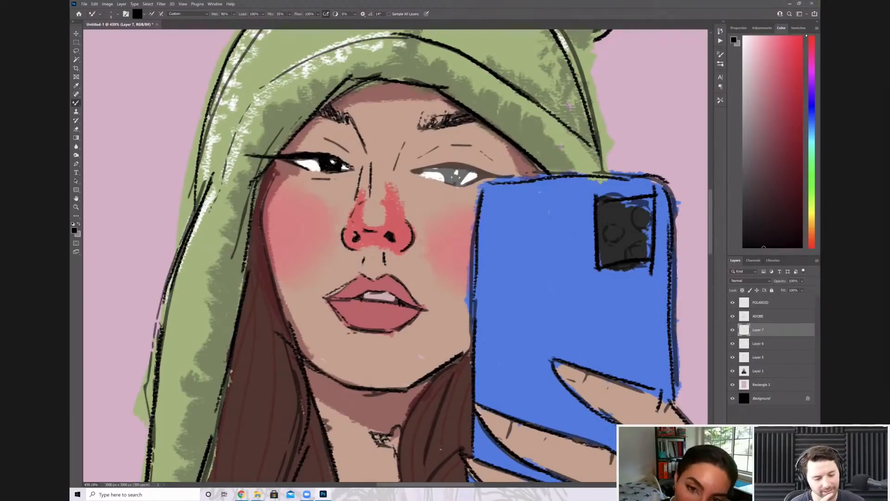
# Ink the eye beside the phone with a black upper lash line, a filled iris and a defined inner corner
pyautogui.moveTo(413, 171)
pyautogui.mouseDown()
pyautogui.moveTo(457, 164)
pyautogui.moveTo(517, 179)
pyautogui.mouseUp()
pyautogui.moveTo(461, 165)
pyautogui.mouseDown()
pyautogui.moveTo(485, 170)
pyautogui.moveTo(469, 166)
pyautogui.mouseUp()
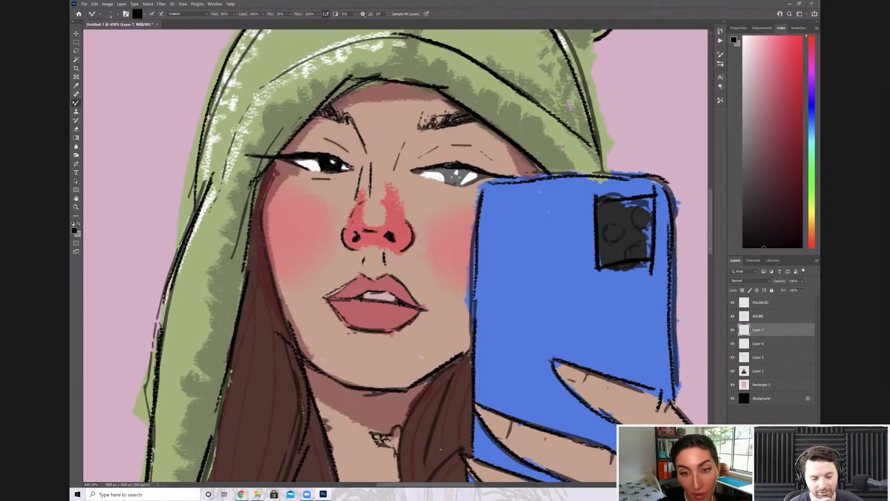
pyautogui.scroll(-1, 448, 165)
pyautogui.scroll(-2, 449, 165)
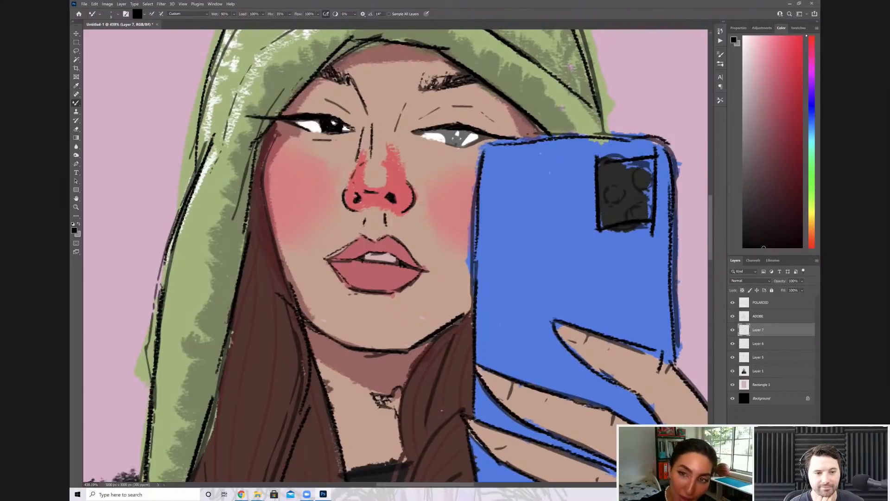
pyautogui.scroll(1, 480, 213)
pyautogui.moveTo(406, 121); pyautogui.dragTo(466, 110)
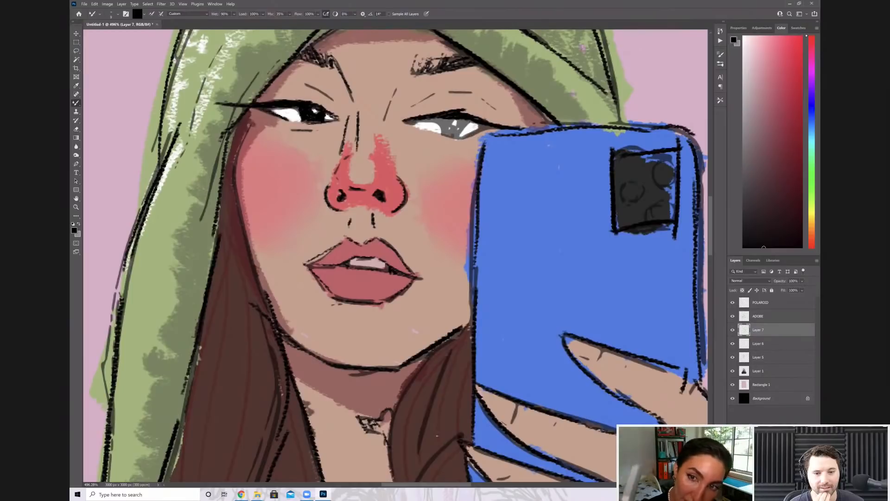
pyautogui.moveTo(454, 111)
pyautogui.mouseDown()
pyautogui.moveTo(499, 124)
pyautogui.moveTo(460, 138)
pyautogui.moveTo(436, 132)
pyautogui.mouseUp()
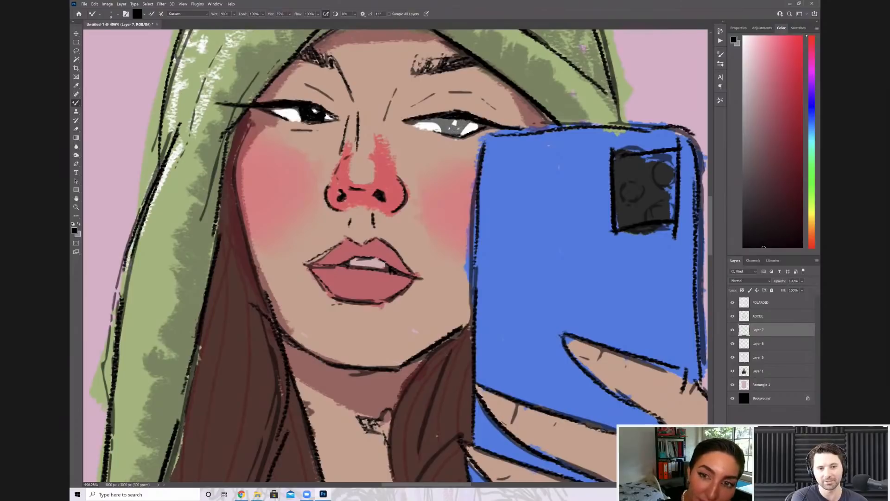
pyautogui.moveTo(442, 119)
pyautogui.mouseDown()
pyautogui.moveTo(447, 132)
pyautogui.moveTo(465, 132)
pyautogui.mouseUp()
pyautogui.moveTo(406, 124); pyautogui.dragTo(416, 119)
# Darken the eyelid crease lines above both eyes and check the line art with the ADOBE layer hidden
pyautogui.scroll(-4, 505, 241)
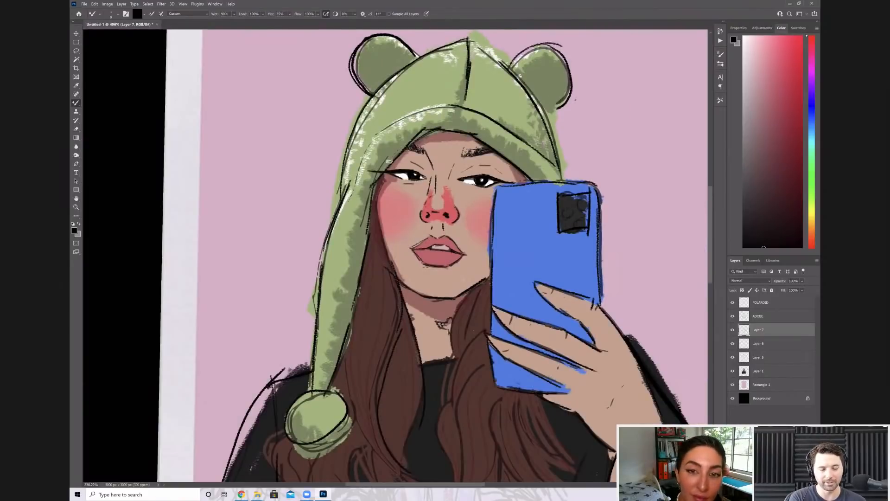
pyautogui.scroll(1, 505, 241)
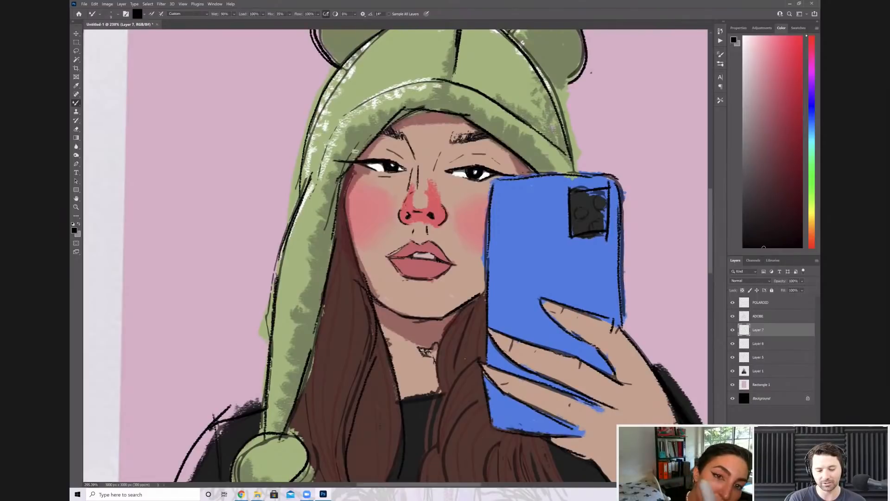
pyautogui.scroll(2, 355, 151)
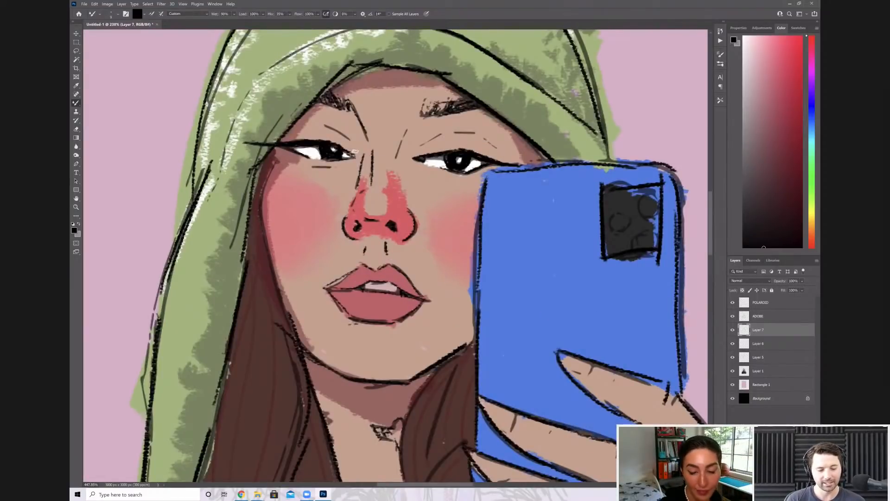
pyautogui.scroll(1, 509, 139)
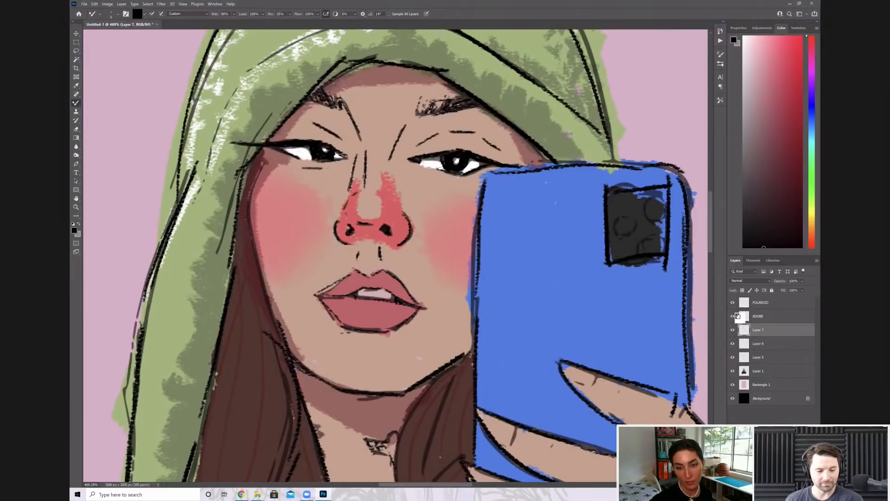
pyautogui.scroll(-2, 395, 255)
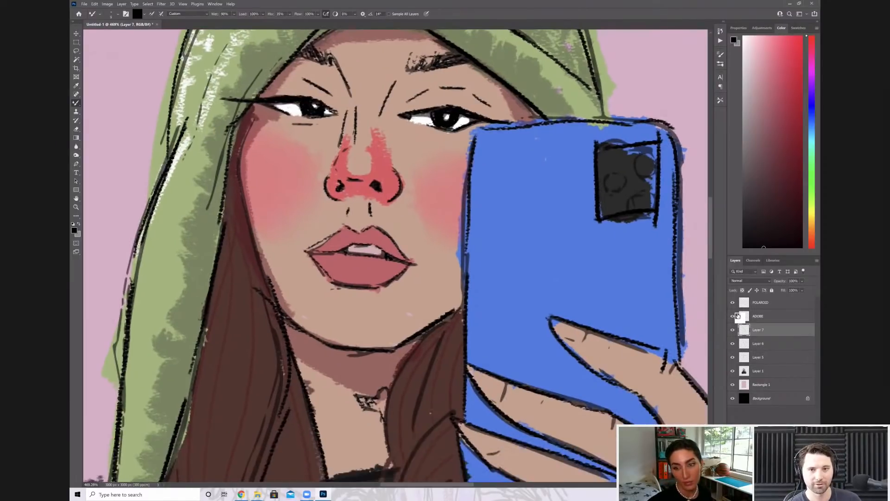
pyautogui.scroll(-5, 439, 241)
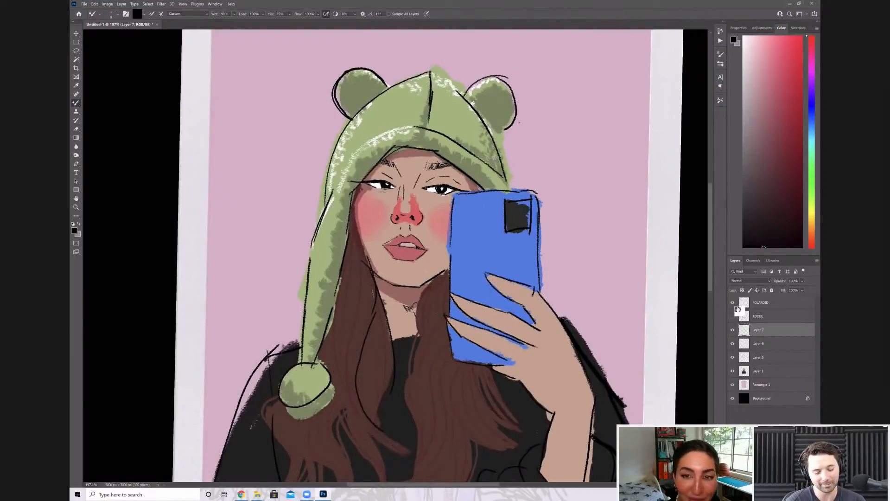
# Ink black outlines for the fingernails on the three fingers gripping the phone on Layer 7
pyautogui.scroll(-4, 494, 228)
pyautogui.scroll(-3, 396, 255)
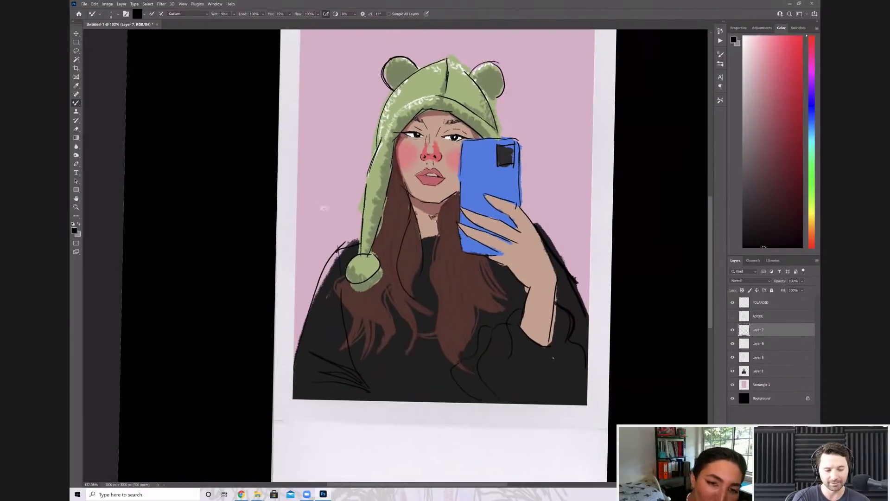
pyautogui.scroll(3, 350, 200)
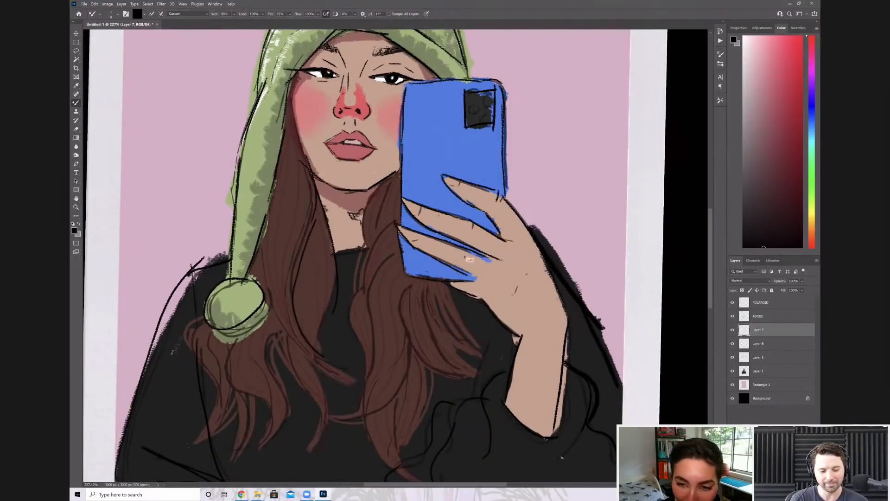
pyautogui.scroll(4, 474, 242)
pyautogui.moveTo(437, 146); pyautogui.dragTo(416, 137)
pyautogui.moveTo(316, 204); pyautogui.dragTo(339, 212)
pyautogui.moveTo(304, 270); pyautogui.dragTo(338, 279)
# Ink short black joint creases across the three fingers holding the phone
pyautogui.moveTo(474, 235); pyautogui.dragTo(469, 259)
pyautogui.moveTo(546, 172); pyautogui.dragTo(543, 190)
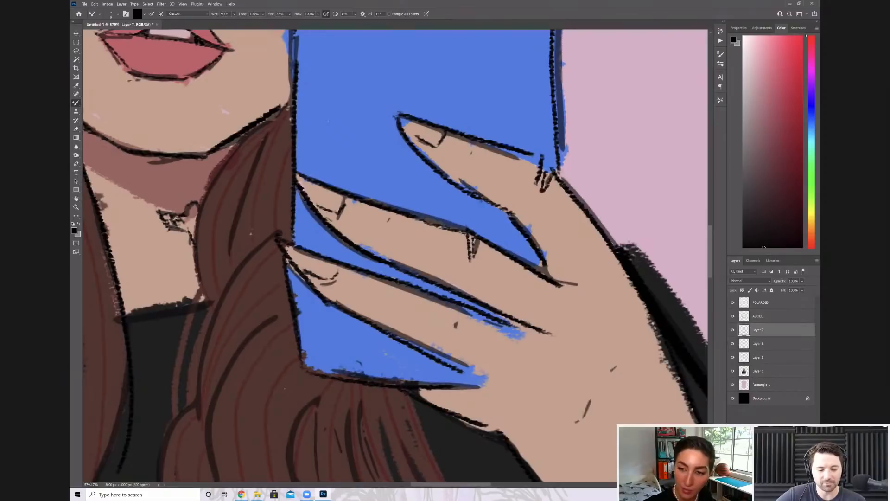
pyautogui.moveTo(471, 143); pyautogui.dragTo(470, 162)
pyautogui.moveTo(386, 213); pyautogui.dragTo(384, 228)
pyautogui.moveTo(448, 308)
pyautogui.mouseDown()
pyautogui.moveTo(429, 344)
pyautogui.moveTo(445, 324)
pyautogui.mouseUp()
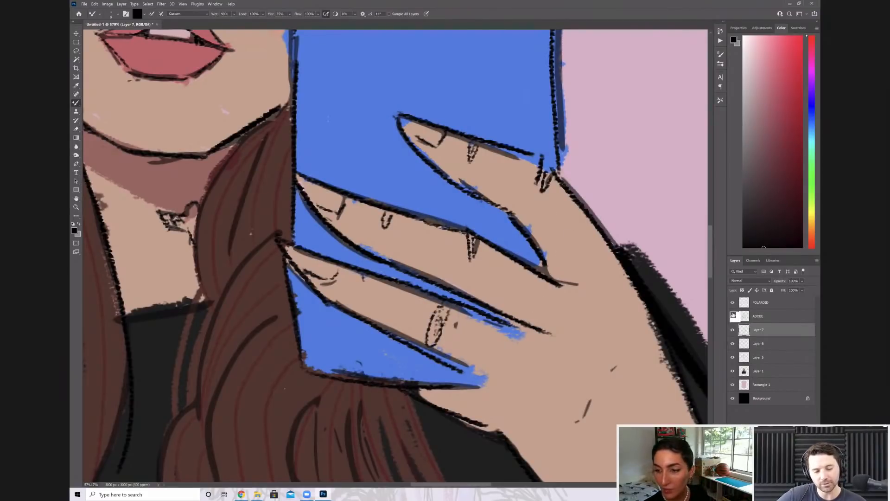
# Ink two short curved black knuckle marks on the back of the hand
pyautogui.scroll(-3, 395, 256)
pyautogui.hscroll(1, 395, 256)
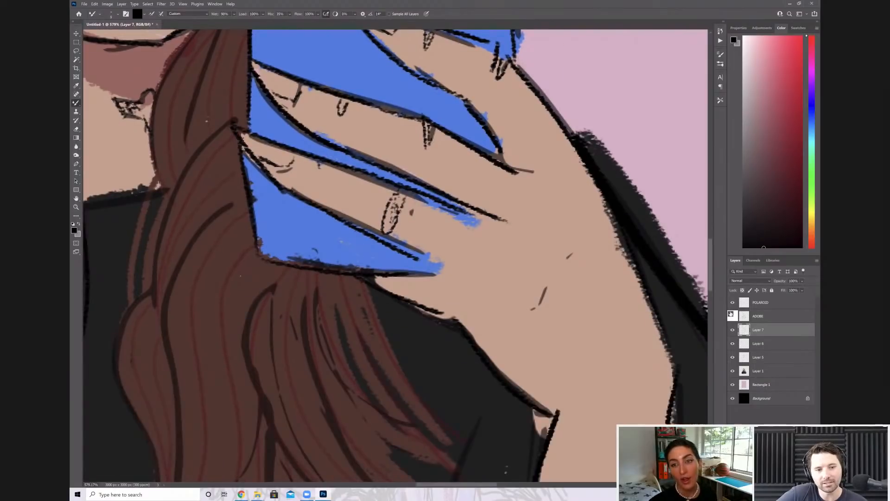
pyautogui.moveTo(532, 308); pyautogui.dragTo(544, 277)
pyautogui.moveTo(560, 255)
pyautogui.mouseDown()
pyautogui.moveTo(568, 251)
pyautogui.moveTo(561, 215)
pyautogui.mouseUp()
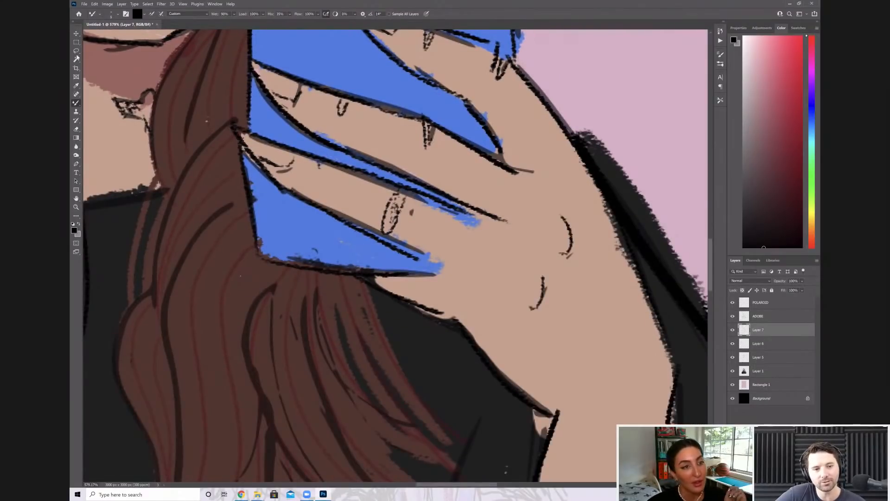
# Examine the whole Polaroid composition and the face line art with the ADOBE layer hidden
pyautogui.scroll(-5, 395, 256)
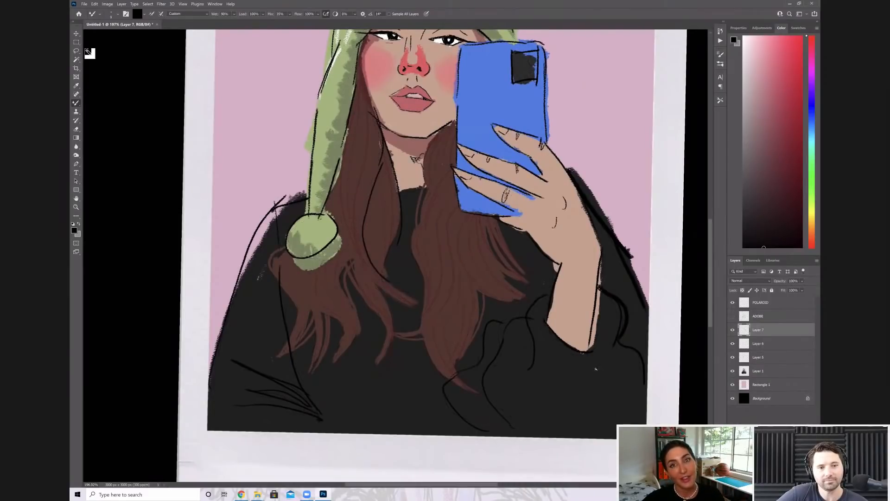
pyautogui.scroll(-5, 395, 256)
pyautogui.scroll(-3, 395, 256)
pyautogui.click(76, 60)
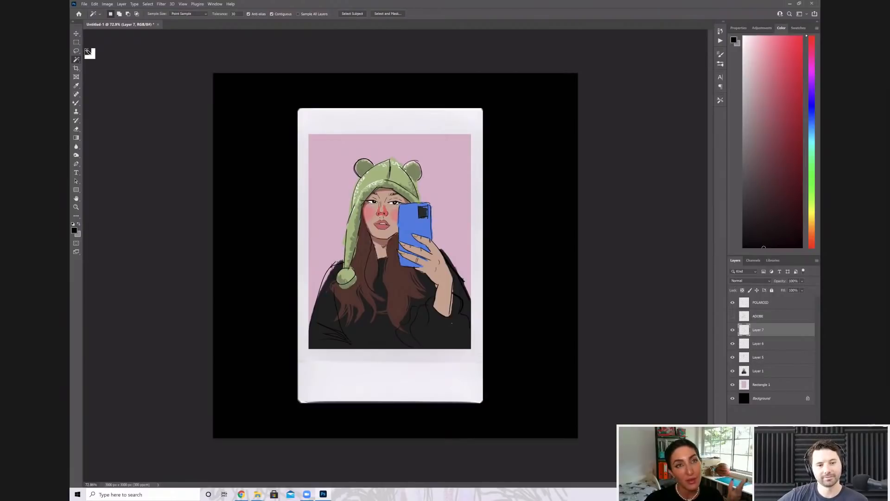
pyautogui.scroll(5, 396, 277)
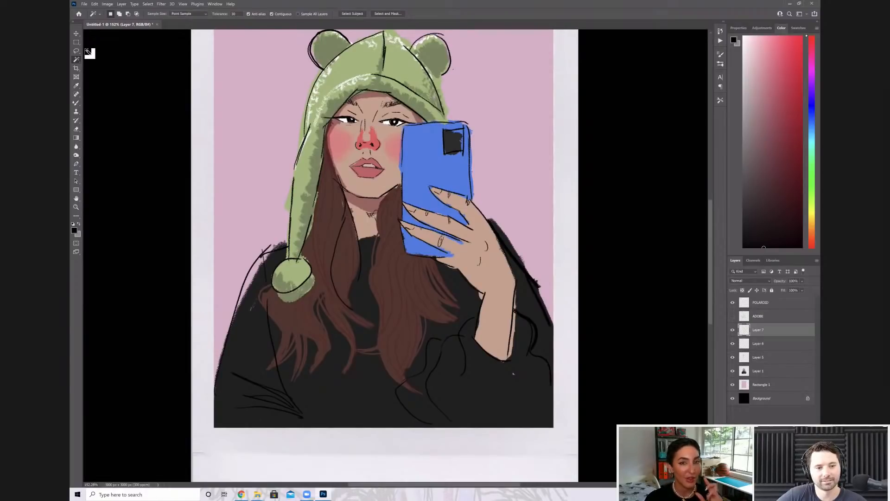
pyautogui.scroll(-3, 88, 51)
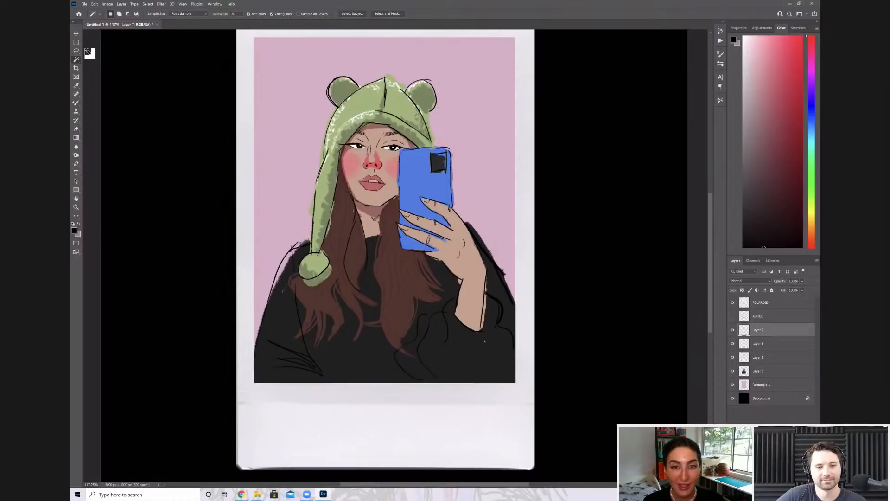
pyautogui.scroll(-5, 298, 96)
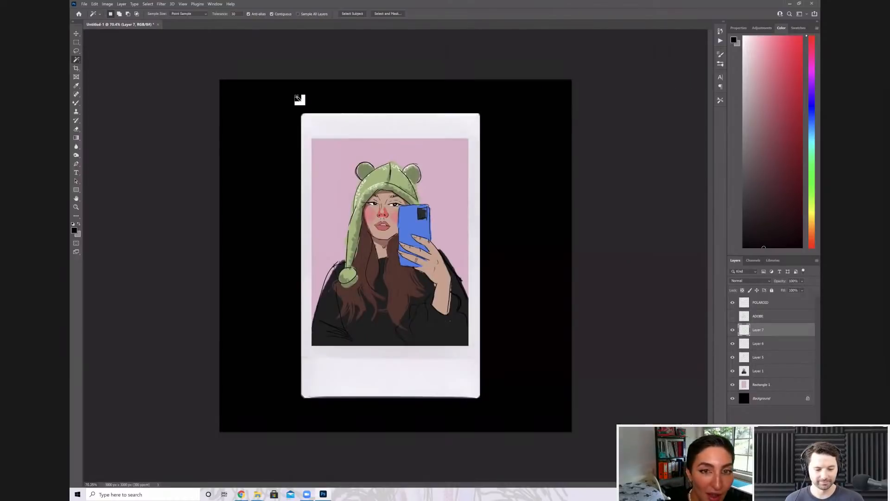
pyautogui.scroll(5, 298, 97)
pyautogui.scroll(3, 298, 96)
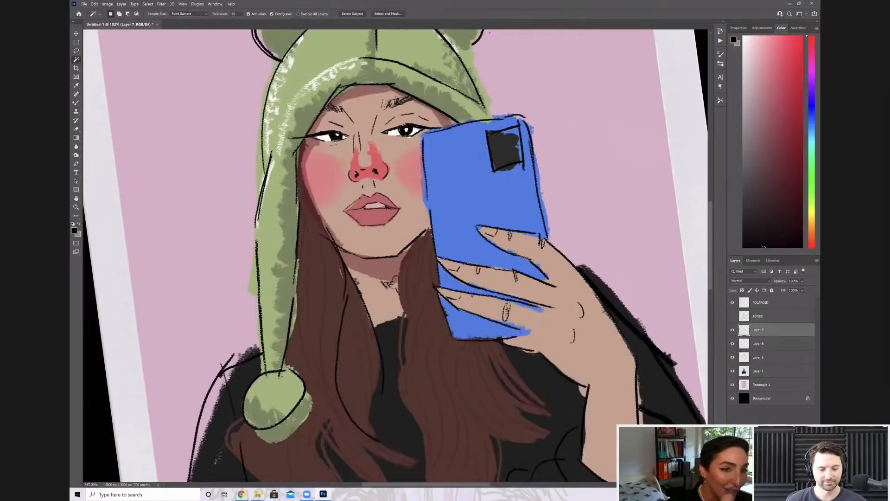
pyautogui.scroll(2, 298, 96)
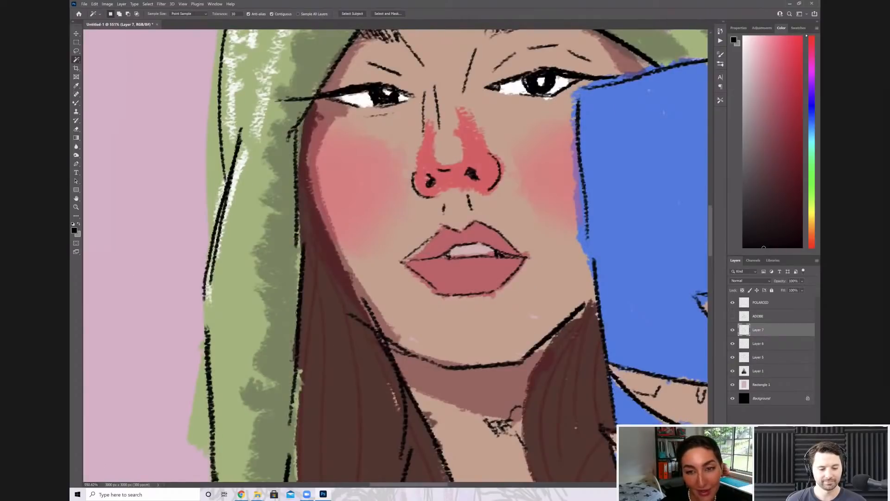
pyautogui.scroll(-4, 298, 96)
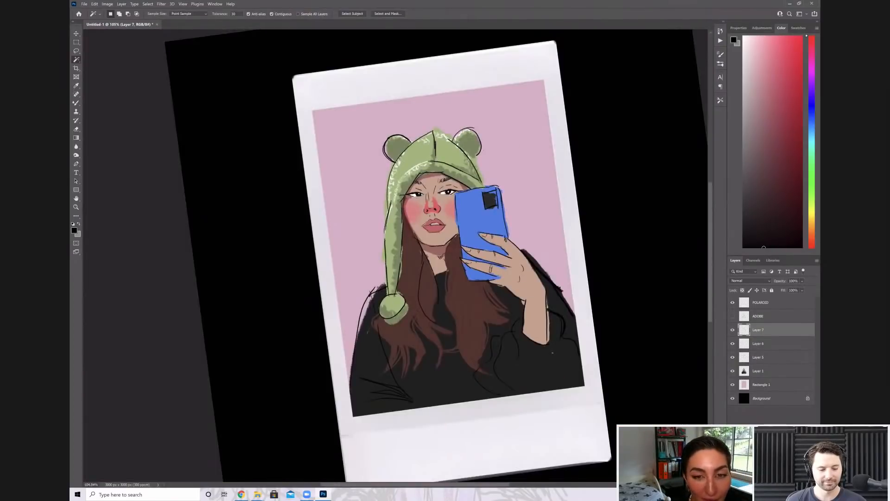
# Return to the Mixer Brush and inspect the linework around the face, phone and fingers
pyautogui.click(76, 103)
pyautogui.scroll(6, 411, 202)
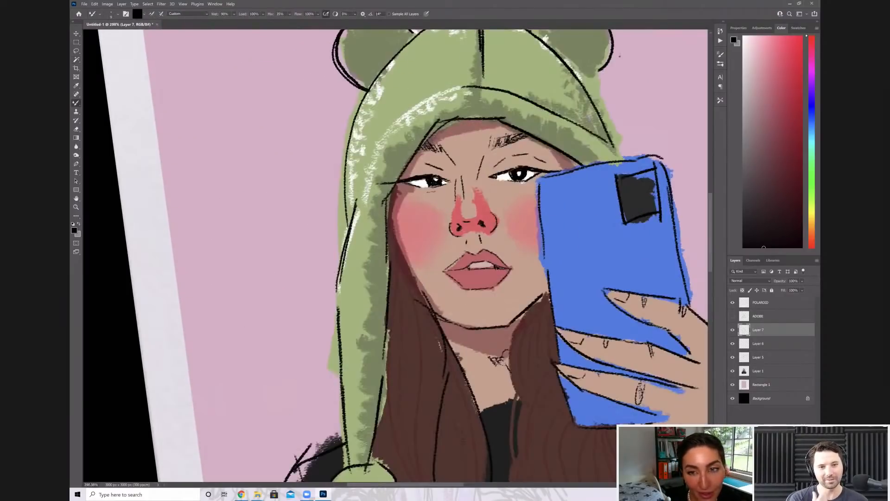
pyautogui.scroll(3, 438, 213)
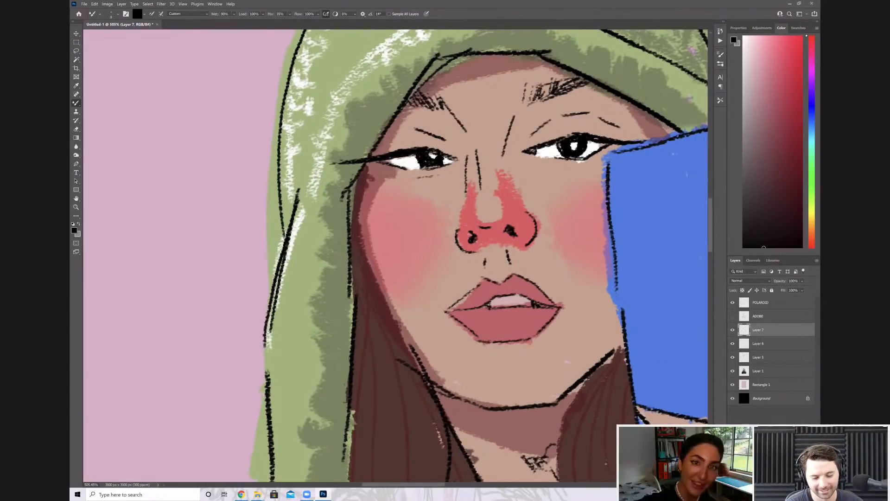
pyautogui.moveTo(431, 260); pyautogui.dragTo(356, 229)
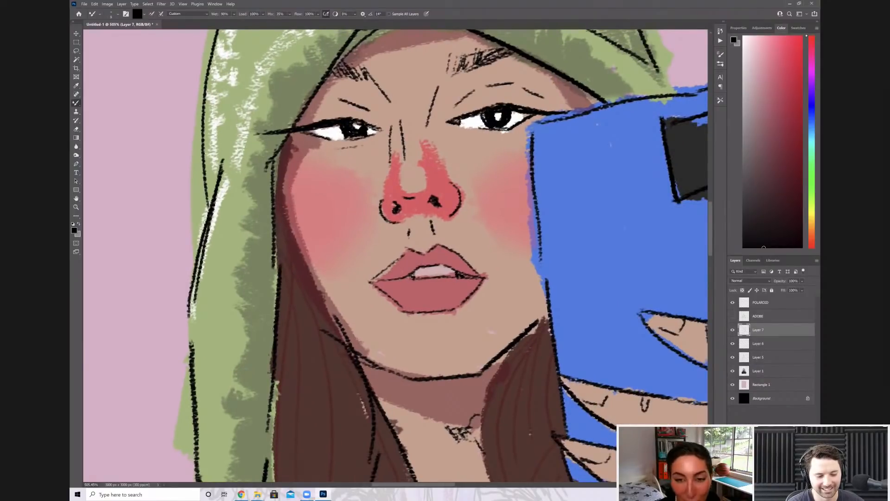
pyautogui.moveTo(491, 251); pyautogui.dragTo(299, 261)
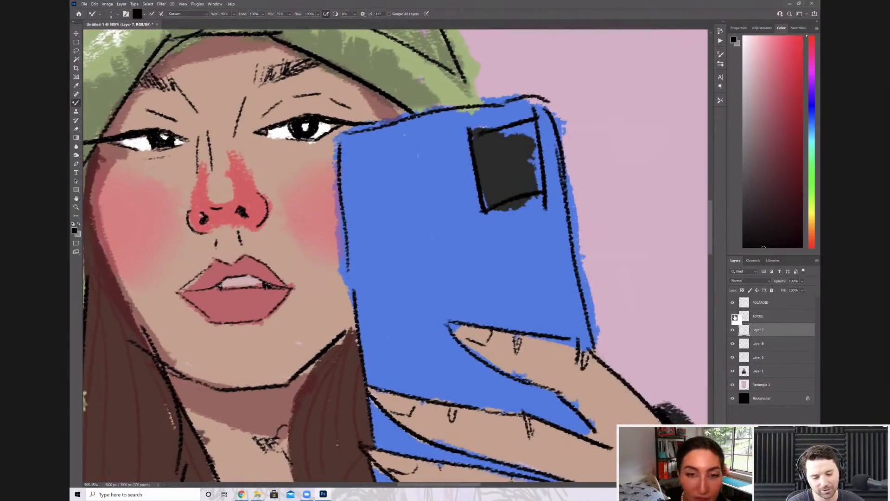
pyautogui.scroll(-5, 393, 160)
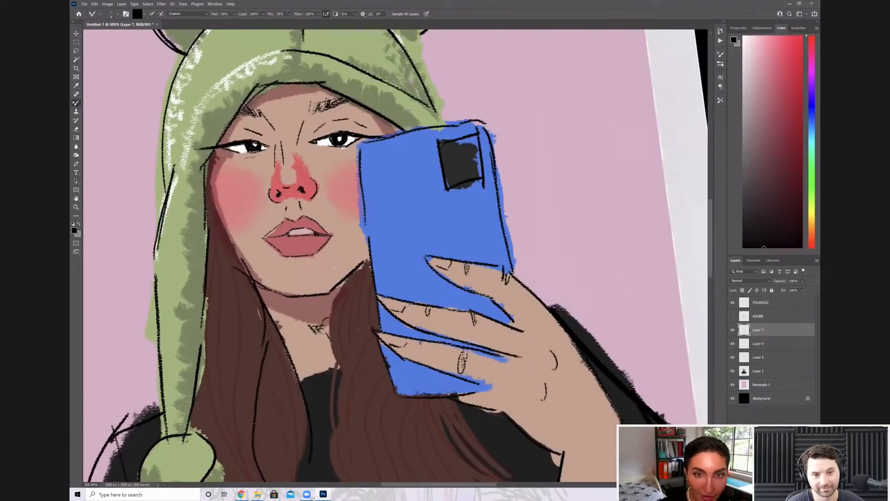
pyautogui.hotkey('ctrl', '0')
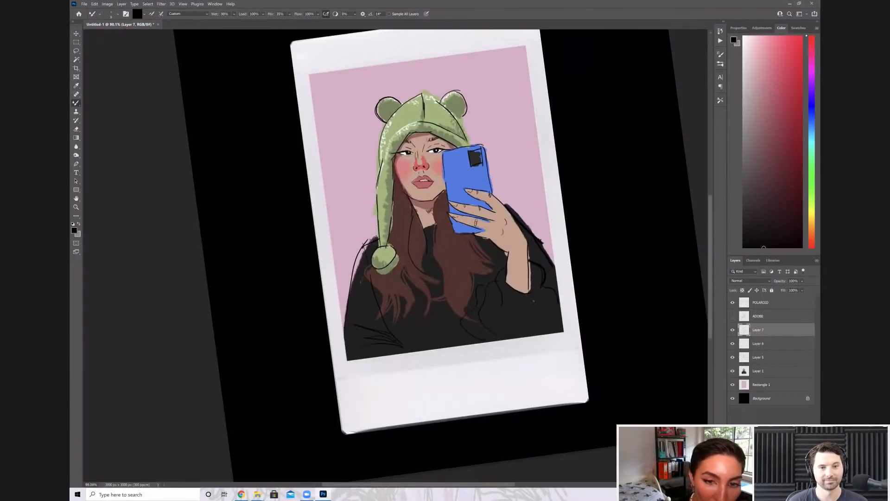
# With the ADOBE layer shown and a larger brush, ink black contours along the hair strands beside the neck and phone edge
pyautogui.scroll(5, 491, 255)
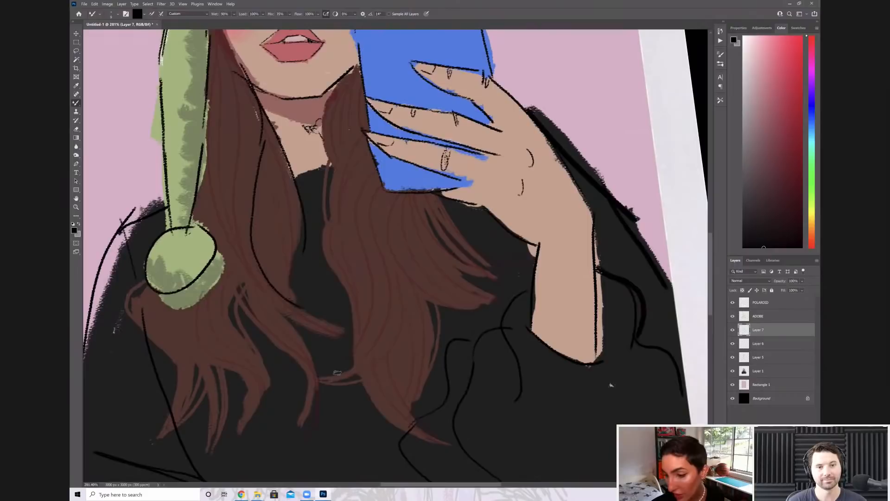
pyautogui.press(']')
pyautogui.press(']')
pyautogui.press(']')
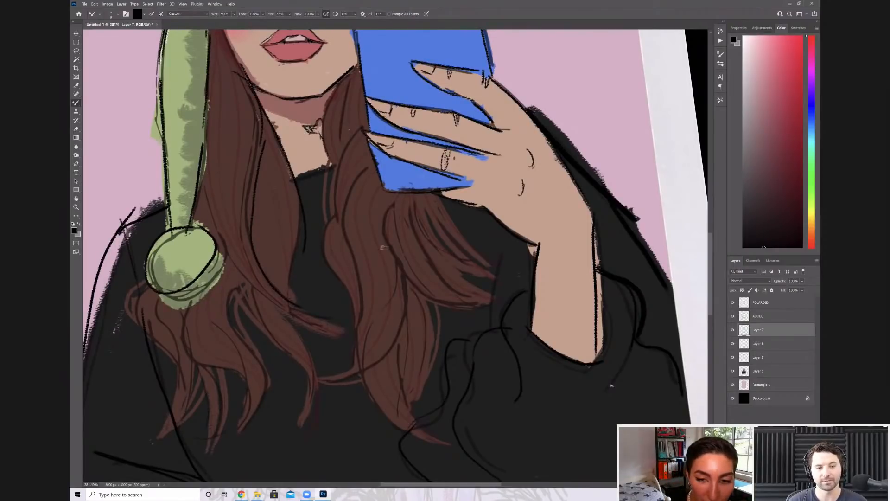
pyautogui.moveTo(369, 117); pyautogui.dragTo(344, 140)
pyautogui.moveTo(327, 173); pyautogui.dragTo(351, 243)
pyautogui.moveTo(378, 161); pyautogui.dragTo(345, 232)
pyautogui.moveTo(349, 242); pyautogui.dragTo(365, 339)
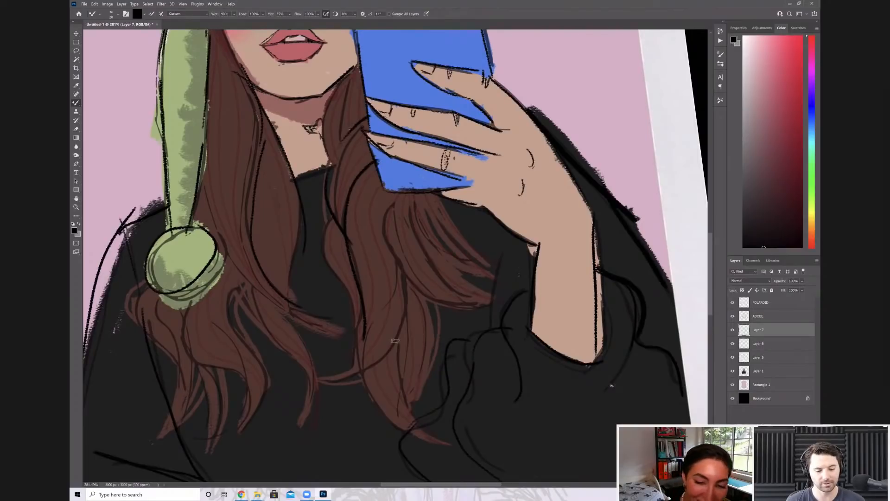
# Ink the long curving hair locks that sweep below the phone and across the sweater in black
pyautogui.moveTo(398, 272); pyautogui.dragTo(314, 385)
pyautogui.moveTo(394, 195); pyautogui.dragTo(504, 312)
pyautogui.moveTo(408, 194)
pyautogui.mouseDown()
pyautogui.moveTo(464, 283)
pyautogui.moveTo(430, 218)
pyautogui.moveTo(498, 264)
pyautogui.mouseUp()
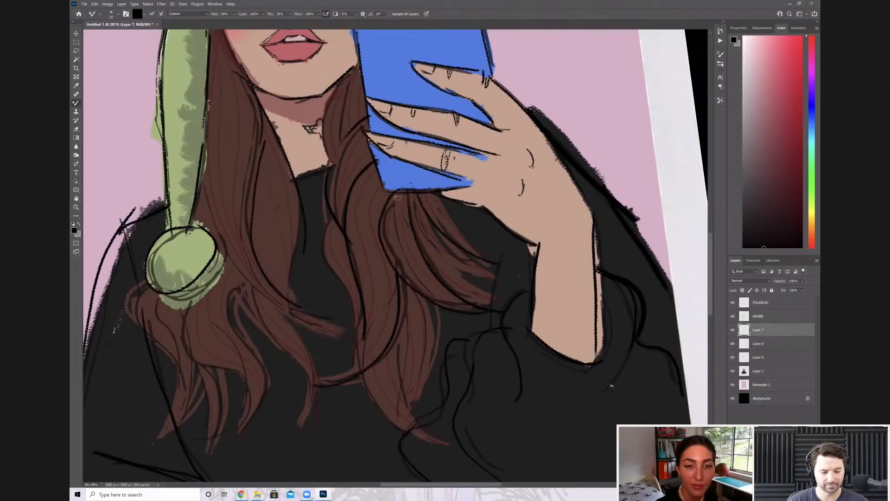
pyautogui.moveTo(398, 198); pyautogui.dragTo(372, 104)
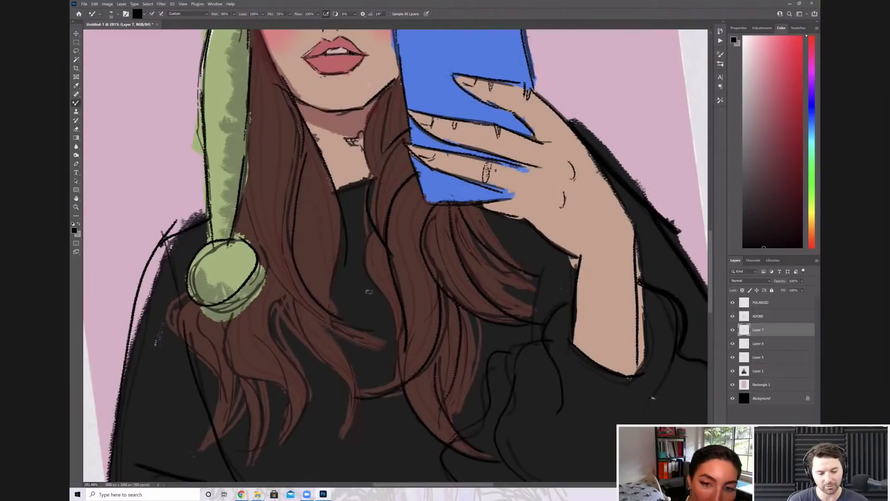
pyautogui.moveTo(370, 291); pyautogui.dragTo(380, 314)
# Ink black contours on the wavy hair locks and tips below the hat's pompom, undoing stray strokes
pyautogui.scroll(-5, 437, 236)
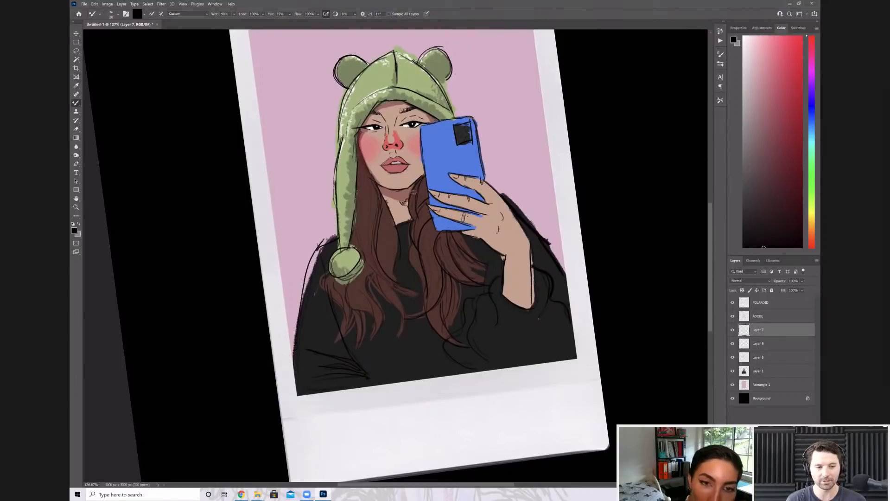
pyautogui.scroll(4, 370, 393)
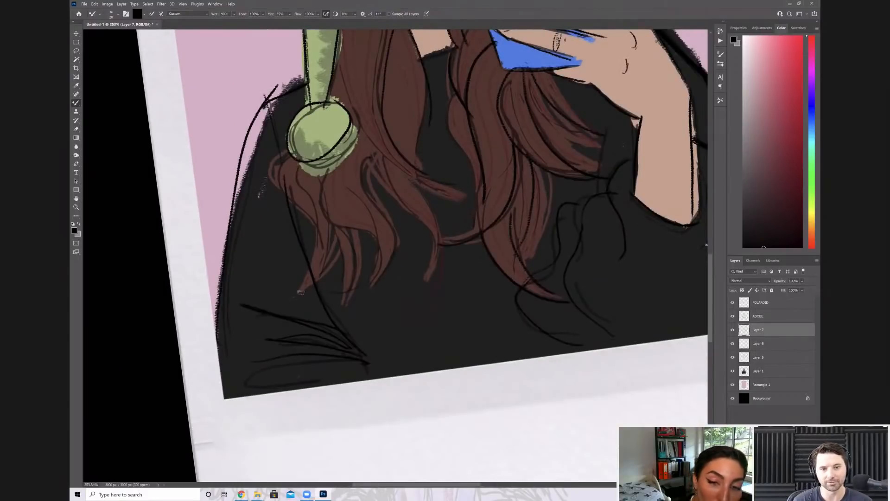
pyautogui.hotkey('ctrl', 'z')
pyautogui.hotkey('ctrl', 'z')
pyautogui.hotkey('ctrl', 'z')
pyautogui.hotkey('ctrl', 'z')
pyautogui.hotkey('ctrl', 'z')
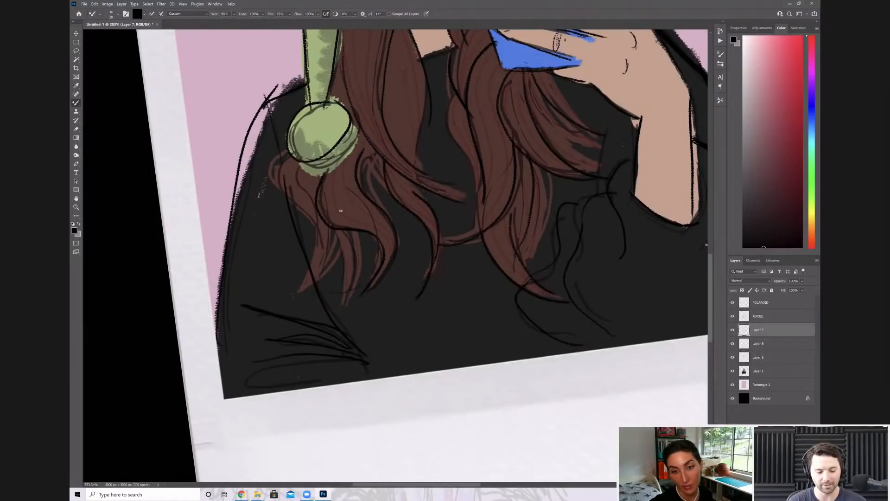
pyautogui.moveTo(283, 161)
pyautogui.mouseDown()
pyautogui.moveTo(291, 209)
pyautogui.moveTo(325, 263)
pyautogui.mouseUp()
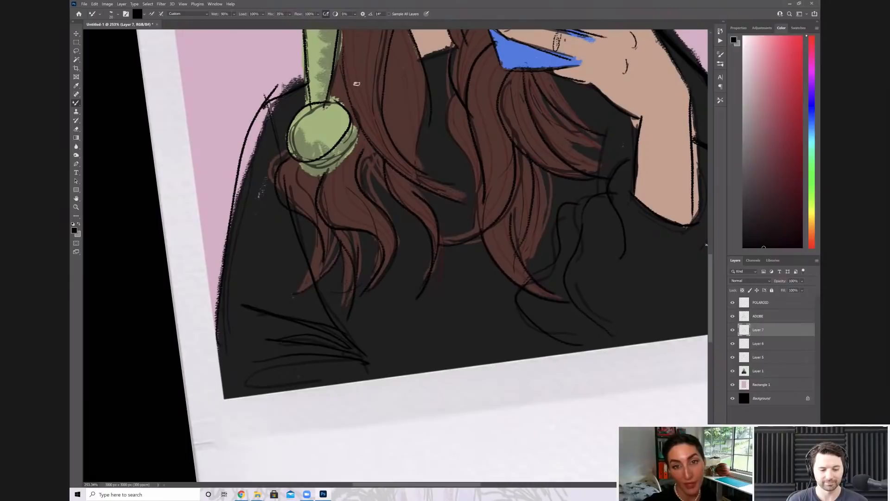
# Add fine black strand lines to the hair between the hat's ear flap and the jaw, undoing an unwanted stroke
pyautogui.scroll(-5, 420, 250)
pyautogui.moveTo(419, 250); pyautogui.dragTo(443, 314)
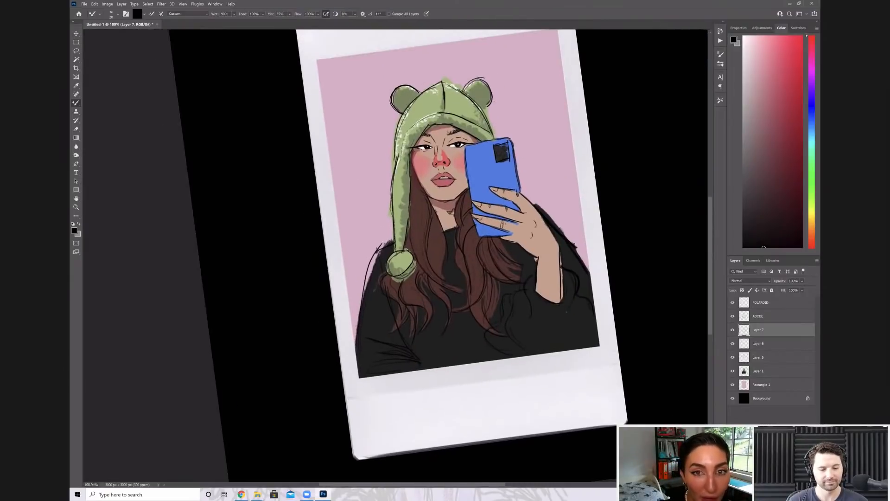
pyautogui.scroll(5, 456, 230)
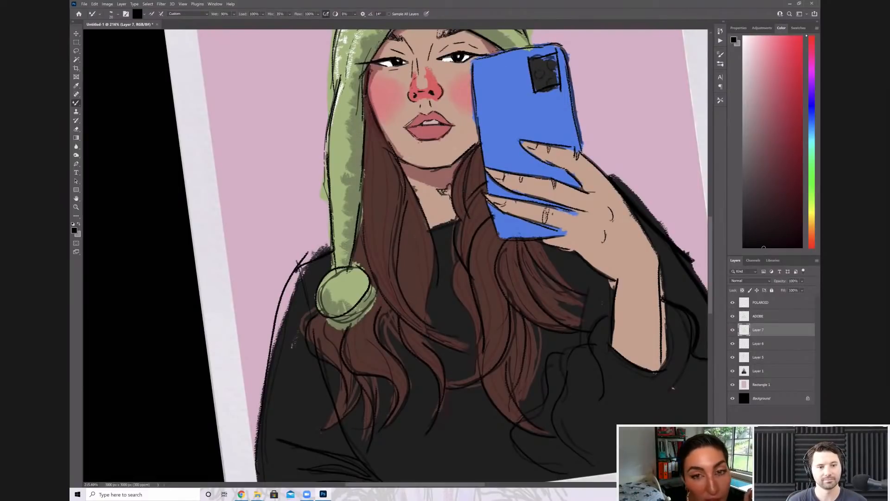
pyautogui.moveTo(365, 80); pyautogui.dragTo(362, 136)
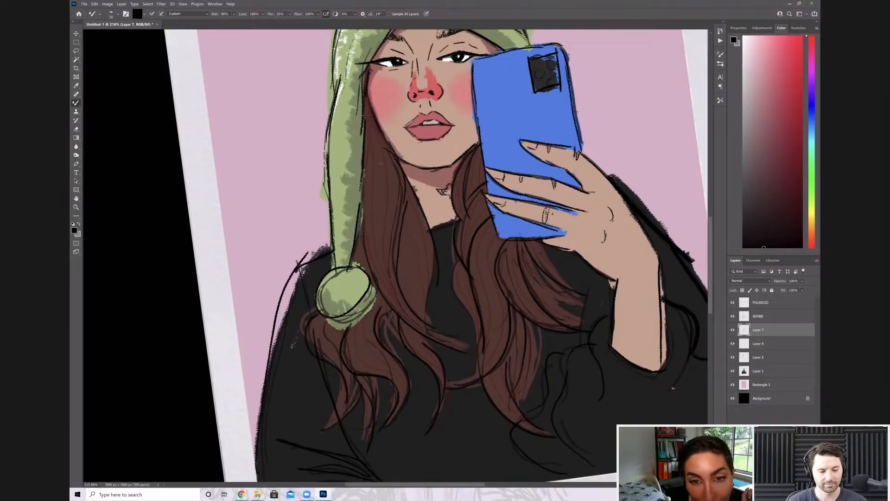
pyautogui.hotkey('ctrl', 'z')
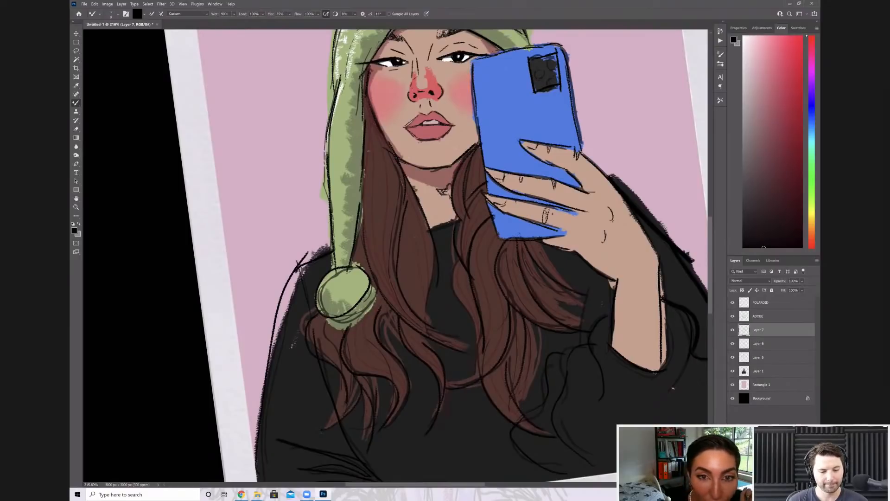
pyautogui.moveTo(379, 139); pyautogui.dragTo(378, 172)
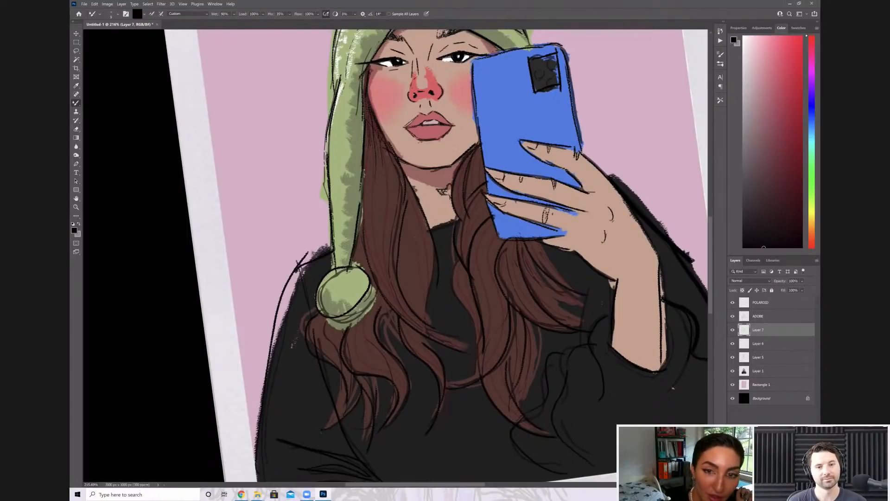
pyautogui.moveTo(392, 172); pyautogui.dragTo(392, 222)
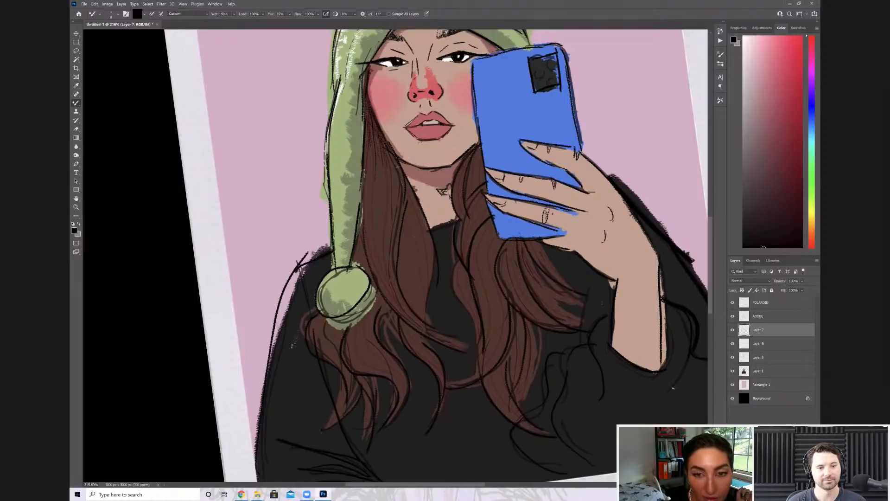
# Add fine black strand lines to the hair beside the neck and to the wavy locks beneath the hat's pompom
pyautogui.moveTo(395, 180); pyautogui.dragTo(394, 200)
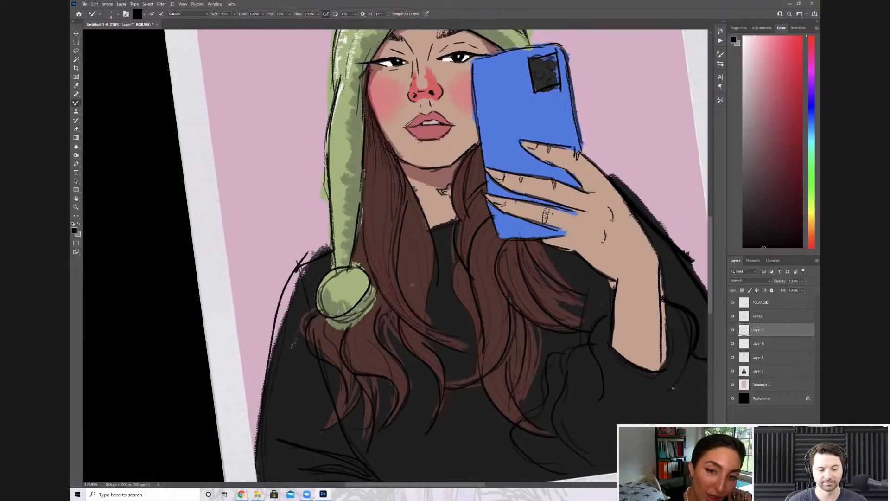
pyautogui.scroll(3, 391, 233)
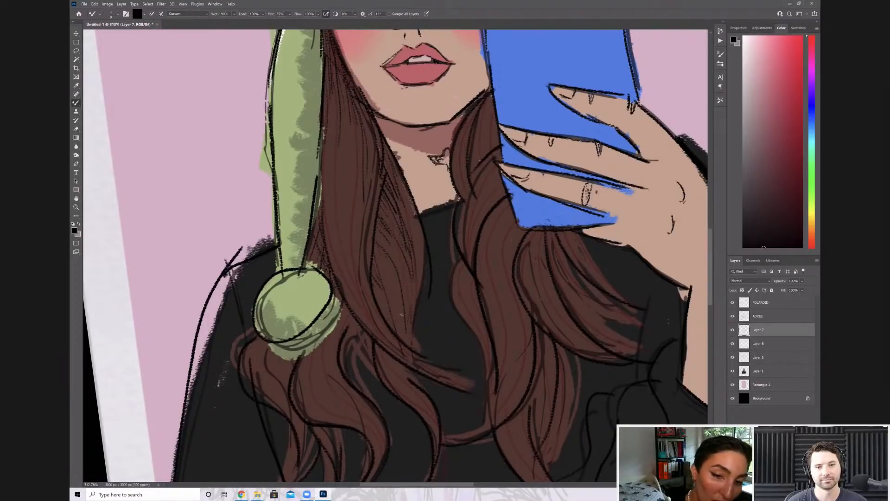
pyautogui.scroll(-2, 395, 255)
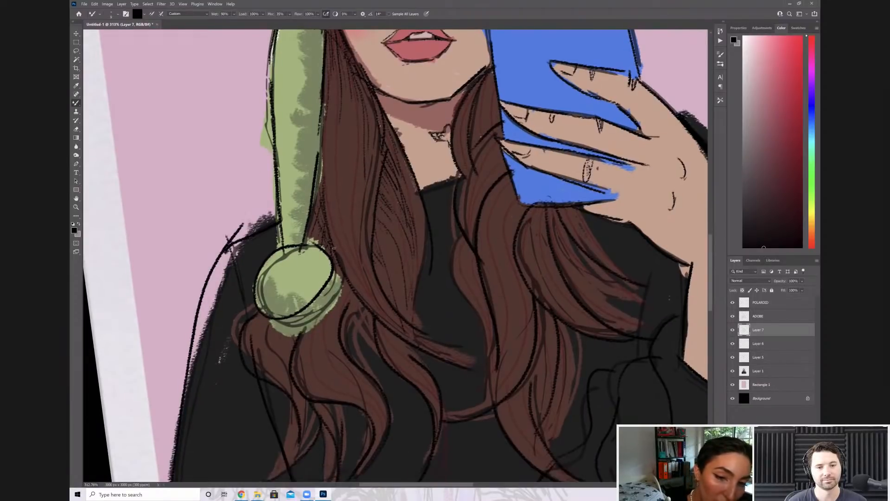
pyautogui.moveTo(322, 306); pyautogui.dragTo(316, 340)
pyautogui.moveTo(249, 334); pyautogui.dragTo(273, 249)
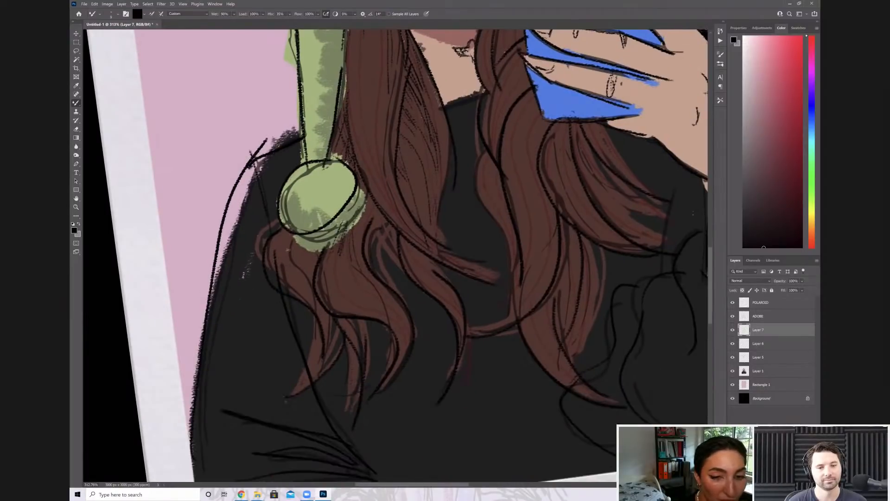
pyautogui.moveTo(371, 199); pyautogui.dragTo(364, 307)
pyautogui.moveTo(326, 255); pyautogui.dragTo(333, 289)
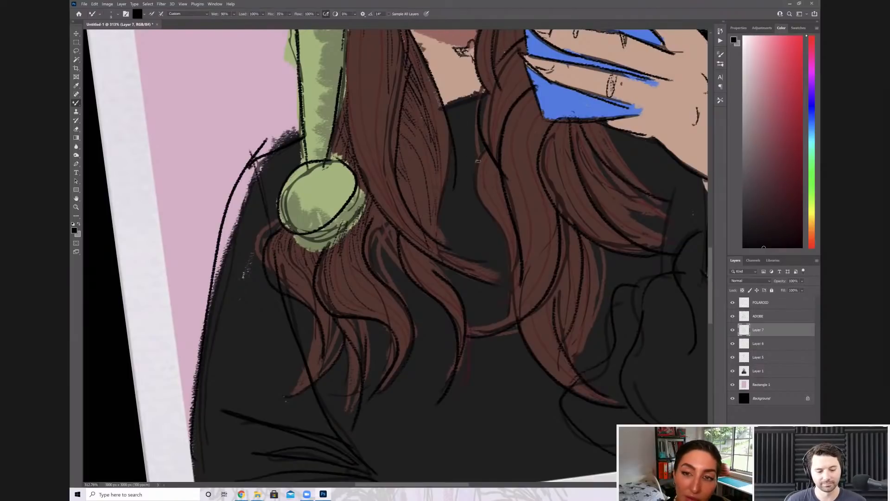
# Fill the hair lock sweeping from under the phone towards the raised sleeve with fine black strand lines
pyautogui.scroll(-2, 472, 155)
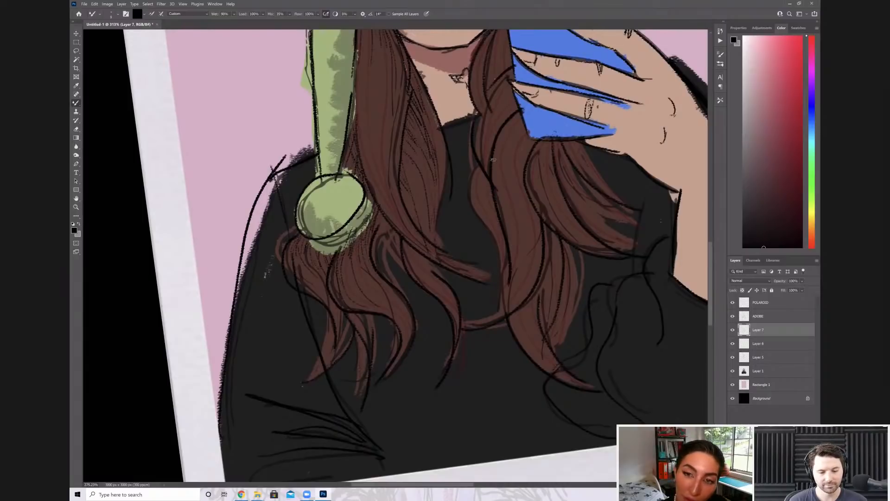
pyautogui.scroll(3, 493, 160)
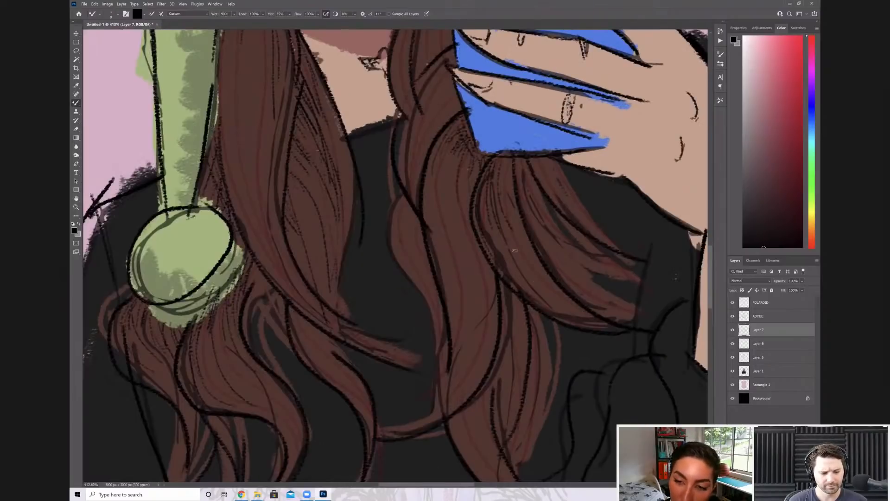
pyautogui.moveTo(505, 240); pyautogui.dragTo(595, 327)
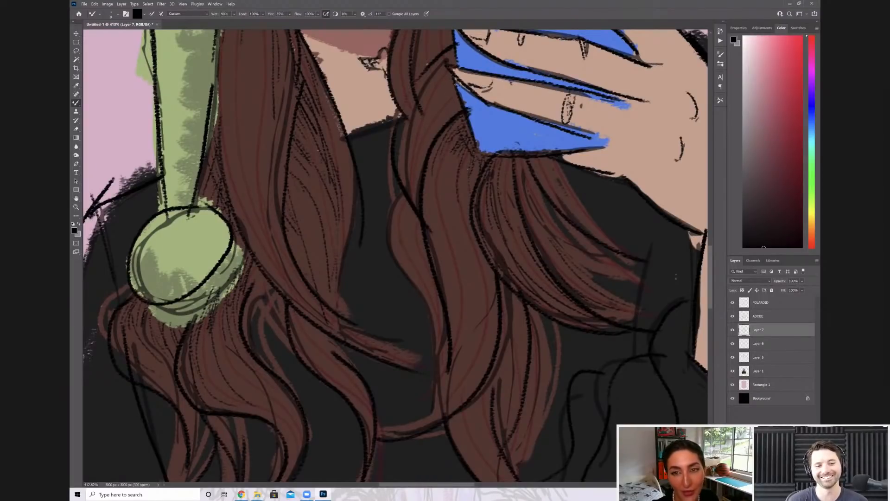
pyautogui.scroll(-4, 548, 199)
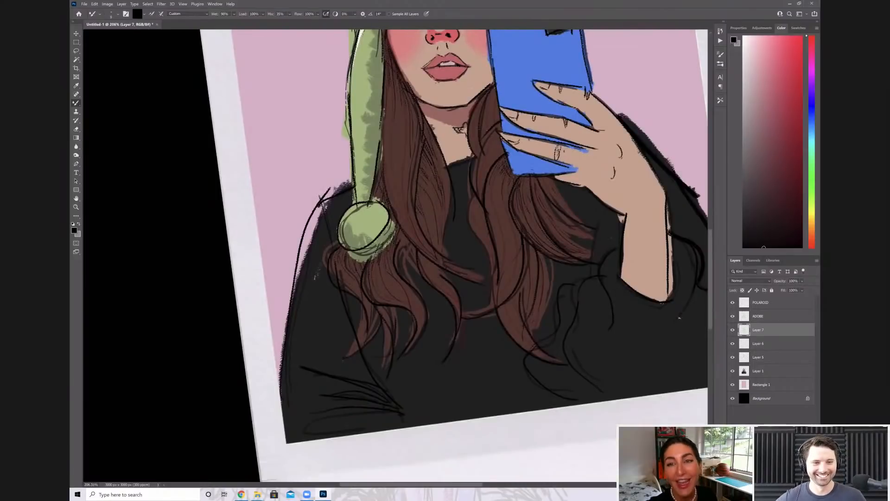
# Draw fine black strands in the hair beside the phone's lower corner and erase the bits overlapping the phone and fingertip
pyautogui.scroll(4, 521, 96)
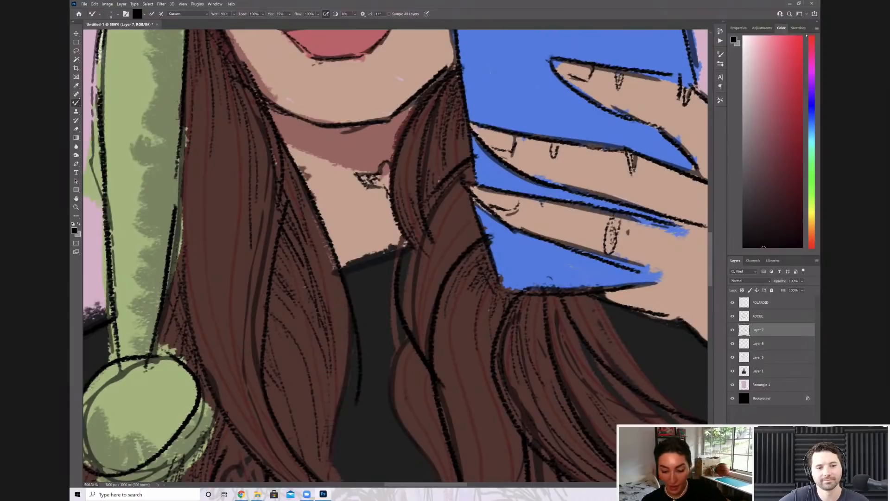
pyautogui.press('e')
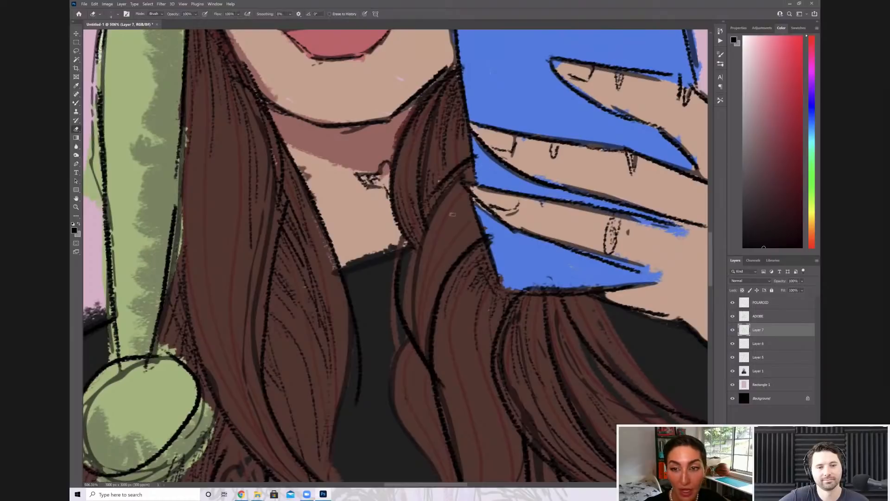
pyautogui.press('b')
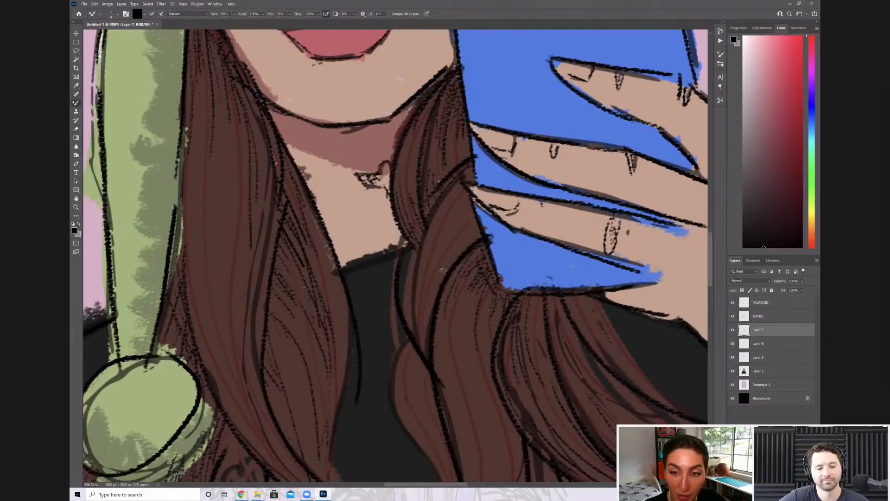
pyautogui.moveTo(435, 253); pyautogui.dragTo(486, 166)
pyautogui.moveTo(428, 275); pyautogui.dragTo(472, 207)
pyautogui.moveTo(448, 260); pyautogui.dragTo(479, 225)
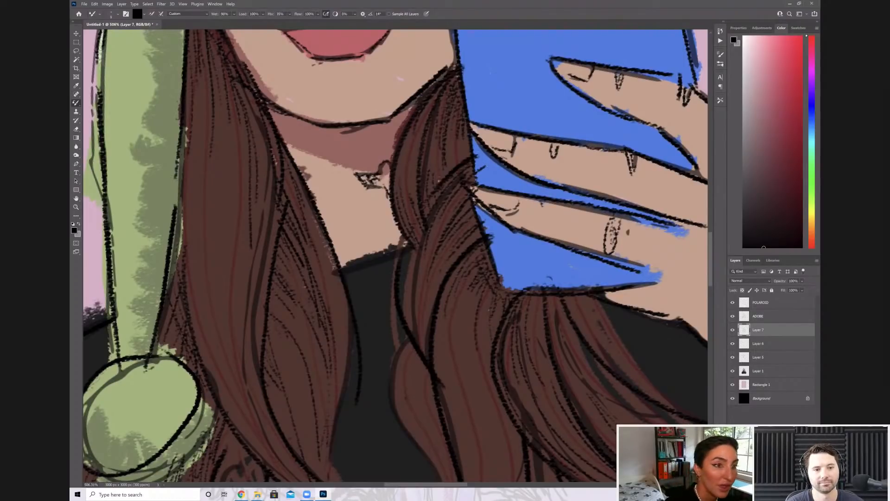
pyautogui.press('e')
pyautogui.moveTo(482, 207); pyautogui.dragTo(463, 184)
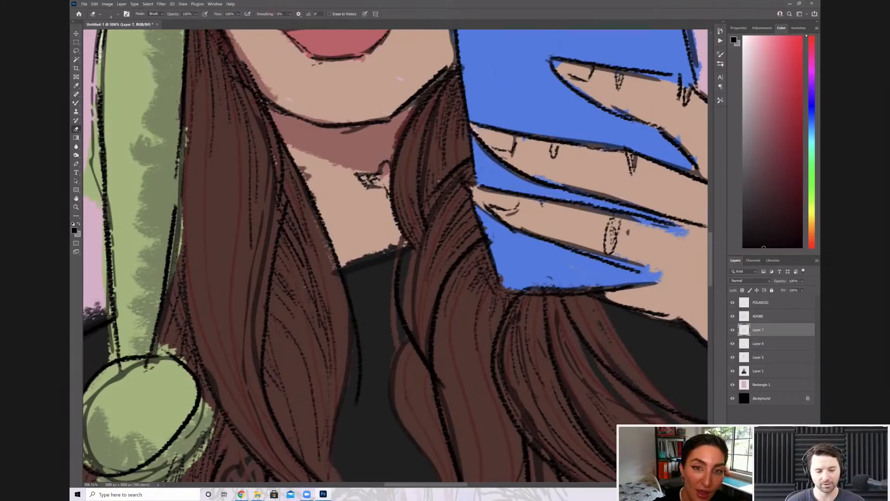
pyautogui.press('b')
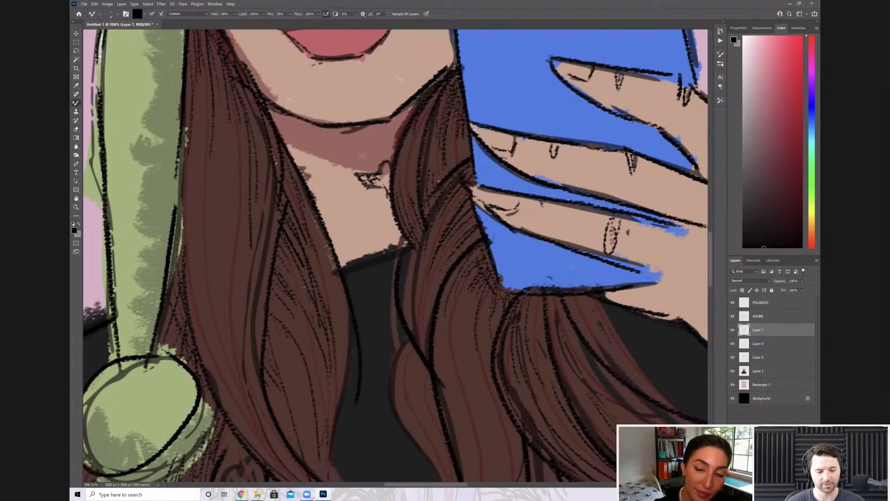
# Add fine black strand lines along the long central hair lock that falls below the phone and curls at the sweater's middle
pyautogui.scroll(-1, 390, 251)
pyautogui.scroll(-5, 404, 268)
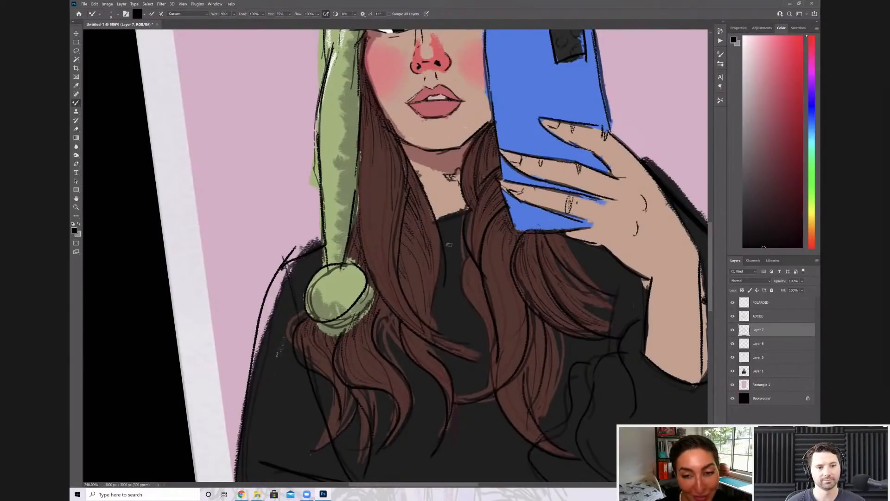
pyautogui.scroll(5, 419, 191)
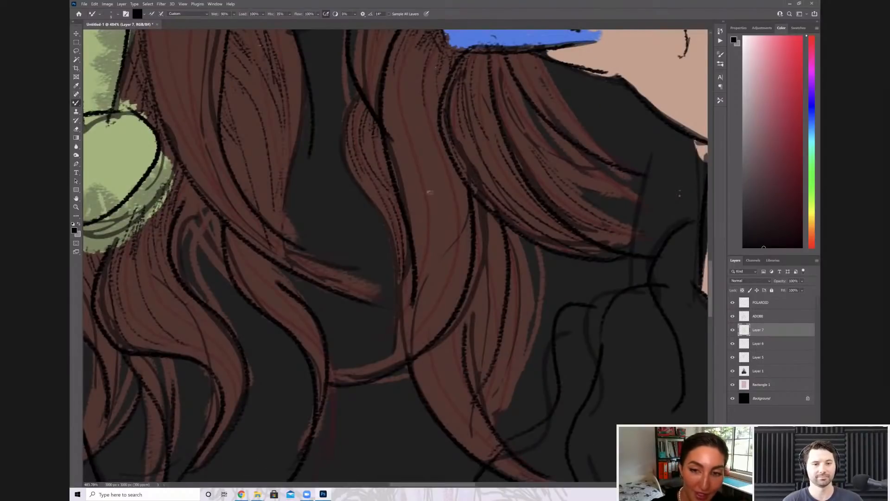
pyautogui.moveTo(460, 215); pyautogui.dragTo(356, 375)
pyautogui.moveTo(431, 273); pyautogui.dragTo(404, 336)
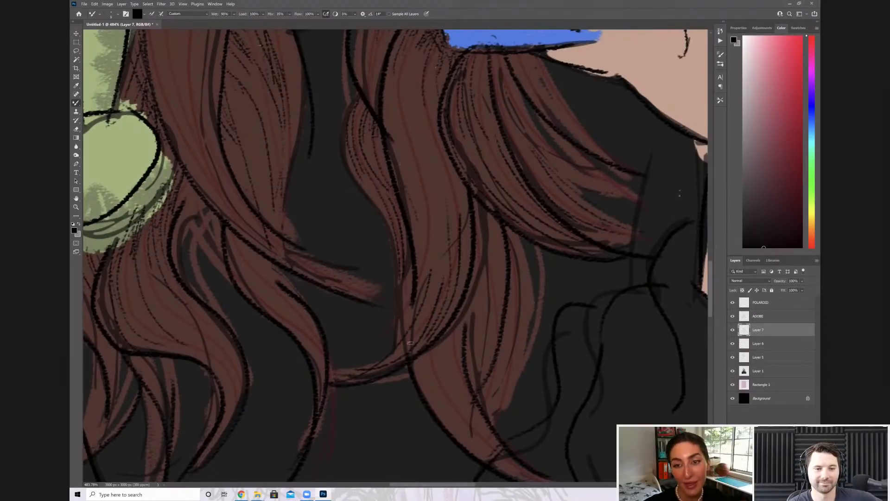
pyautogui.moveTo(434, 204); pyautogui.dragTo(439, 230)
pyautogui.moveTo(438, 187)
pyautogui.mouseDown()
pyautogui.moveTo(451, 230)
pyautogui.moveTo(452, 194)
pyautogui.mouseUp()
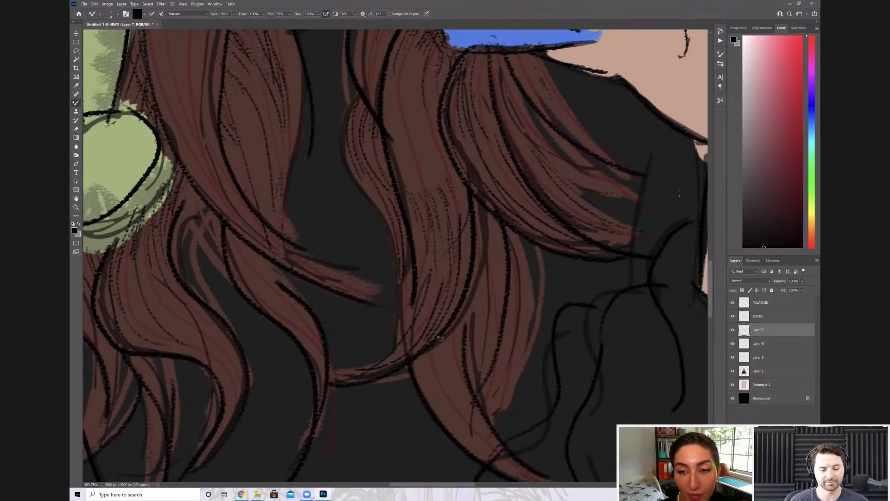
pyautogui.scroll(-3, 440, 338)
pyautogui.scroll(2, 440, 339)
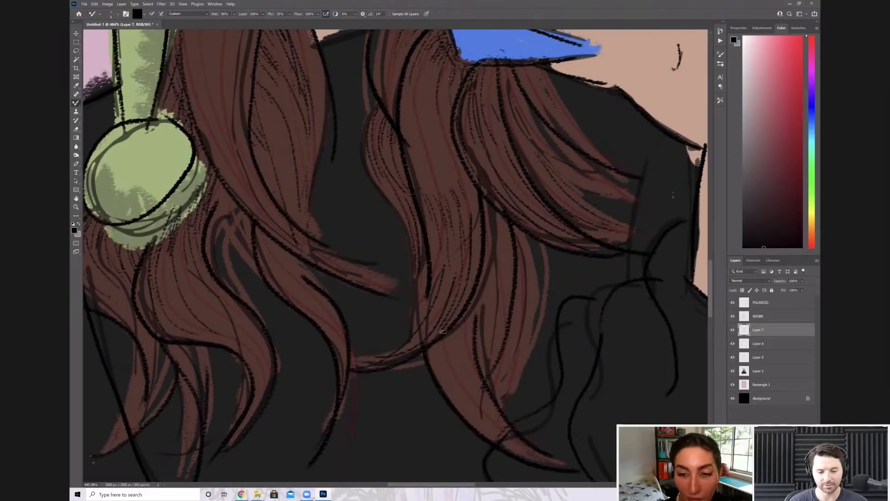
pyautogui.scroll(1, 442, 331)
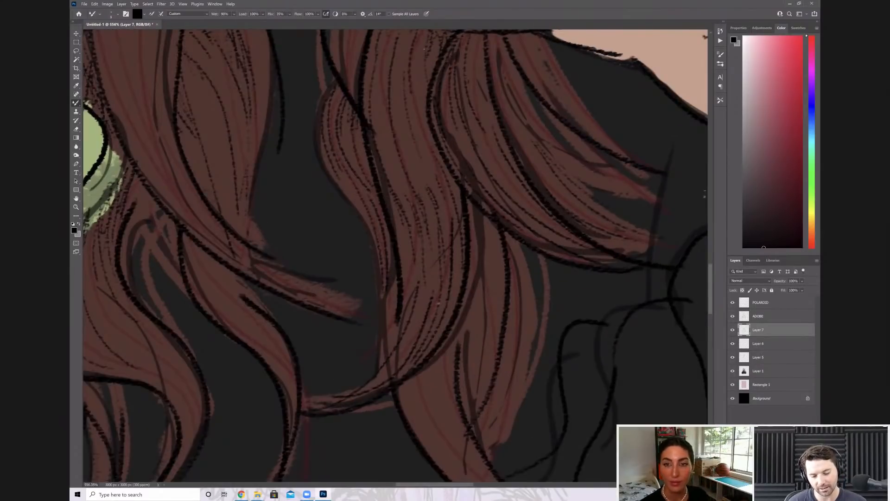
pyautogui.scroll(-7, 520, 221)
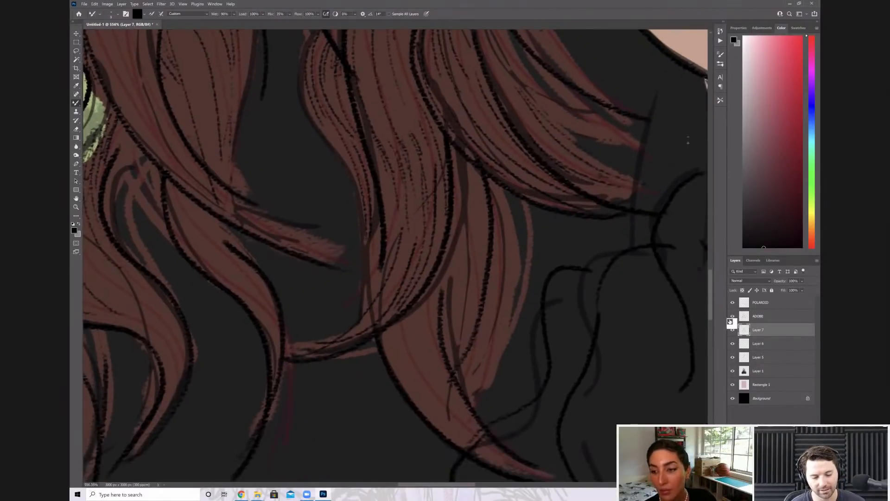
# Toggle the ADOBE layer's visibility off and on, and add fine strand lines to the curved lock between the pompom and the central hair lock
pyautogui.click(732, 316)
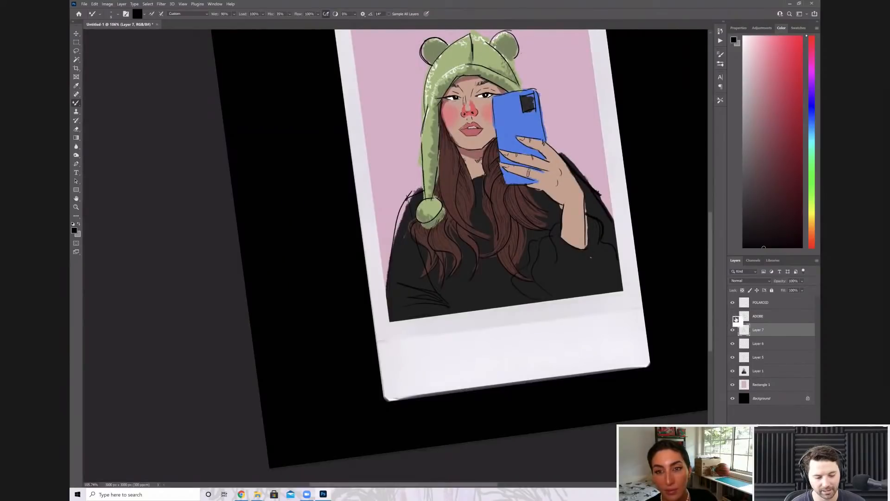
pyautogui.click(732, 317)
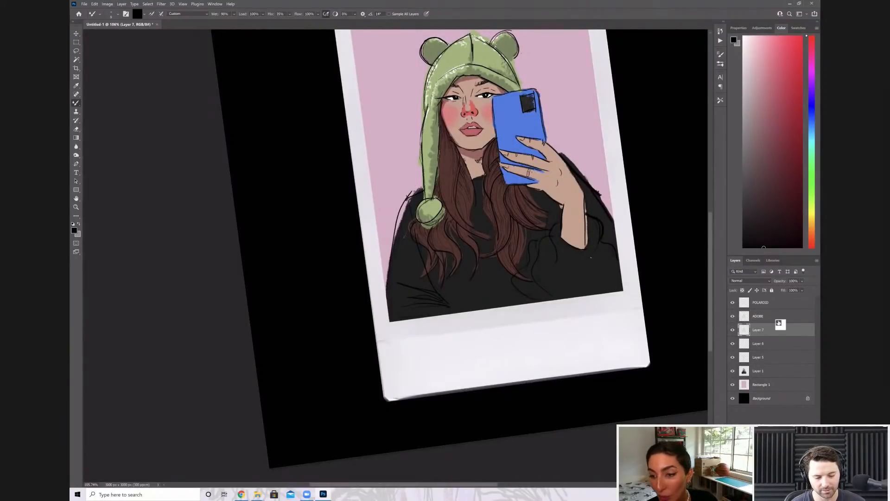
pyautogui.scroll(2, 515, 205)
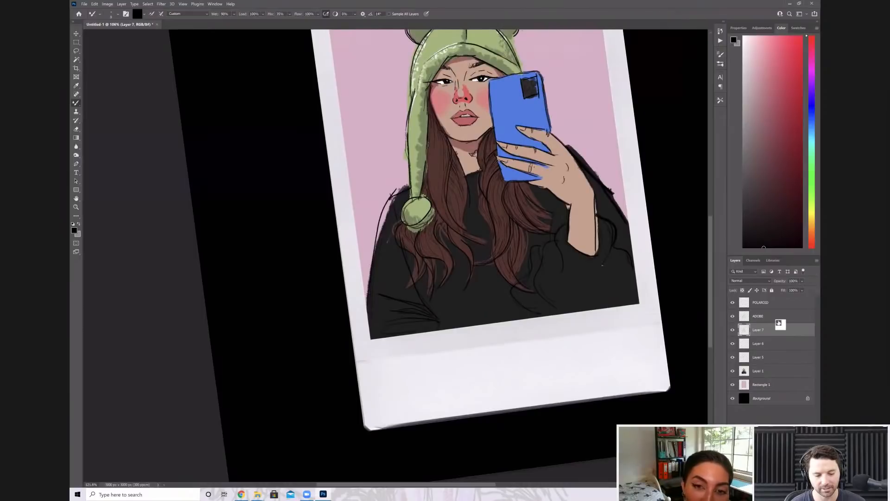
pyautogui.scroll(2, 506, 251)
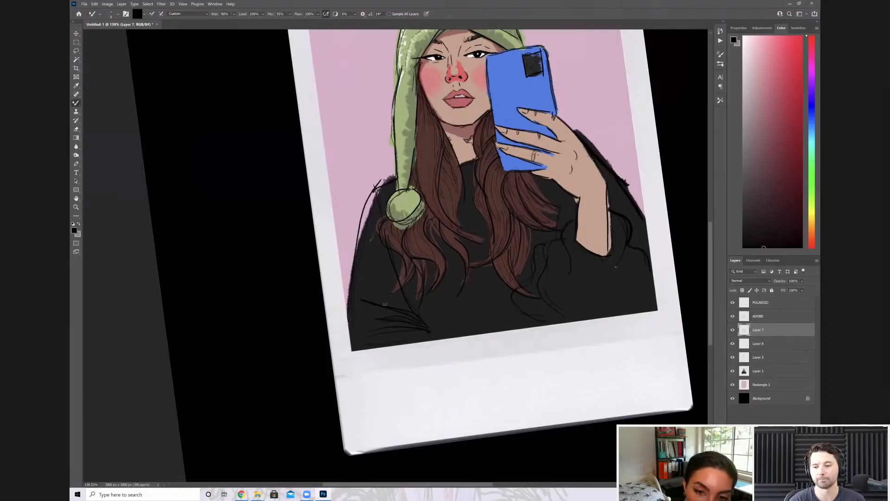
pyautogui.scroll(5, 397, 309)
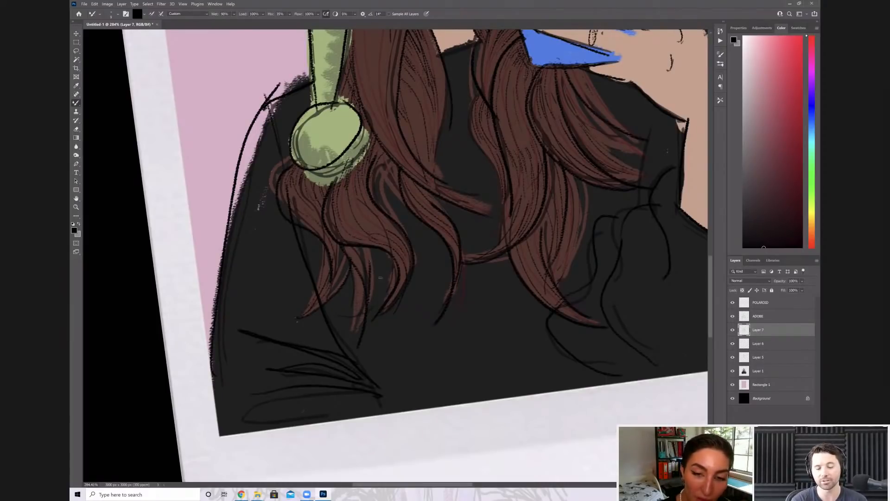
pyautogui.scroll(3, 539, 362)
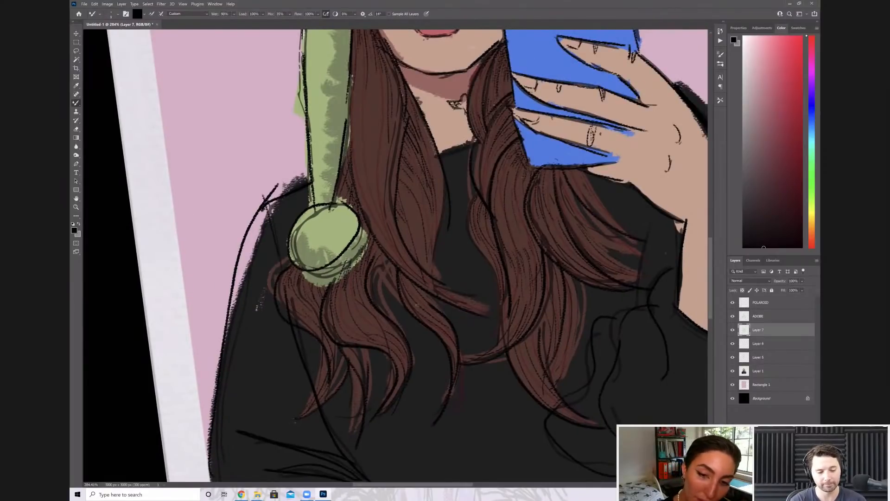
pyautogui.moveTo(417, 304); pyautogui.dragTo(426, 361)
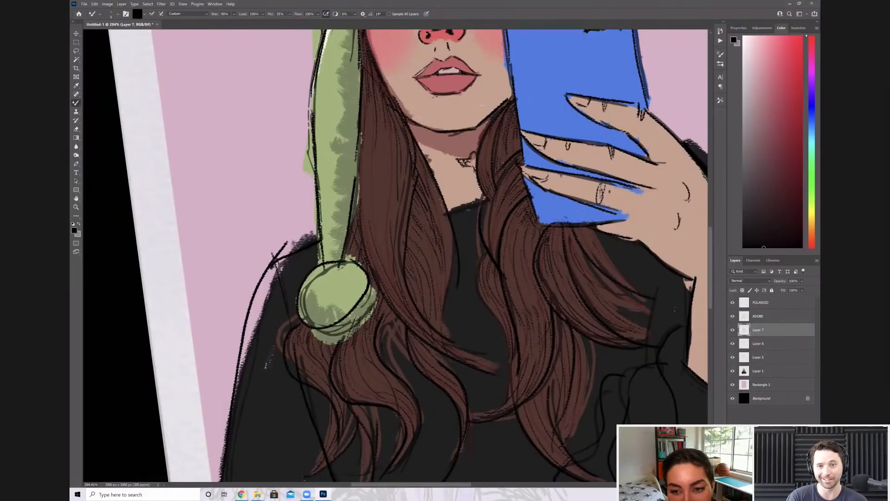
# On a new layer above Layer 7, paint broad black shadow strokes along the phone's face-side and lower edges, and set the layer opacity to 27%
pyautogui.scroll(-5, 485, 286)
pyautogui.scroll(4, 483, 281)
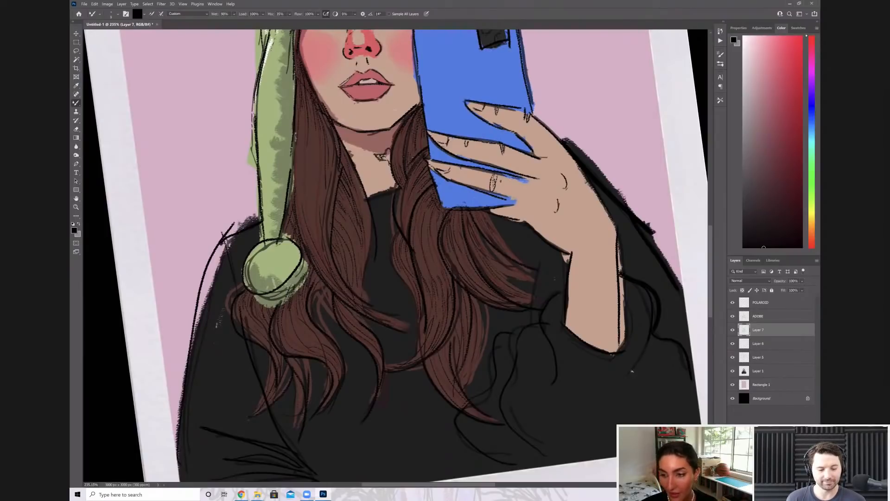
pyautogui.scroll(-1, 632, 371)
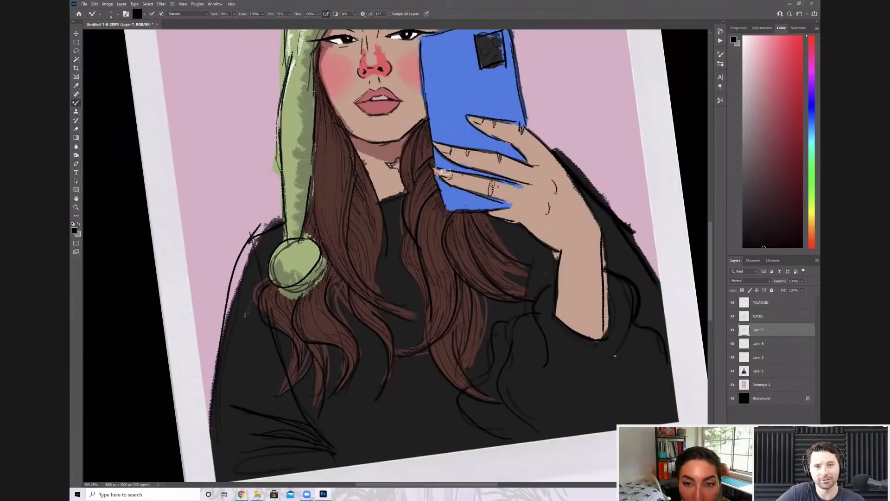
pyautogui.scroll(-1, 437, 158)
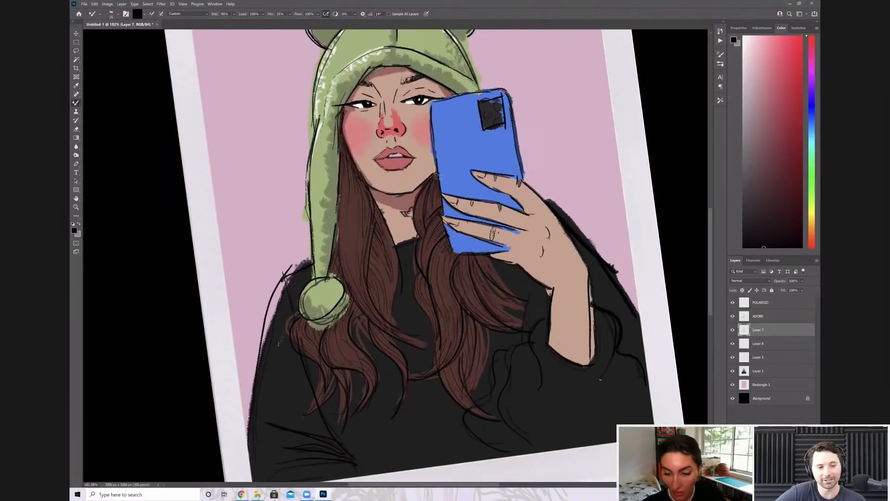
pyautogui.hotkey('ctrl', 'shift', 'alt', 'n')
pyautogui.press(']')
pyautogui.press(']')
pyautogui.press(']')
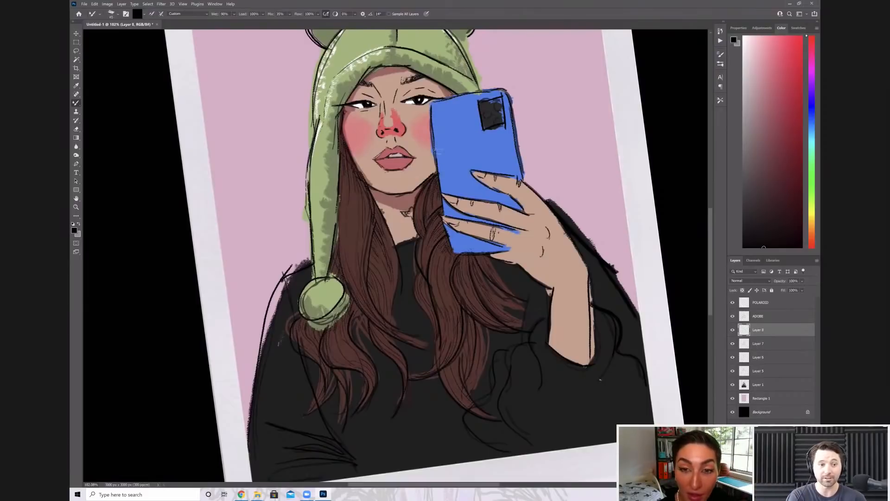
pyautogui.moveTo(437, 146); pyautogui.dragTo(444, 191)
pyautogui.moveTo(433, 124); pyautogui.dragTo(438, 159)
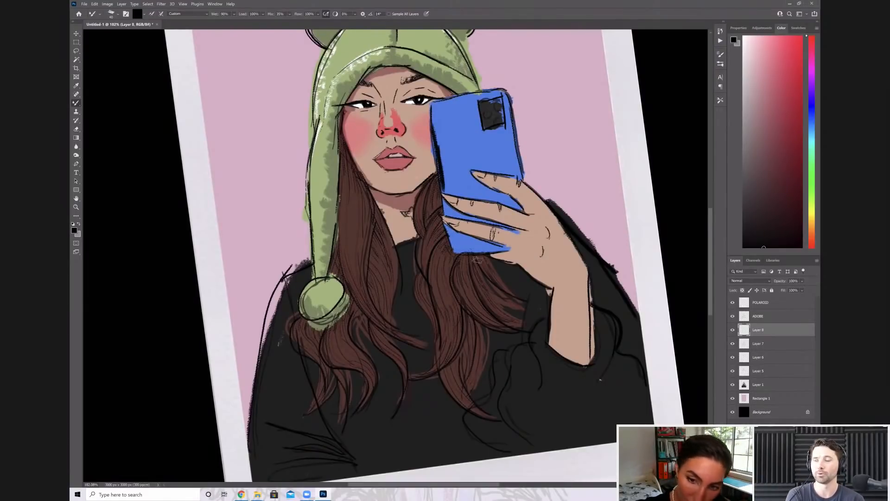
pyautogui.moveTo(432, 103); pyautogui.dragTo(437, 144)
pyautogui.moveTo(443, 198)
pyautogui.mouseDown()
pyautogui.moveTo(454, 251)
pyautogui.moveTo(497, 250)
pyautogui.mouseUp()
pyautogui.click(802, 281)
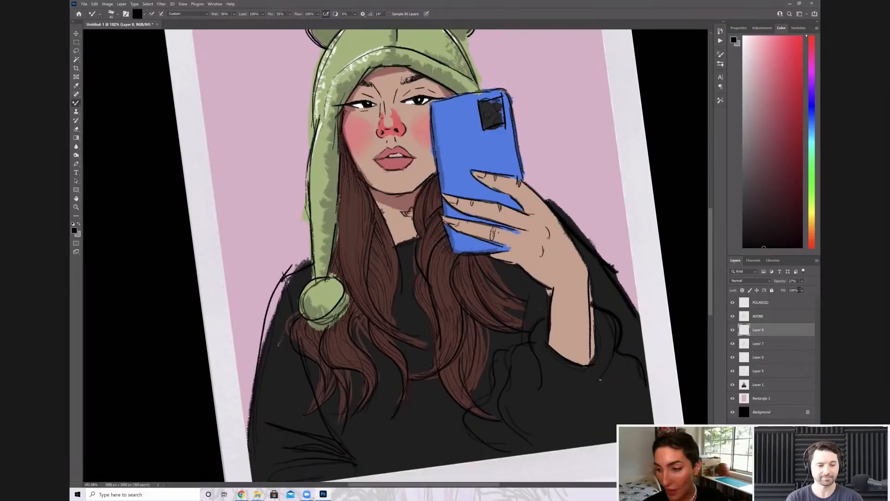
# On a new layer, paint white highlights along the phone's edges and around its camera block, and lower the layer's opacity
pyautogui.scroll(-1, 519, 257)
pyautogui.hotkey('ctrl', 'shift', 'alt', 'n')
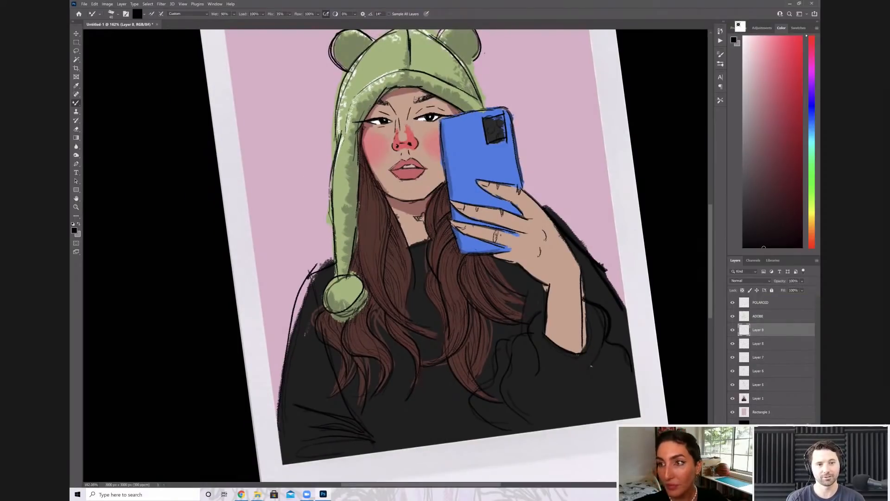
pyautogui.press('x')
pyautogui.moveTo(443, 122)
pyautogui.mouseDown()
pyautogui.moveTo(505, 111)
pyautogui.moveTo(520, 184)
pyautogui.moveTo(519, 176)
pyautogui.mouseUp()
pyautogui.click(803, 281)
pyautogui.moveTo(817, 289); pyautogui.dragTo(796, 289)
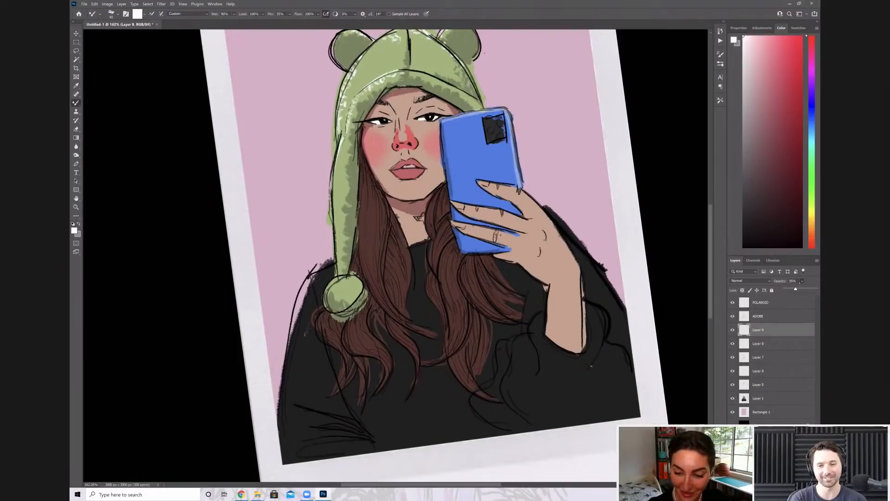
pyautogui.click(490, 125)
pyautogui.moveTo(484, 120)
pyautogui.mouseDown()
pyautogui.moveTo(490, 142)
pyautogui.moveTo(505, 140)
pyautogui.mouseUp()
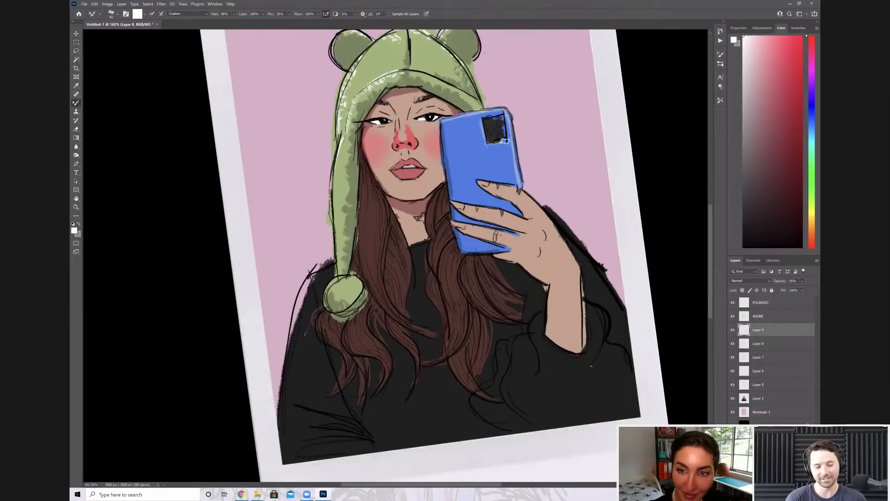
# On another new layer, paint fine white highlights on both eyelids, down the nose bridge, on the nose tip and on the lower lip
pyautogui.hotkey('ctrl', '0')
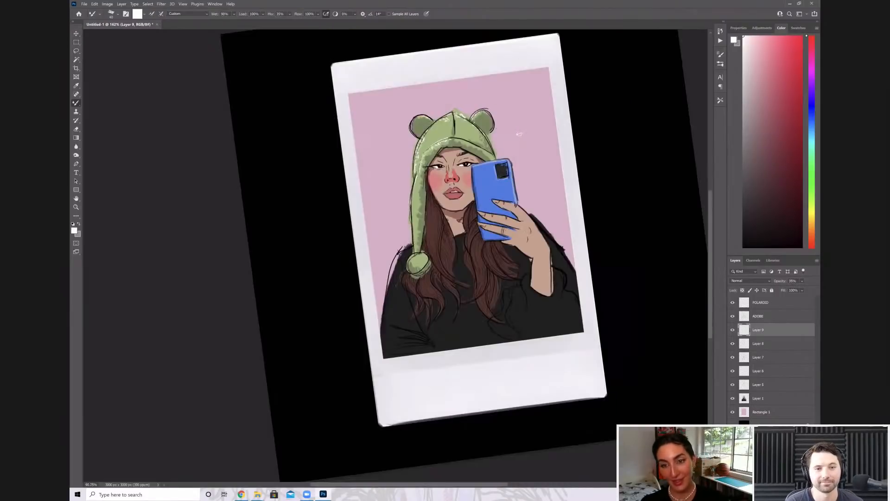
pyautogui.scroll(3, 537, 241)
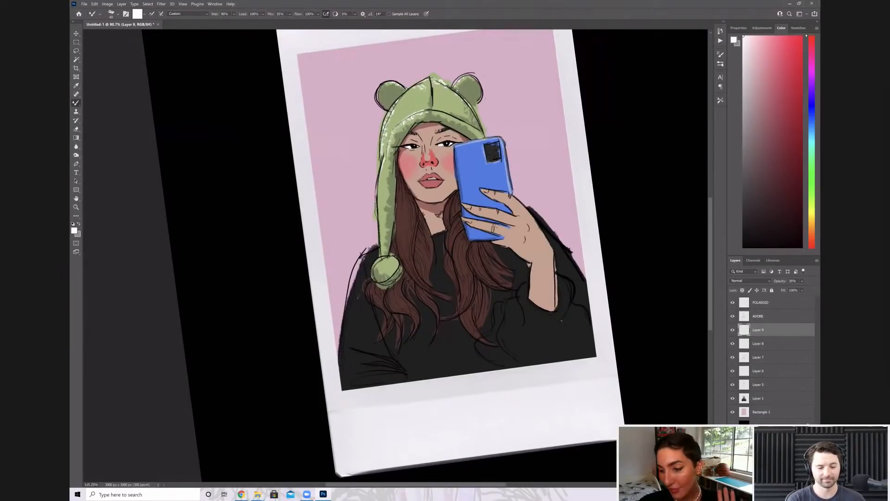
pyautogui.scroll(4, 438, 187)
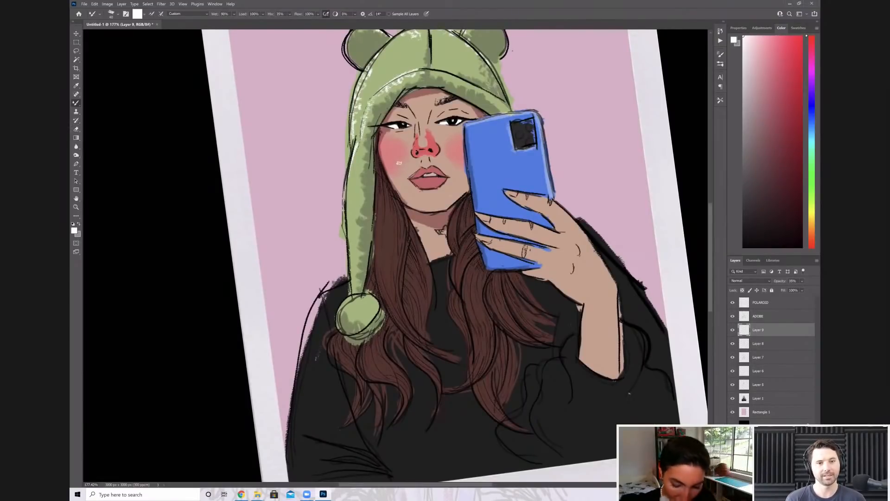
pyautogui.hotkey('ctrl', 'shift', 'alt', 'n')
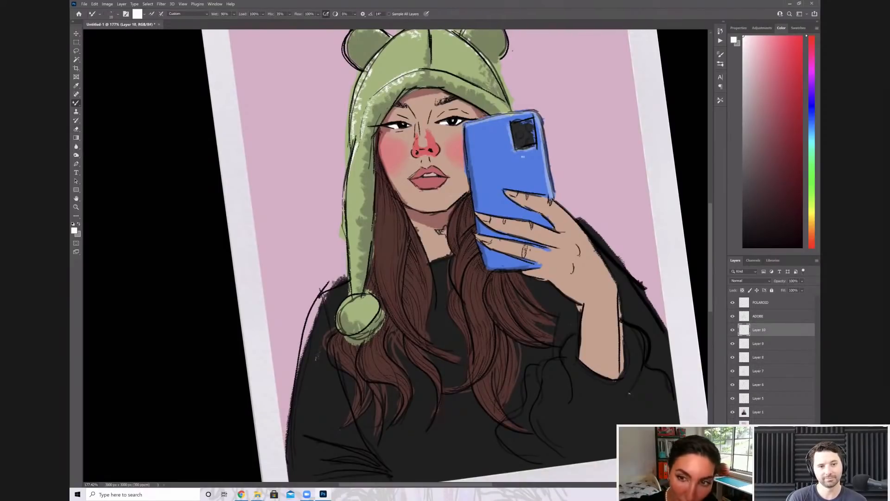
pyautogui.scroll(4, 515, 154)
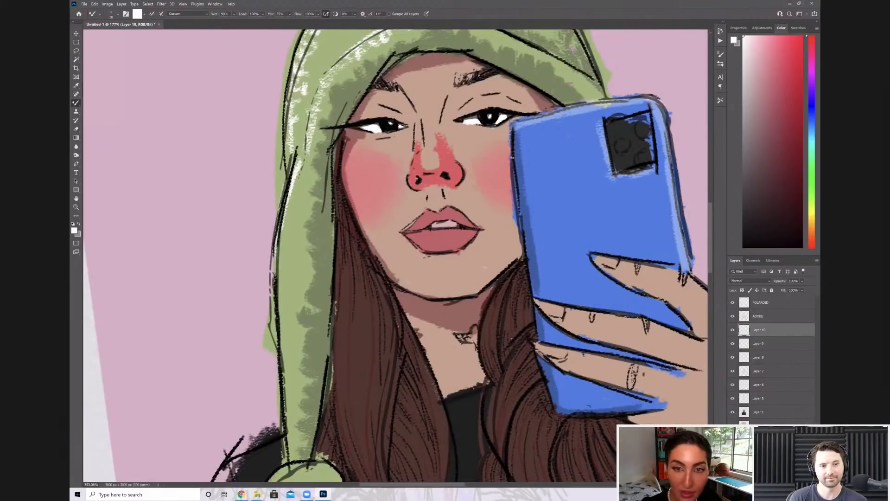
pyautogui.moveTo(412, 167); pyautogui.dragTo(443, 217)
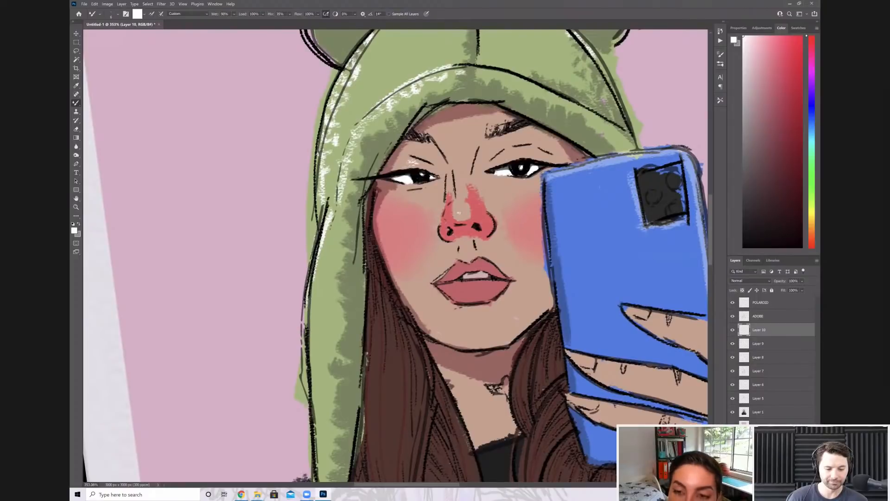
pyautogui.moveTo(509, 150); pyautogui.dragTo(516, 155)
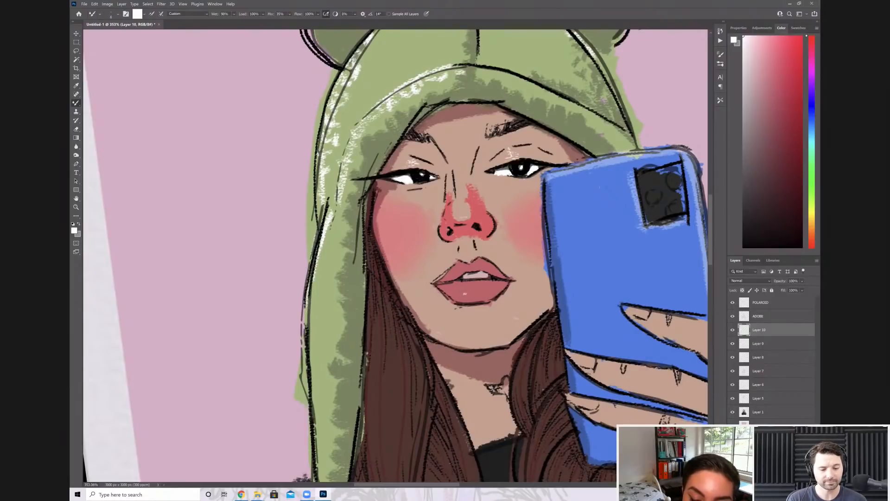
pyautogui.moveTo(457, 216); pyautogui.dragTo(451, 135)
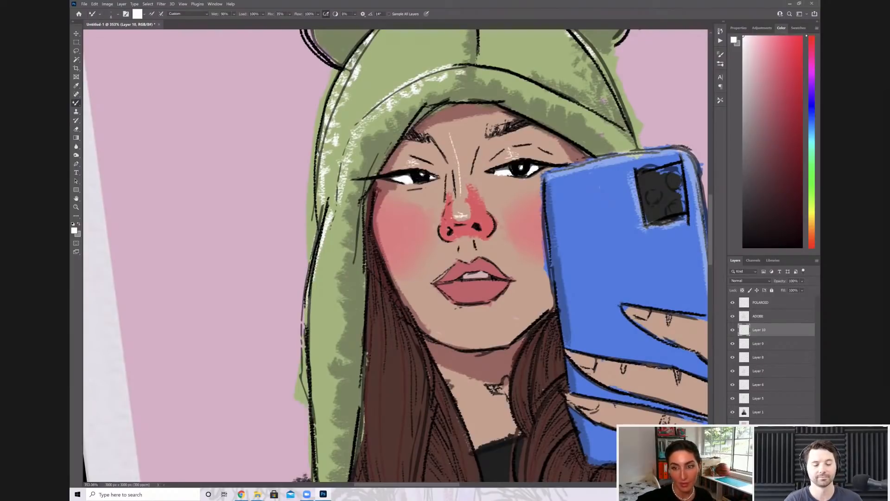
pyautogui.moveTo(460, 293); pyautogui.dragTo(479, 288)
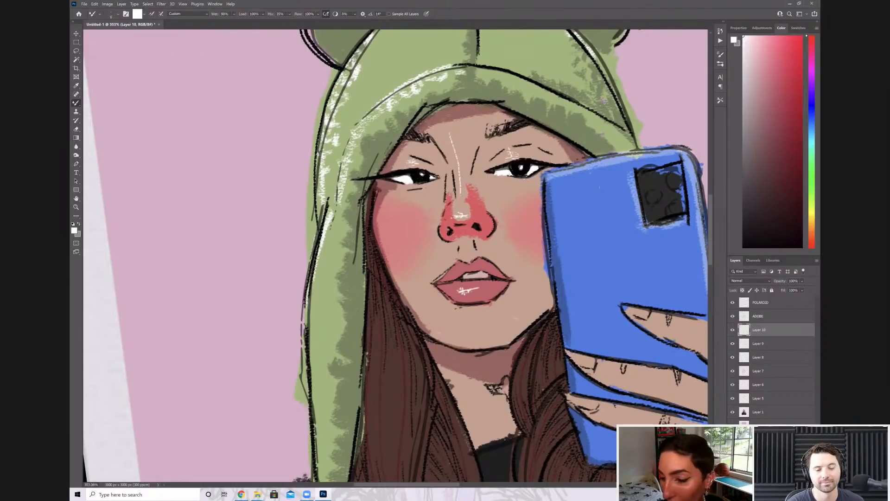
# Add short white highlight strokes on the phone's upper edge beside the eye and a white zigzag highlight along the inner forearm
pyautogui.scroll(-5, 510, 213)
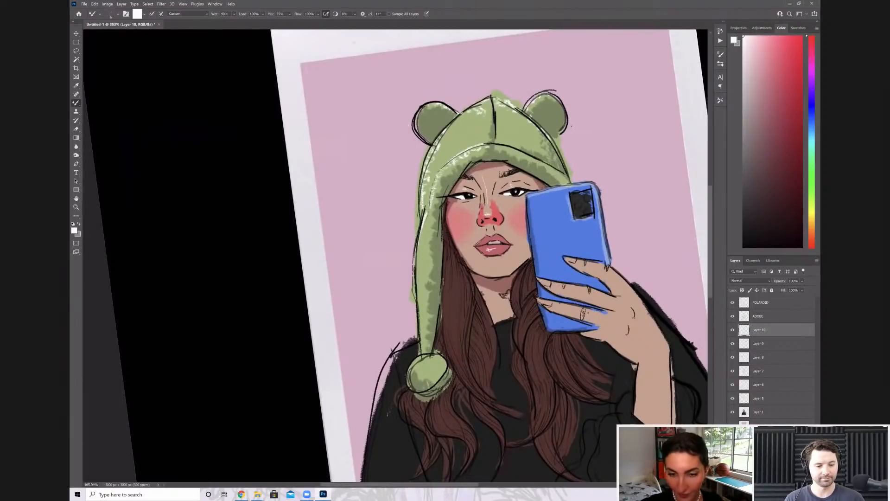
pyautogui.scroll(5, 627, 241)
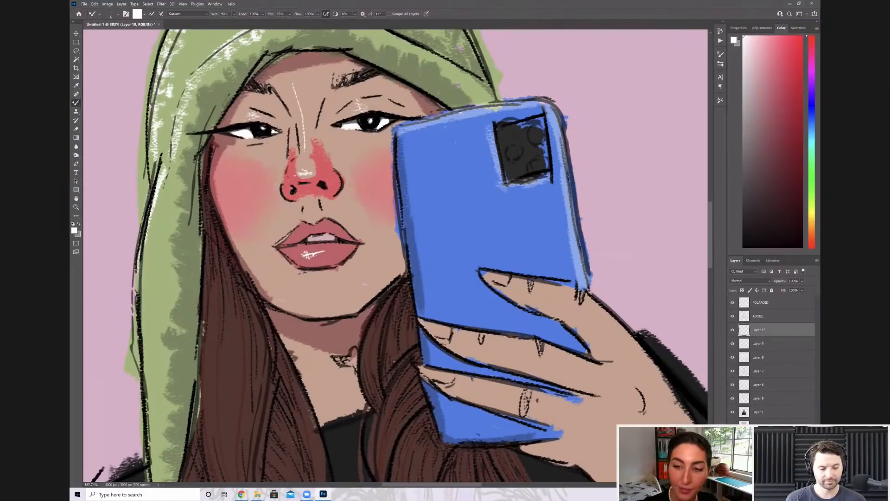
pyautogui.moveTo(425, 124); pyautogui.dragTo(446, 113)
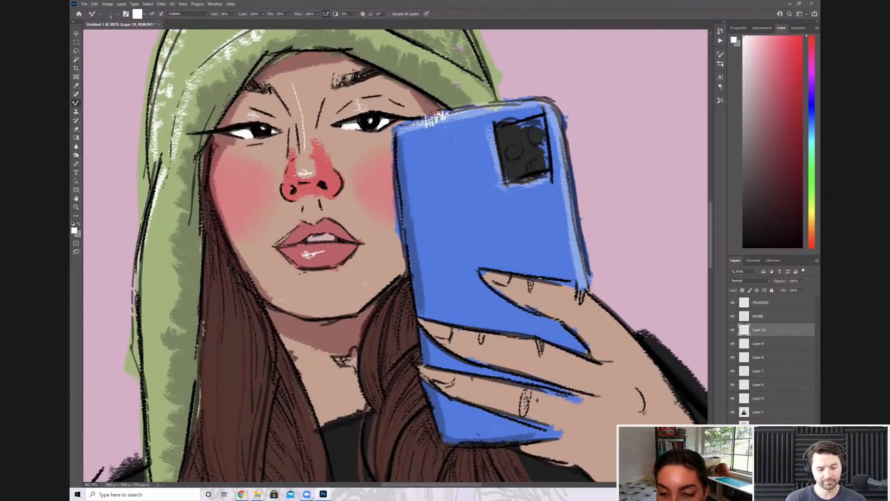
pyautogui.moveTo(418, 278); pyautogui.dragTo(400, 235)
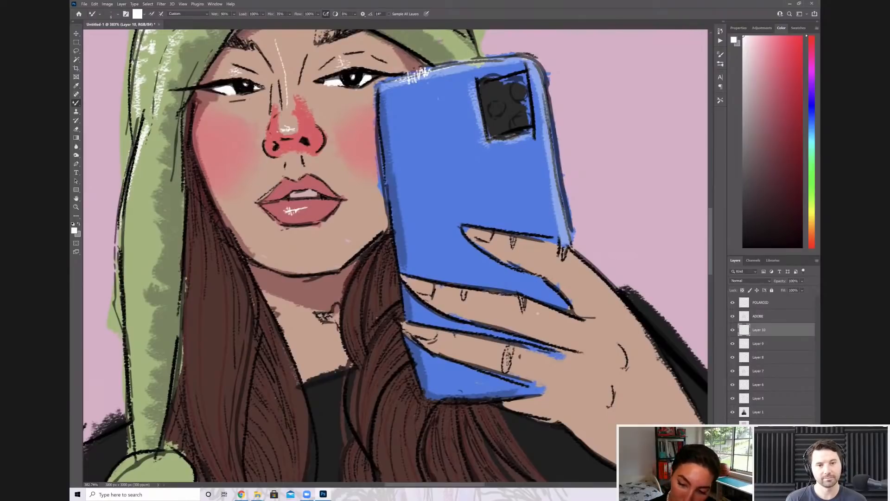
pyautogui.scroll(-5, 537, 314)
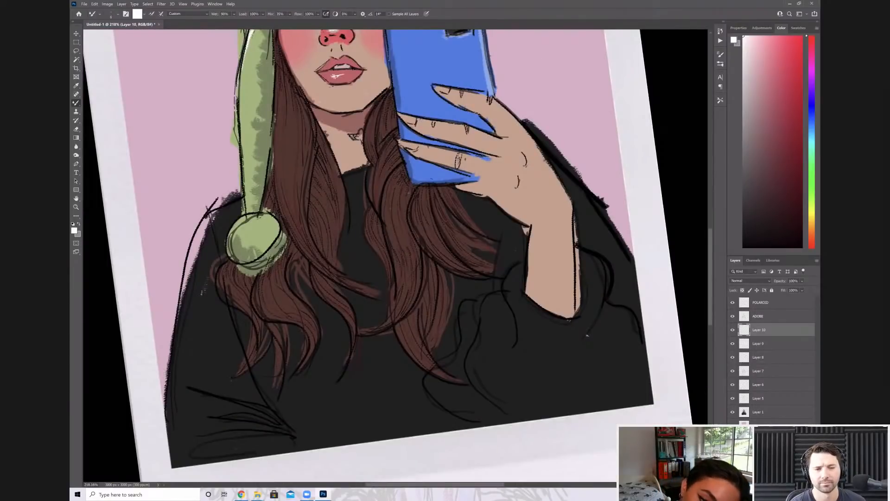
pyautogui.moveTo(538, 280)
pyautogui.mouseDown()
pyautogui.moveTo(532, 297)
pyautogui.moveTo(539, 227)
pyautogui.mouseUp()
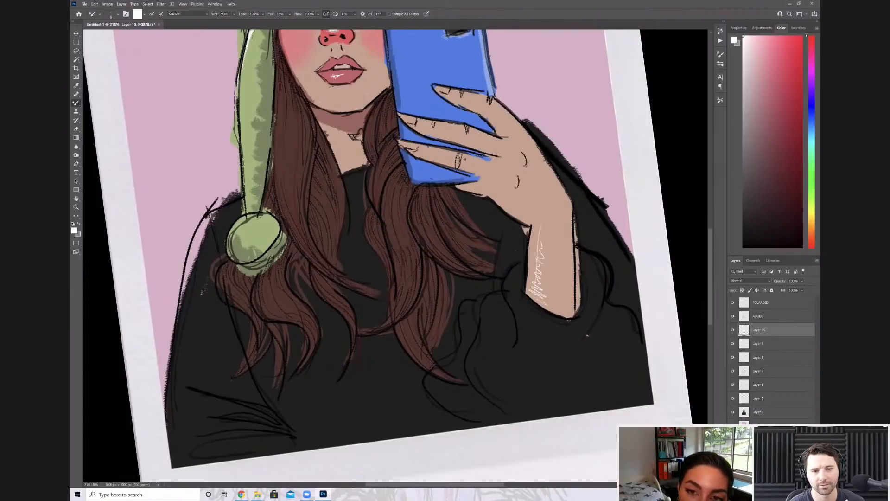
pyautogui.moveTo(409, 192); pyautogui.dragTo(398, 264)
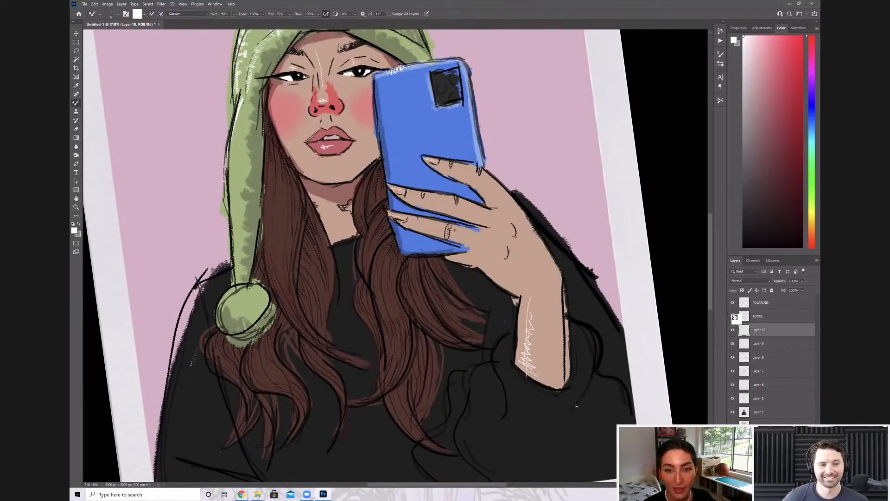
# Toggle the ADOBE layer's visibility off and on and review the whole Polaroid
pyautogui.scroll(-5, 396, 255)
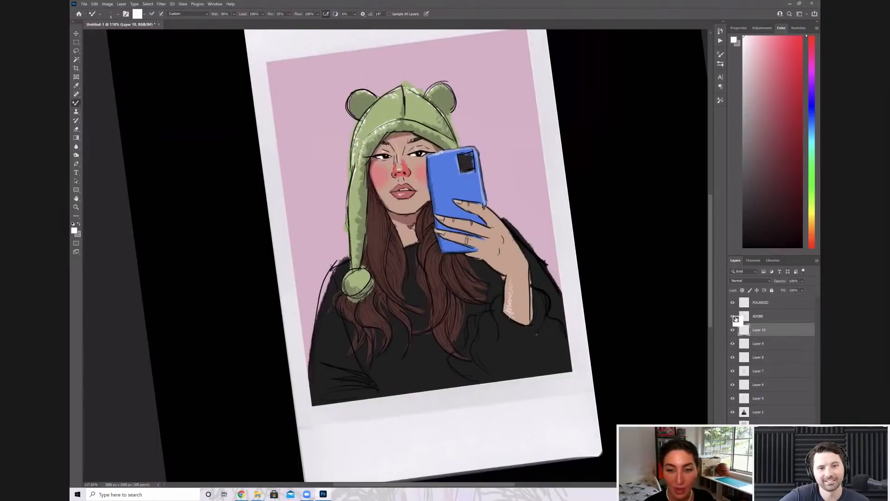
pyautogui.scroll(3, 396, 255)
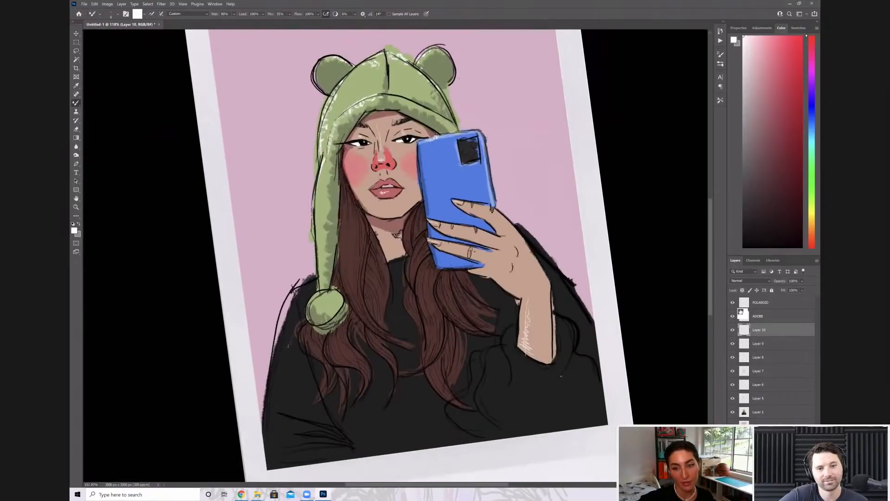
pyautogui.click(741, 313)
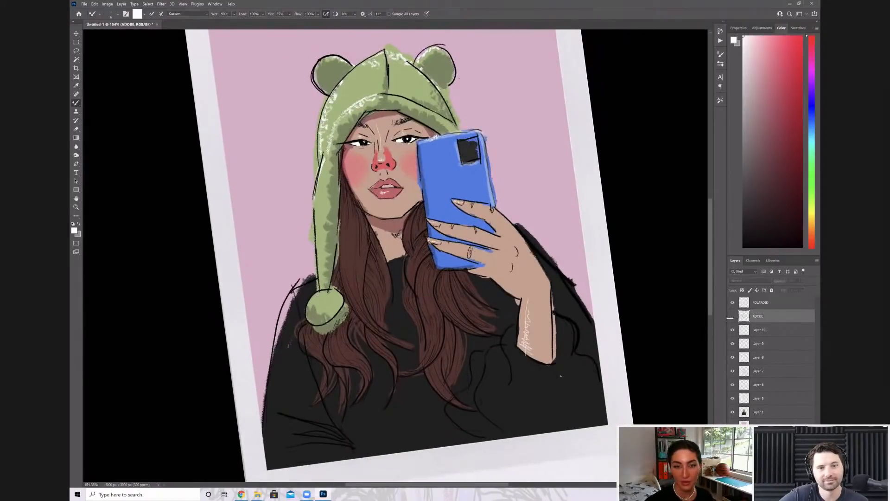
pyautogui.moveTo(737, 320); pyautogui.dragTo(761, 306)
pyautogui.scroll(-5, 396, 255)
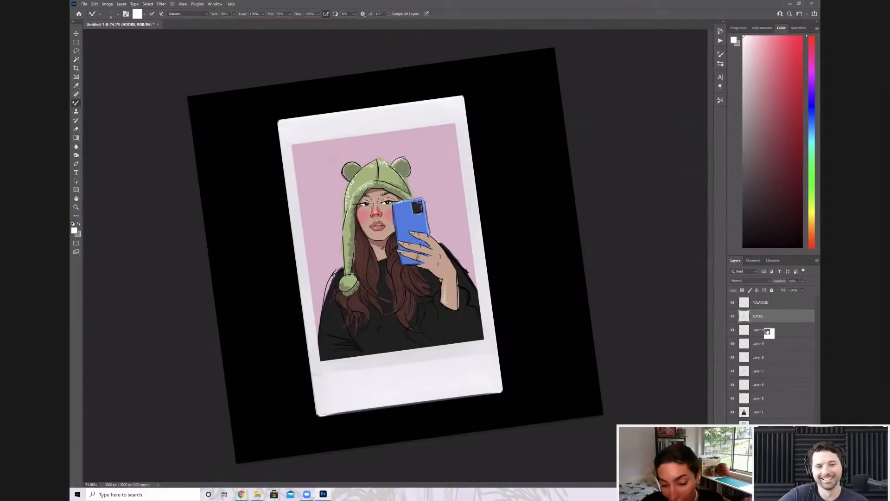
# Sample the lip colour and change the foreground colour to a darker red
pyautogui.scroll(5, 357, 268)
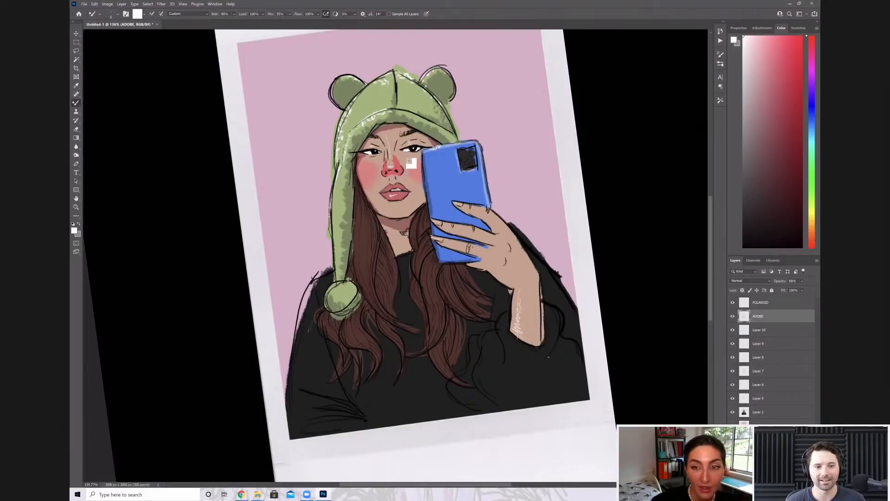
pyautogui.press('i')
pyautogui.click(394, 195)
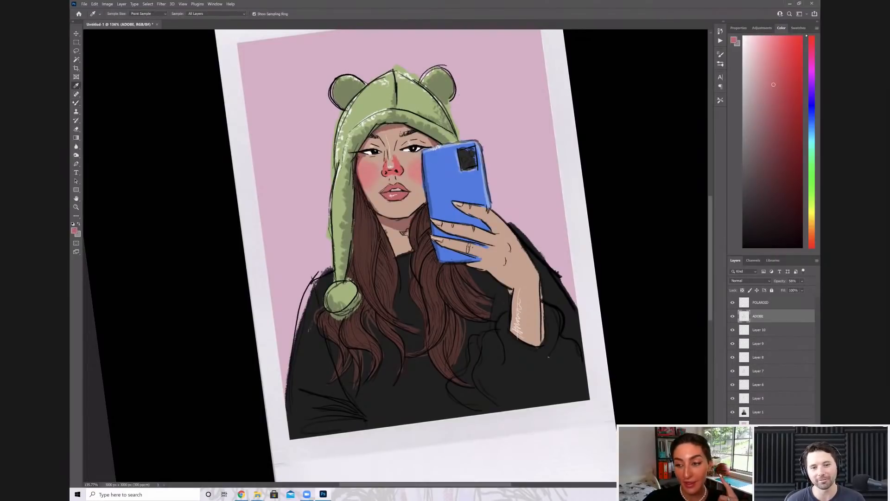
pyautogui.click(74, 231)
pyautogui.click(430, 167)
pyautogui.press('Return')
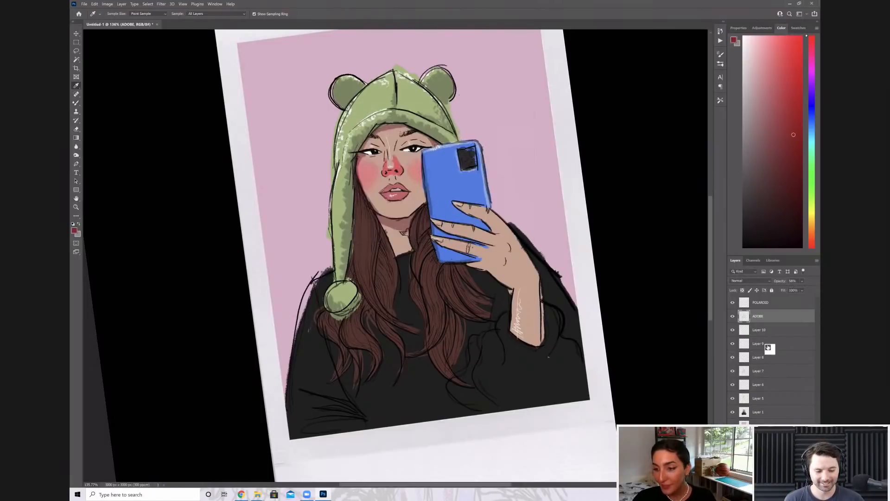
# Check the visibility of the highlight layers, move Layer 10 below Layer 9 and rename it highlights
pyautogui.click(735, 343)
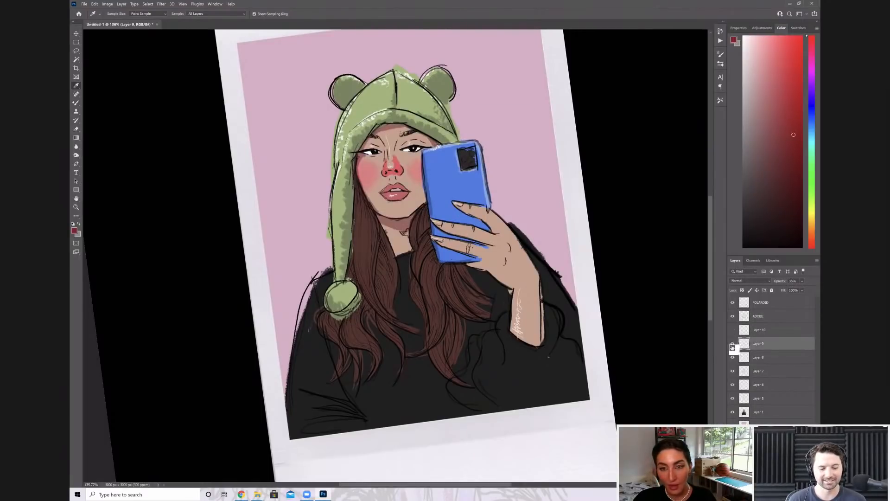
pyautogui.moveTo(767, 349); pyautogui.dragTo(763, 351)
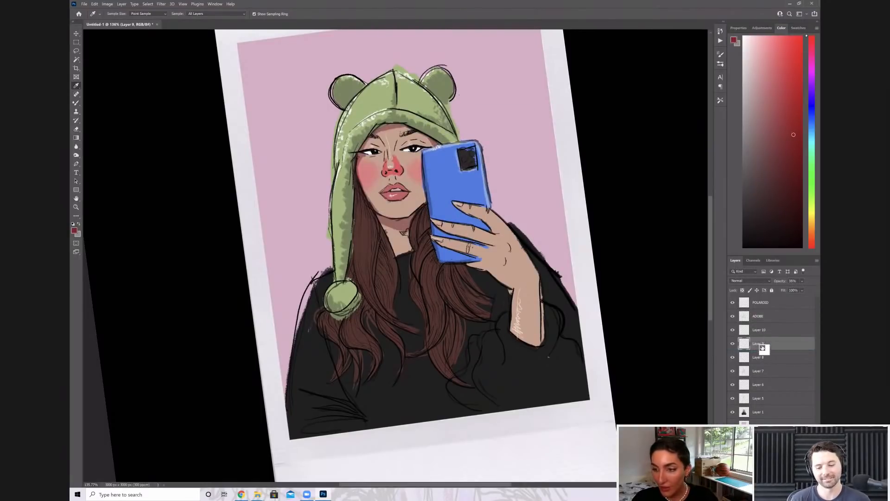
pyautogui.write('highlights')
pyautogui.press('Return')
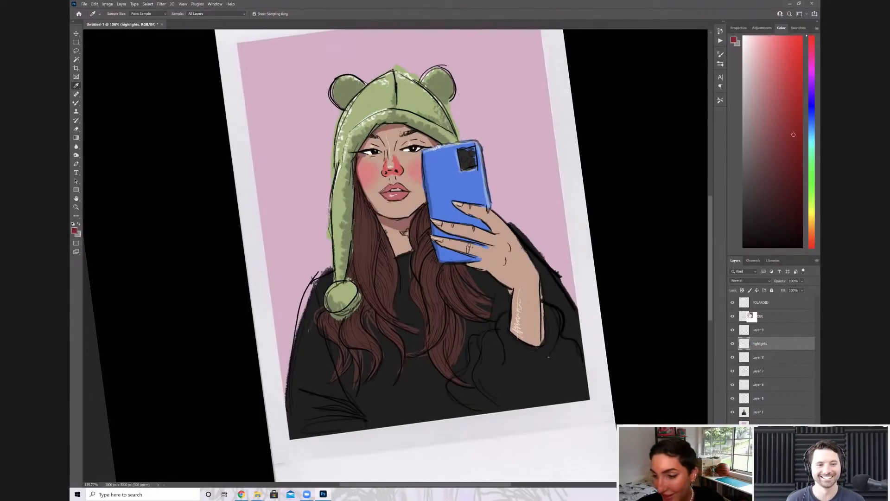
# Rename the ADOBE layer as OUTLINE1
pyautogui.doubleClick(760, 316)
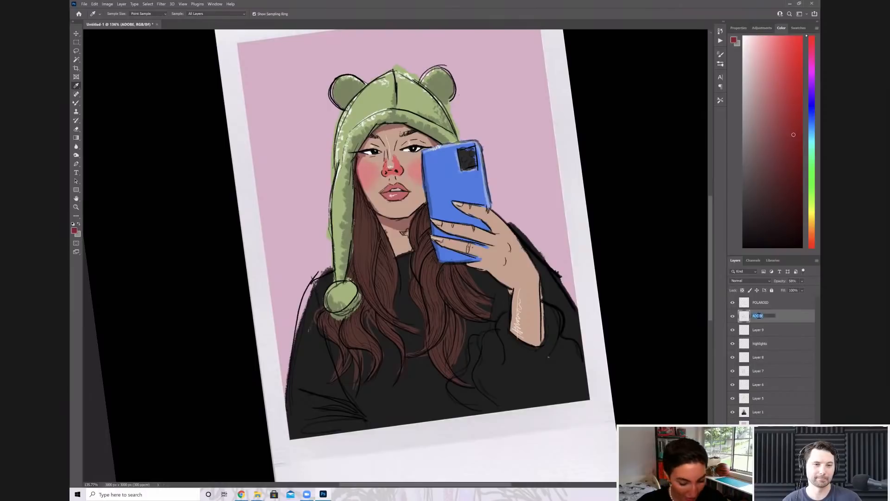
pyautogui.write('OUTLINE1')
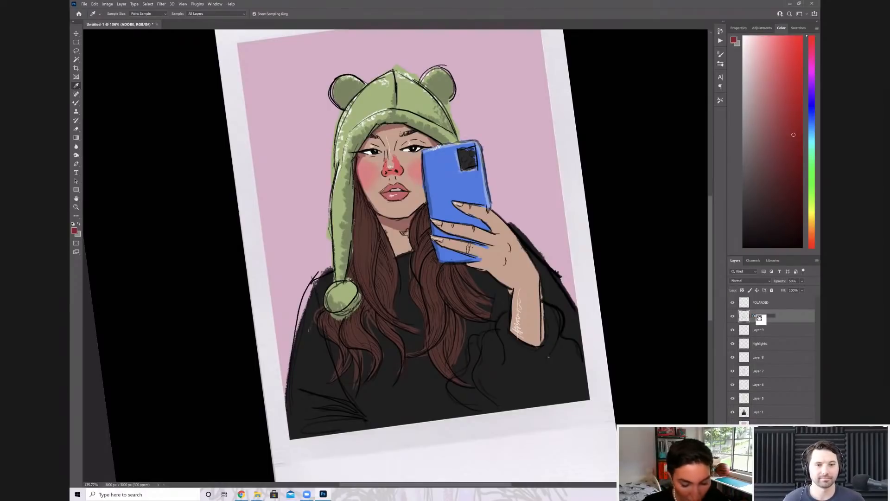
pyautogui.press('Return')
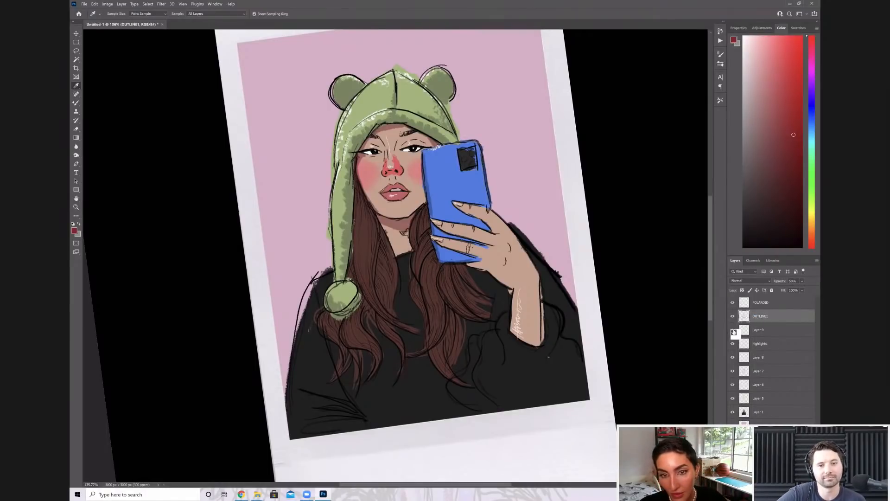
# Merge Layer 9 with the highlights layer
pyautogui.moveTo(734, 331); pyautogui.dragTo(762, 342)
pyautogui.rightClick(762, 342)
pyautogui.click(758, 246)
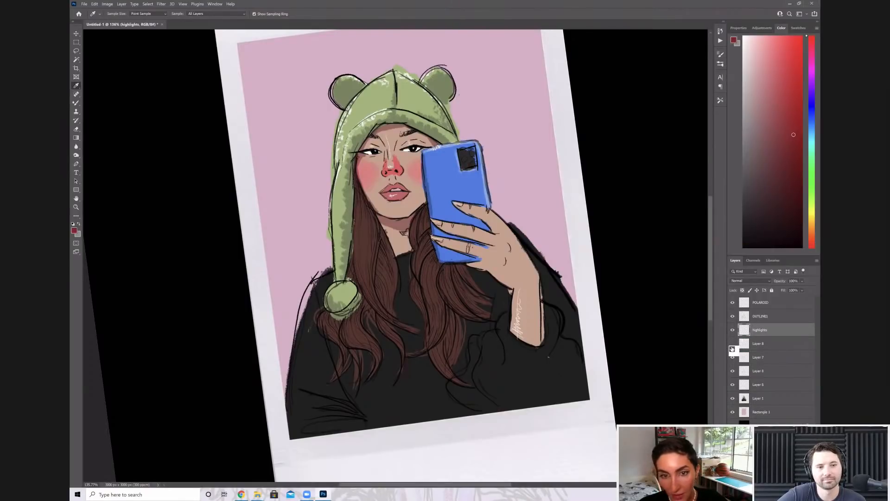
pyautogui.moveTo(732, 348); pyautogui.dragTo(763, 345)
pyautogui.doubleClick(763, 344)
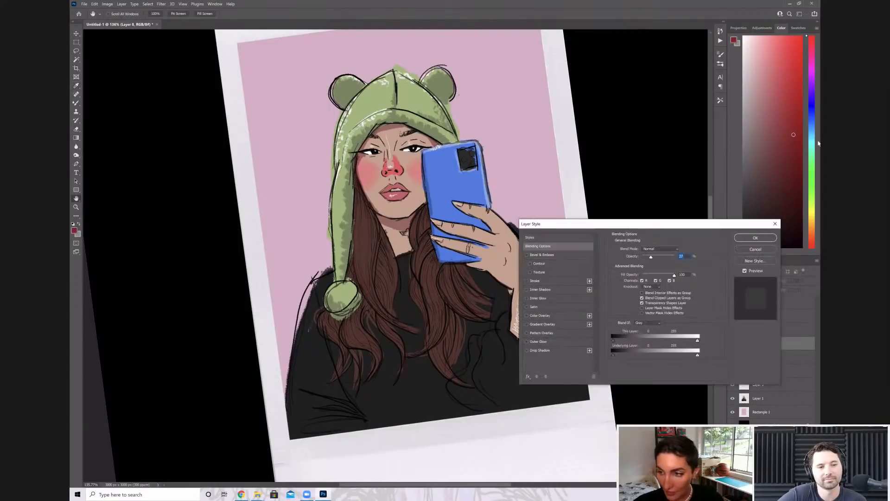
pyautogui.click(775, 224)
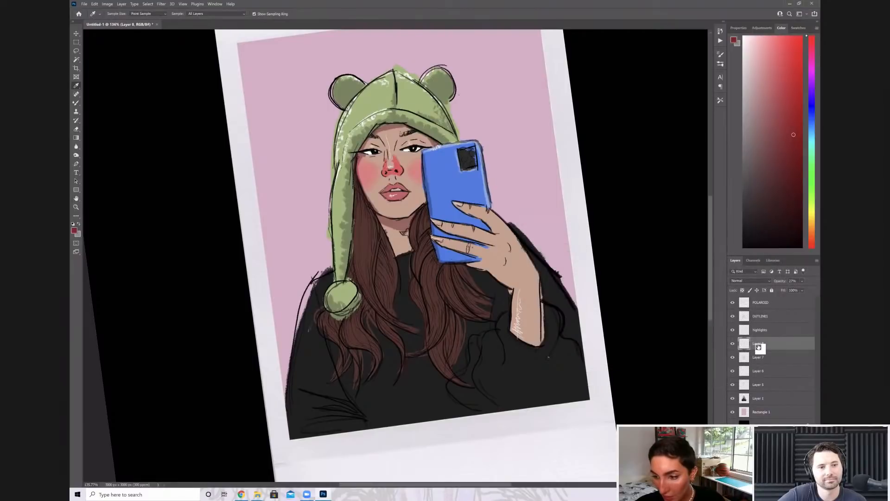
# Rename the layer directly below highlights as SHADING
pyautogui.doubleClick(760, 344)
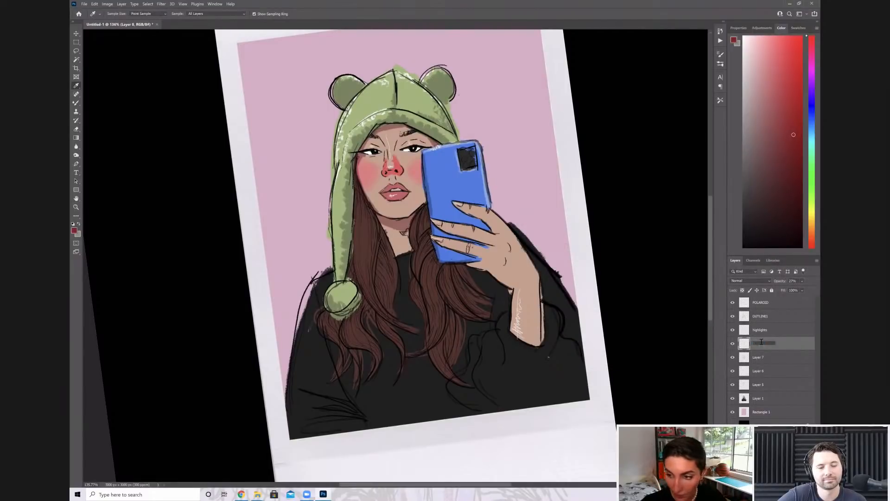
pyautogui.write('SHADING')
pyautogui.press('Return')
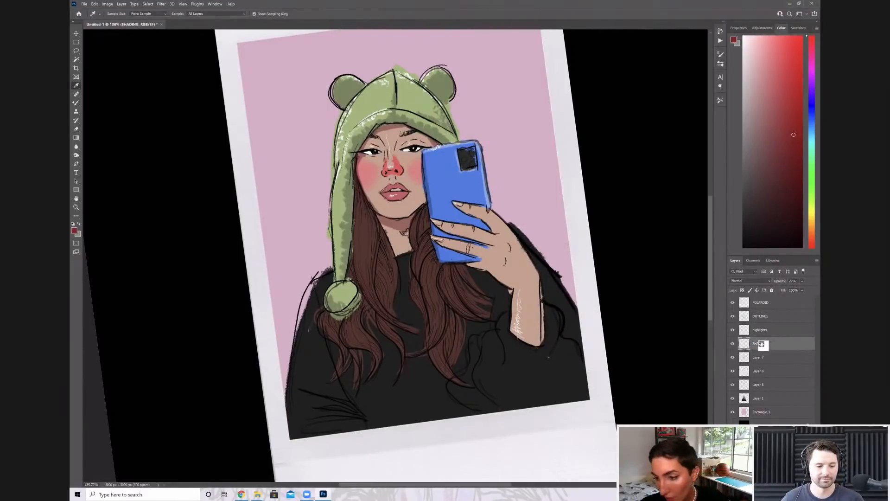
# Move Layer 7 above the highlights layer and rename it OUTLINE2
pyautogui.moveTo(758, 327); pyautogui.dragTo(757, 322)
pyautogui.click(732, 332)
pyautogui.click(732, 332)
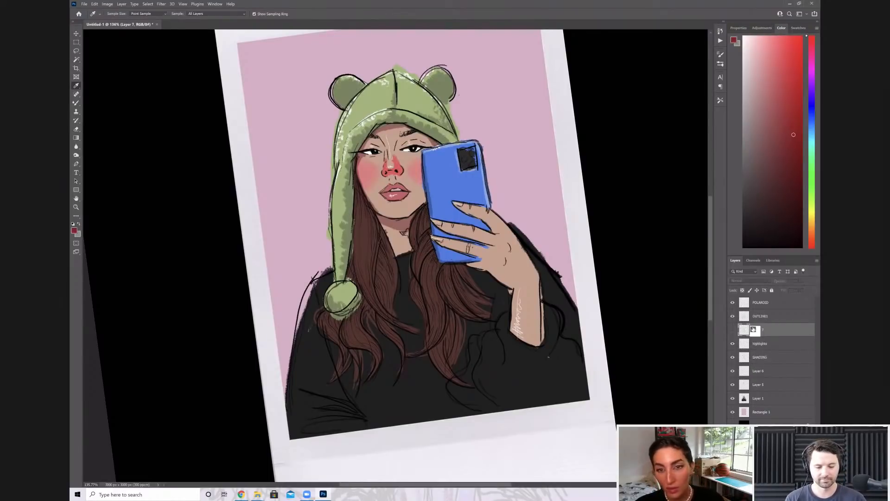
pyautogui.write('OUTLINE2')
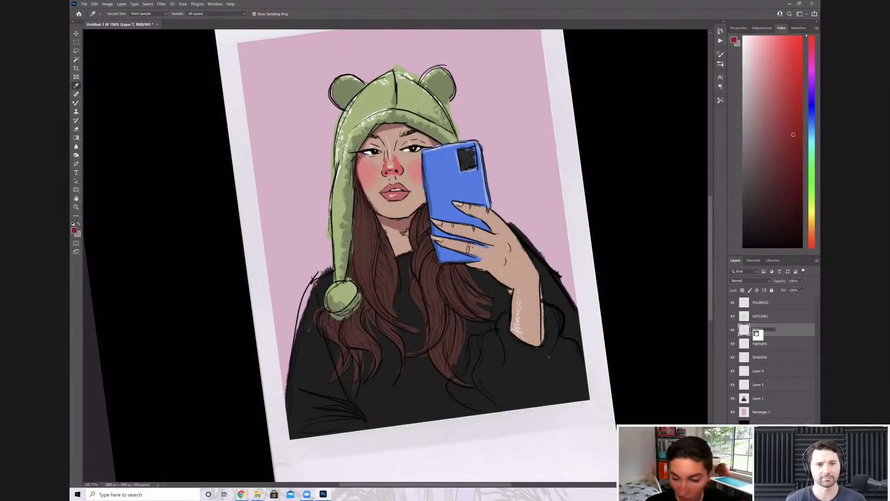
pyautogui.press('Return')
# Merge the two unnamed colour layers between SHADING and Layer 1 into one layer
pyautogui.moveTo(757, 330); pyautogui.dragTo(760, 371)
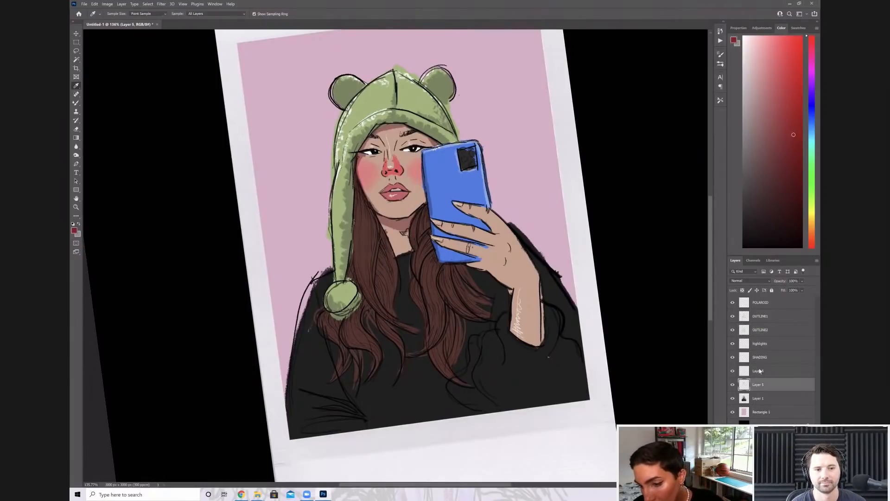
pyautogui.keyDown('shift'); pyautogui.click(759, 371); pyautogui.keyUp('shift')
pyautogui.rightClick(759, 371)
pyautogui.click(763, 288)
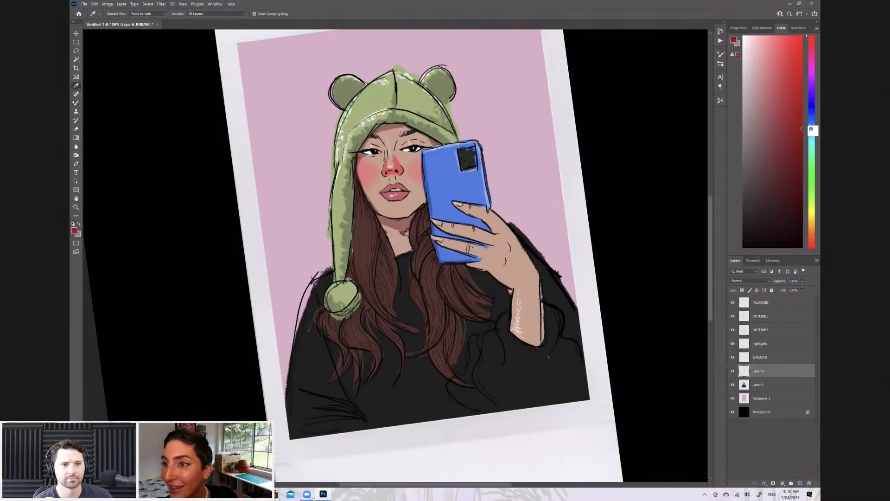
# Paint bright red tints over the fingertips on a new layer below SHADING and lower its opacity to about 28%
pyautogui.click(802, 77)
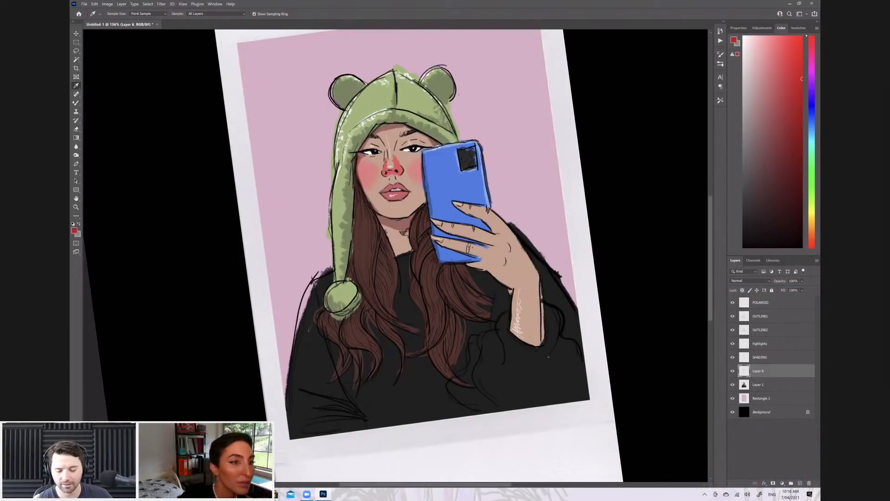
pyautogui.press('b')
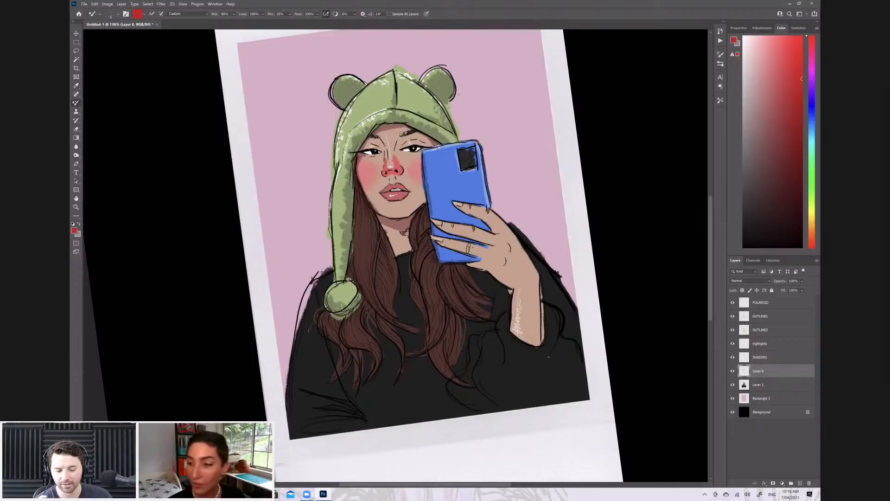
pyautogui.click(802, 484)
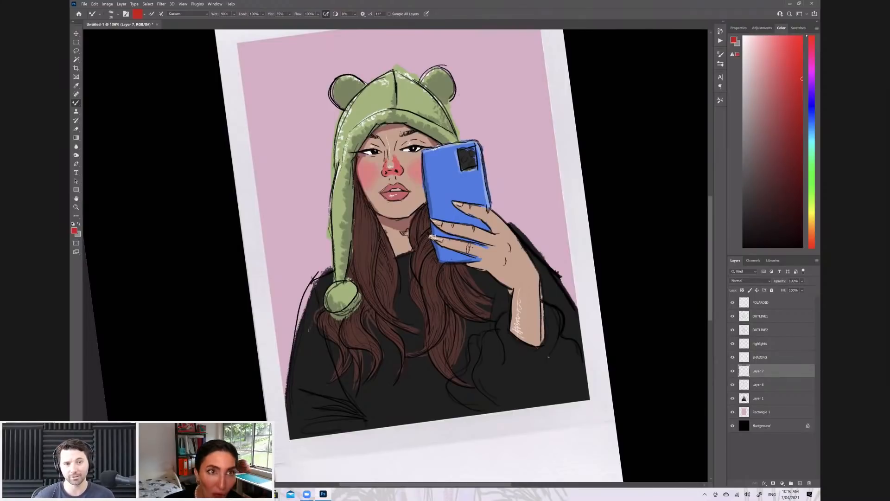
pyautogui.moveTo(433, 237)
pyautogui.mouseDown()
pyautogui.moveTo(450, 244)
pyautogui.moveTo(438, 240)
pyautogui.moveTo(449, 239)
pyautogui.moveTo(434, 222)
pyautogui.moveTo(458, 229)
pyautogui.moveTo(468, 226)
pyautogui.moveTo(457, 204)
pyautogui.moveTo(483, 207)
pyautogui.moveTo(469, 212)
pyautogui.mouseUp()
pyautogui.click(803, 281)
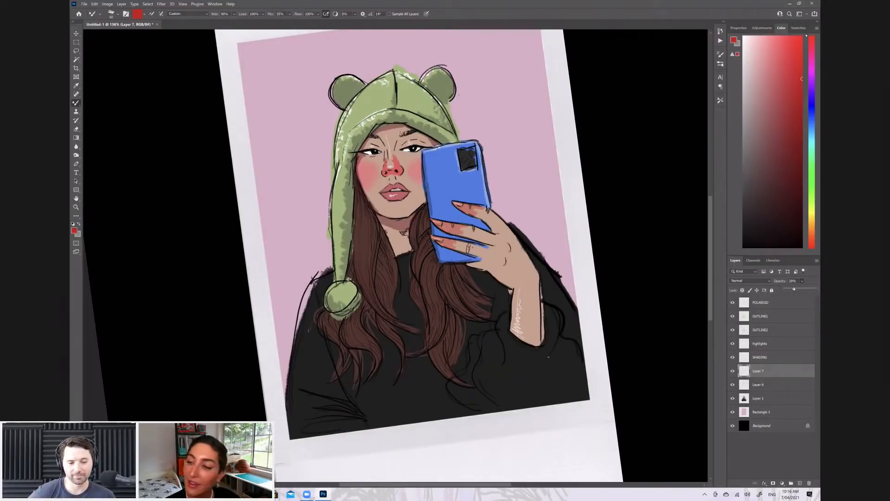
# Soften the red tint on the fingers with a soft, enlarged eraser
pyautogui.click(76, 129)
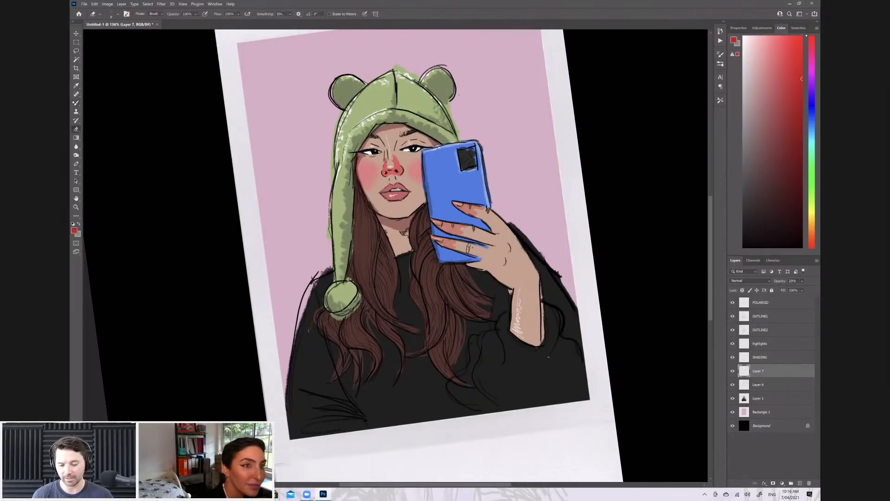
pyautogui.click(117, 14)
pyautogui.click(270, 5)
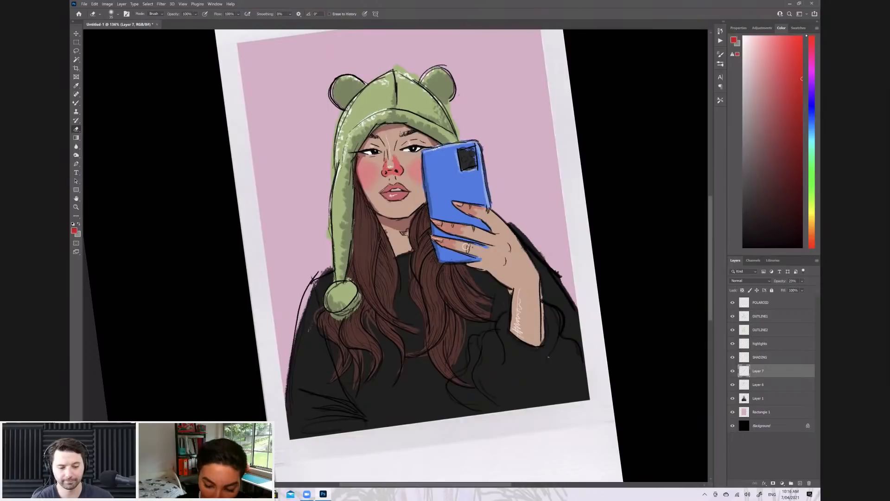
pyautogui.press(']')
pyautogui.press(']')
pyautogui.press(']')
pyautogui.press(']')
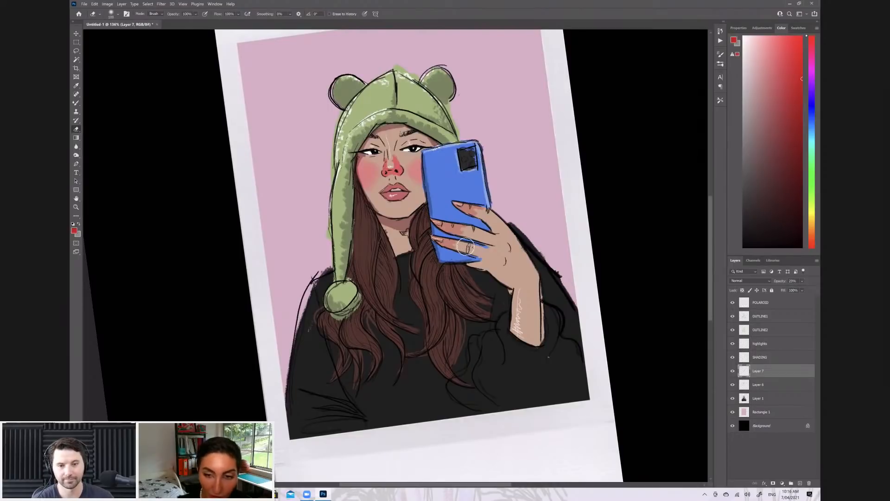
pyautogui.press(']')
pyautogui.press(']')
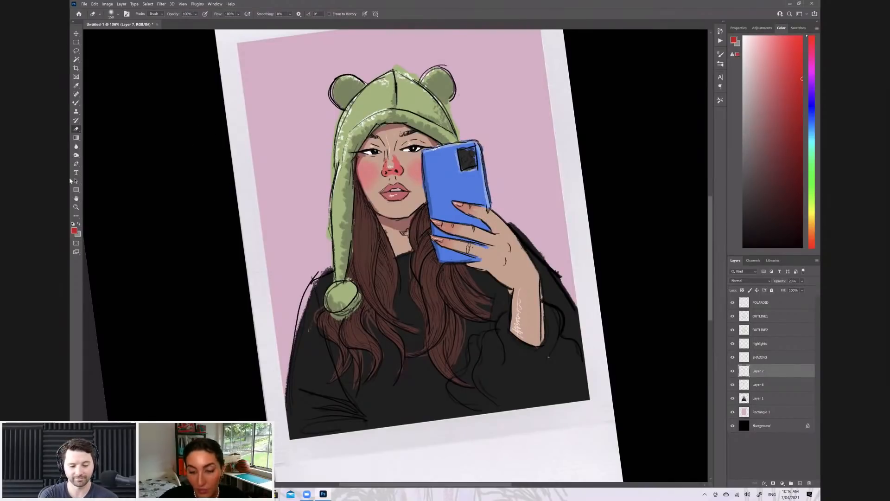
# Pick an orange-brown painting colour and add a new layer above Layer 7 at about 34% opacity
pyautogui.click(77, 103)
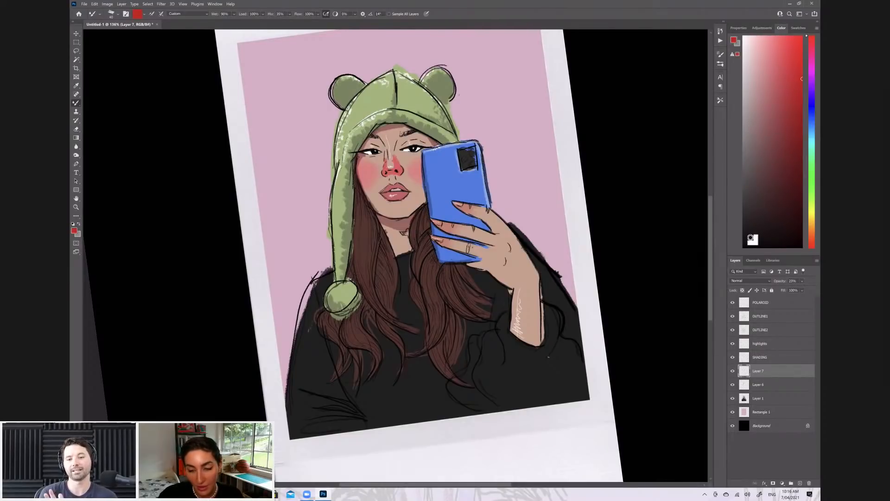
pyautogui.moveTo(786, 45); pyautogui.dragTo(777, 36)
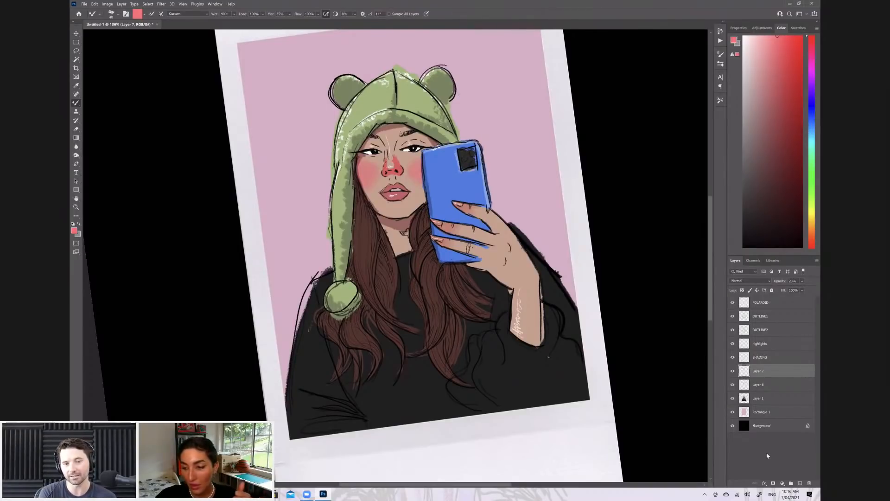
pyautogui.click(812, 231)
pyautogui.click(802, 129)
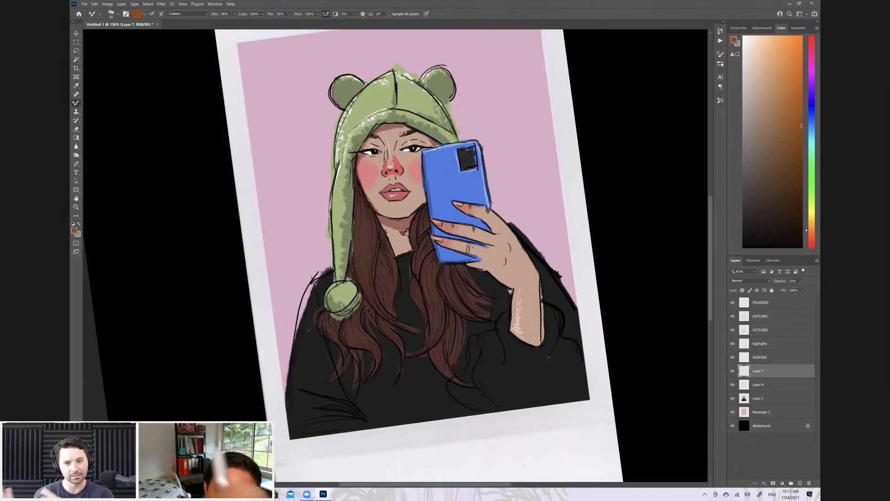
pyautogui.hotkey('ctrl', 'shift', 'alt', 'n')
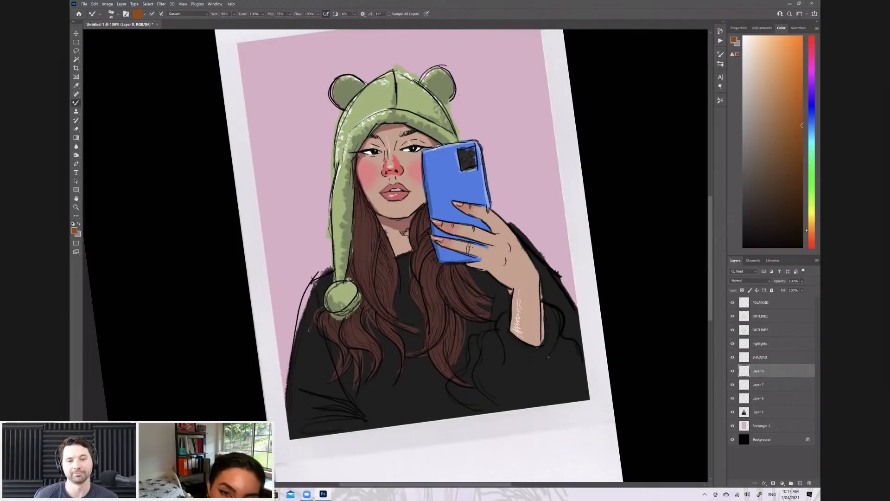
pyautogui.click(802, 281)
pyautogui.moveTo(817, 288); pyautogui.dragTo(795, 289)
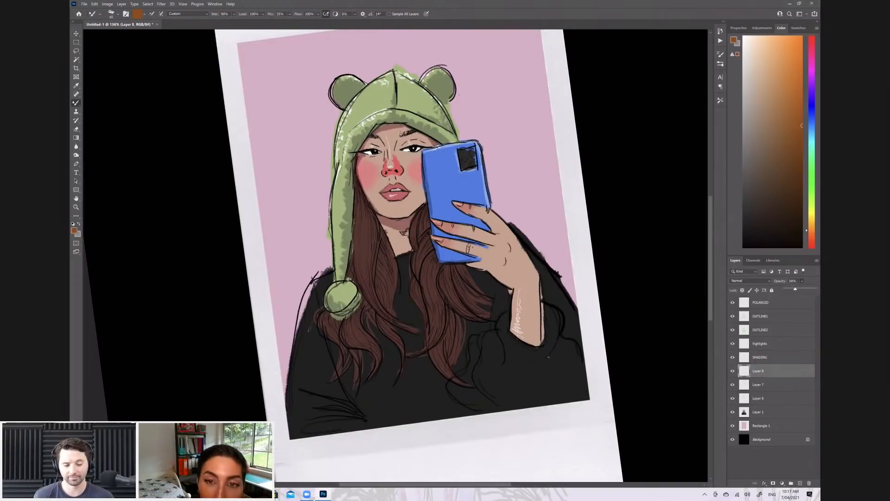
# Paint brown shading around the eyes, neck, hand and forearm
pyautogui.click(398, 151)
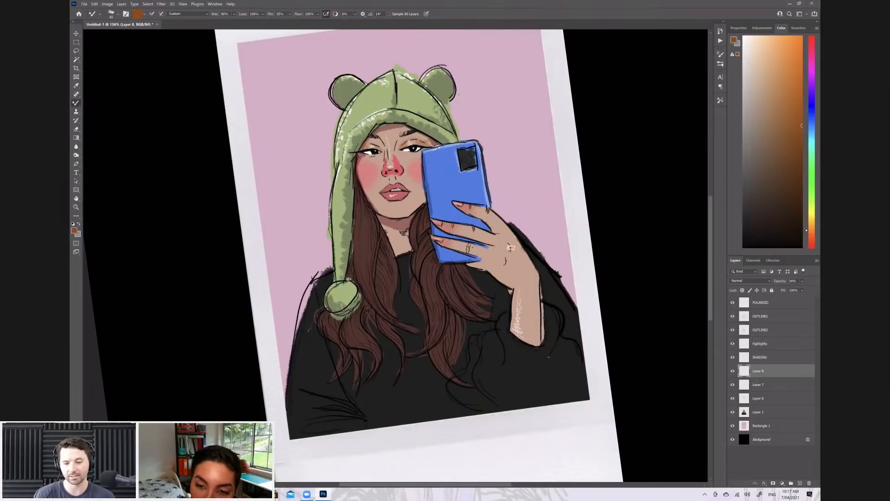
pyautogui.moveTo(500, 256); pyautogui.dragTo(510, 239)
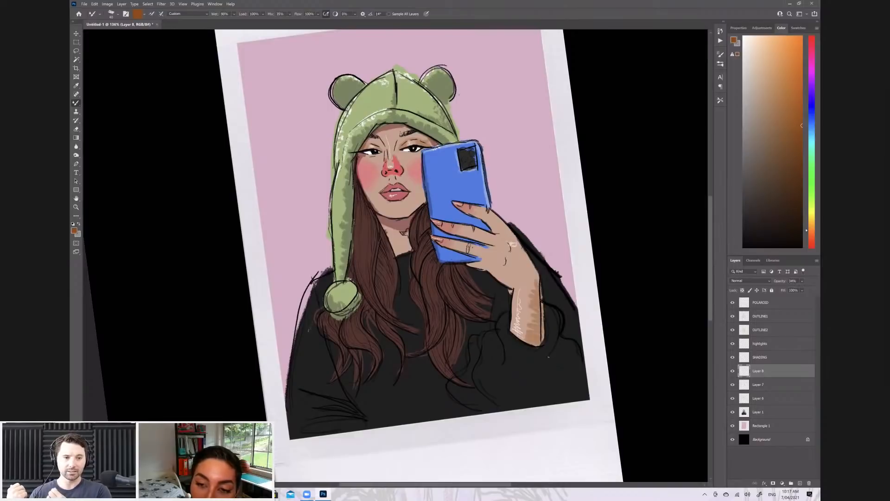
pyautogui.moveTo(499, 268)
pyautogui.mouseDown()
pyautogui.moveTo(511, 240)
pyautogui.moveTo(526, 258)
pyautogui.moveTo(524, 279)
pyautogui.moveTo(532, 276)
pyautogui.moveTo(517, 242)
pyautogui.mouseUp()
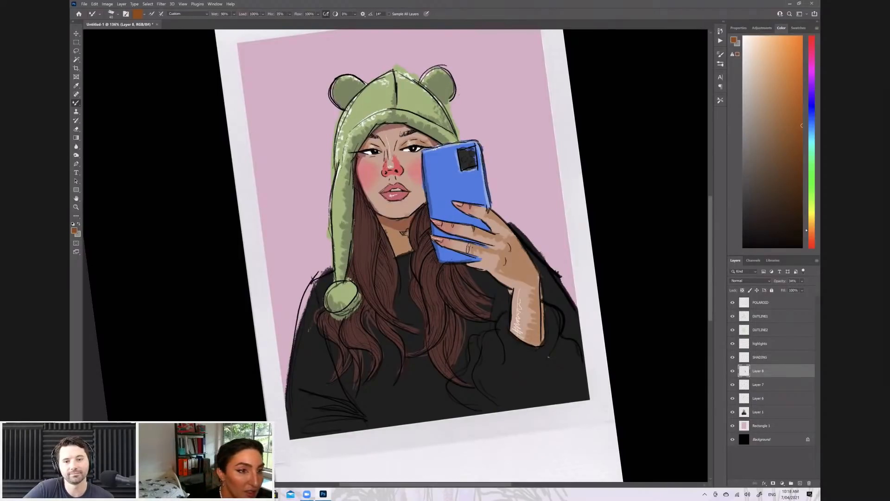
# Tidy the brown shading with a smaller eraser and extend it over the lower face and jaw
pyautogui.press('e')
pyautogui.press('[')
pyautogui.press('[')
pyautogui.press('[')
pyautogui.press('[')
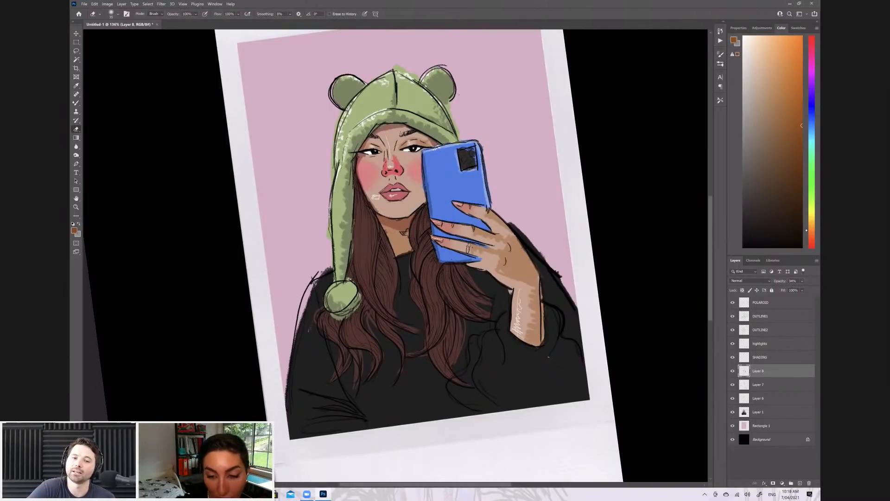
pyautogui.press('b')
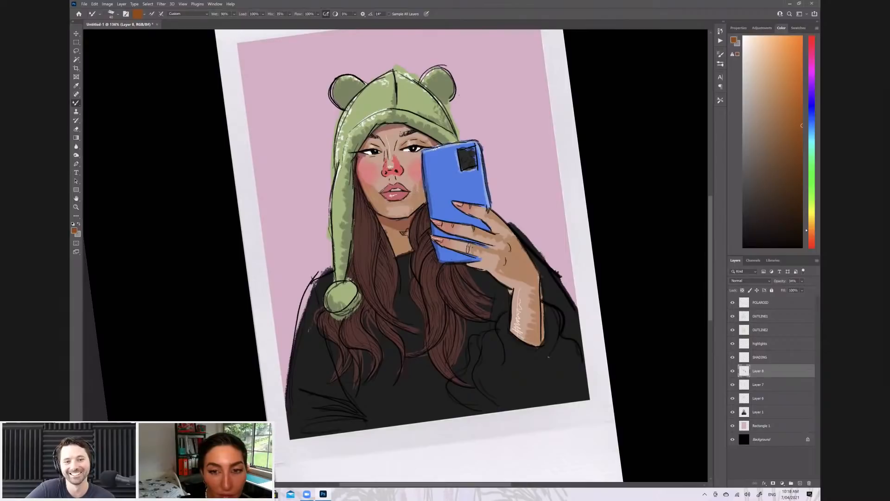
# Soften the brown shading on the cheeks with a much larger soft eraser
pyautogui.press('e')
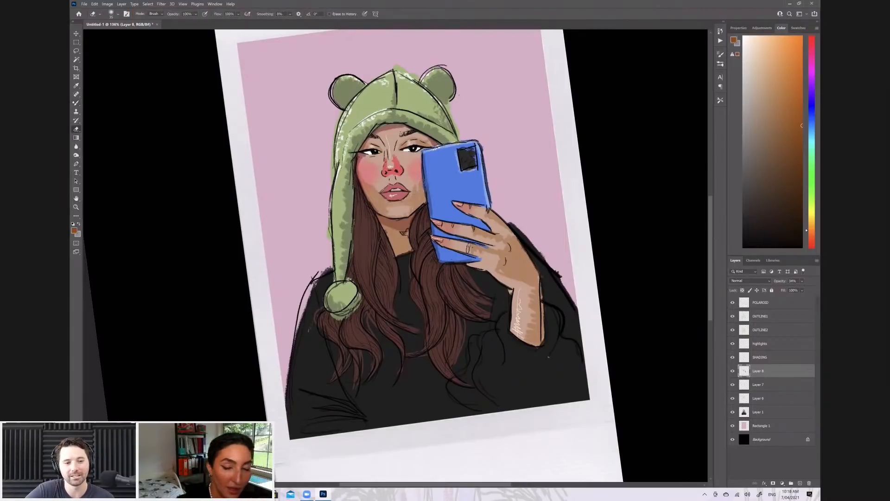
pyautogui.press(']')
pyautogui.press(']')
pyautogui.press(']')
pyautogui.press(']')
pyautogui.press(']')
pyautogui.press(']')
pyautogui.press(']')
pyautogui.press(']')
pyautogui.press(']')
pyautogui.press(']')
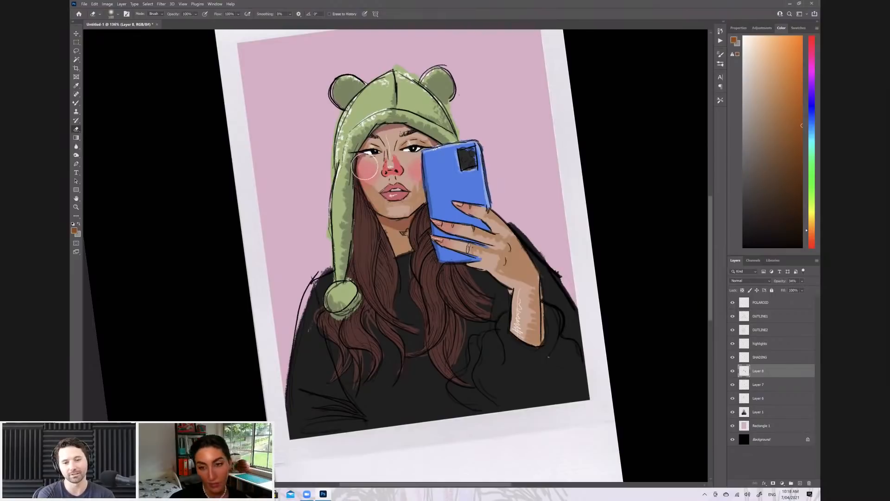
pyautogui.press('[')
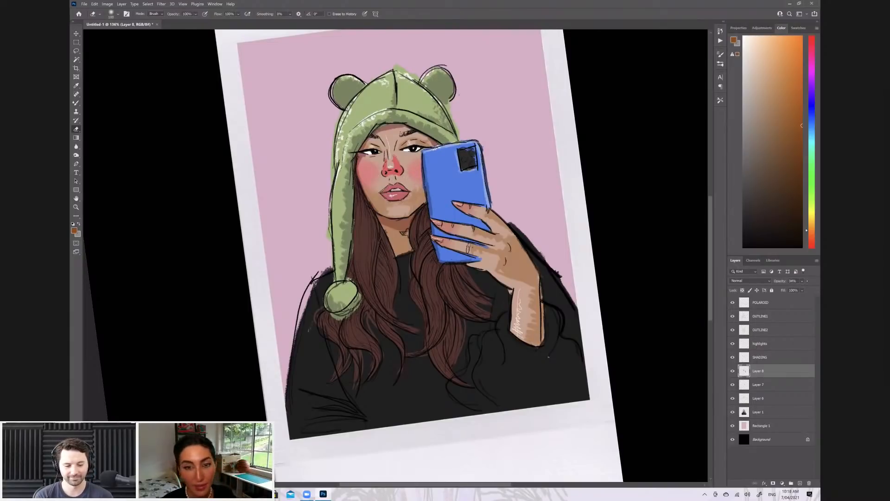
# Compare the portrait with and without the brown shading, lasso the lower face and cut its shading to a new layer
pyautogui.click(733, 371)
pyautogui.click(733, 371)
pyautogui.press('l')
pyautogui.moveTo(385, 176)
pyautogui.mouseDown()
pyautogui.moveTo(357, 179)
pyautogui.moveTo(388, 218)
pyautogui.moveTo(419, 210)
pyautogui.moveTo(420, 173)
pyautogui.moveTo(375, 173)
pyautogui.mouseUp()
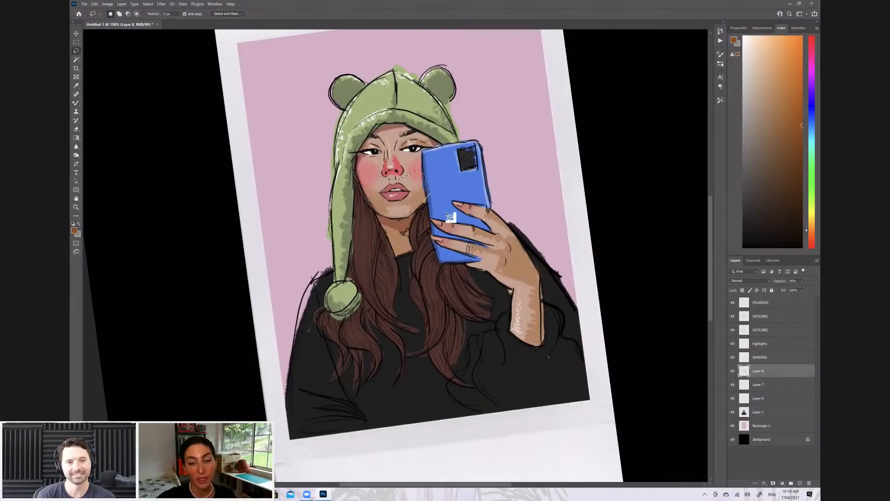
pyautogui.rightClick(404, 204)
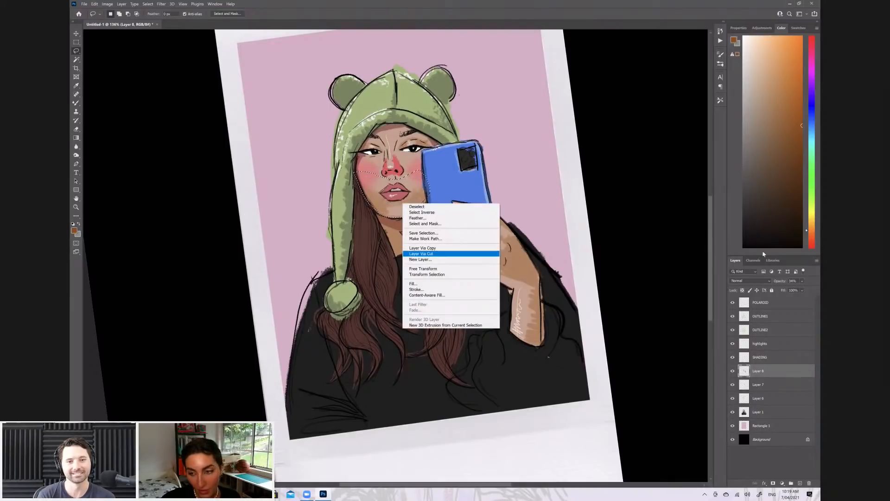
pyautogui.click(443, 252)
# Lower the opacity of the cut lower-face shading layer to about 28%
pyautogui.click(802, 281)
pyautogui.moveTo(790, 288); pyautogui.dragTo(790, 289)
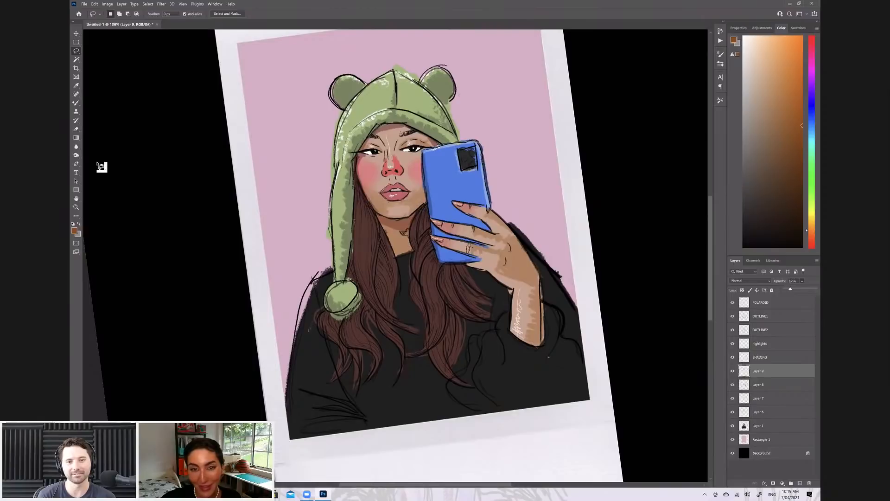
pyautogui.click(795, 291)
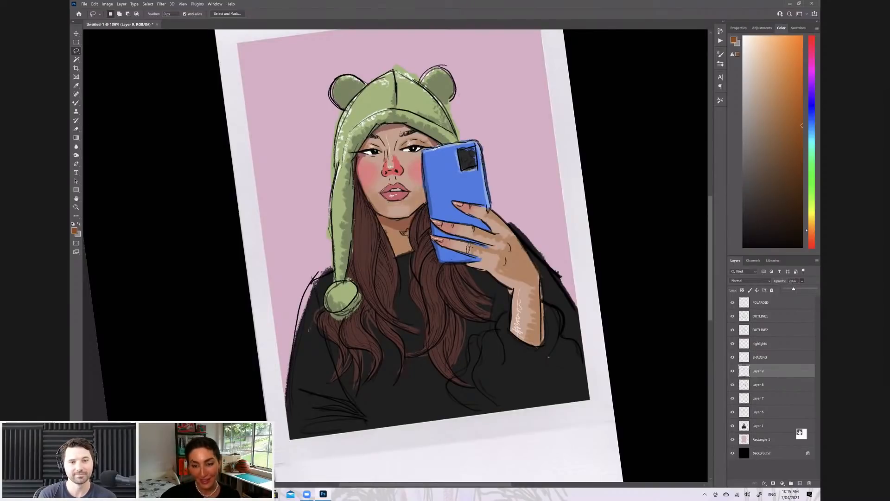
# Paint bright pink blush on both cheeks on a new layer and lower its opacity to roughly a third
pyautogui.click(813, 45)
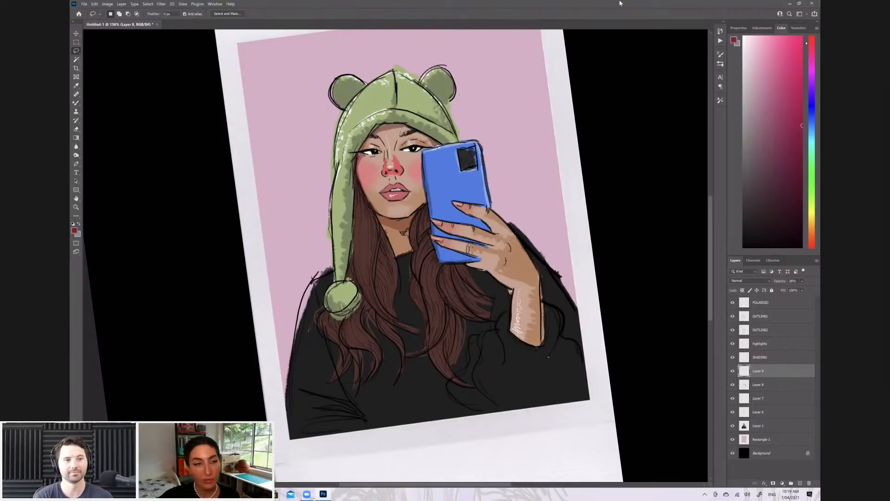
pyautogui.click(802, 58)
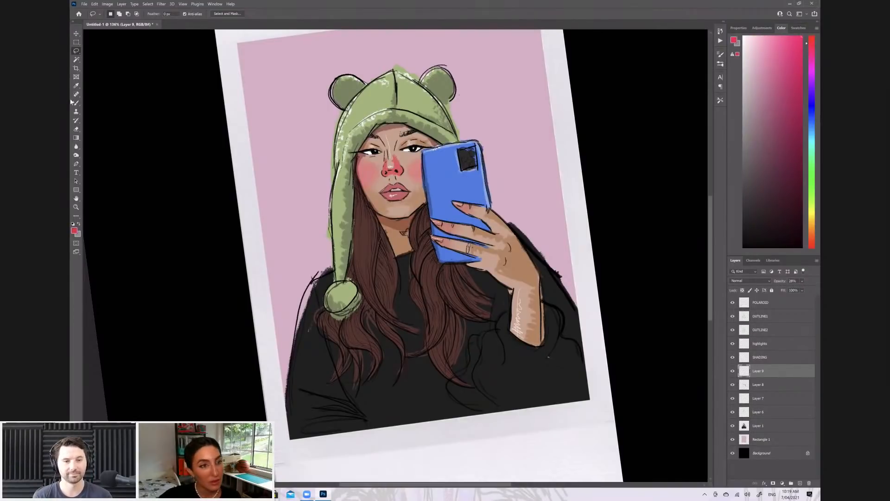
pyautogui.press('b')
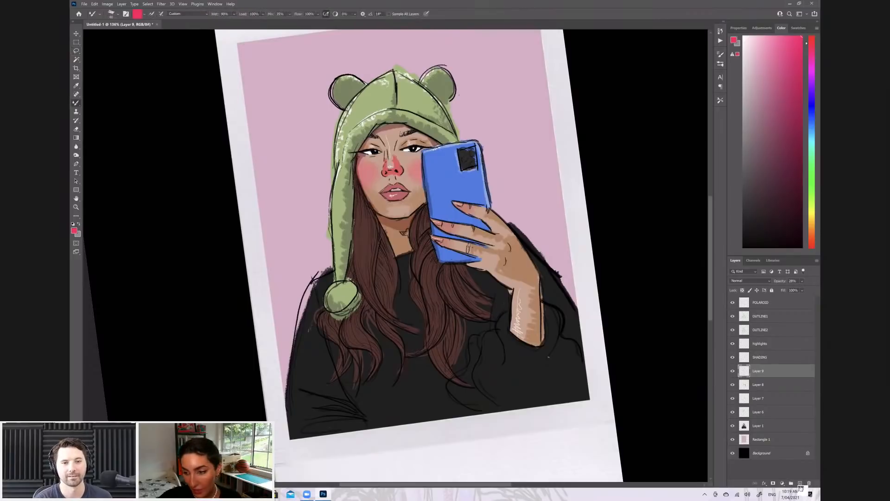
pyautogui.hotkey('ctrl', 'shift', 'alt', 'n')
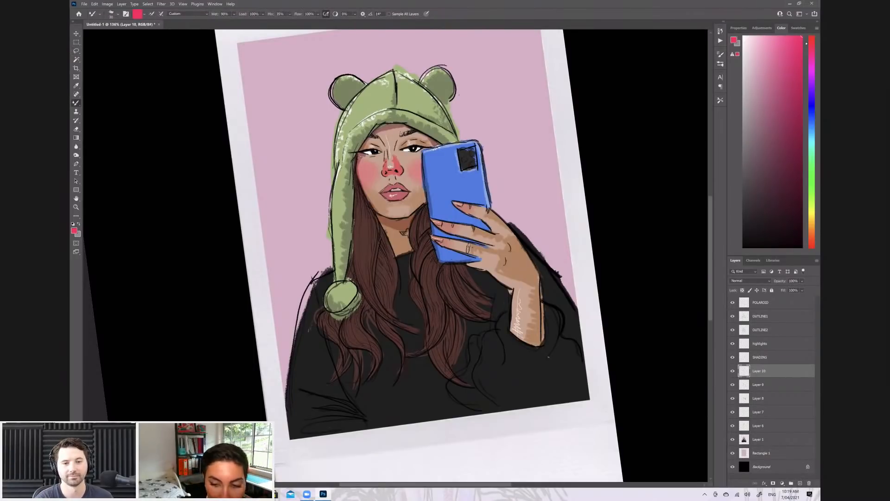
pyautogui.moveTo(363, 166)
pyautogui.mouseDown()
pyautogui.moveTo(369, 173)
pyautogui.moveTo(366, 165)
pyautogui.moveTo(421, 163)
pyautogui.mouseUp()
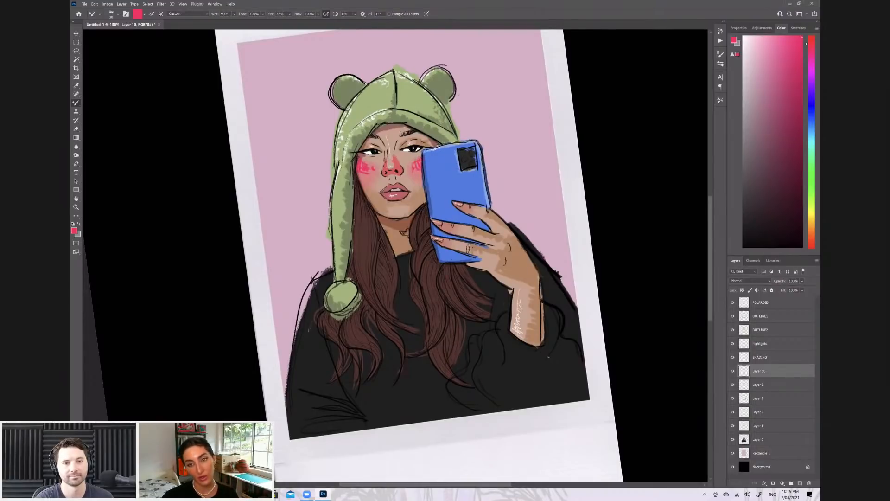
pyautogui.click(802, 281)
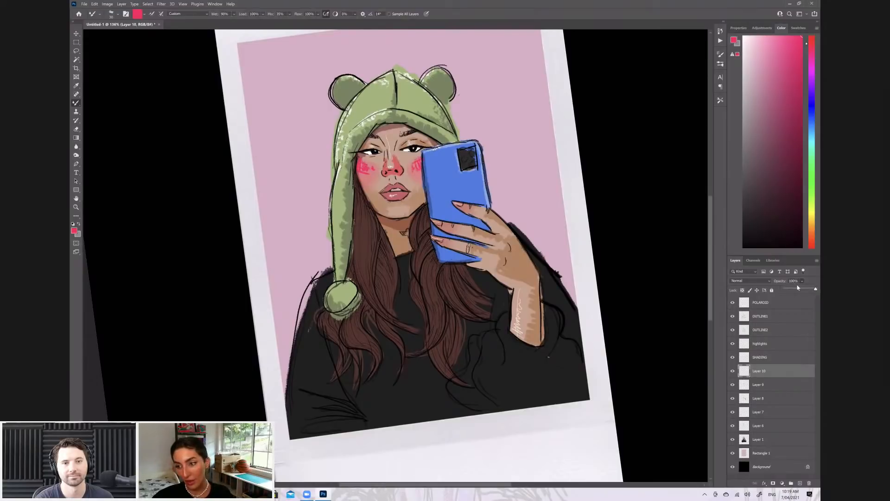
pyautogui.click(797, 290)
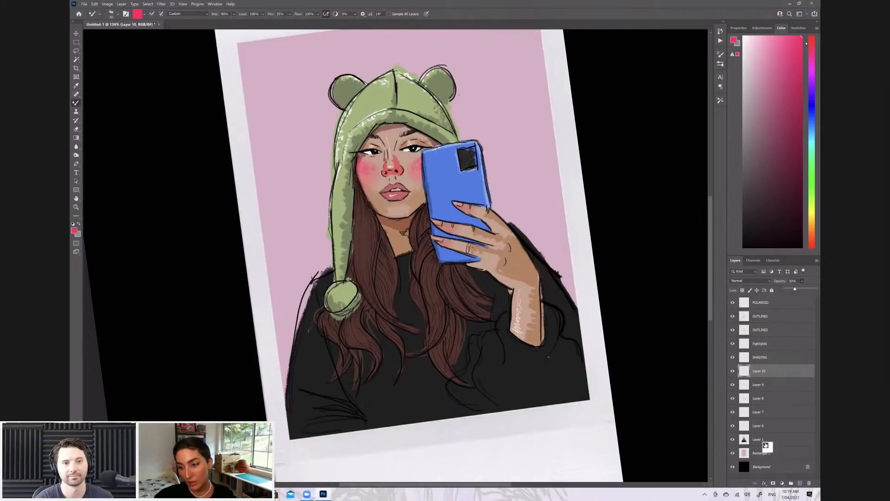
# Paint and trim bright pink shading over the nose on a new layer, lowering its opacity to about 18%
pyautogui.click(800, 483)
pyautogui.moveTo(385, 171)
pyautogui.mouseDown()
pyautogui.moveTo(396, 164)
pyautogui.moveTo(388, 153)
pyautogui.moveTo(397, 170)
pyautogui.mouseUp()
pyautogui.press('e')
pyautogui.moveTo(386, 139); pyautogui.dragTo(394, 139)
pyautogui.click(802, 281)
pyautogui.moveTo(795, 289); pyautogui.dragTo(789, 289)
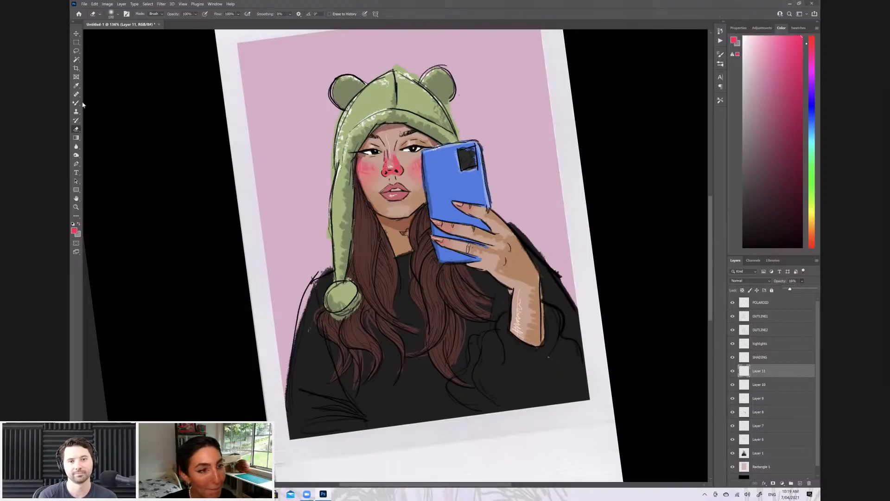
# Add bright pink shading along the upper part of the lower lip on another new layer
pyautogui.press('b')
pyautogui.click(800, 483)
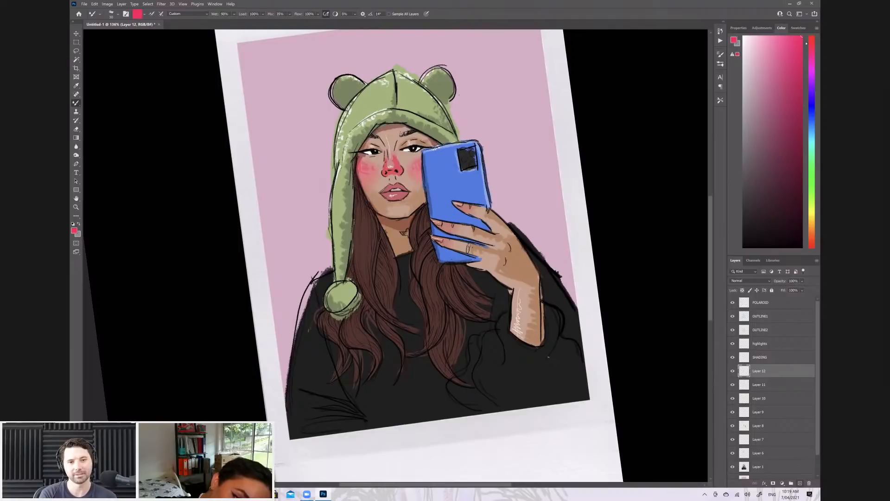
pyautogui.scroll(5, 323, 195)
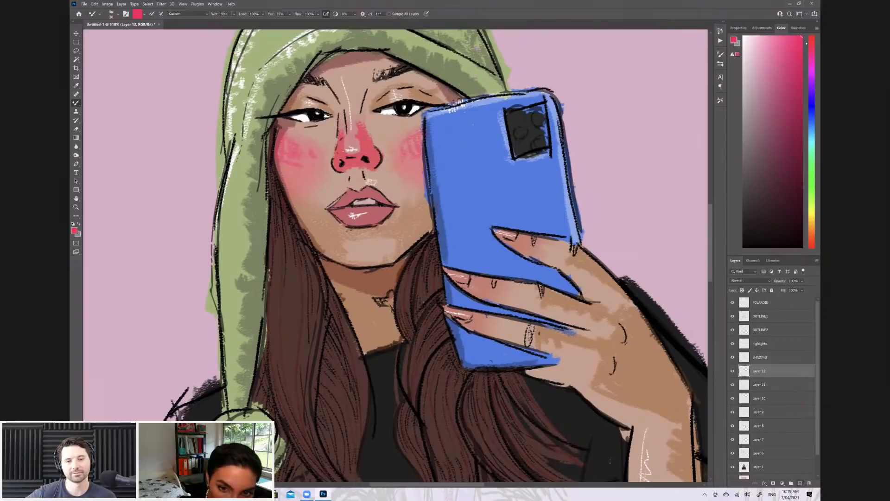
pyautogui.scroll(4, 358, 215)
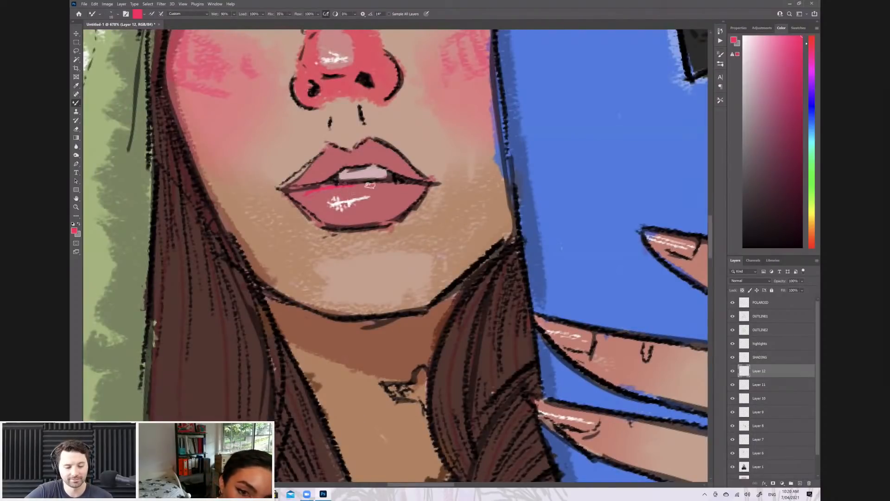
pyautogui.moveTo(316, 189); pyautogui.dragTo(400, 186)
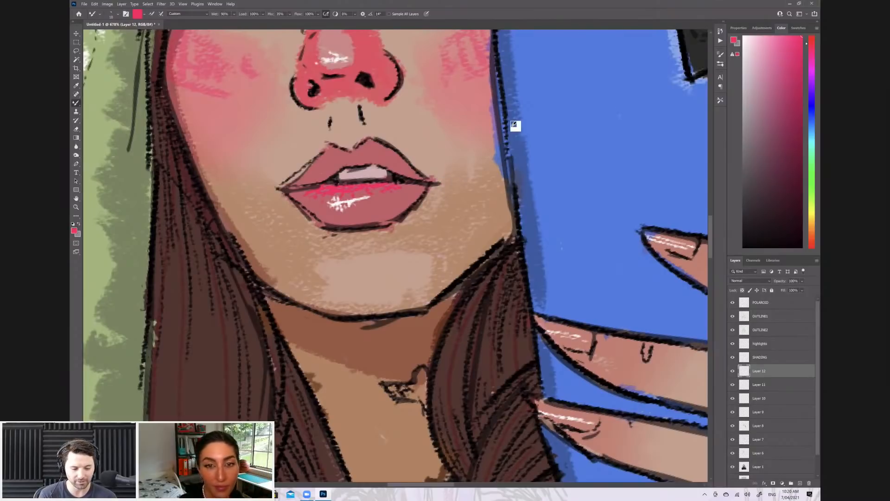
# Shade the edges of the lips in dark red on a new layer and lower its opacity to about 35%
pyautogui.click(76, 86)
pyautogui.click(371, 211)
pyautogui.click(75, 231)
pyautogui.click(442, 184)
pyautogui.click(509, 125)
pyautogui.click(76, 103)
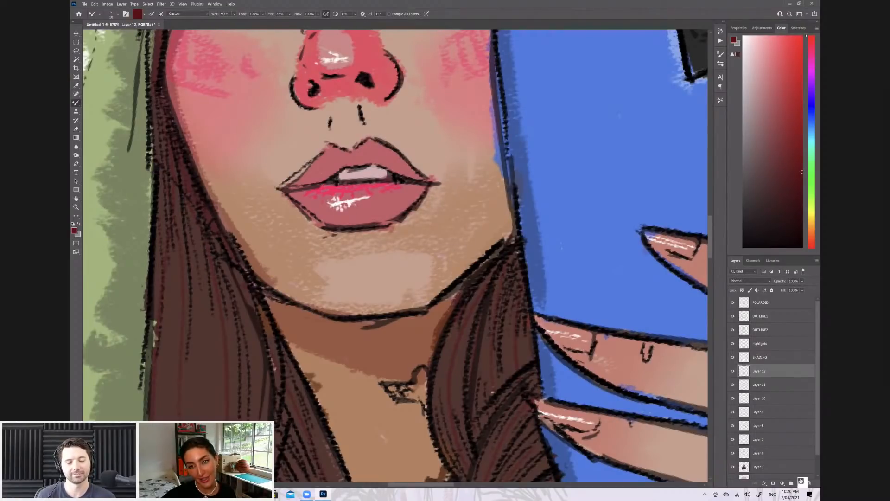
pyautogui.click(801, 482)
pyautogui.scroll(-5, 441, 212)
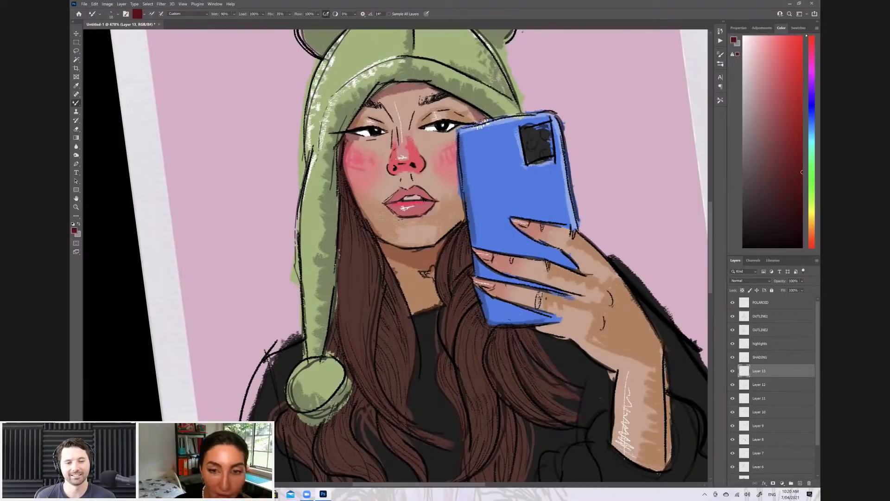
pyautogui.scroll(3, 441, 209)
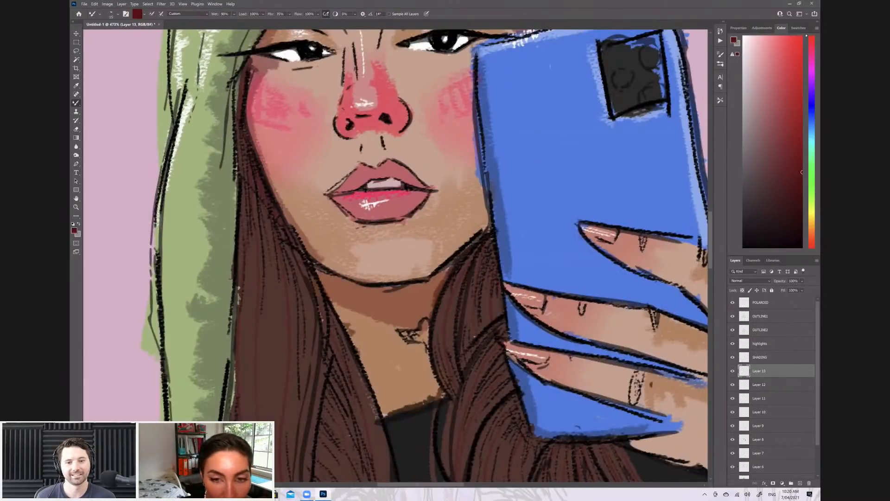
pyautogui.moveTo(338, 200)
pyautogui.mouseDown()
pyautogui.moveTo(362, 219)
pyautogui.moveTo(402, 218)
pyautogui.mouseUp()
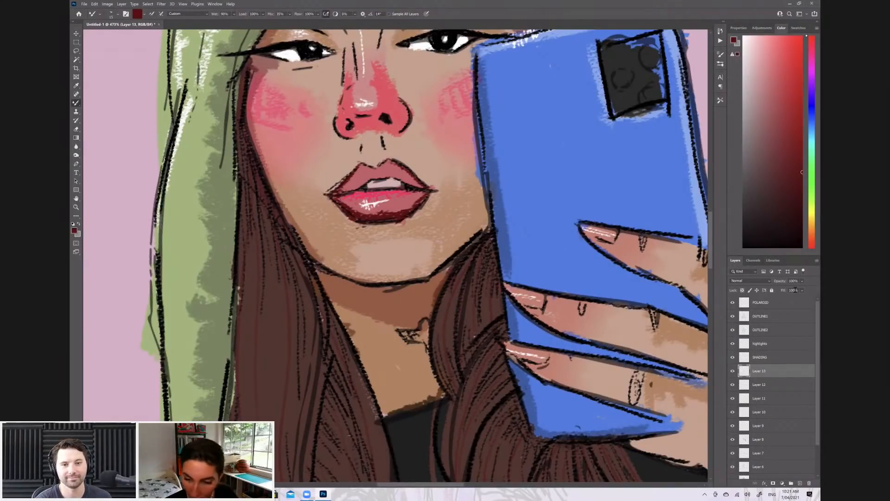
pyautogui.moveTo(802, 281); pyautogui.dragTo(795, 289)
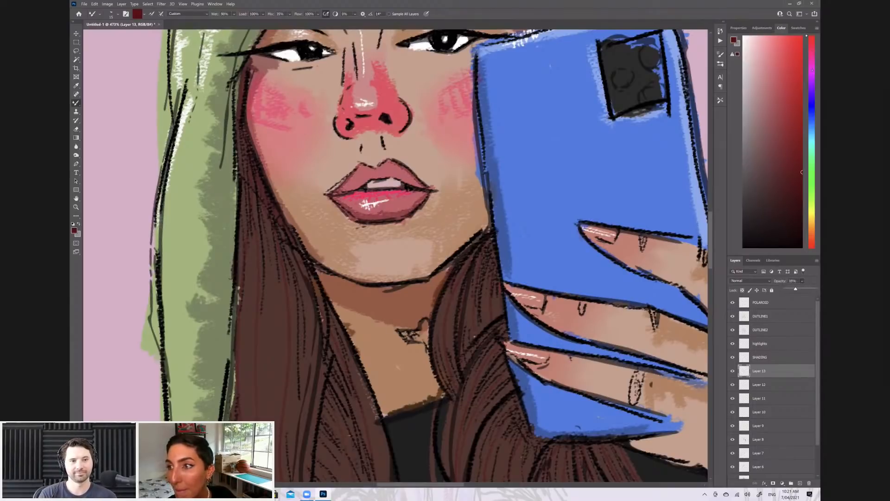
# Try painting bright pink accents on the nose
pyautogui.hotkey('ctrl', '0')
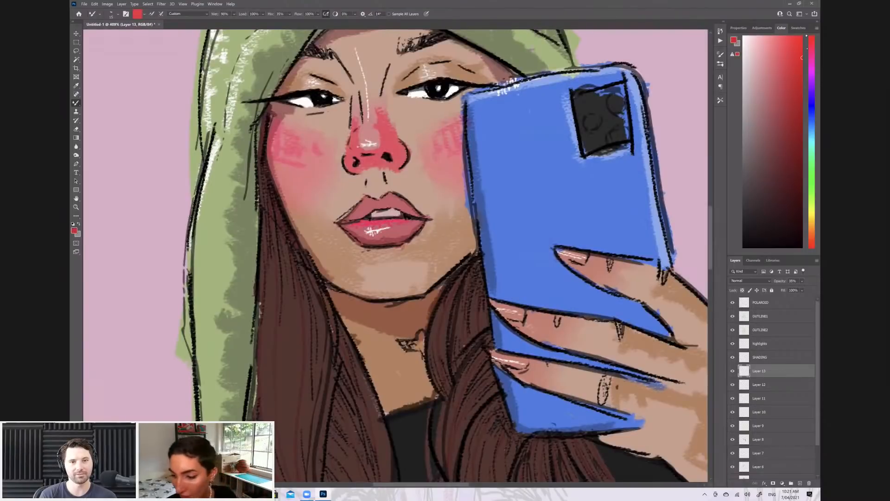
pyautogui.click(812, 45)
pyautogui.click(802, 71)
pyautogui.moveTo(368, 149); pyautogui.dragTo(363, 146)
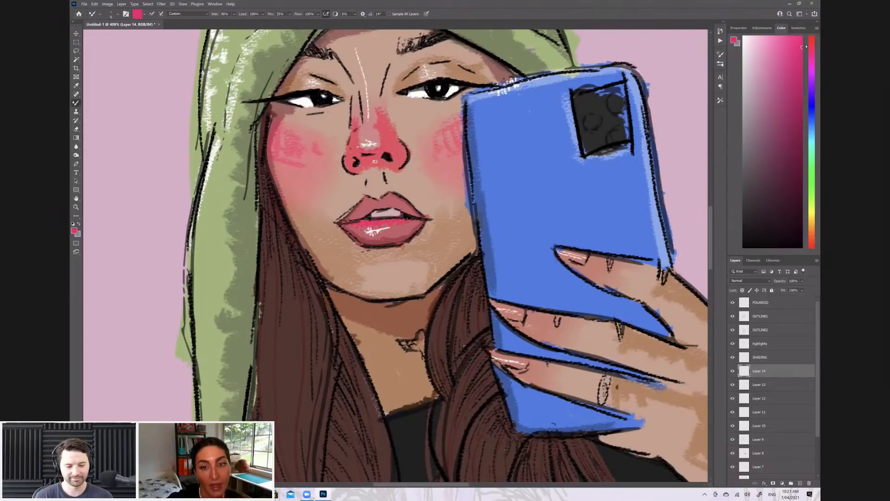
pyautogui.hotkey('ctrl', 'z')
pyautogui.hotkey('ctrl', 'z')
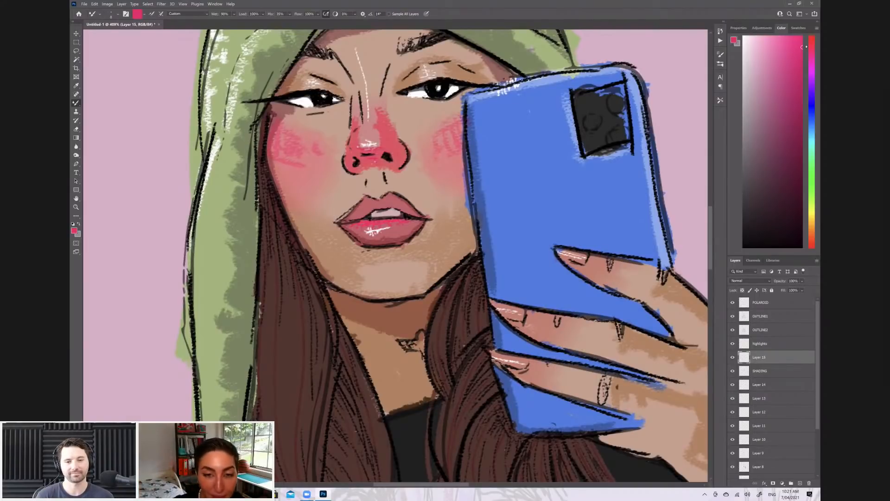
# Shade the sides and nostrils of the nose in deep red on a new layer, with its opacity set to 52%
pyautogui.scroll(-6, 450, 212)
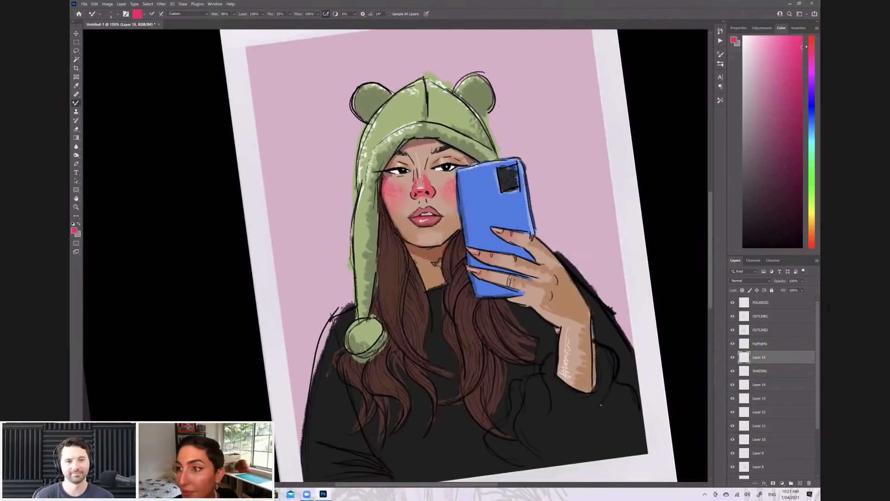
pyautogui.scroll(-3, 450, 201)
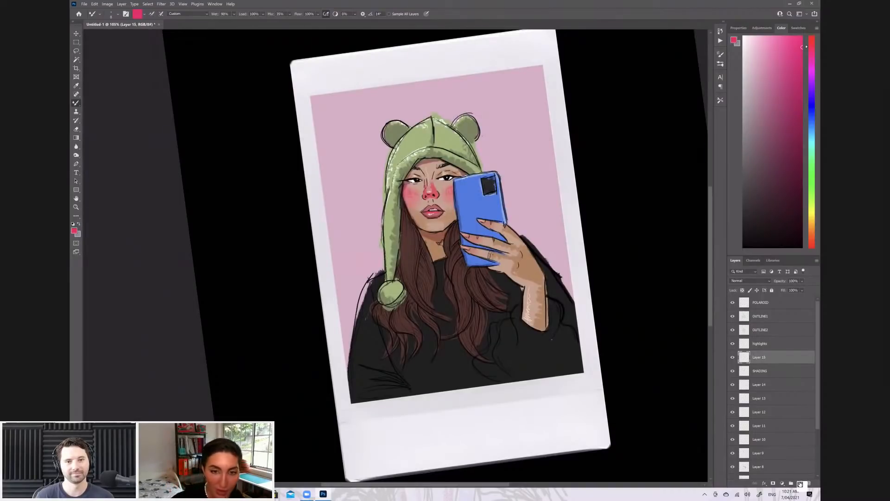
pyautogui.scroll(3, 339, 194)
pyautogui.scroll(3, 338, 192)
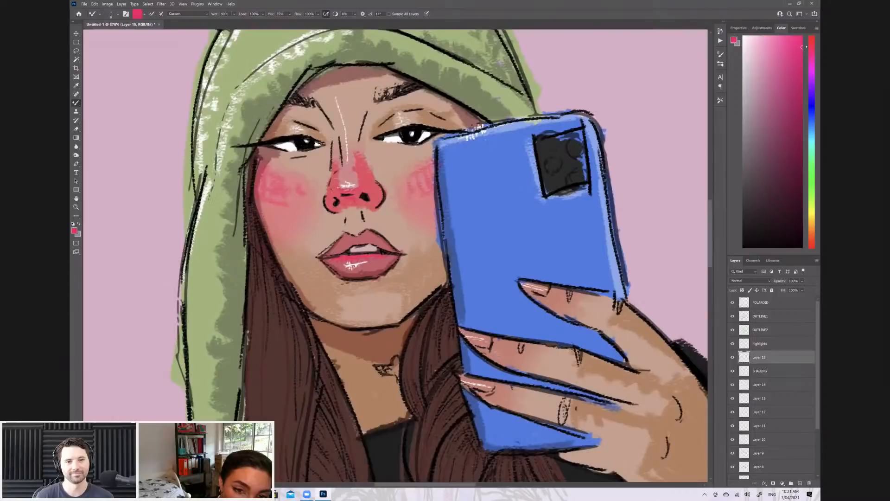
pyautogui.keyDown('alt'); pyautogui.click(327, 208); pyautogui.keyUp('alt')
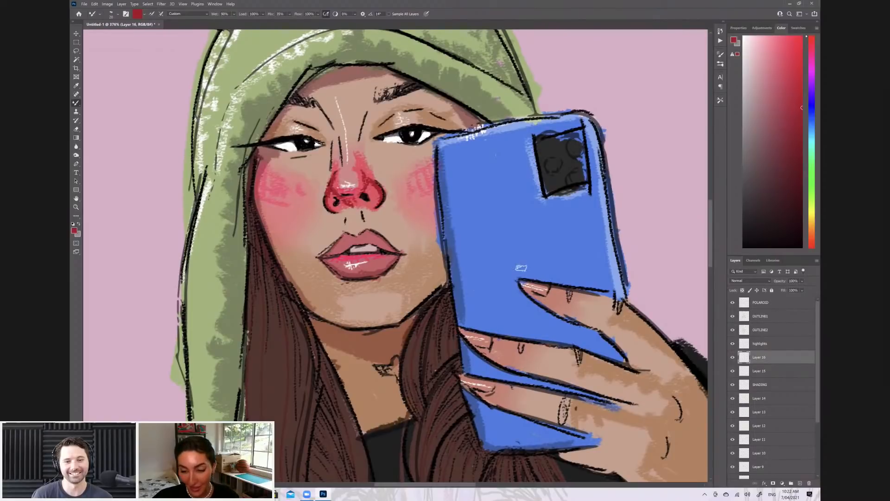
pyautogui.press('5')
pyautogui.press('2')
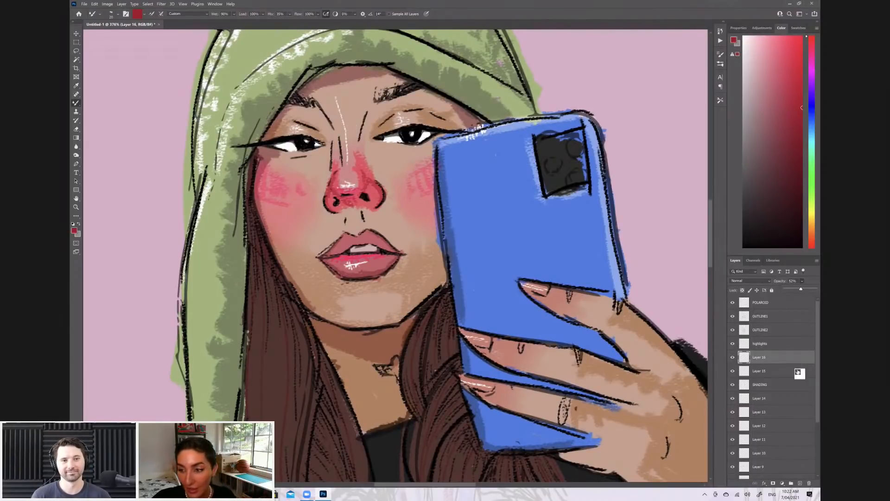
pyautogui.click(792, 483)
pyautogui.press('z')
pyautogui.moveTo(768, 356); pyautogui.dragTo(809, 484)
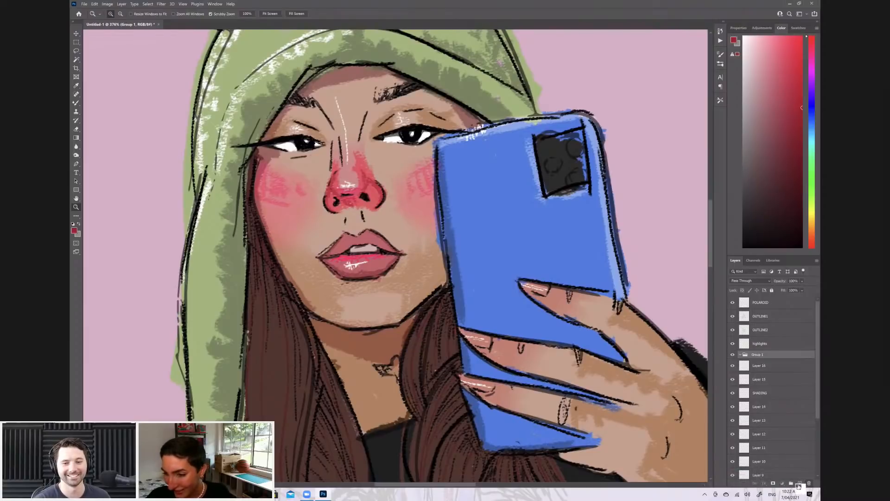
# Try dabbing deep red shading beside a fingernail of the hand holding the phone, on a new layer
pyautogui.click(800, 483)
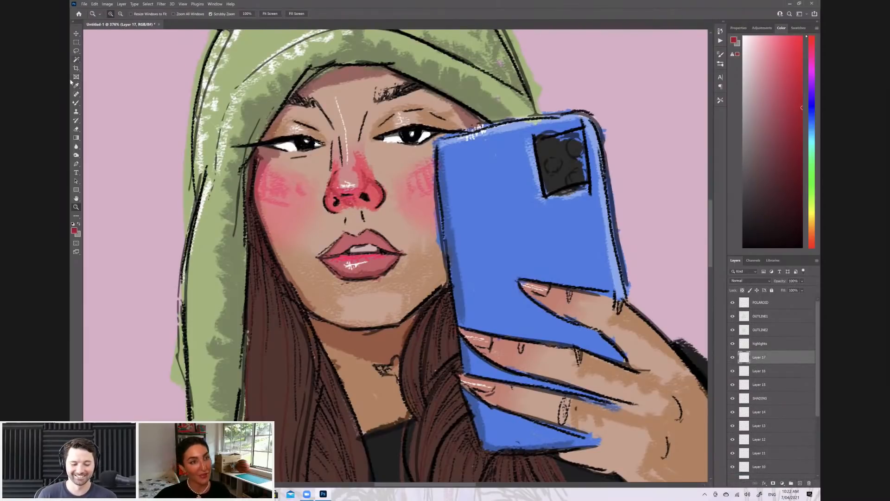
pyautogui.click(75, 104)
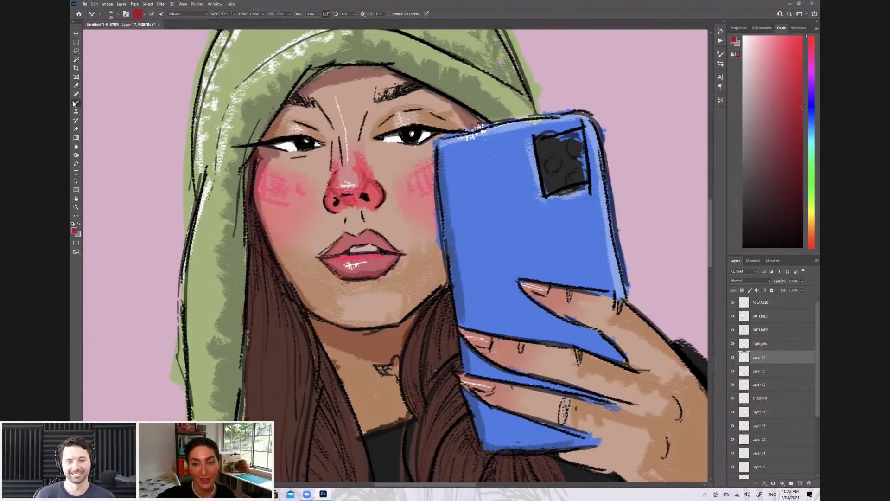
pyautogui.hotkey('ctrl', '-')
pyautogui.hotkey('ctrl', '-')
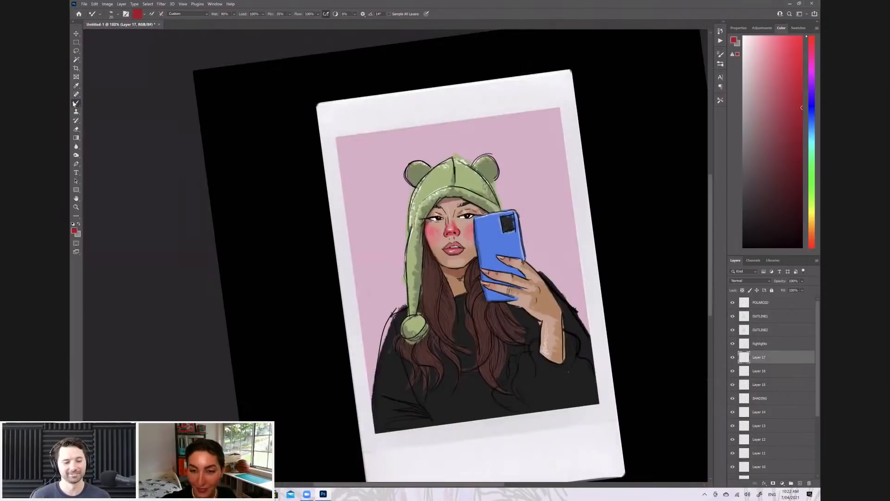
pyautogui.hotkey('ctrl', '+')
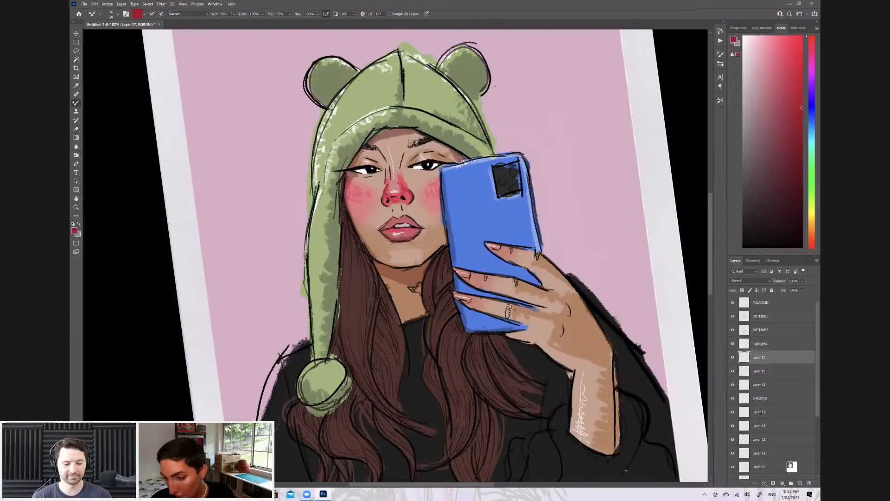
pyautogui.keyDown('ctrl'); pyautogui.click(591, 282); pyautogui.keyUp('ctrl')
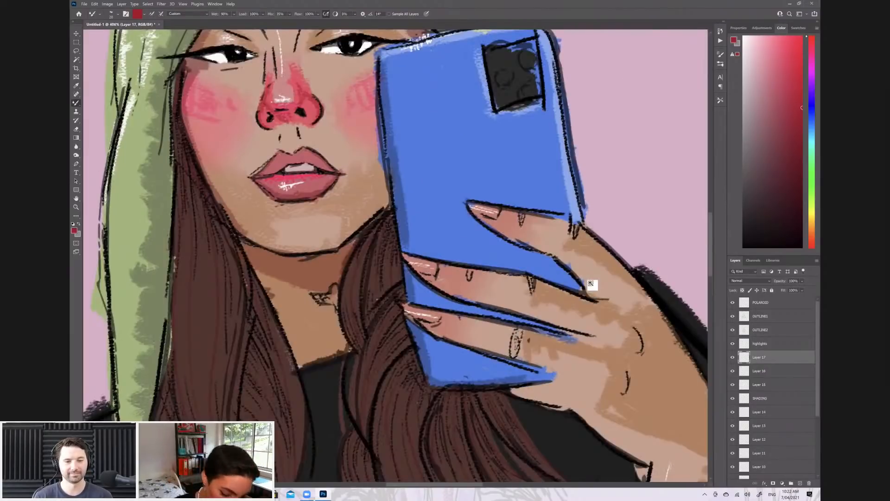
pyautogui.moveTo(440, 266); pyautogui.dragTo(450, 274)
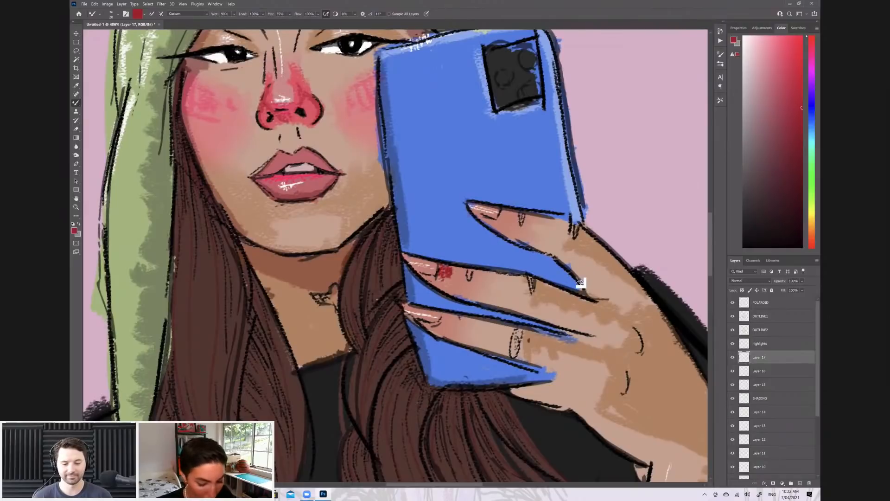
pyautogui.press('z')
pyautogui.click(800, 483)
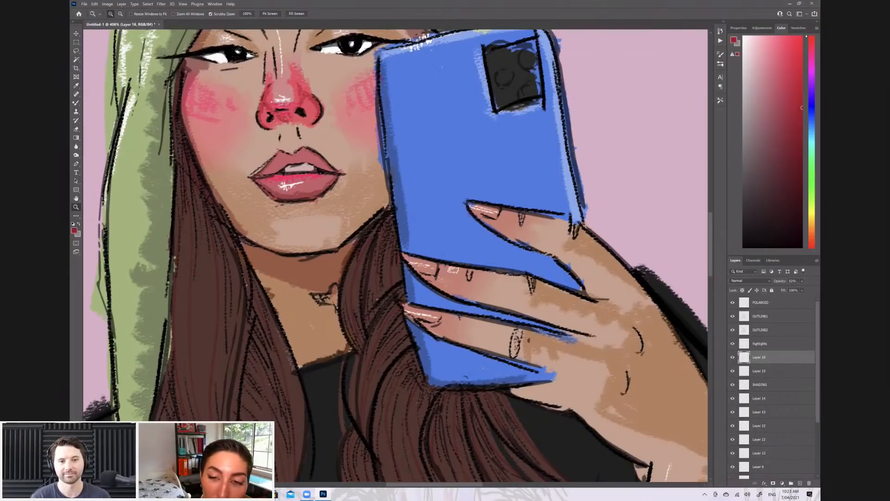
# Shade the skin beside the three fingernails in deep red on a new layer and lower its opacity to about 45%
pyautogui.hotkey('ctrl', 'shift', 'alt', 'n')
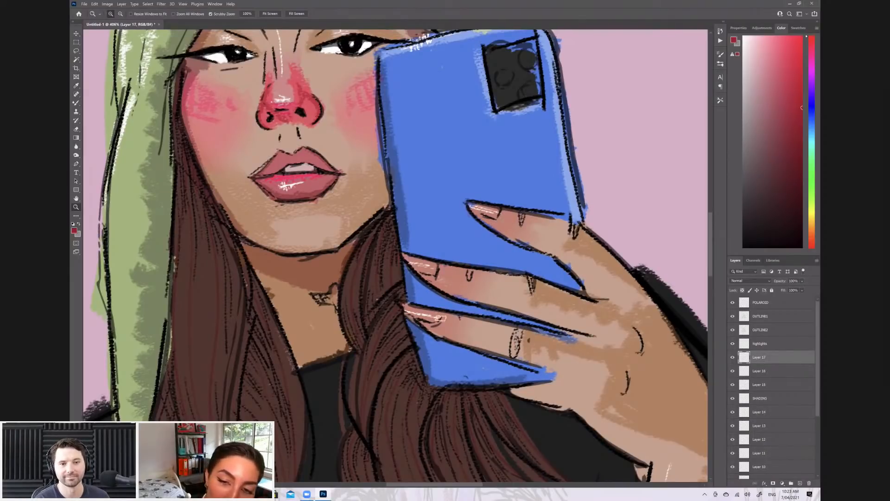
pyautogui.moveTo(449, 314); pyautogui.dragTo(438, 314)
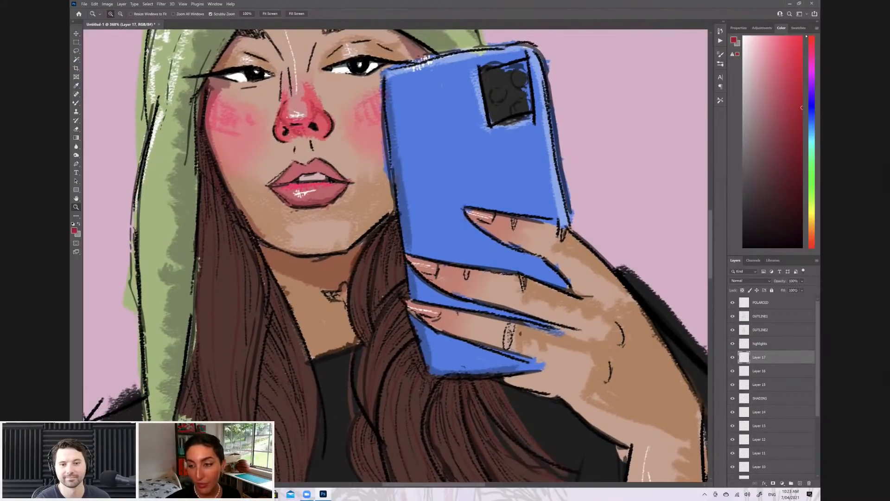
pyautogui.press('b')
pyautogui.moveTo(440, 266); pyautogui.dragTo(445, 276)
pyautogui.moveTo(497, 217); pyautogui.dragTo(501, 225)
pyautogui.moveTo(441, 310); pyautogui.dragTo(448, 317)
pyautogui.moveTo(496, 217); pyautogui.dragTo(500, 223)
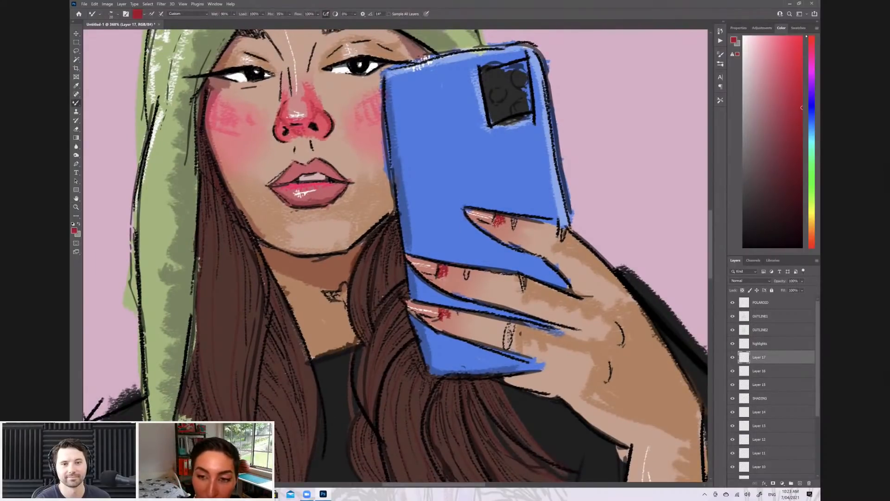
pyautogui.moveTo(802, 281); pyautogui.dragTo(794, 289)
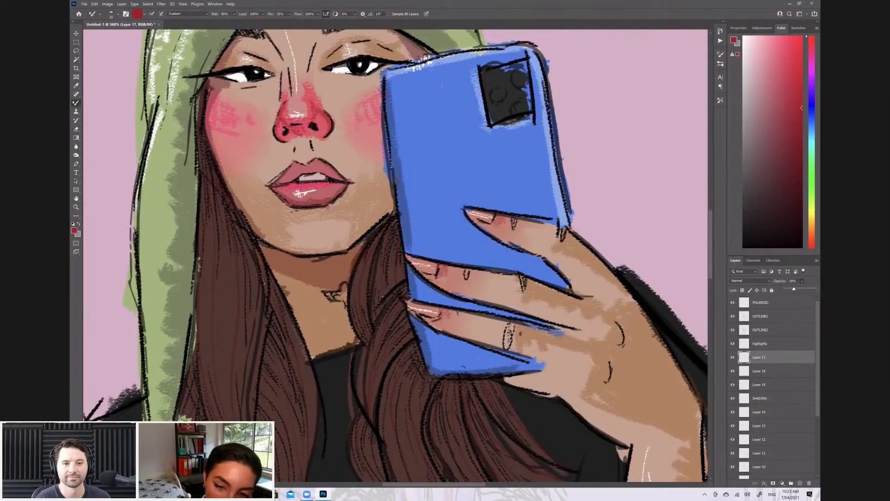
pyautogui.moveTo(794, 289); pyautogui.dragTo(799, 289)
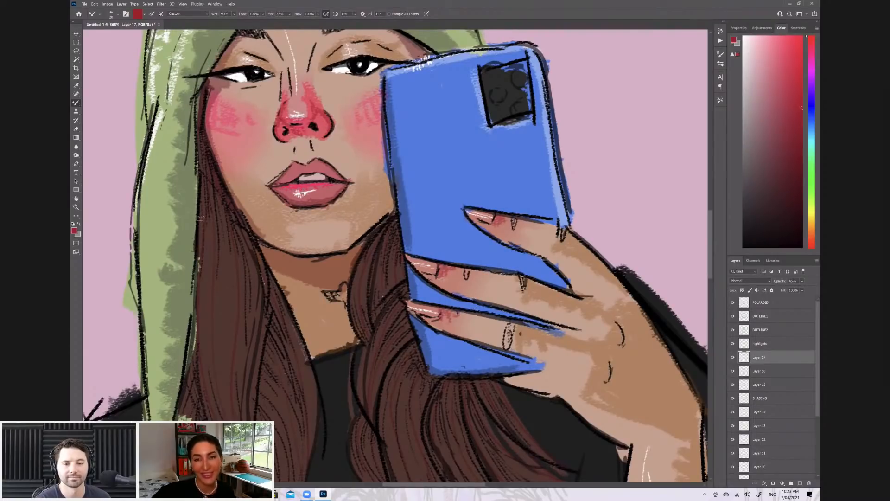
# Add small bright pink strokes to the cheek beside the hat's ear flap on a new layer
pyautogui.scroll(-5, 396, 255)
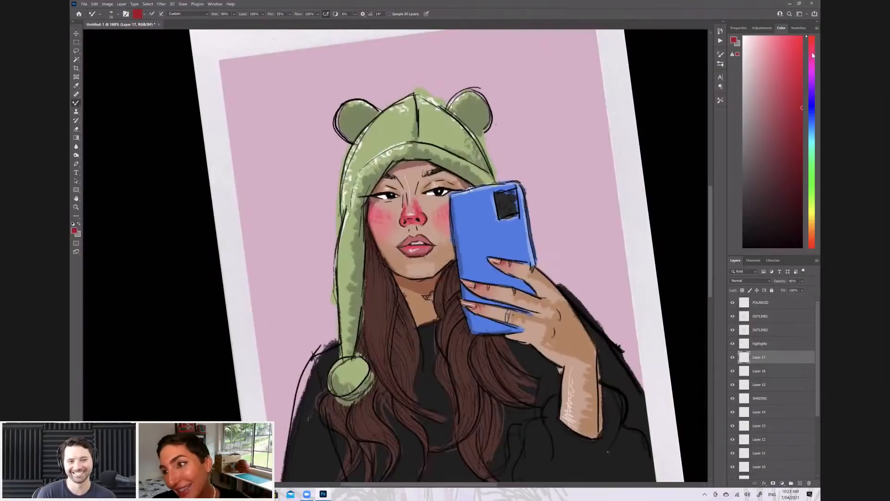
pyautogui.scroll(-2, 396, 255)
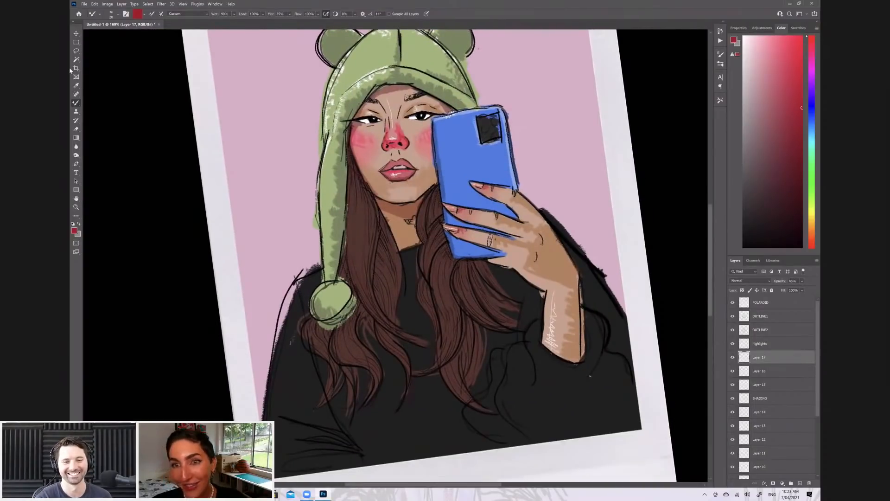
pyautogui.scroll(2, 449, 130)
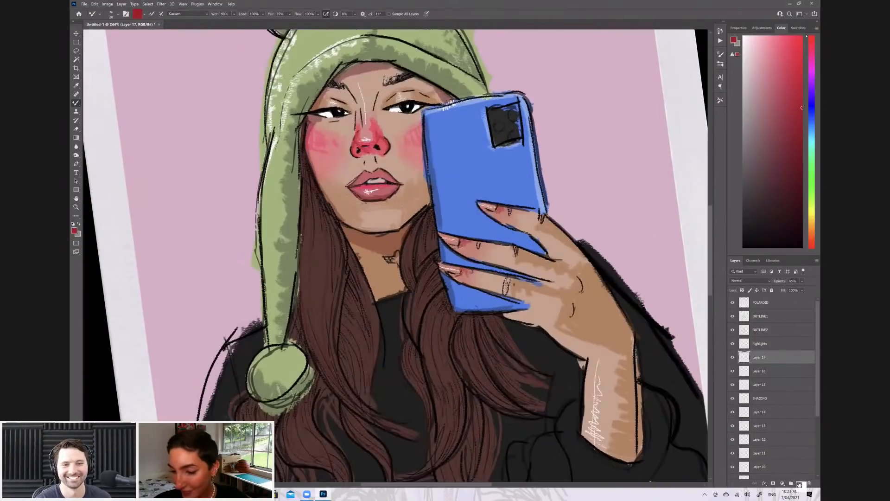
pyautogui.scroll(1, 478, 137)
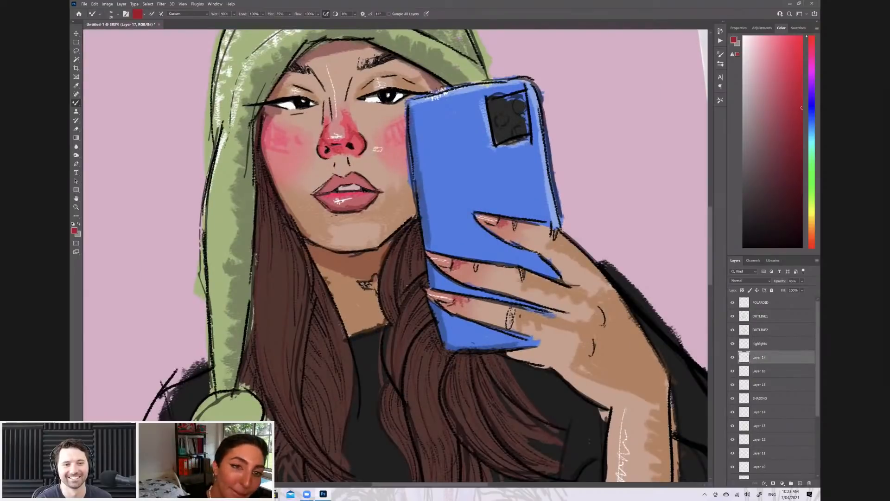
pyautogui.keyDown('alt'); pyautogui.click(262, 149); pyautogui.keyUp('alt')
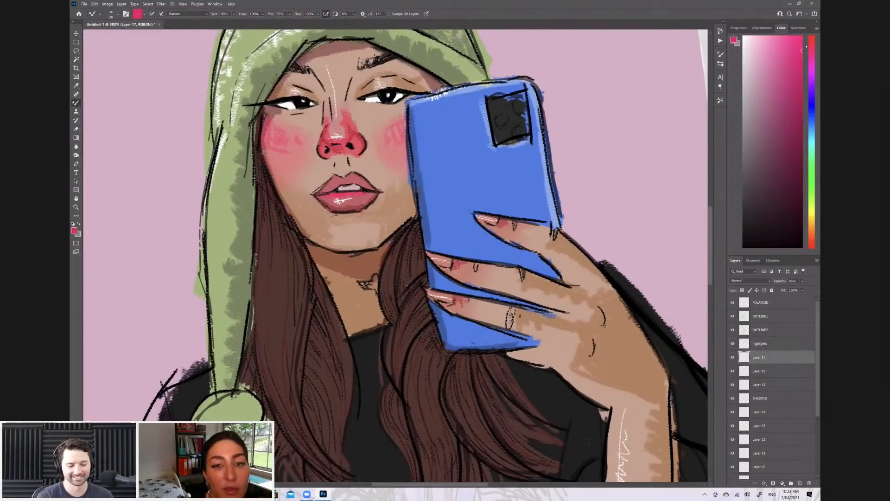
pyautogui.hotkey('ctrl', 'shift', 'alt', 'n')
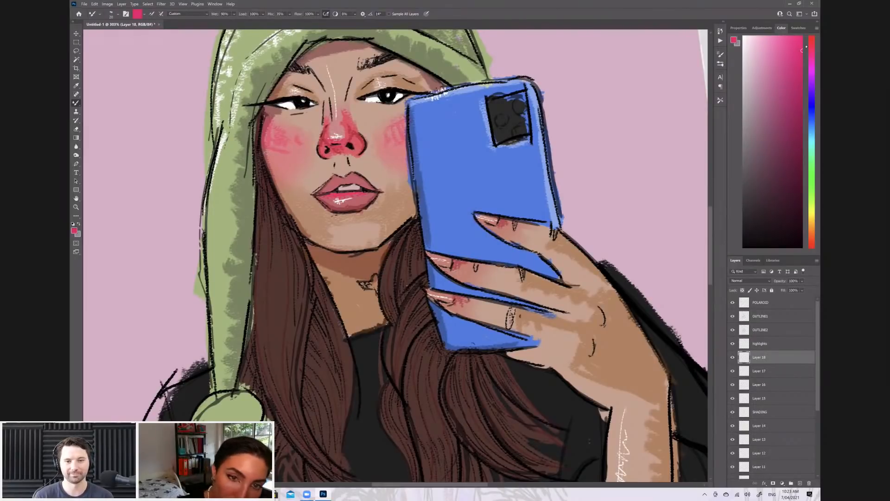
pyautogui.moveTo(271, 142)
pyautogui.mouseDown()
pyautogui.moveTo(275, 130)
pyautogui.moveTo(269, 144)
pyautogui.mouseUp()
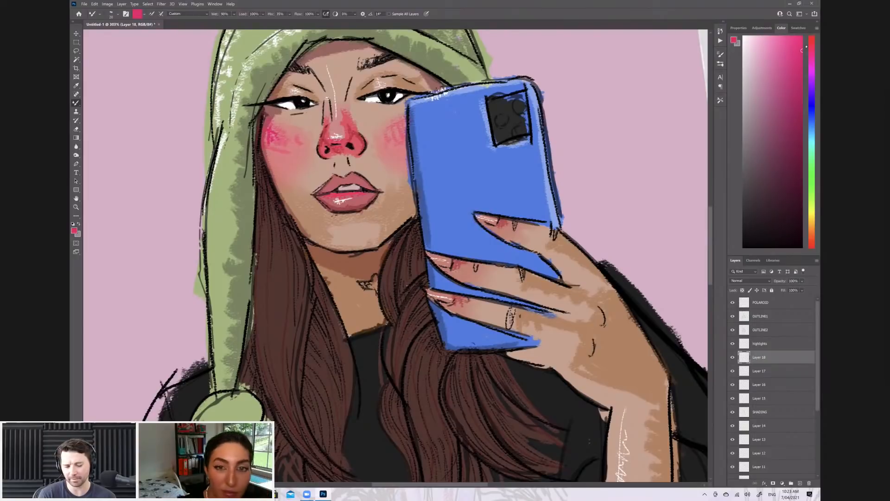
pyautogui.press('[')
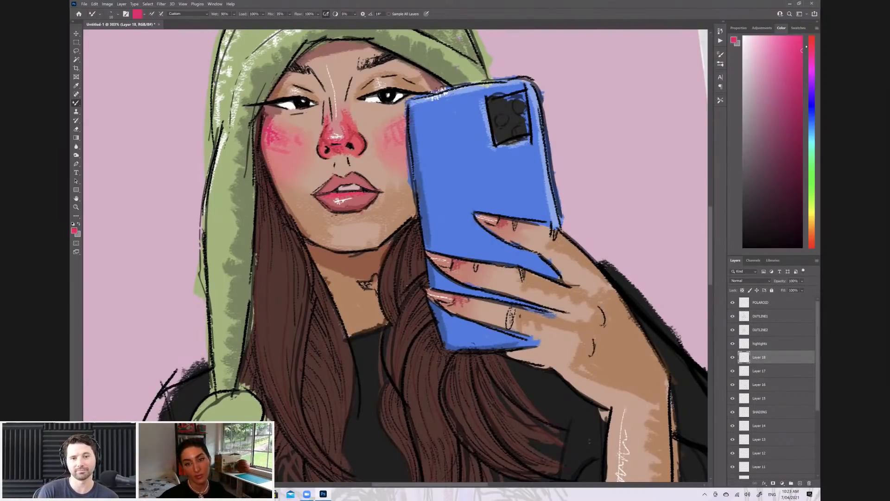
# Choose a dark maroon painting colour, add another new layer above the cheek accents and bring the whole Polaroid into view
pyautogui.click(802, 161)
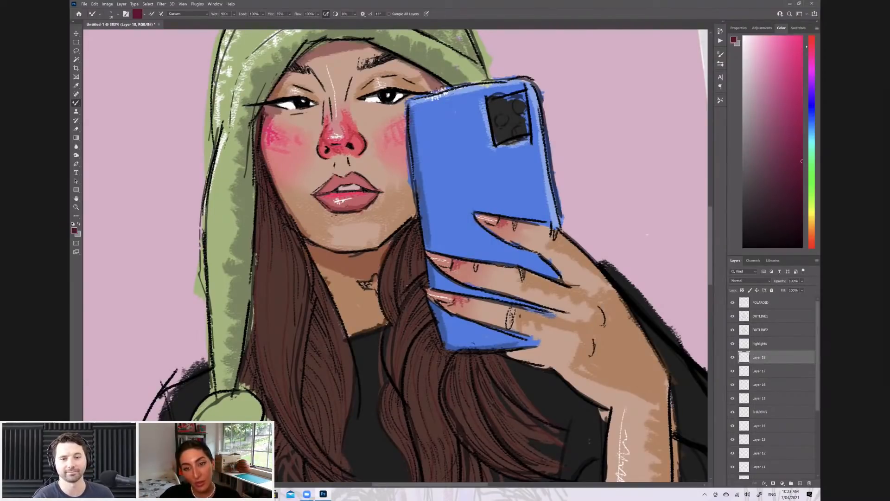
pyautogui.click(800, 484)
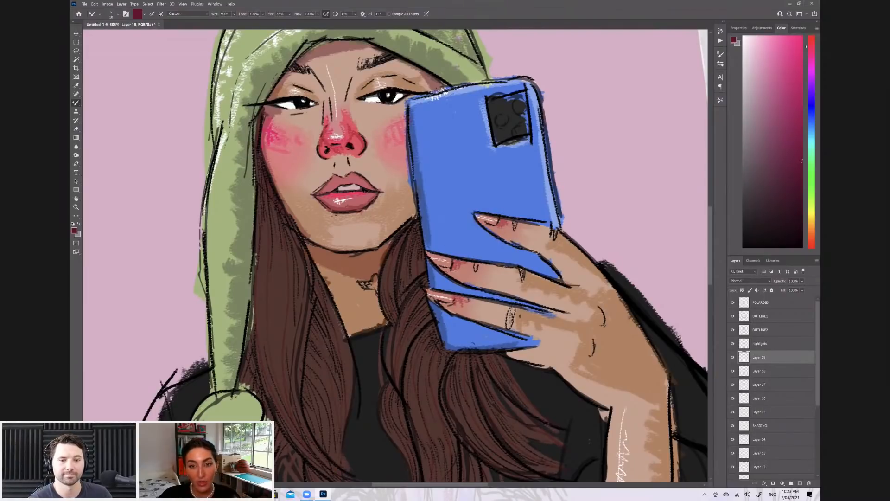
pyautogui.hotkey('ctrl', '0')
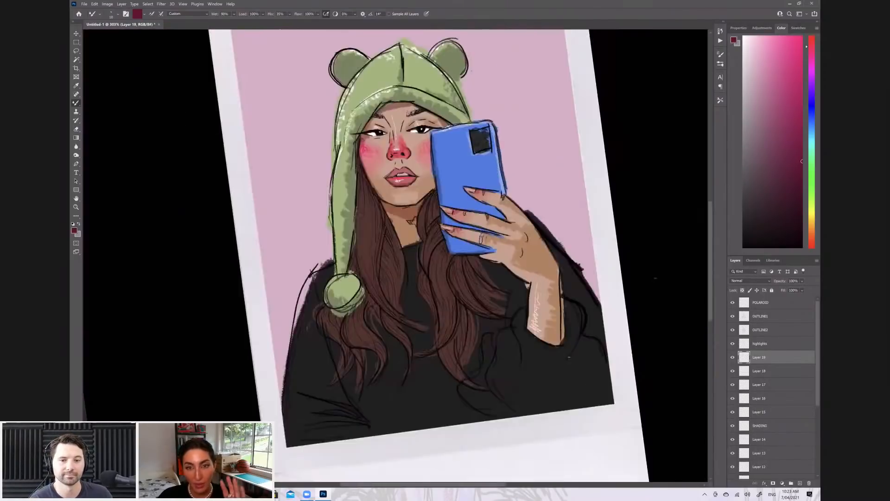
pyautogui.scroll(3, 468, 172)
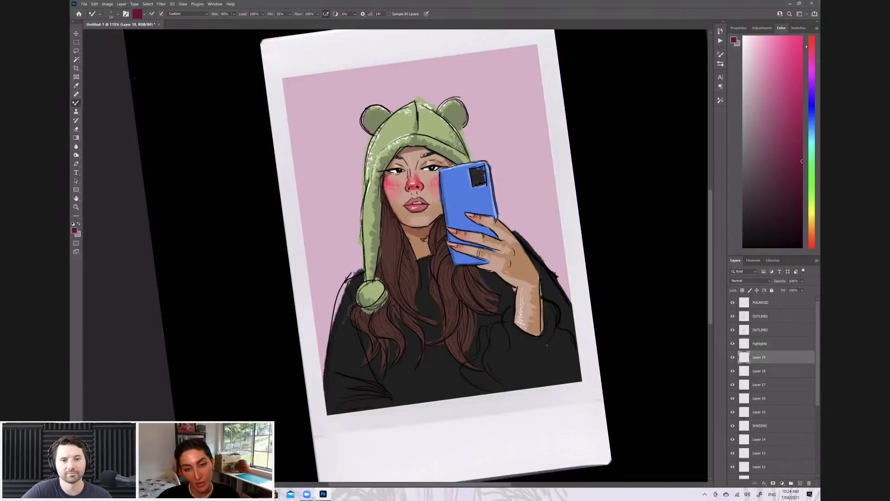
pyautogui.scroll(-3, 396, 255)
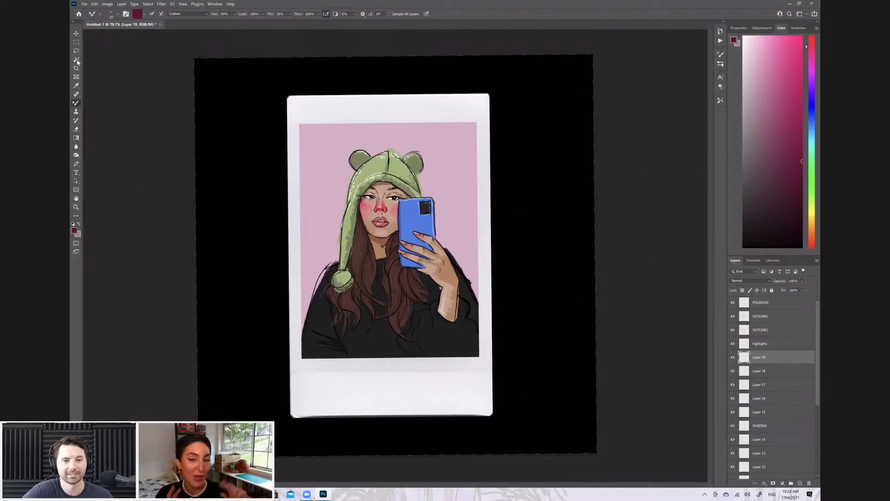
# Merge the red and pink accent layers, Layer 15 through Layer 19, into a single layer
pyautogui.click(77, 60)
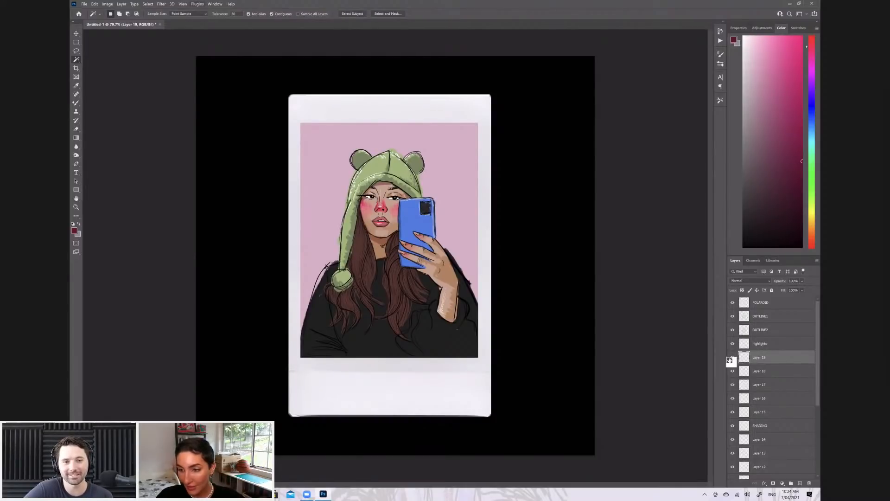
pyautogui.scroll(-3, 732, 360)
pyautogui.scroll(2, 757, 368)
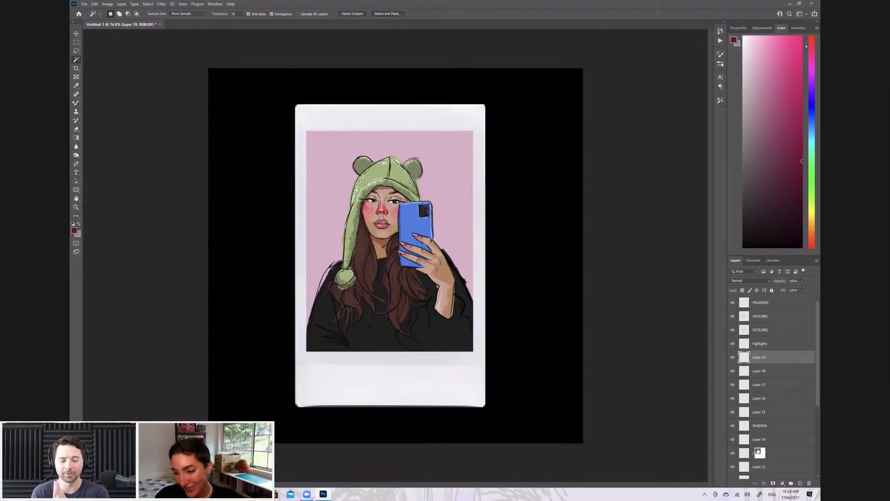
pyautogui.keyDown('shift'); pyautogui.click(760, 412); pyautogui.keyUp('shift')
pyautogui.hotkey('ctrl', 'e')
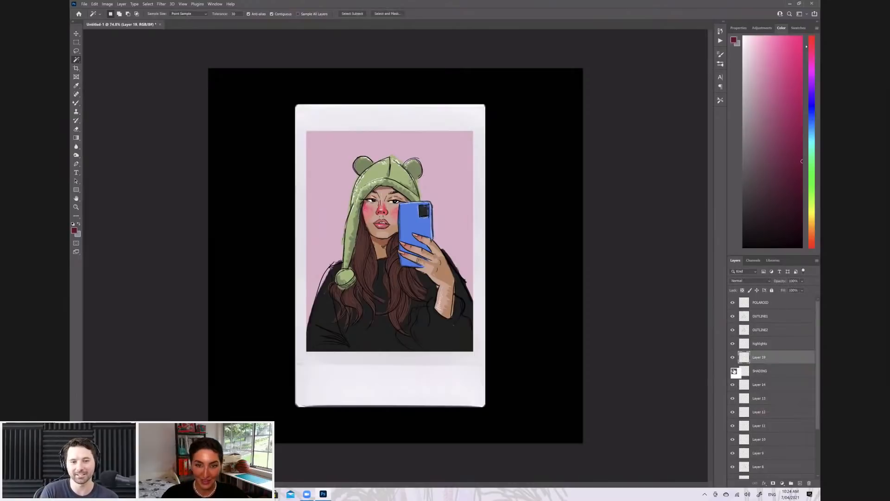
# Merge the layers beneath SHADING, Layer 14 down to Layer 6, into a single layer
pyautogui.click(759, 384)
pyautogui.scroll(-3, 759, 384)
pyautogui.keyDown('shift'); pyautogui.click(759, 453); pyautogui.keyUp('shift')
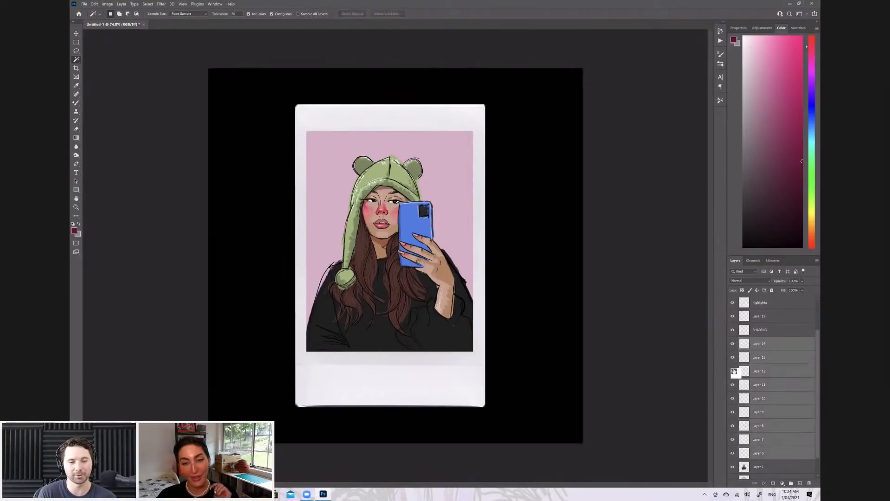
pyautogui.rightClick(759, 452)
pyautogui.click(761, 370)
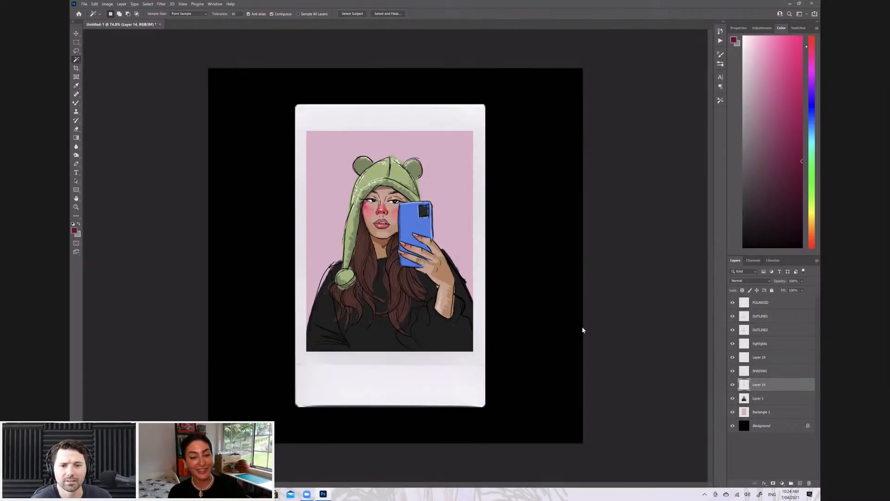
# Switch to the Chrome window with the vMix Call page
pyautogui.hotkey('alt', 'Tab')
pyautogui.hotkey('alt', 'Tab')
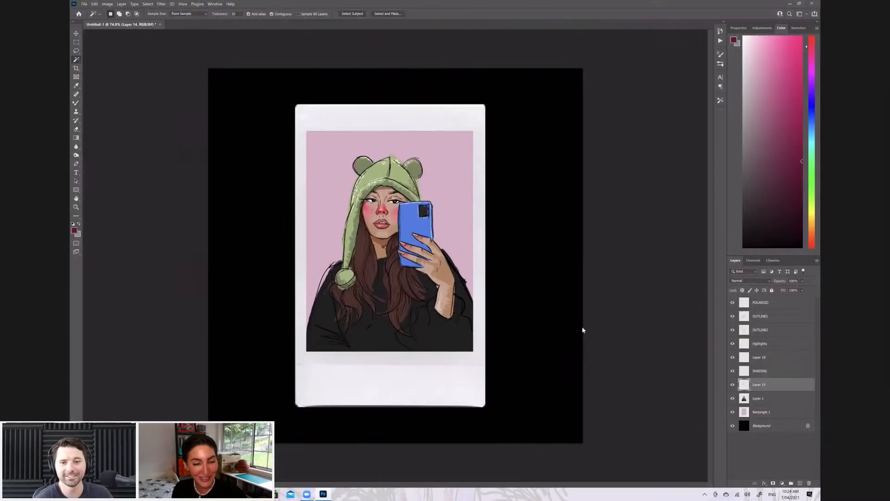
pyautogui.hotkey('alt', 'Tab')
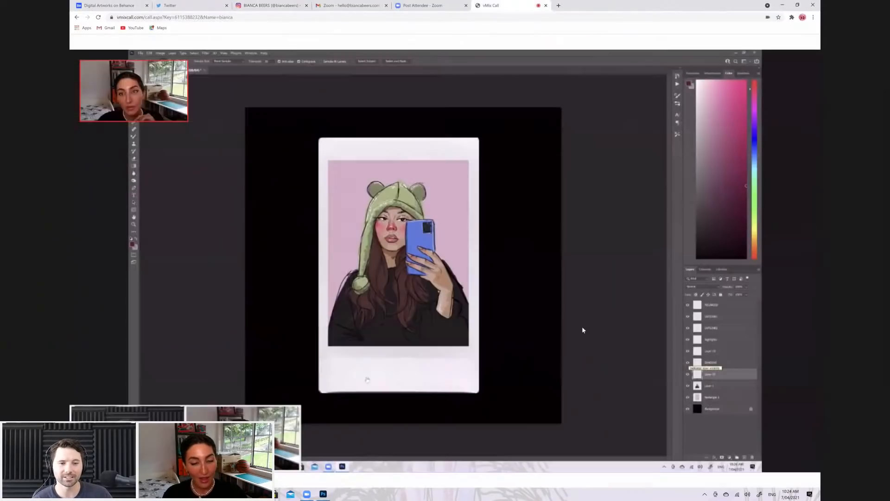